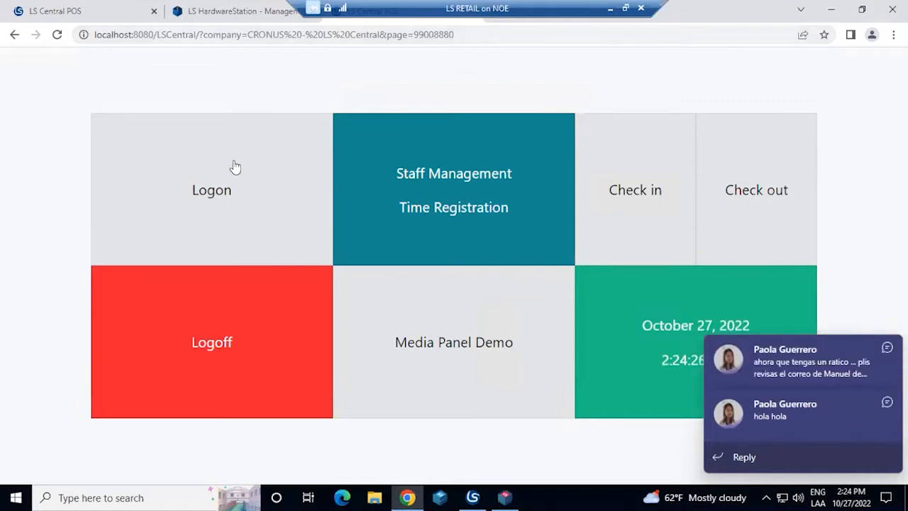
Log on to the POS with the 45 Leo POS profile and refresh the paused Business Central session
{"action": "left_click", "coordinate": [234, 162]}
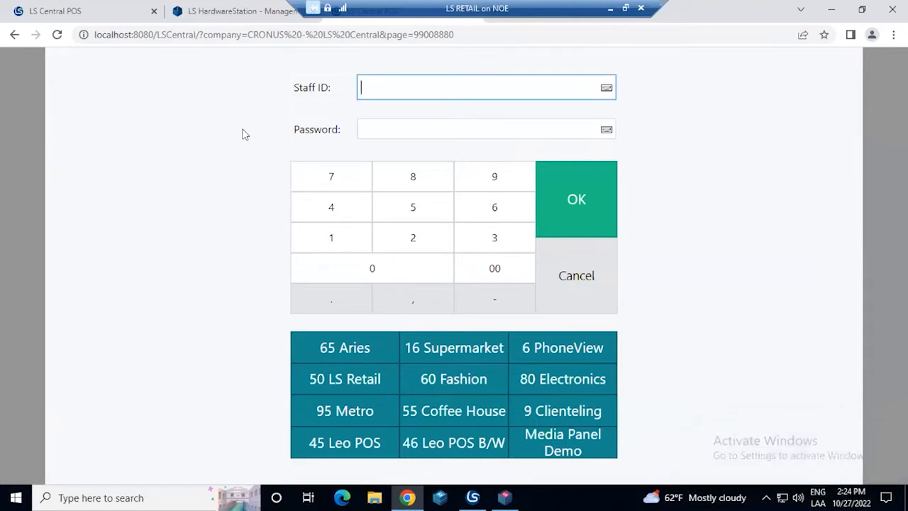
{"action": "left_click", "coordinate": [350, 443]}
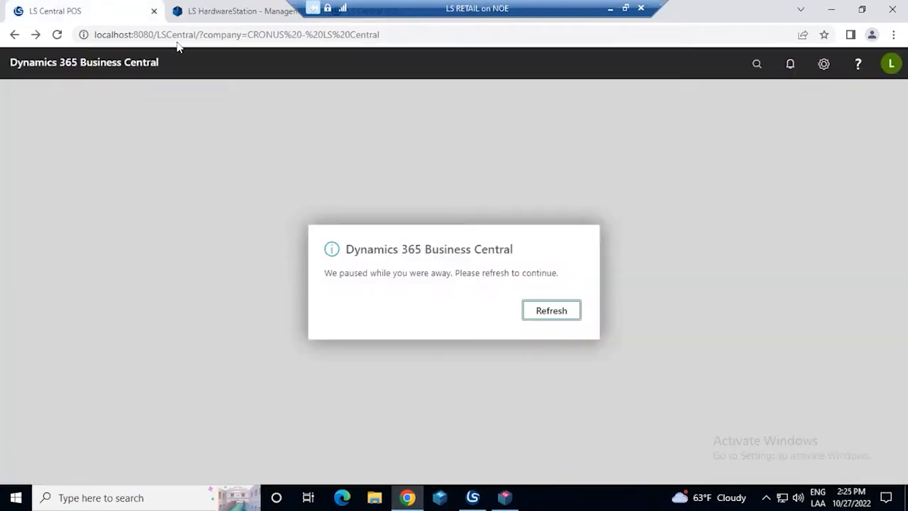
{"action": "left_click", "coordinate": [551, 309]}
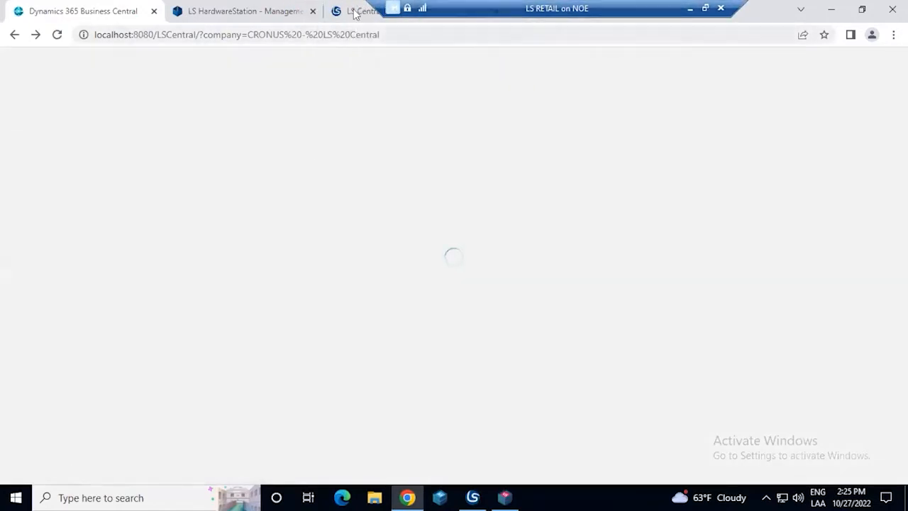
{"action": "left_click", "coordinate": [358, 10]}
{"action": "left_click", "coordinate": [341, 435]}
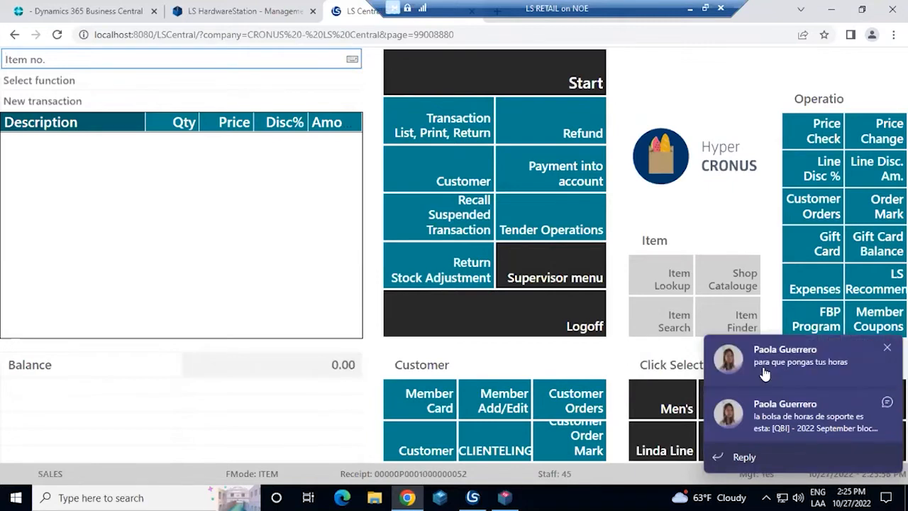
Dismiss the chat notifications covering the sales screen
{"action": "left_click", "coordinate": [886, 348]}
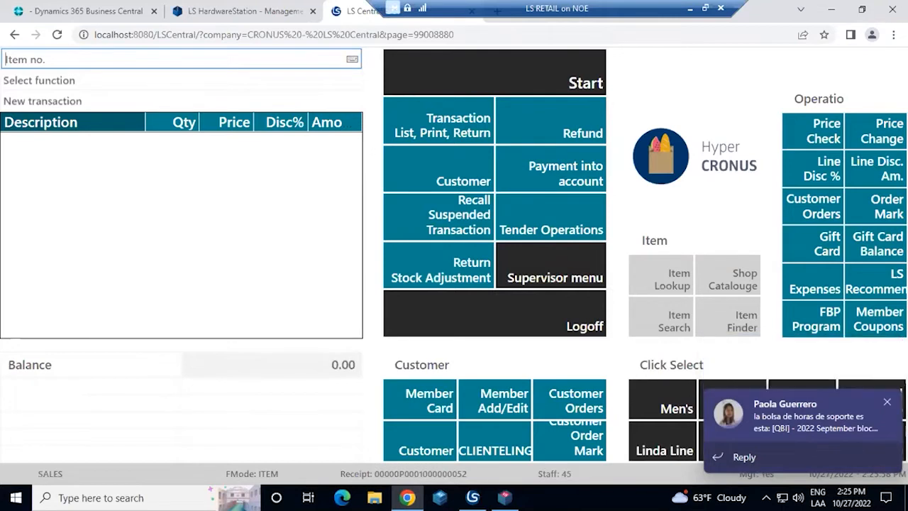
{"action": "left_click", "coordinate": [886, 349]}
{"action": "left_click", "coordinate": [887, 402]}
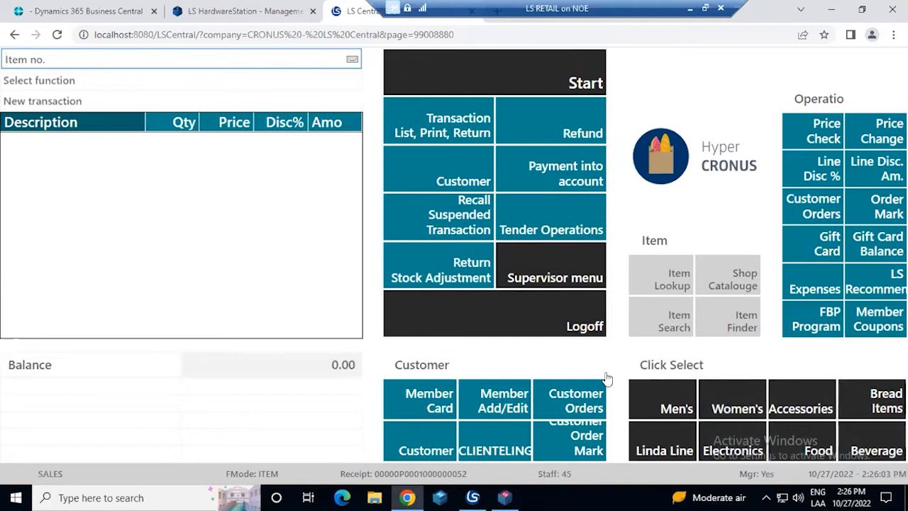
Add the men's Jacket Davi-s Professional Wear to the sale in colour NAVY, size 40, style S01
{"action": "left_click", "coordinate": [685, 396]}
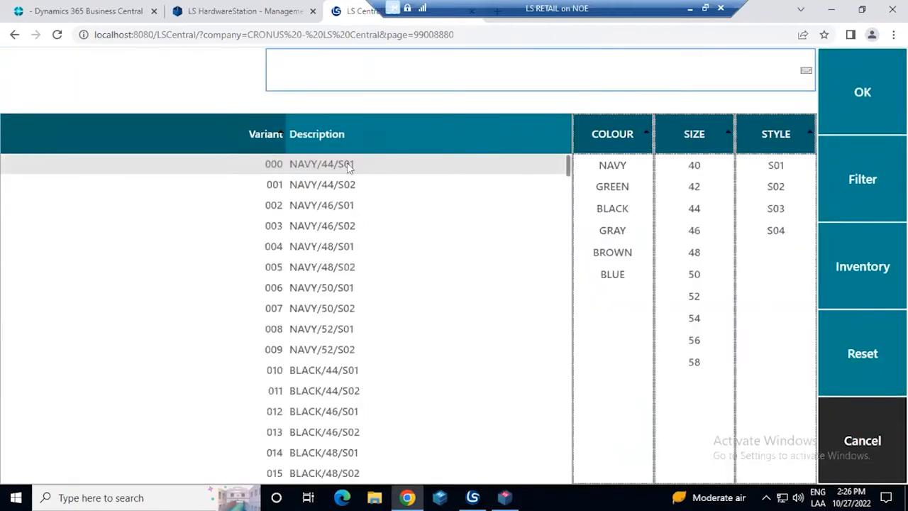
{"action": "left_click", "coordinate": [625, 171]}
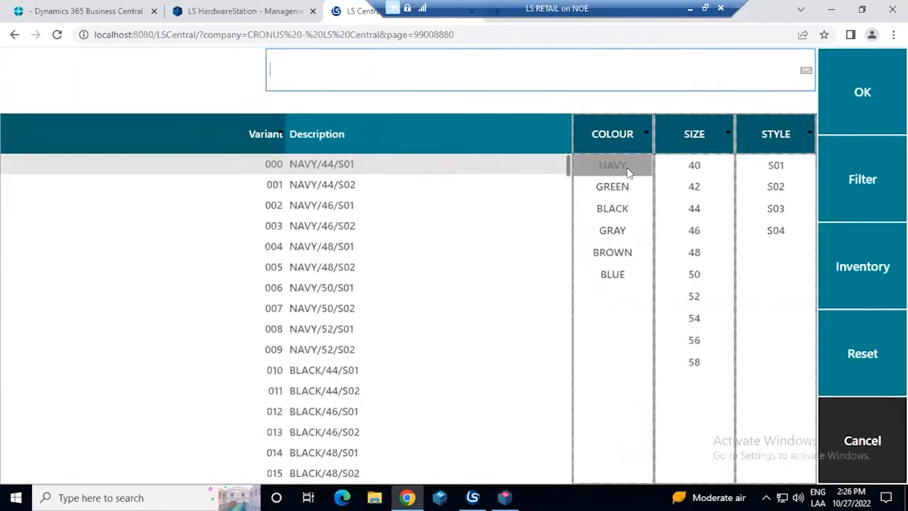
{"action": "left_click", "coordinate": [692, 168]}
{"action": "left_click", "coordinate": [793, 162]}
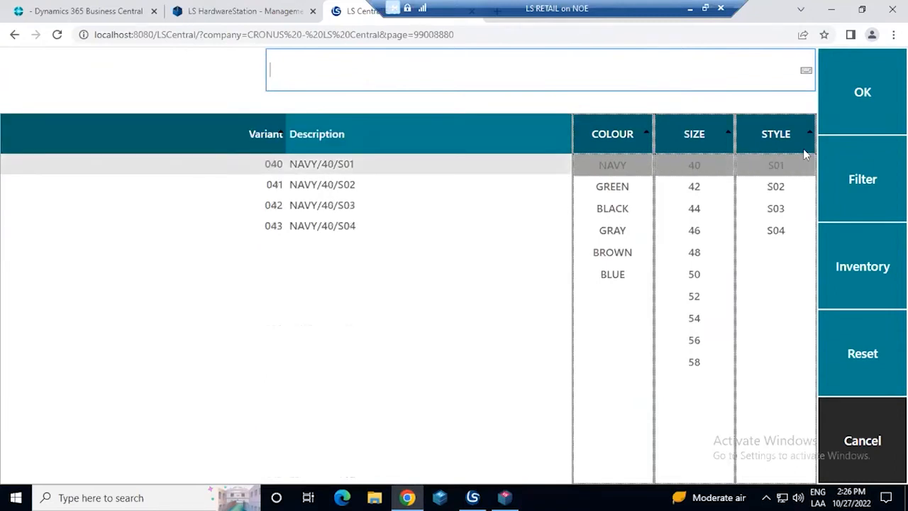
{"action": "left_click", "coordinate": [828, 111]}
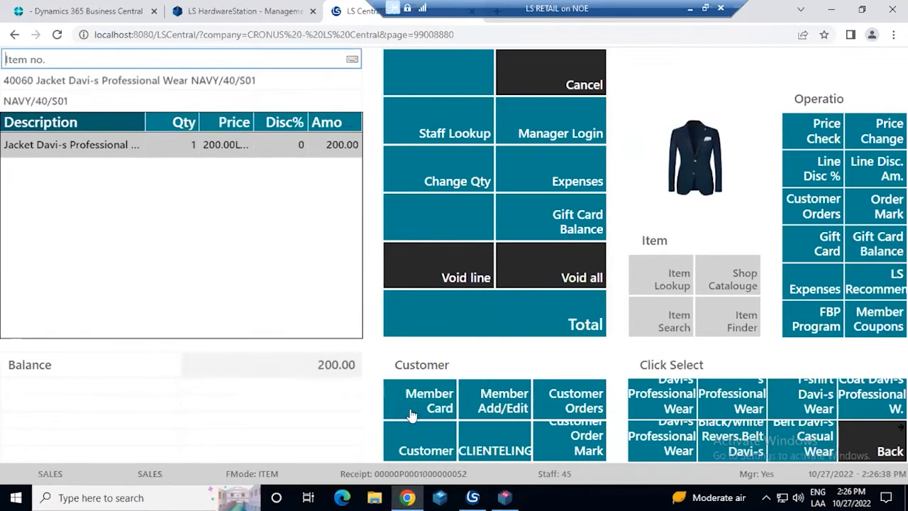
{"action": "left_click", "coordinate": [494, 402]}
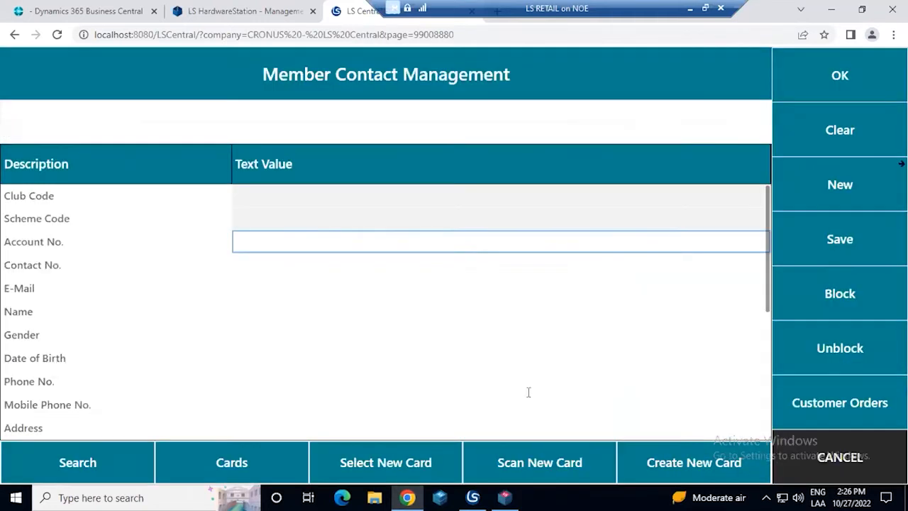
{"action": "left_click", "coordinate": [811, 467]}
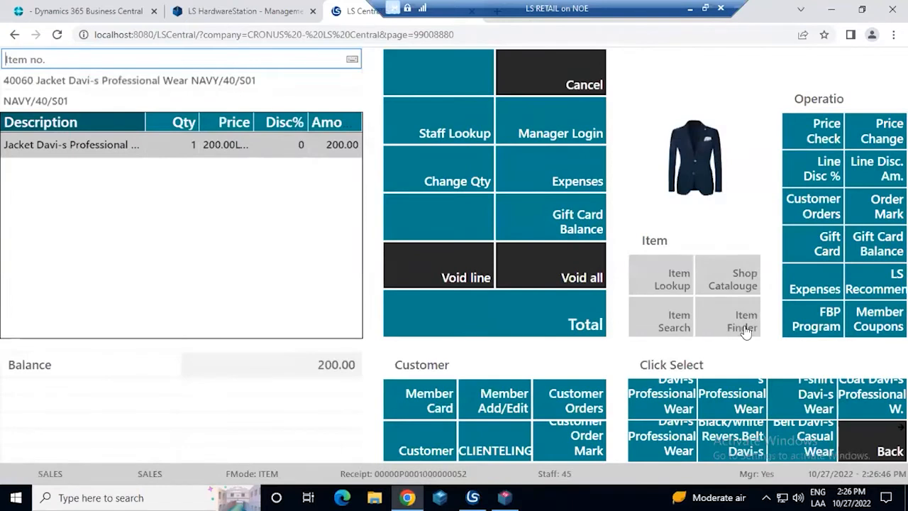
{"action": "left_click", "coordinate": [745, 332]}
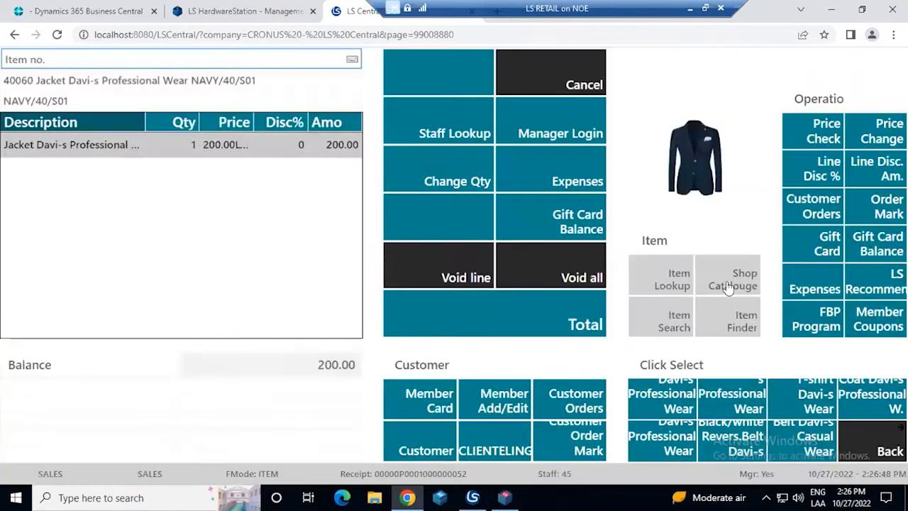
Open the shop catalogue and add the member to the sale by entering the member card number
{"action": "left_click", "coordinate": [726, 284]}
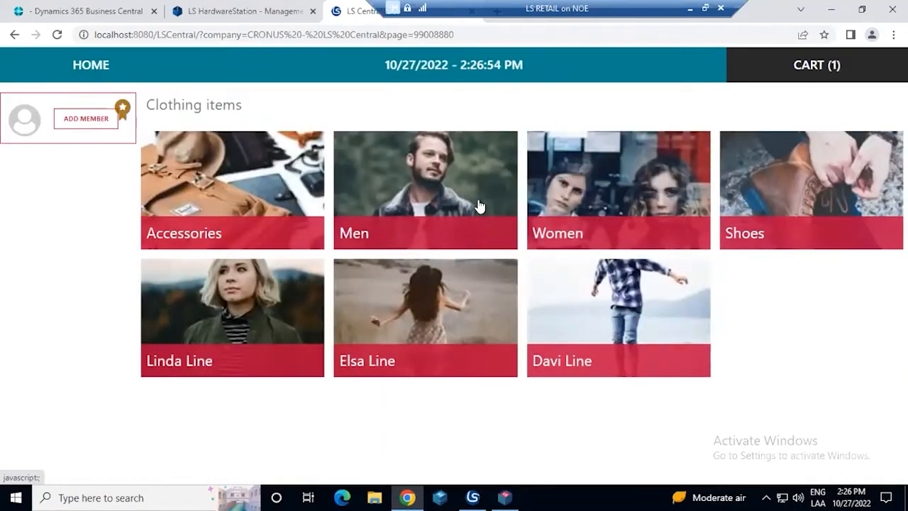
{"action": "left_click", "coordinate": [91, 120]}
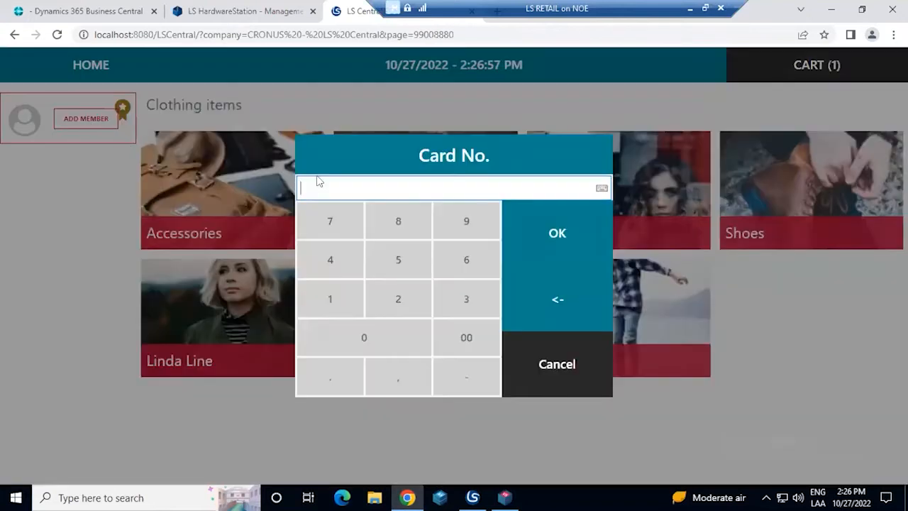
{"action": "type", "text": "10001"}
{"action": "key", "text": "Return"}
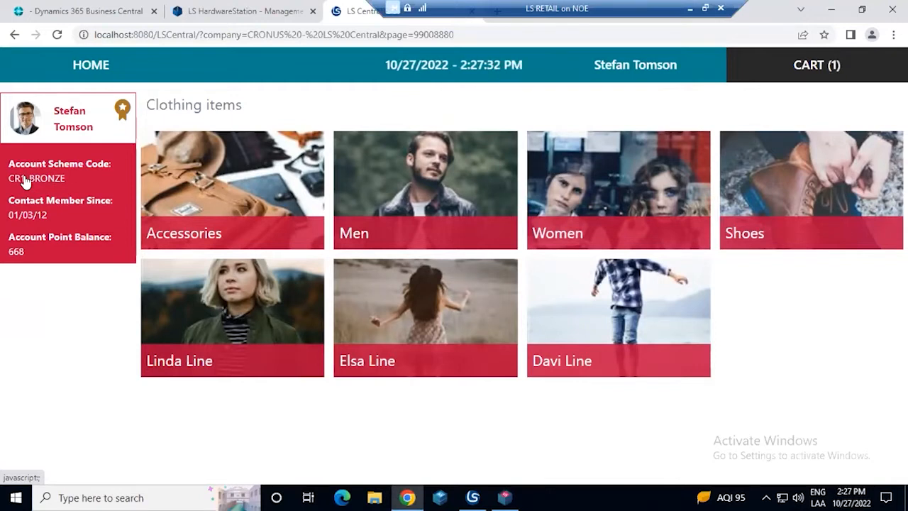
Review the member's profile, including the account scheme and the details of the Plata and Essential Set offers, and close it
{"action": "left_click", "coordinate": [120, 112]}
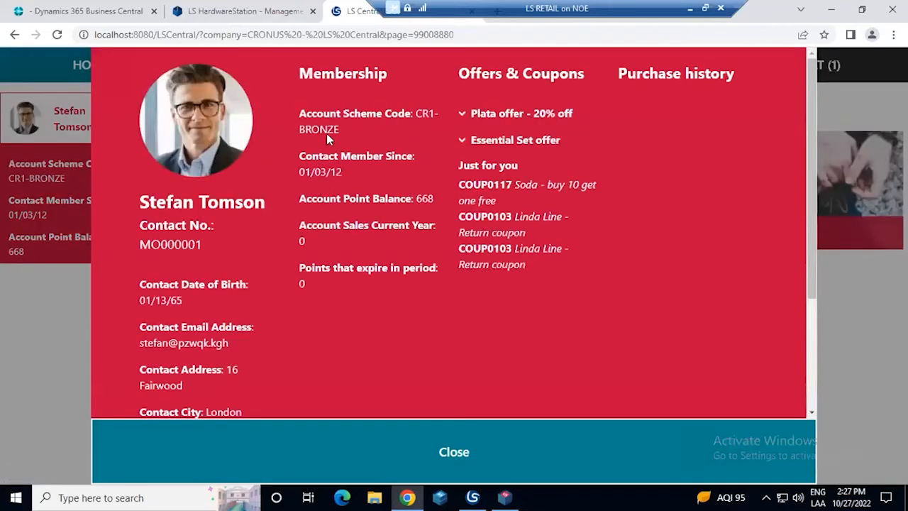
{"action": "left_click_drag", "start_coordinate": [338, 131], "coordinate": [412, 106]}
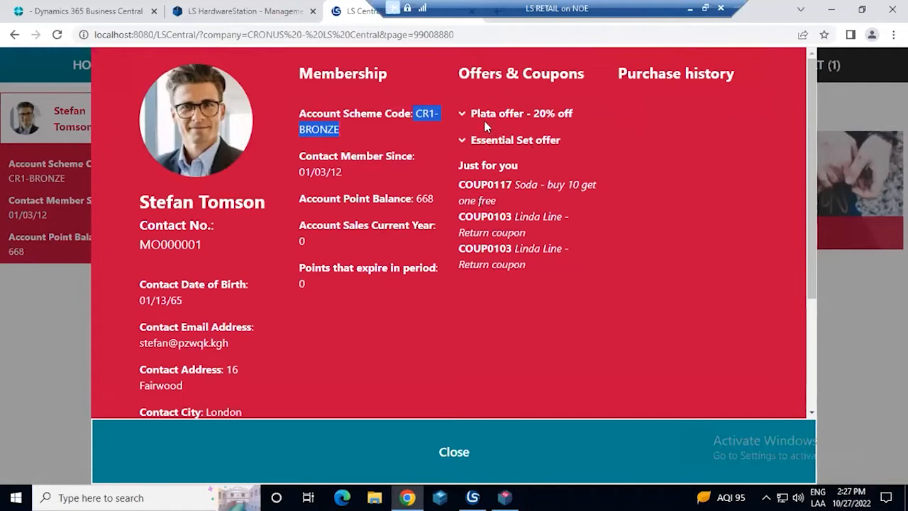
{"action": "left_click", "coordinate": [466, 115]}
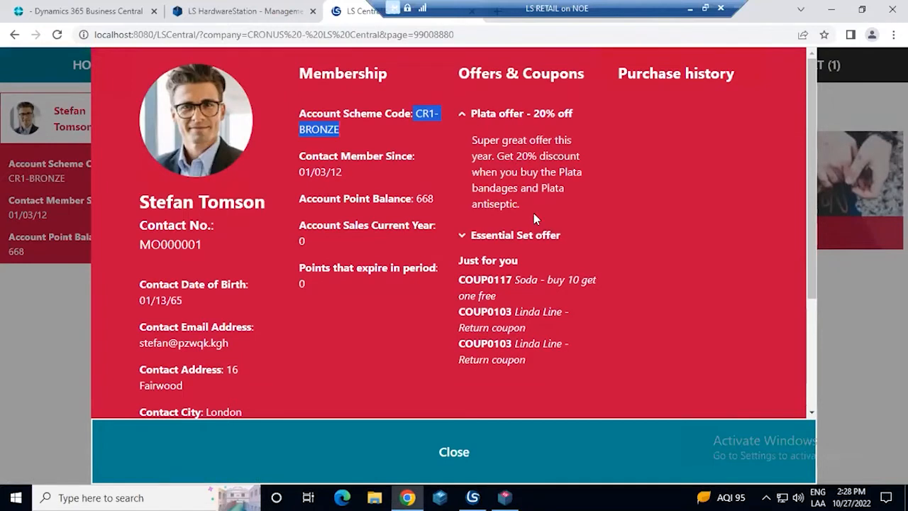
{"action": "left_click", "coordinate": [462, 236]}
{"action": "left_click_drag", "start_coordinate": [516, 310], "coordinate": [568, 300]}
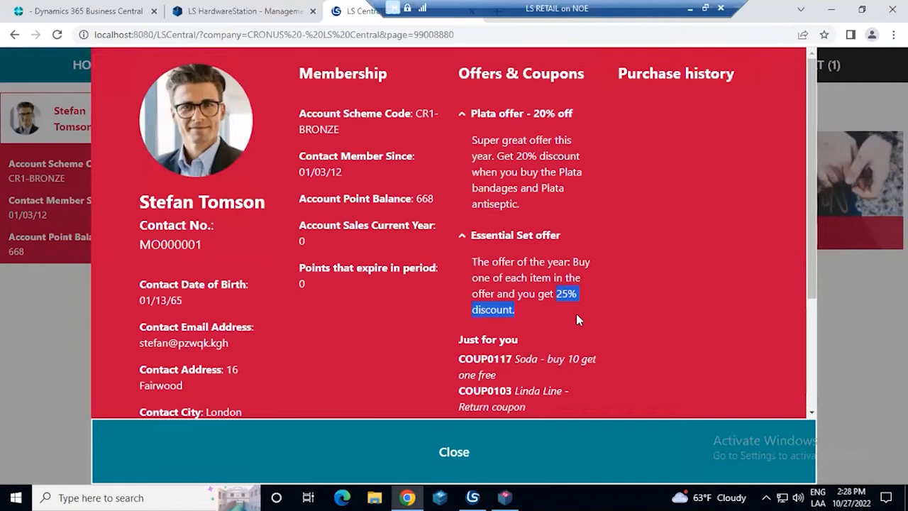
{"action": "left_click", "coordinate": [421, 449]}
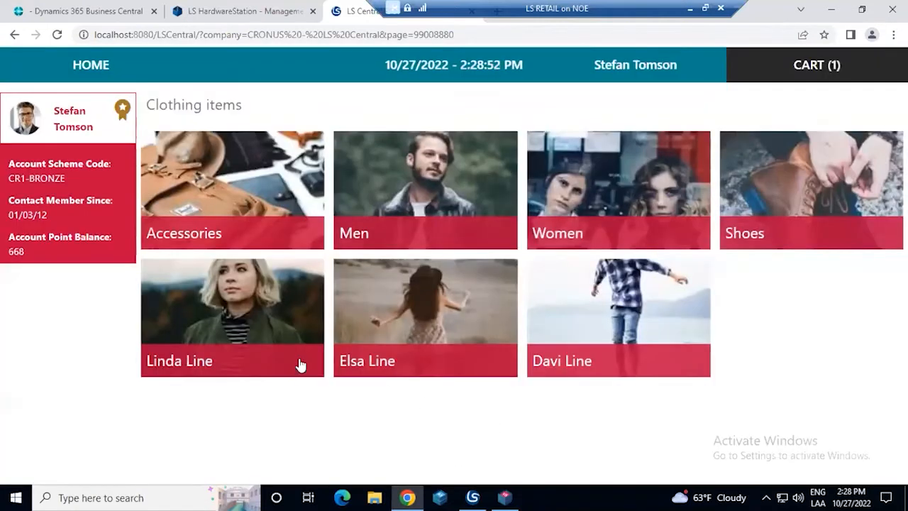
Browse the men's jackets in the catalogue, filtering by Wool fabric and by Ironing No, and remove each filter
{"action": "left_click", "coordinate": [399, 156]}
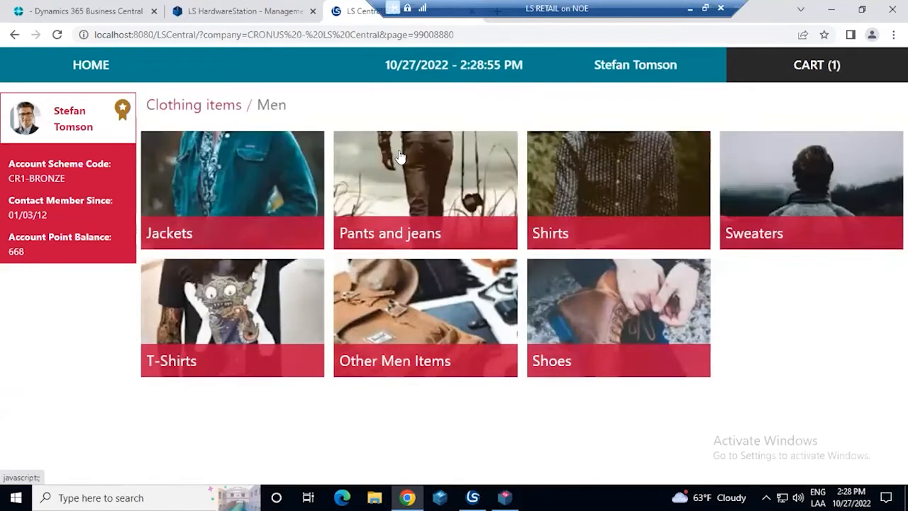
{"action": "left_click", "coordinate": [243, 190]}
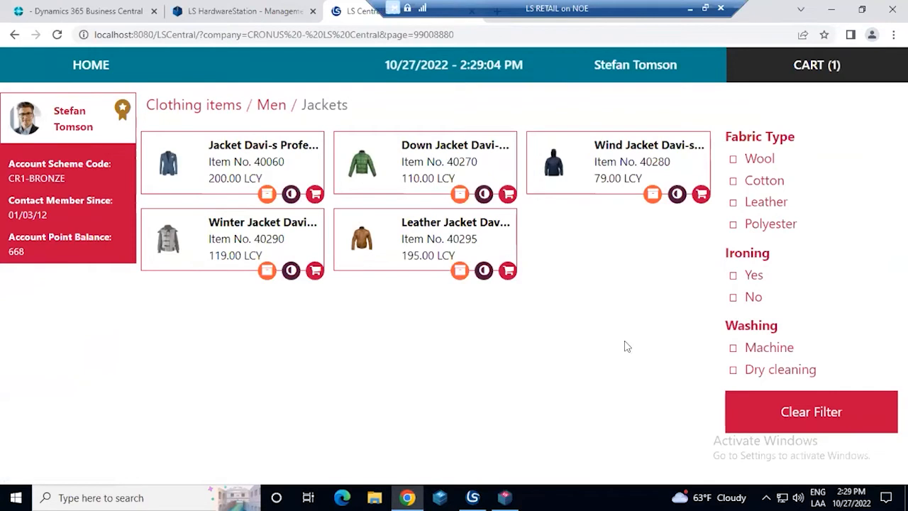
{"action": "left_click", "coordinate": [733, 159]}
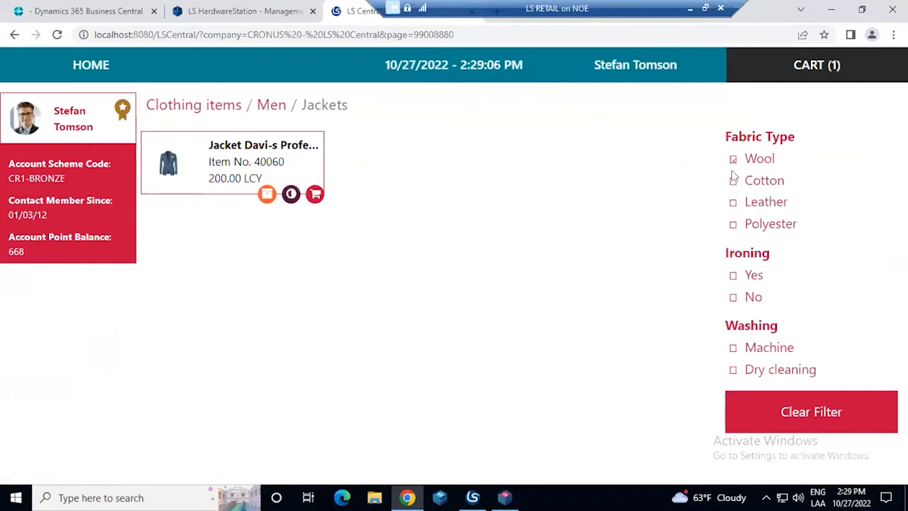
{"action": "left_click", "coordinate": [734, 161]}
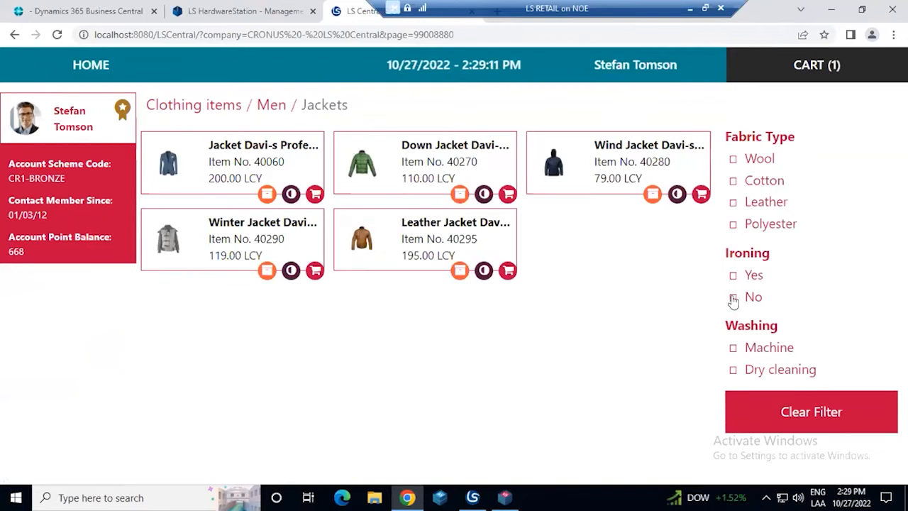
{"action": "left_click", "coordinate": [733, 297]}
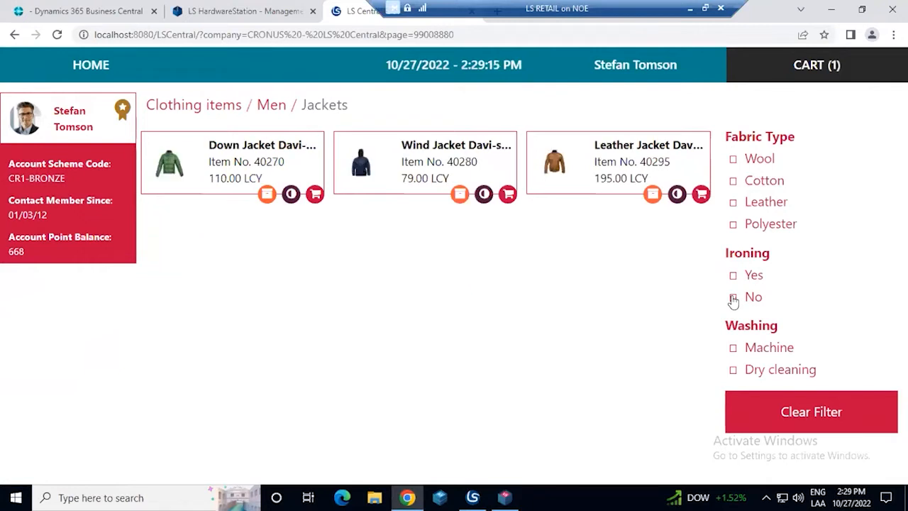
{"action": "left_click", "coordinate": [733, 299]}
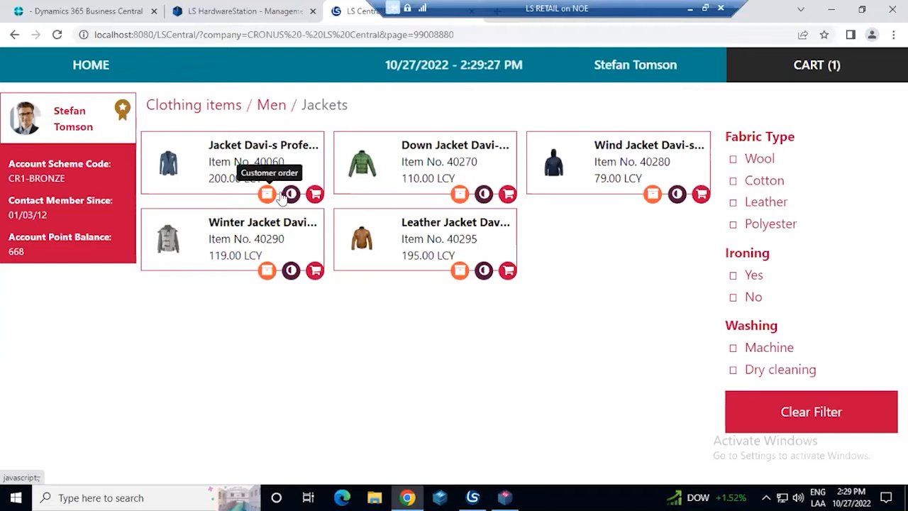
Examine the details and colour options of the Jacket Davi-s Professional Wear and close its product view
{"action": "left_click", "coordinate": [259, 159]}
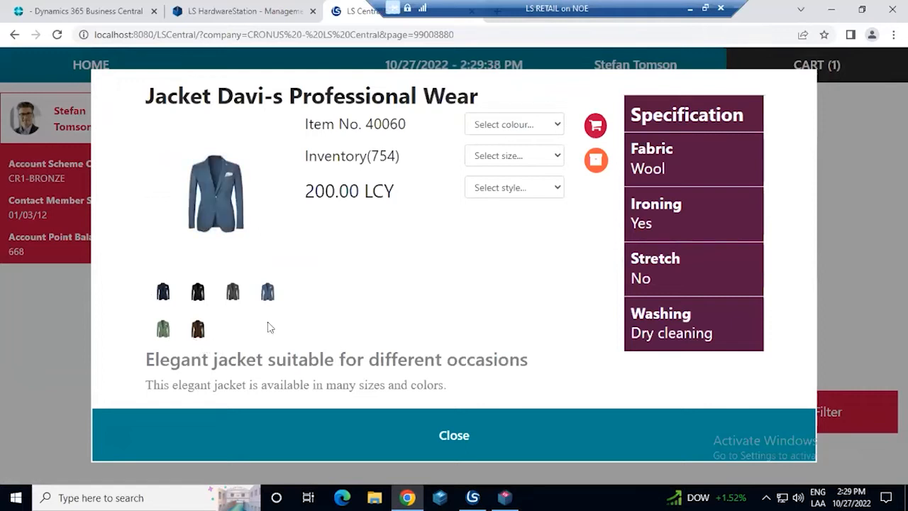
{"action": "left_click", "coordinate": [555, 128]}
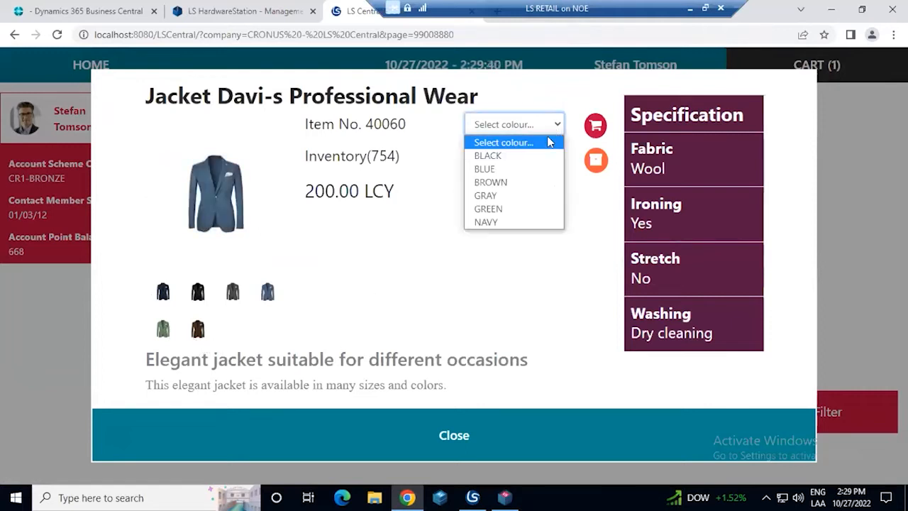
{"action": "left_click", "coordinate": [489, 222]}
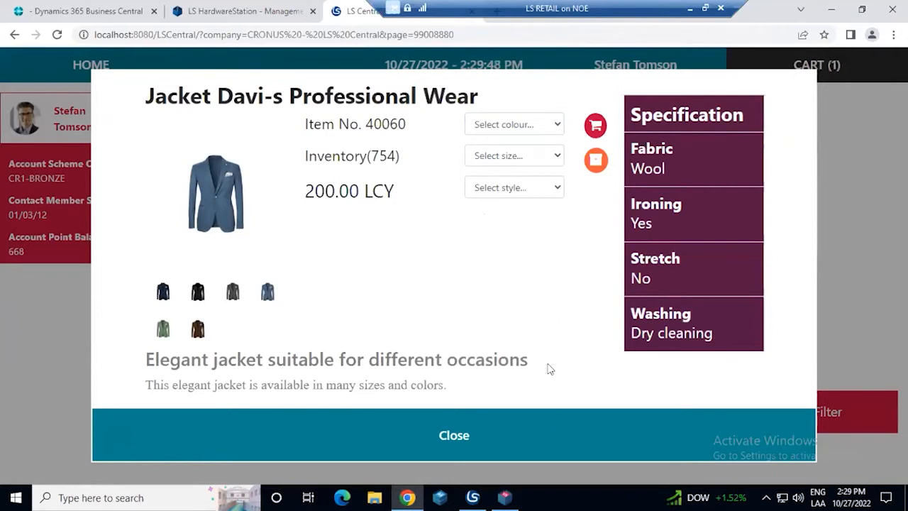
{"action": "left_click", "coordinate": [544, 417]}
{"action": "left_click", "coordinate": [401, 437]}
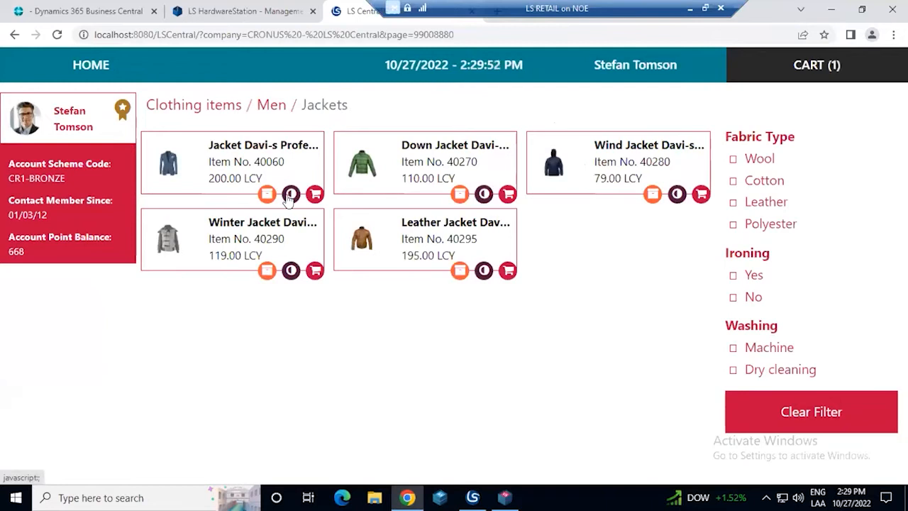
Compare the Jacket Davi-s Professional Wear with the Down Jacket Davi-s Casual Wear and examine their specifications side by side
{"action": "left_click", "coordinate": [291, 194]}
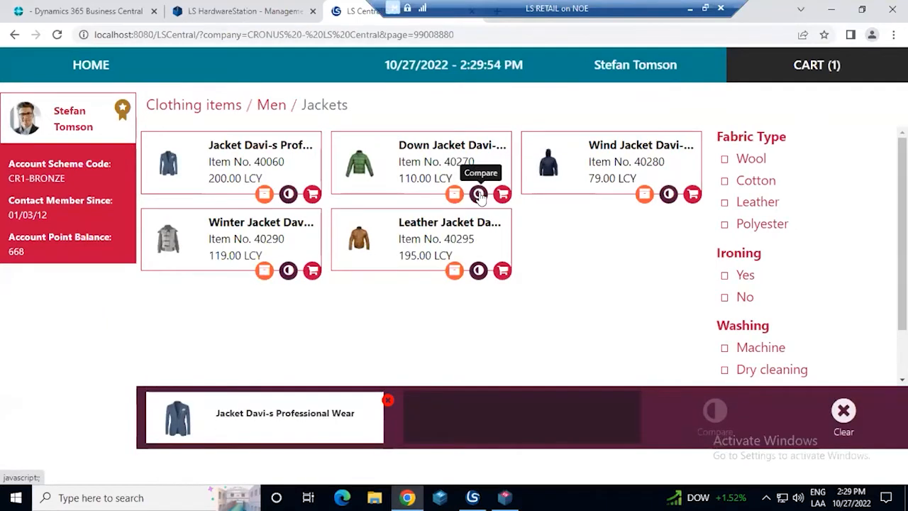
{"action": "left_click", "coordinate": [478, 194]}
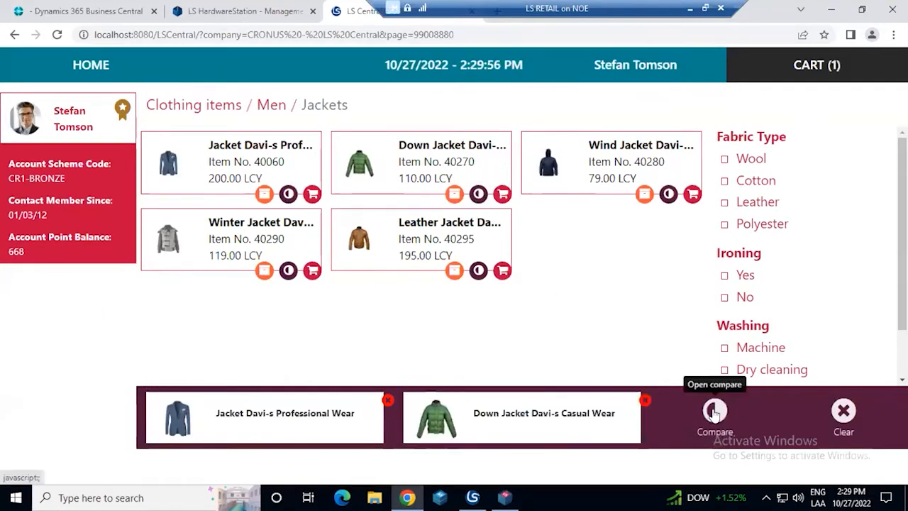
{"action": "left_click", "coordinate": [716, 411]}
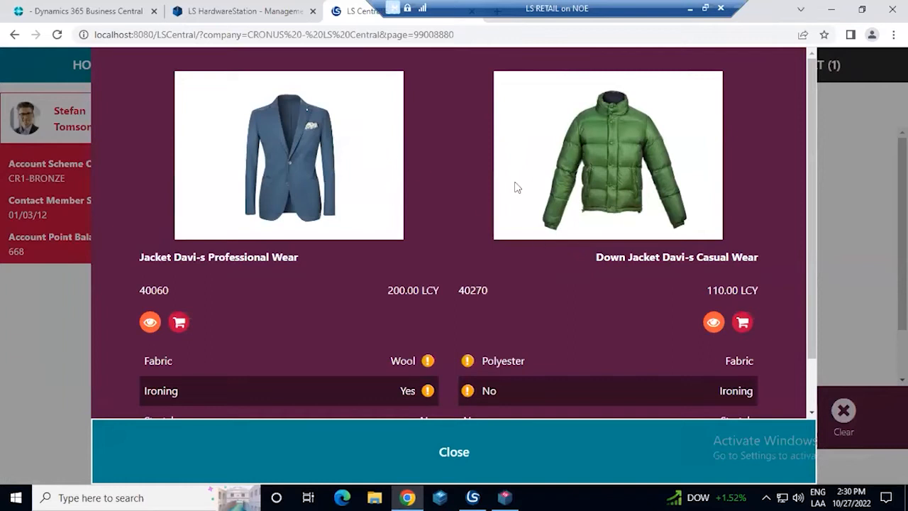
{"action": "scroll", "coordinate": [464, 227], "scroll_direction": "down", "scroll_amount": 2}
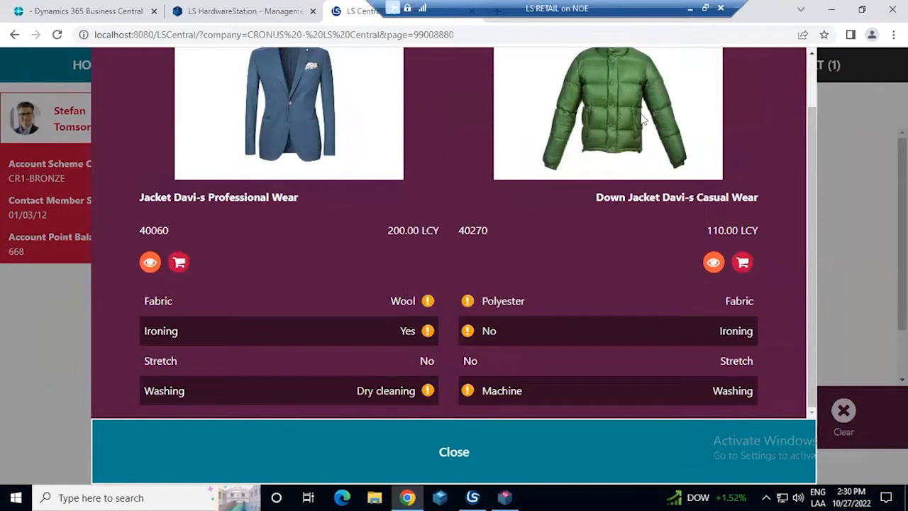
{"action": "scroll", "coordinate": [434, 184], "scroll_direction": "up", "scroll_amount": 2}
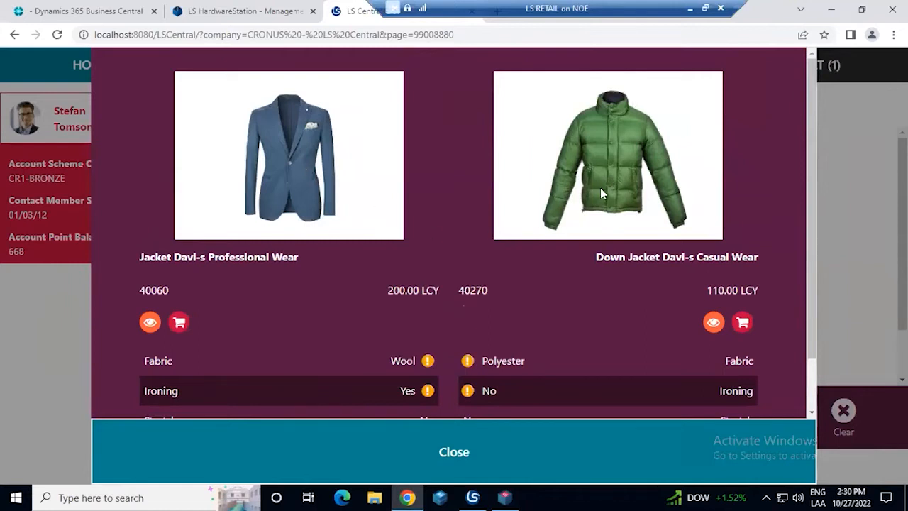
Close the comparison, add the Wind Jacket Davi-s Casual Wear in yellow, size XXL, to the cart, and open the cart
{"action": "left_click", "coordinate": [516, 456]}
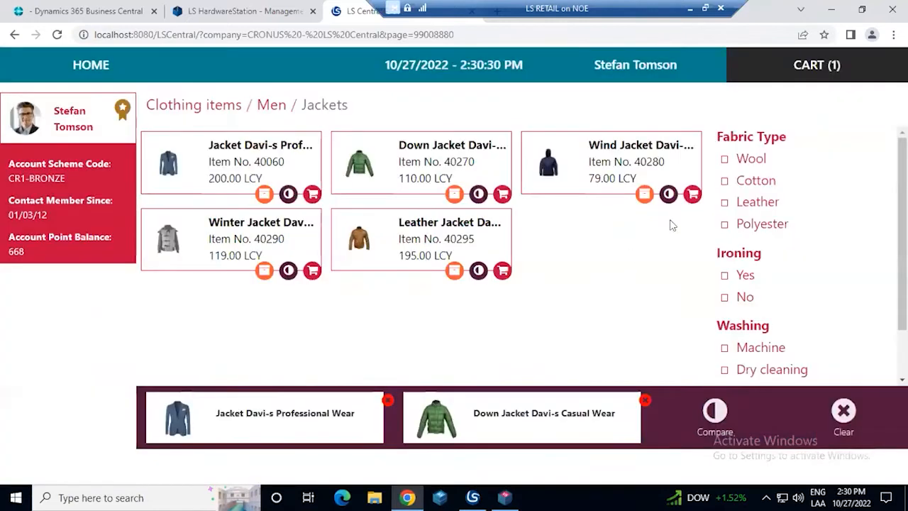
{"action": "left_click", "coordinate": [692, 193]}
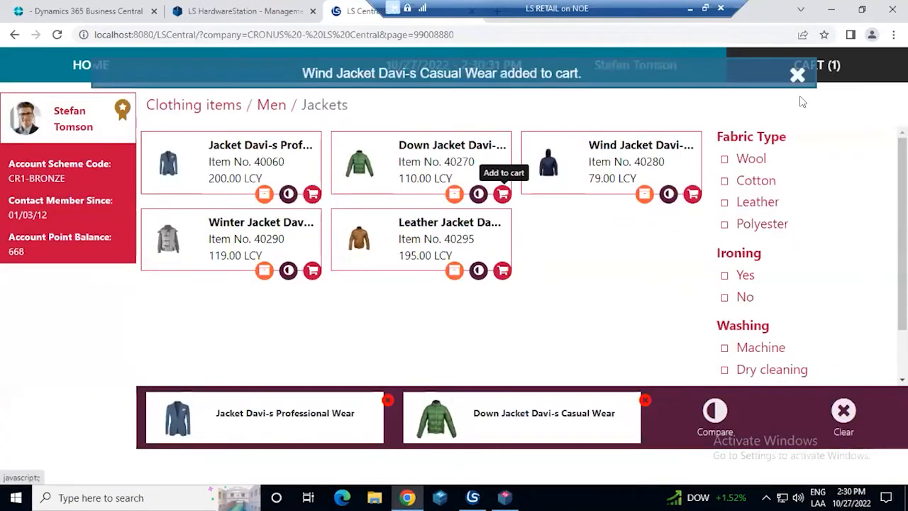
{"action": "left_click", "coordinate": [685, 149]}
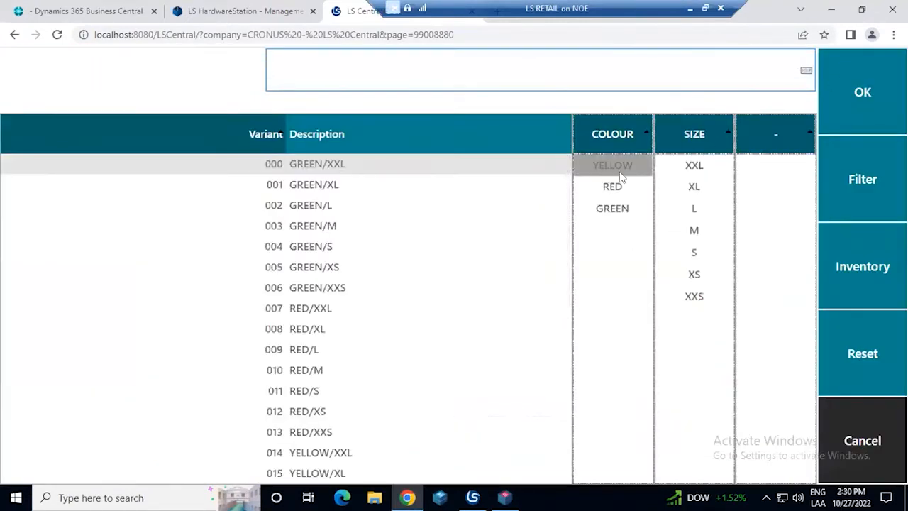
{"action": "left_click", "coordinate": [682, 164]}
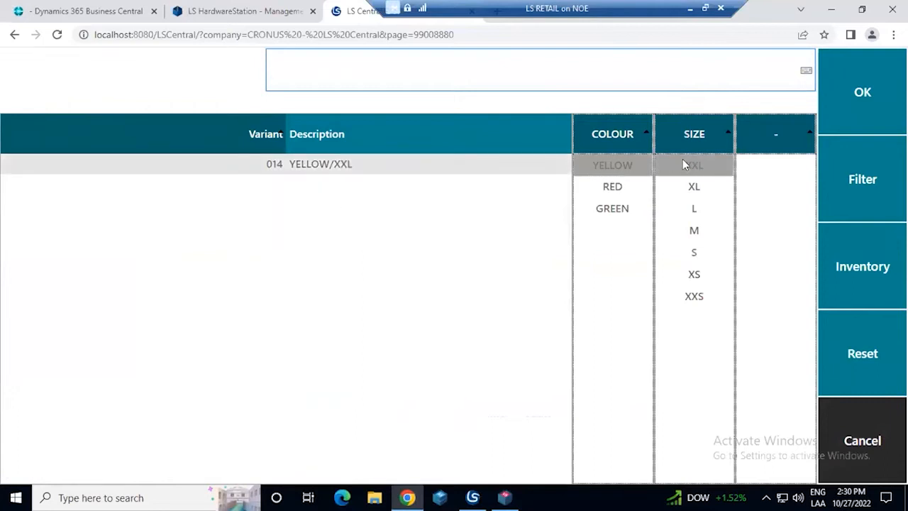
{"action": "left_click", "coordinate": [837, 97]}
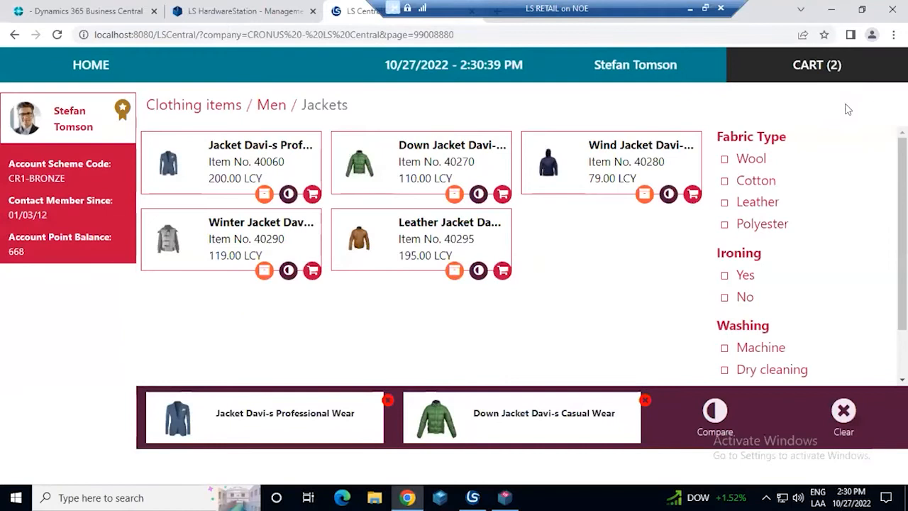
{"action": "left_click", "coordinate": [819, 71]}
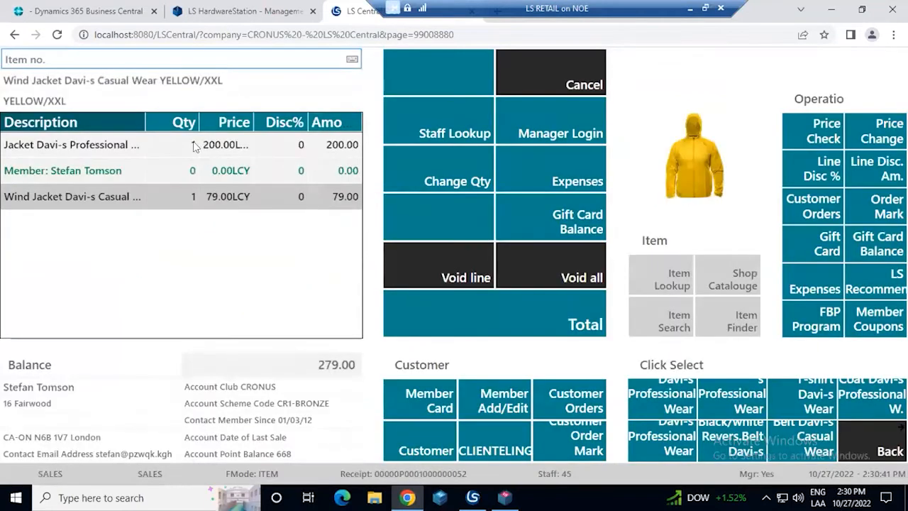
Total the sale and pay the full amount of 279 in cash
{"action": "left_click", "coordinate": [140, 171]}
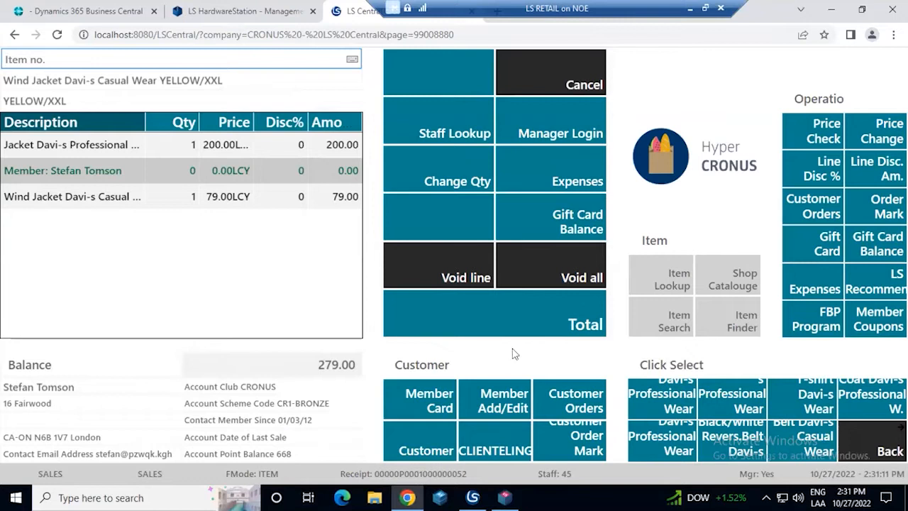
{"action": "left_click", "coordinate": [529, 329]}
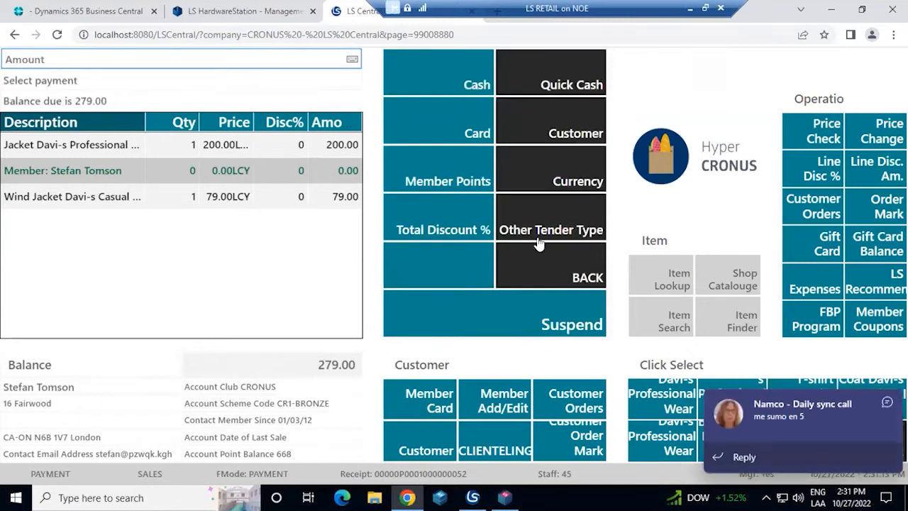
{"action": "left_click", "coordinate": [412, 71]}
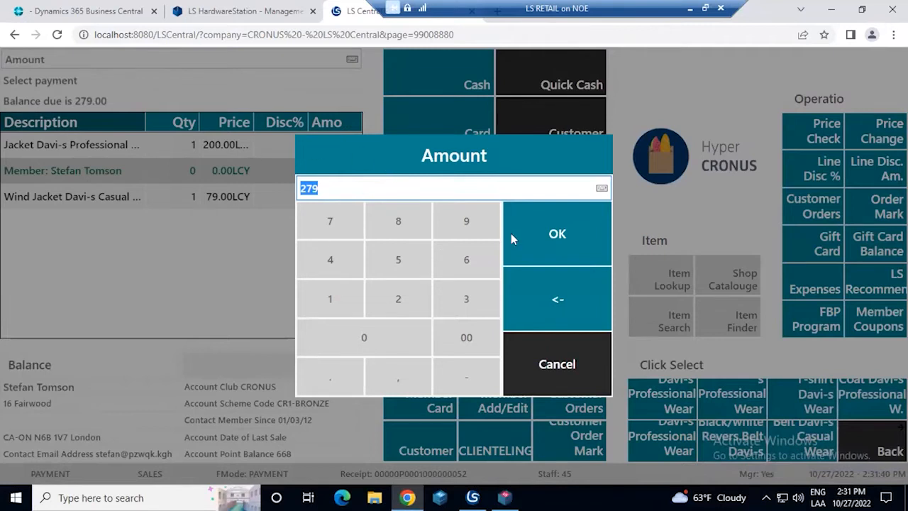
{"action": "left_click", "coordinate": [554, 228]}
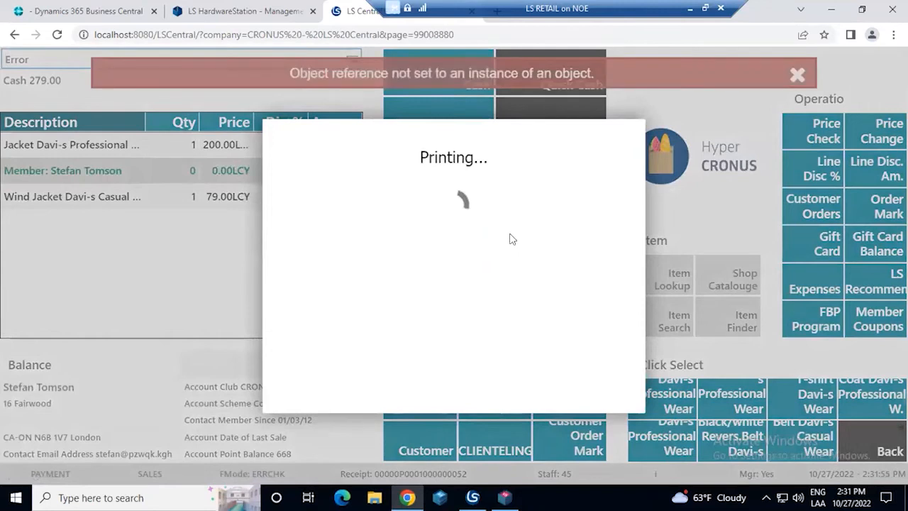
Switch to the virtual devices window, review the sale's printed receipt through to the member points, and return to the POS, dismissing the error
{"action": "left_click", "coordinate": [514, 501]}
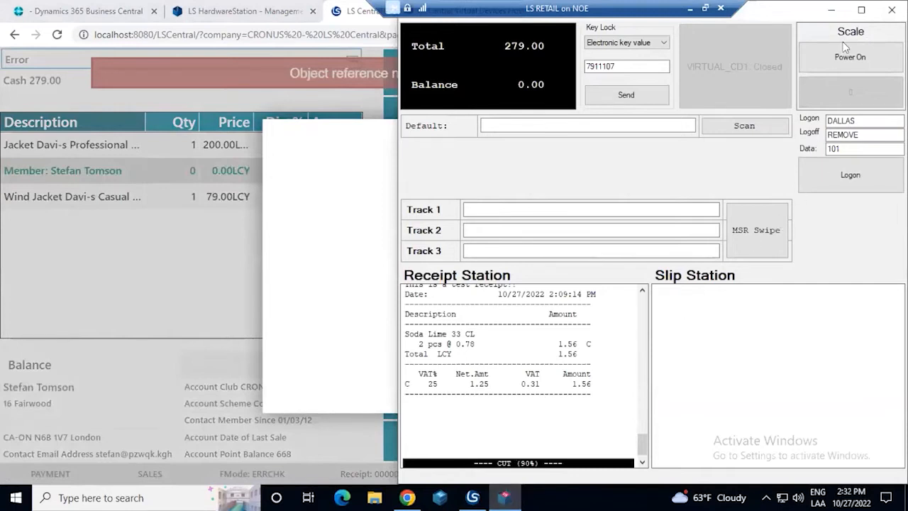
{"action": "left_click", "coordinate": [285, 37]}
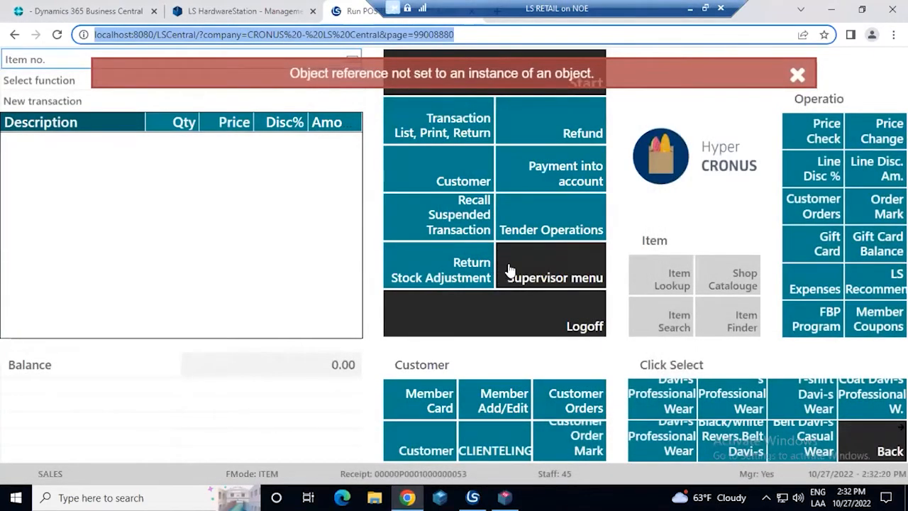
{"action": "left_click", "coordinate": [505, 498]}
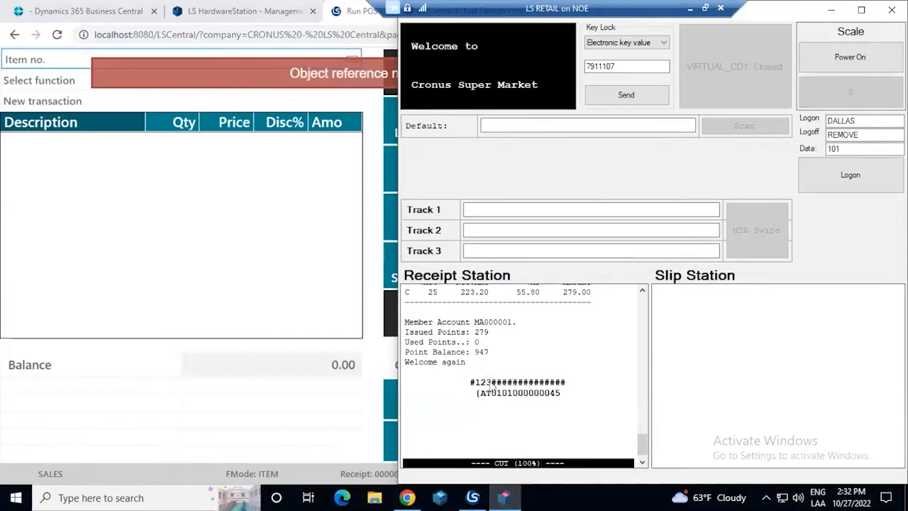
{"action": "scroll", "coordinate": [493, 386], "scroll_direction": "up", "scroll_amount": 5}
{"action": "scroll", "coordinate": [493, 386], "scroll_direction": "up", "scroll_amount": 3}
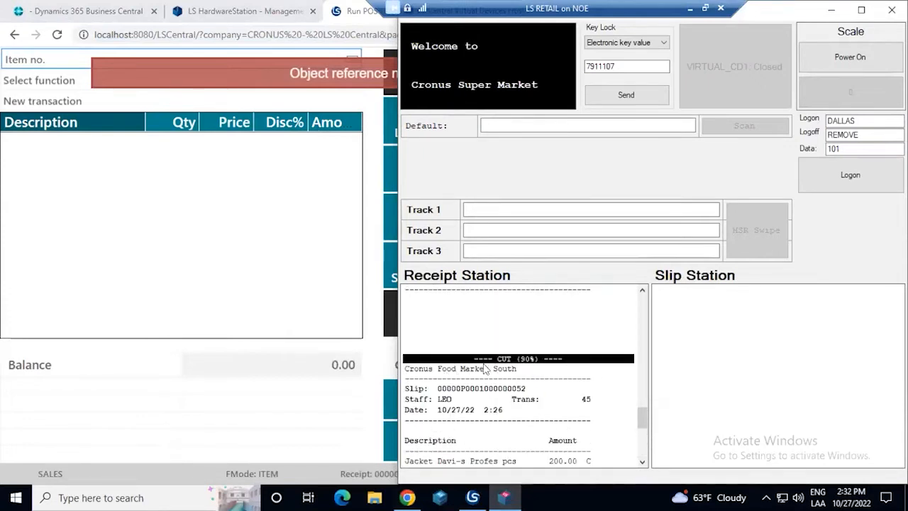
{"action": "left_click", "coordinate": [641, 463]}
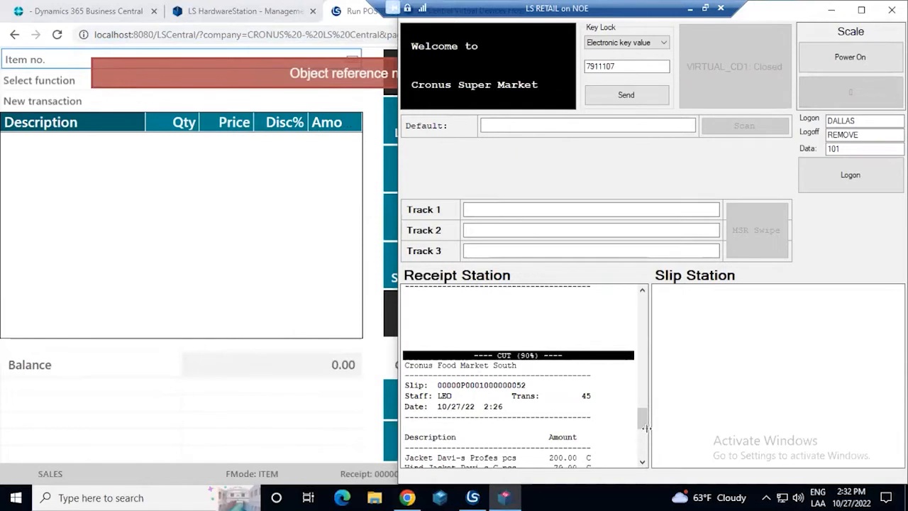
{"action": "left_click_drag", "start_coordinate": [644, 427], "coordinate": [642, 433]}
{"action": "scroll", "coordinate": [642, 434], "scroll_direction": "down", "scroll_amount": 1}
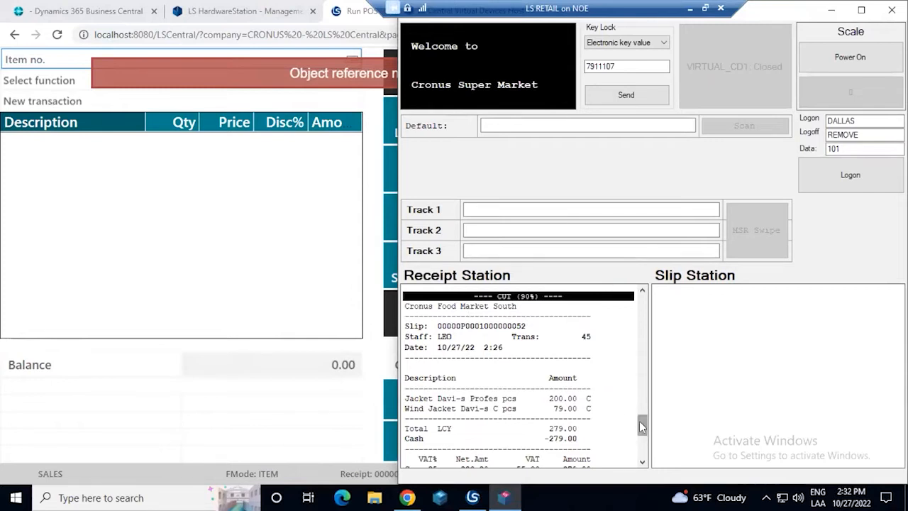
{"action": "scroll", "coordinate": [639, 420], "scroll_direction": "down", "scroll_amount": 3}
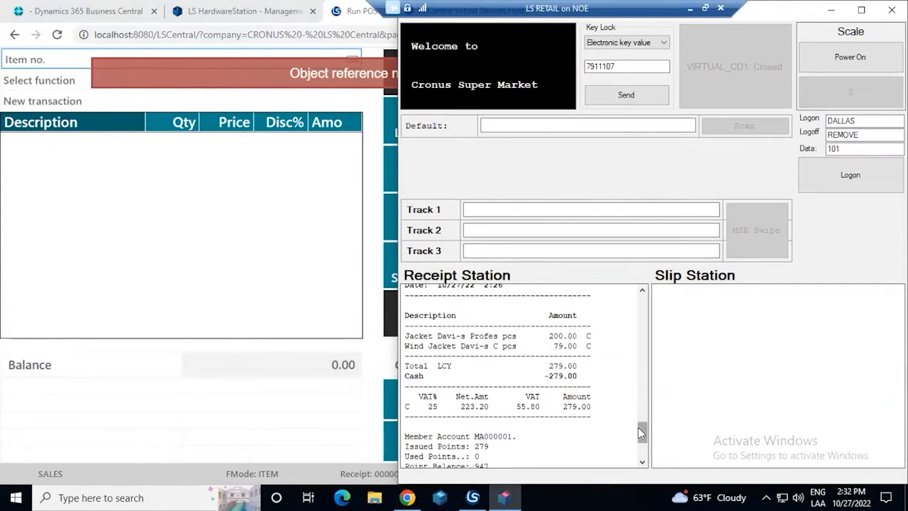
{"action": "scroll", "coordinate": [640, 433], "scroll_direction": "down", "scroll_amount": 4}
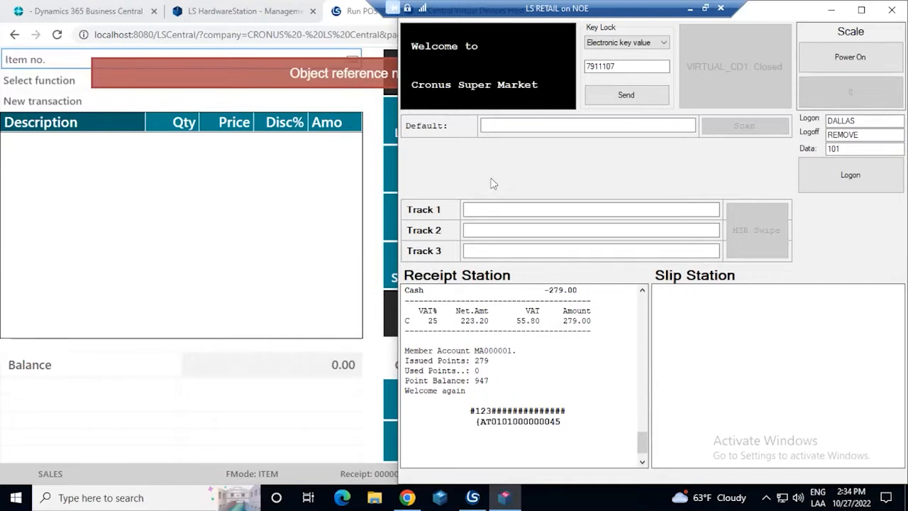
{"action": "left_click", "coordinate": [831, 10]}
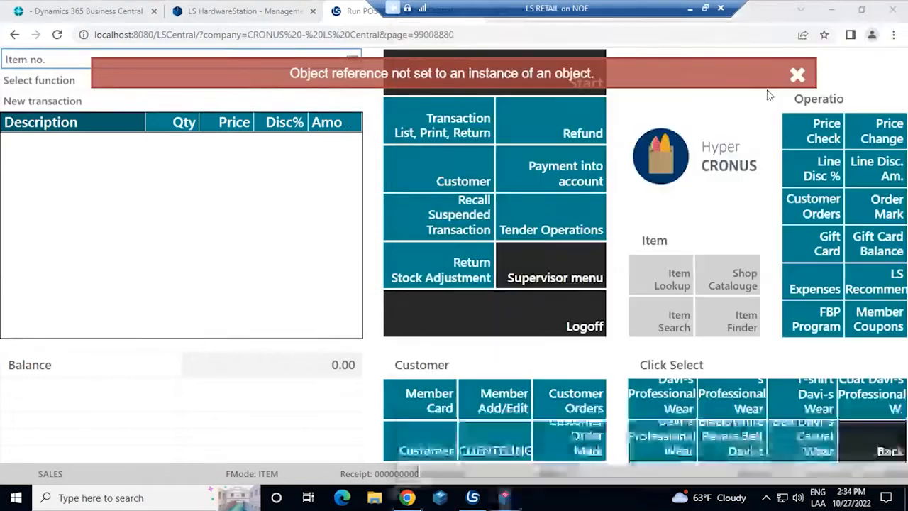
{"action": "left_click", "coordinate": [798, 76]}
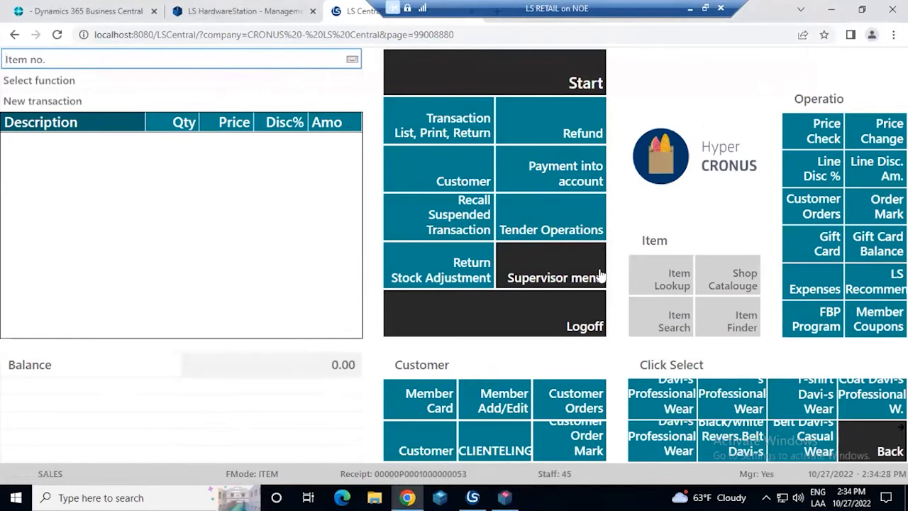
Open Member Contact Management and search the contacts using "no" as the name
{"action": "left_click", "coordinate": [513, 403]}
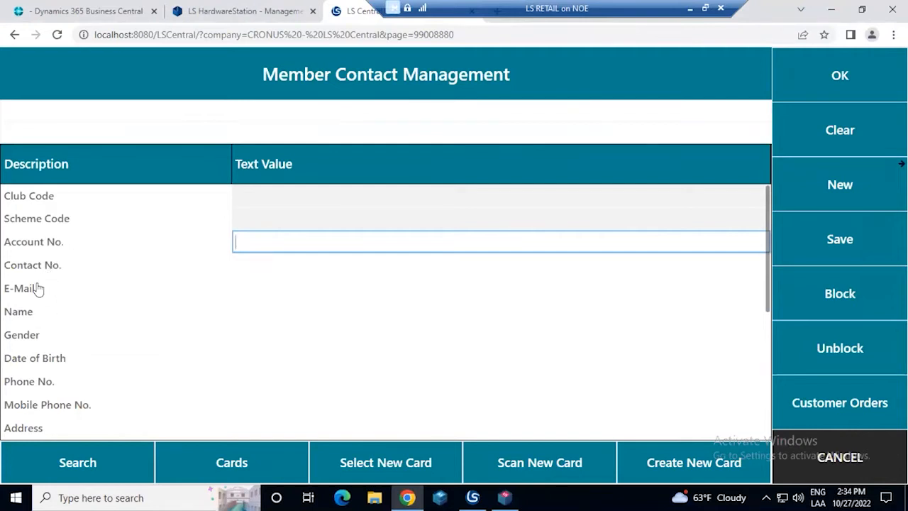
{"action": "scroll", "coordinate": [36, 288], "scroll_direction": "down", "scroll_amount": 1}
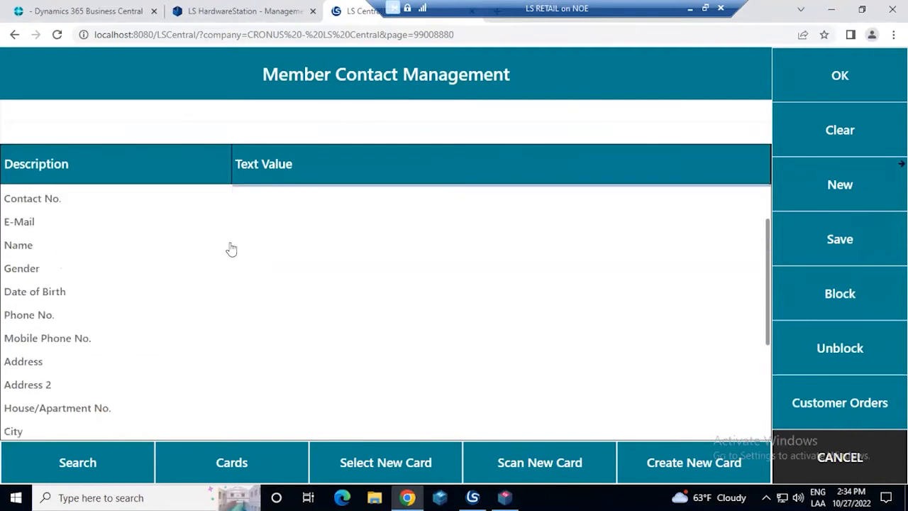
{"action": "left_click", "coordinate": [286, 231]}
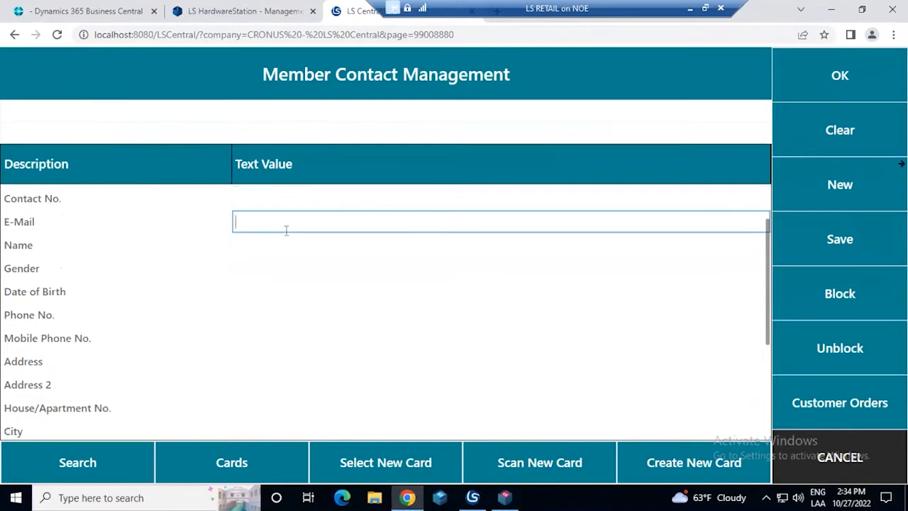
{"action": "type", "text": "s"}
{"action": "key", "text": "BackSpace"}
{"action": "scroll", "coordinate": [282, 220], "scroll_direction": "up", "scroll_amount": 1}
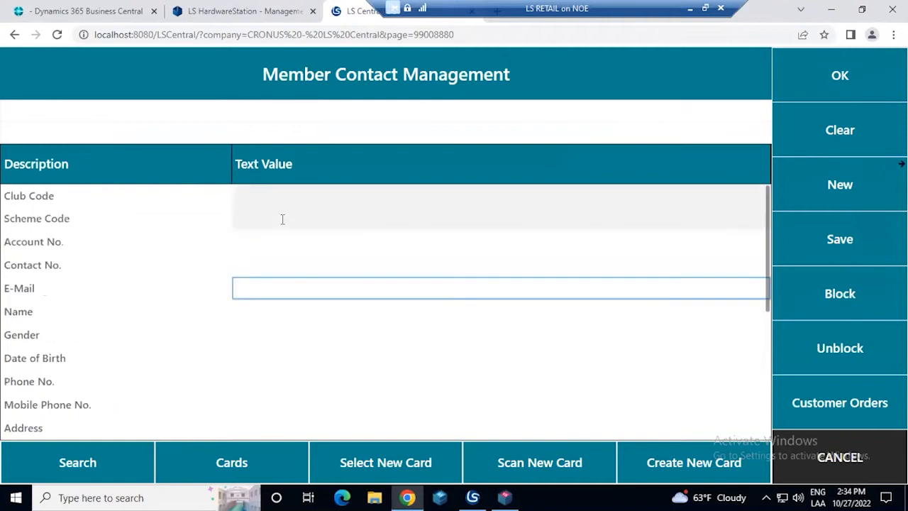
{"action": "left_click", "coordinate": [258, 310]}
{"action": "type", "text": "no"}
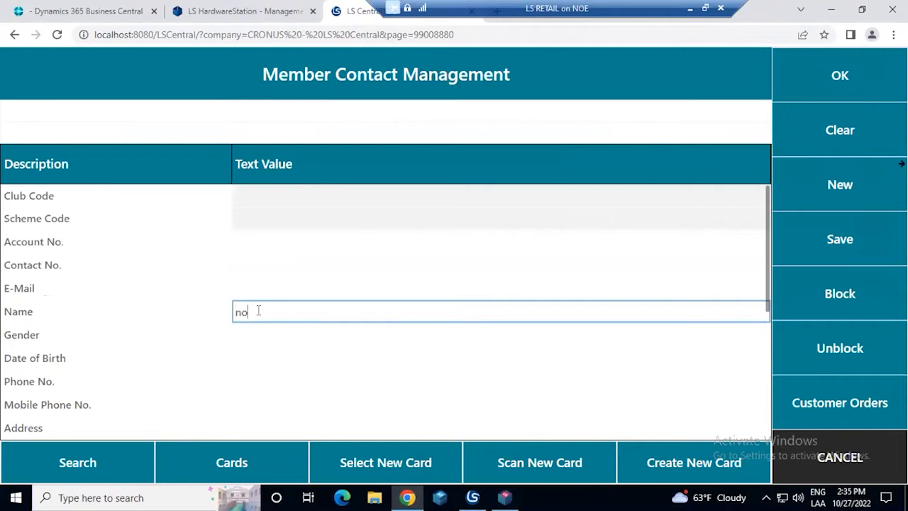
{"action": "left_click", "coordinate": [95, 467]}
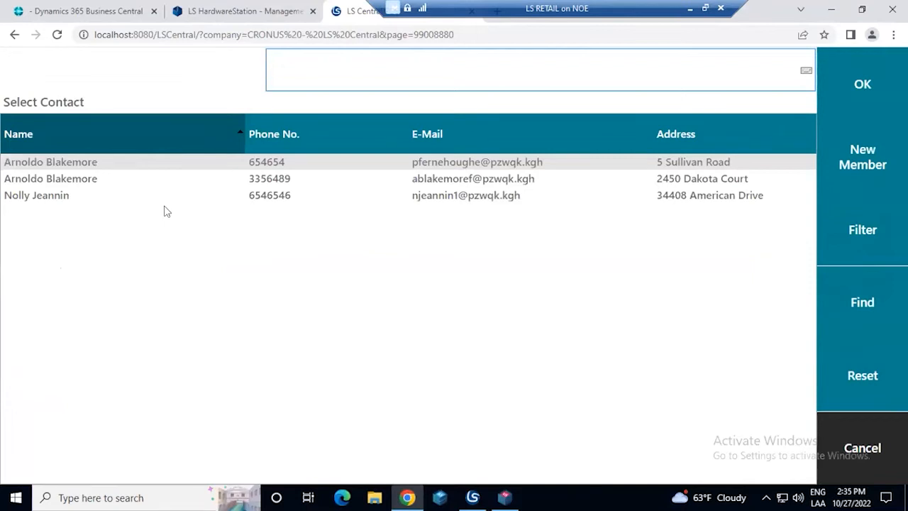
Leave the contact results, repeat the same name search, and load the first listed contact into the member form
{"action": "left_click", "coordinate": [100, 179]}
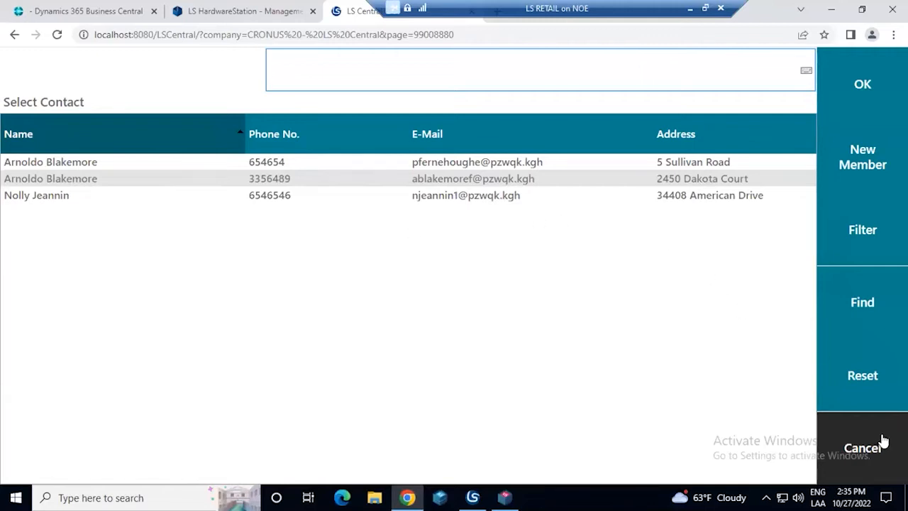
{"action": "left_click", "coordinate": [862, 448]}
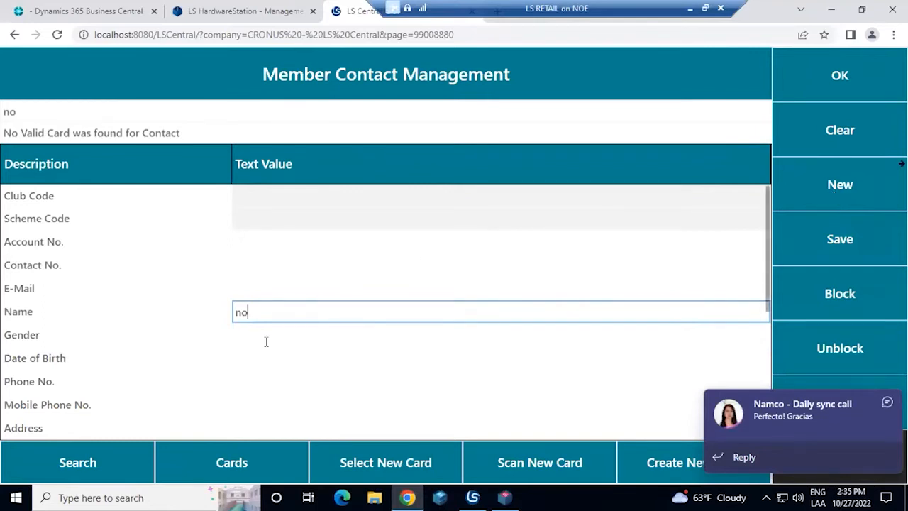
{"action": "left_click", "coordinate": [120, 449]}
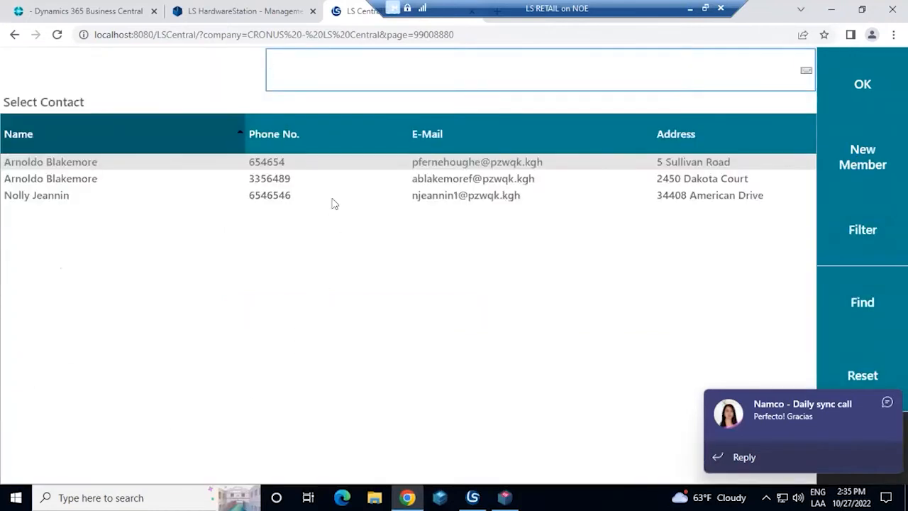
{"action": "left_click", "coordinate": [839, 77]}
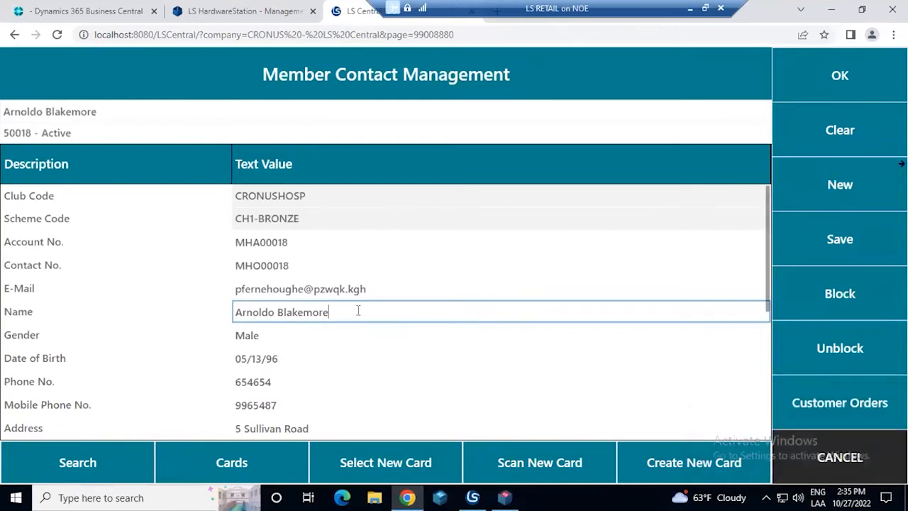
Review the member's e-mail, name and phone details, and add the member to the new transaction
{"action": "scroll", "coordinate": [353, 316], "scroll_direction": "down", "scroll_amount": 1}
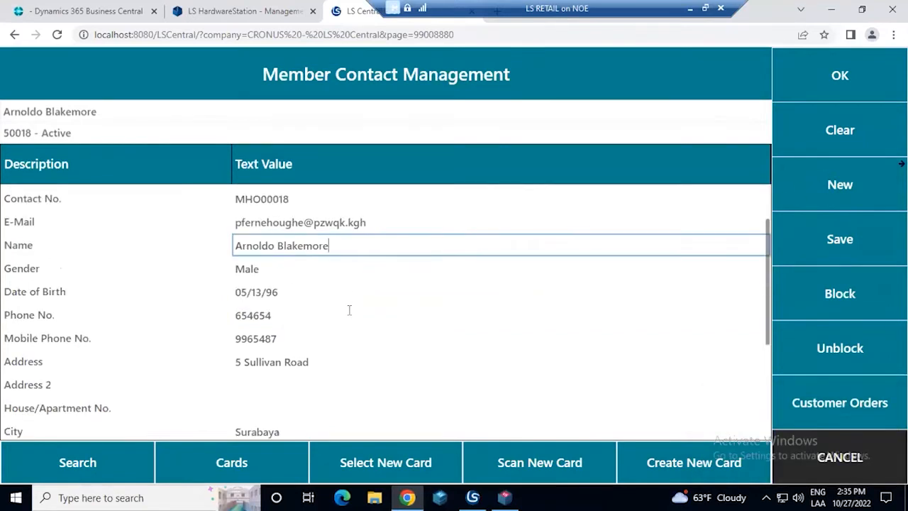
{"action": "scroll", "coordinate": [349, 297], "scroll_direction": "up", "scroll_amount": 1}
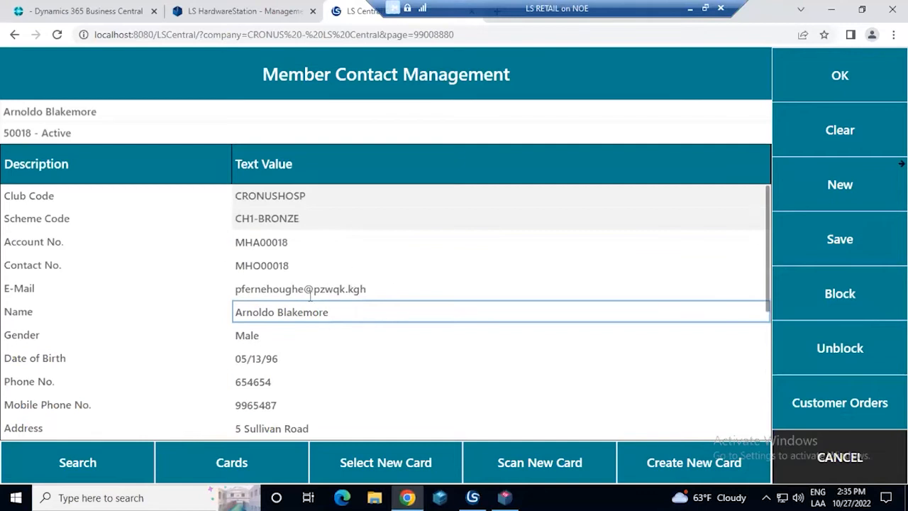
{"action": "left_click", "coordinate": [362, 288]}
{"action": "left_click", "coordinate": [348, 314]}
{"action": "left_click", "coordinate": [271, 381]}
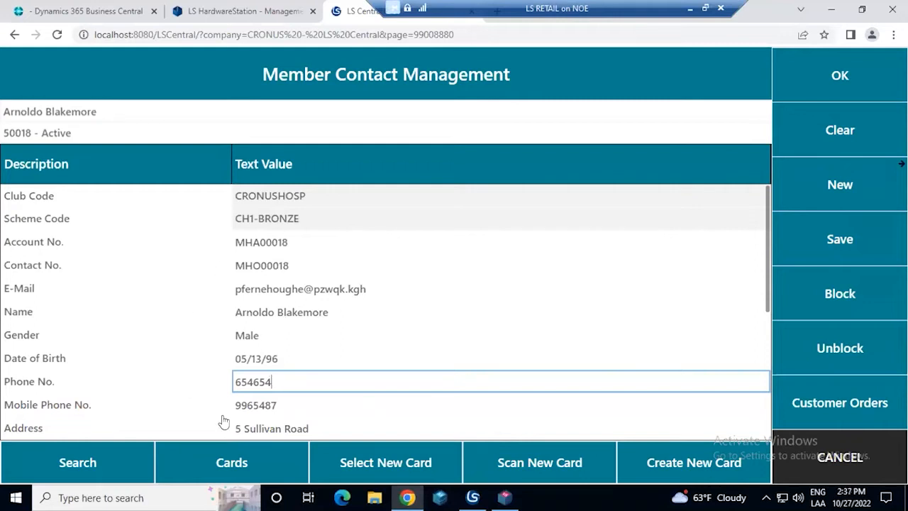
{"action": "left_click", "coordinate": [838, 78]}
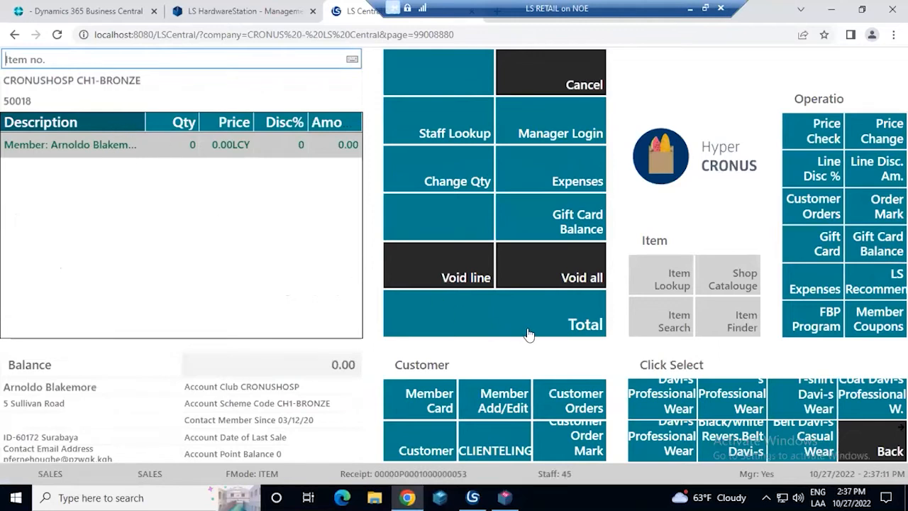
Void the current transaction and open Member Contact Management for a new one
{"action": "left_click", "coordinate": [586, 255]}
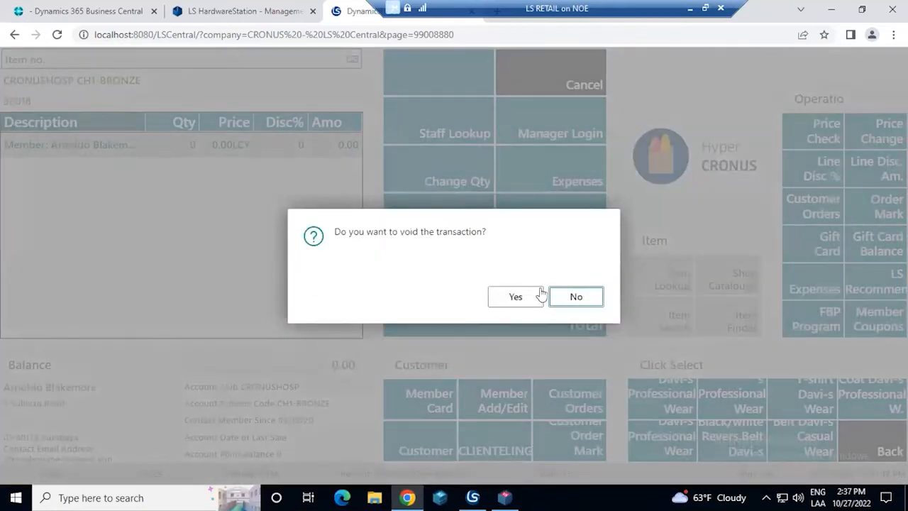
{"action": "left_click", "coordinate": [517, 295]}
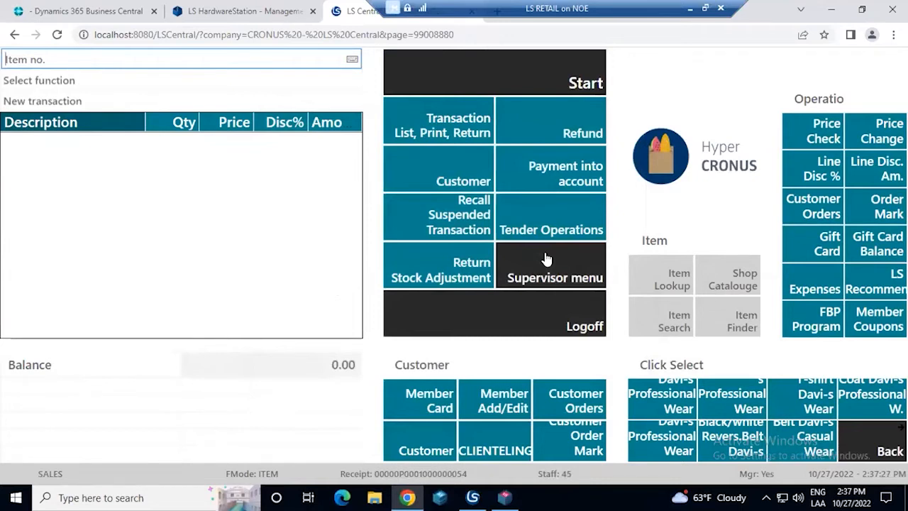
{"action": "left_click", "coordinate": [499, 398]}
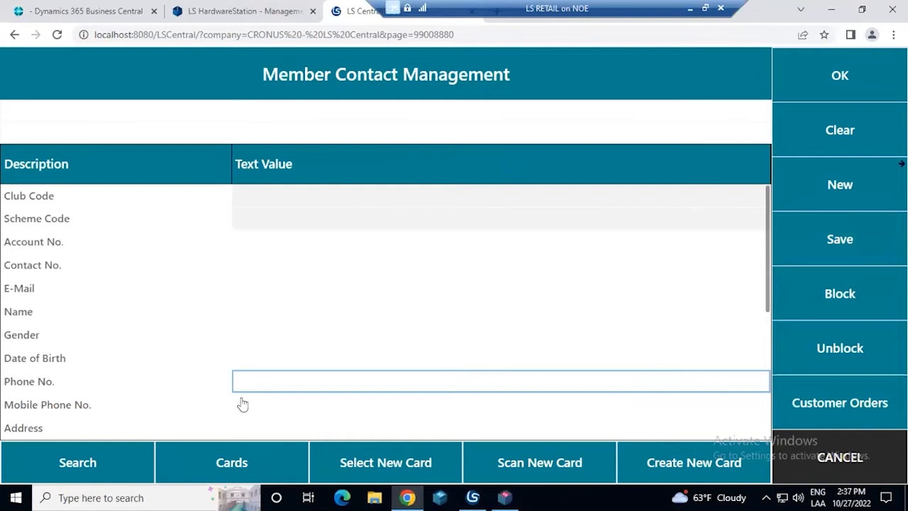
Search the member contacts using "st" as the name
{"action": "left_click", "coordinate": [280, 310]}
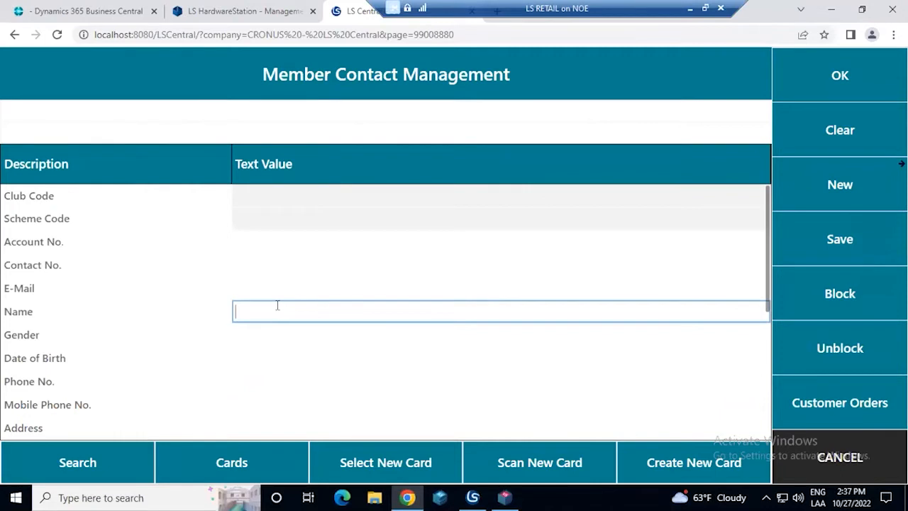
{"action": "type", "text": "se"}
{"action": "key", "text": "BackSpace"}
{"action": "type", "text": "t"}
{"action": "left_click", "coordinate": [85, 463]}
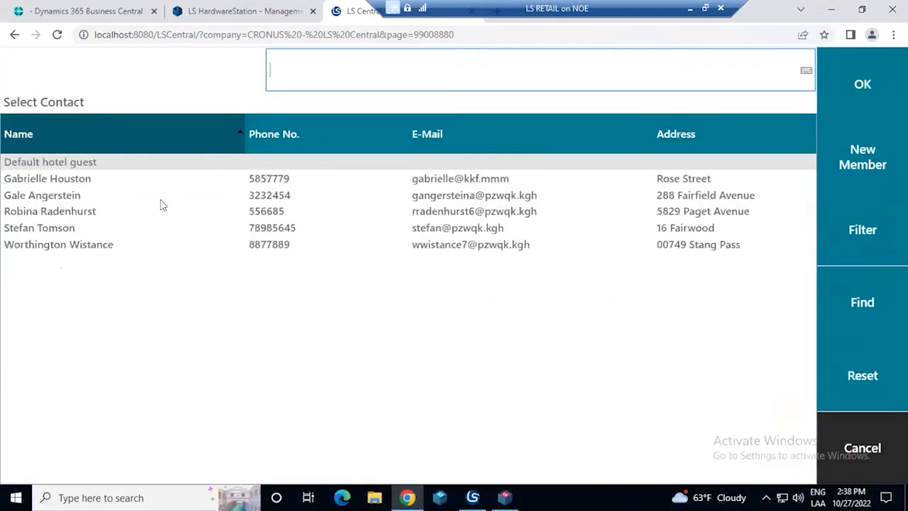
Load the fifth contact in the results into the member form and add that member to the transaction
{"action": "left_click", "coordinate": [81, 221]}
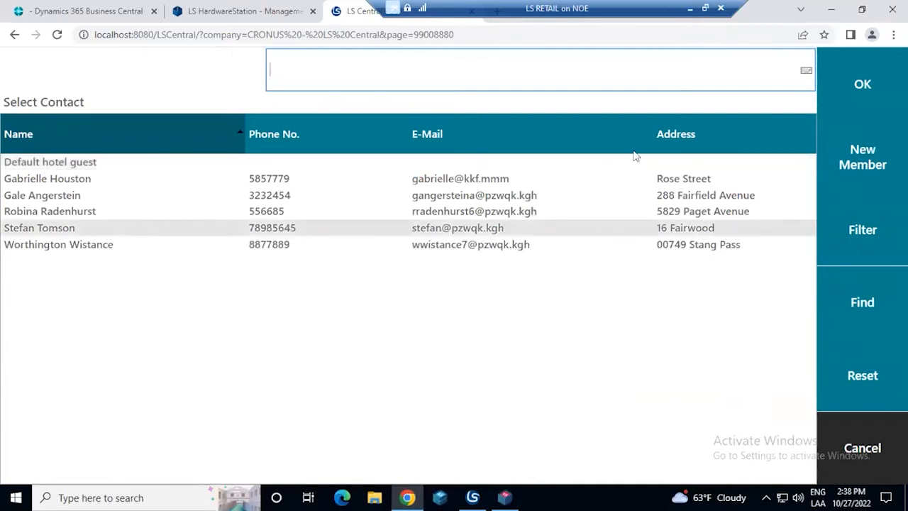
{"action": "left_click", "coordinate": [853, 91]}
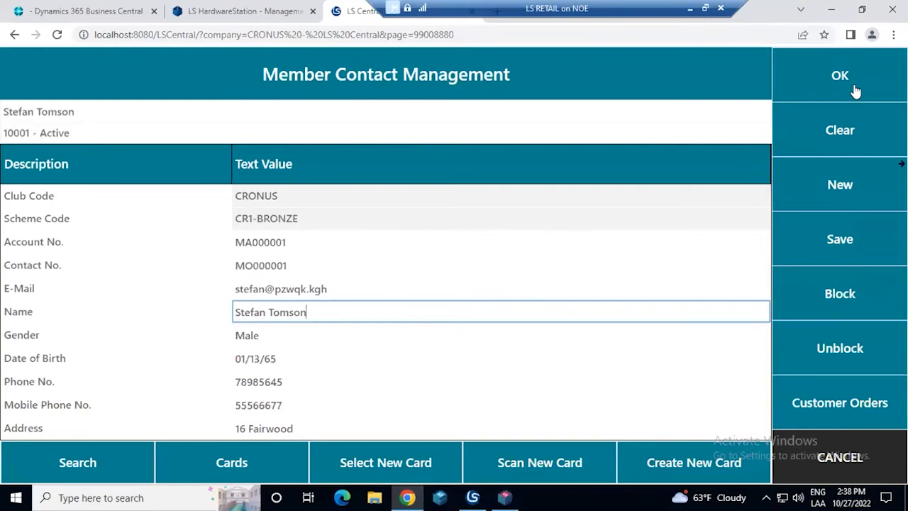
{"action": "left_click", "coordinate": [853, 84]}
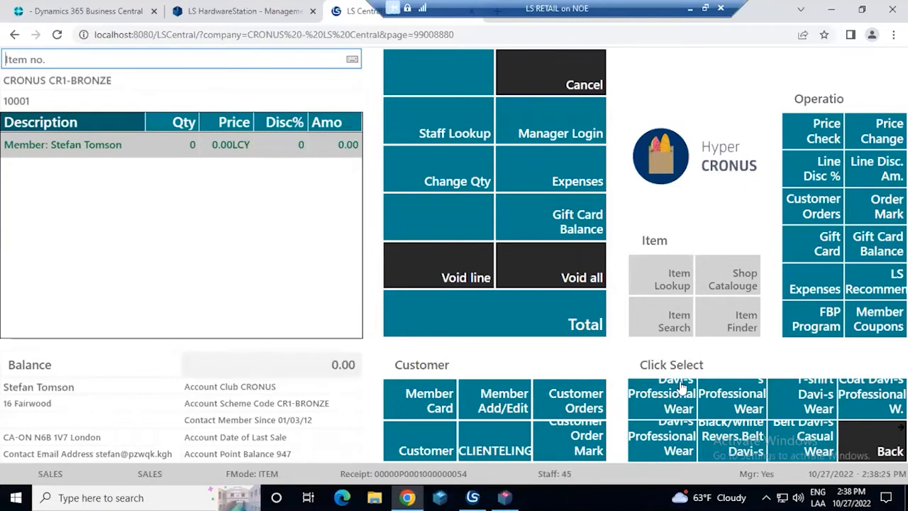
Find item 100090, the Wilson NBA Authentic game ball, in the BASKETBALL item finder category and add it to the sale
{"action": "left_click", "coordinate": [731, 323]}
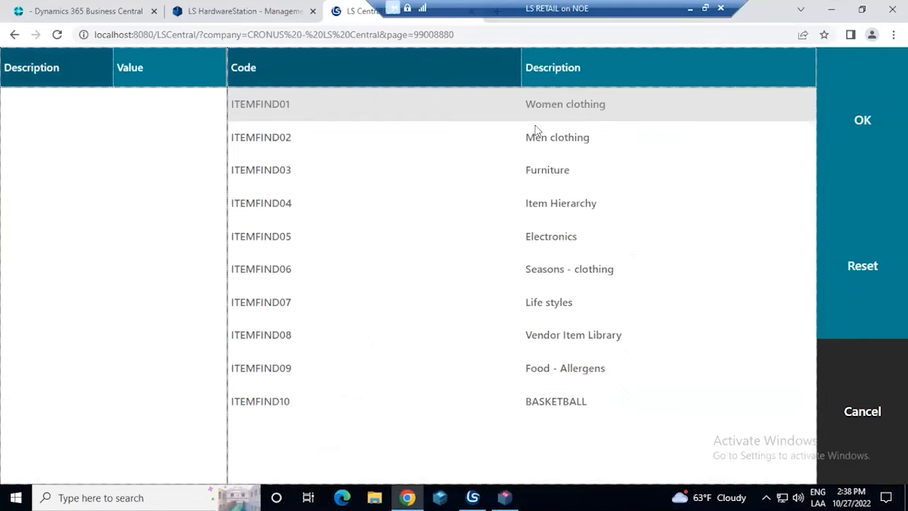
{"action": "left_click", "coordinate": [559, 403]}
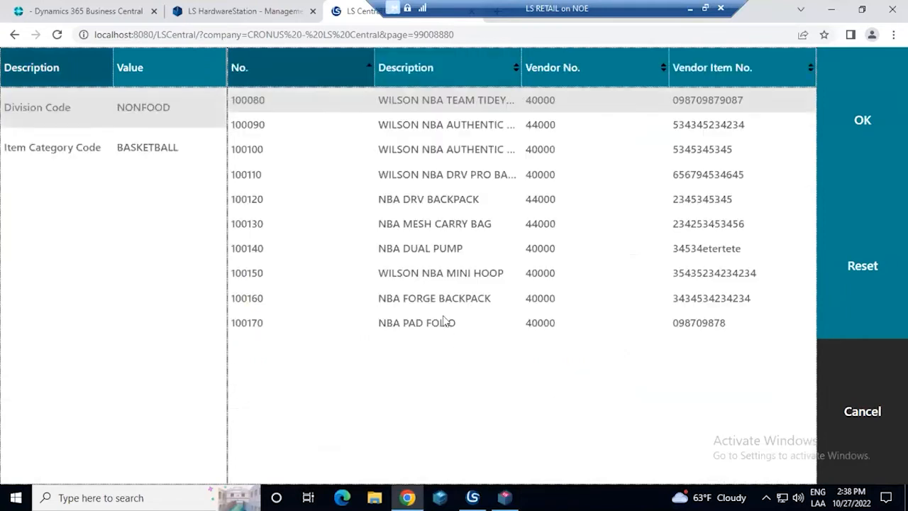
{"action": "left_click", "coordinate": [473, 135]}
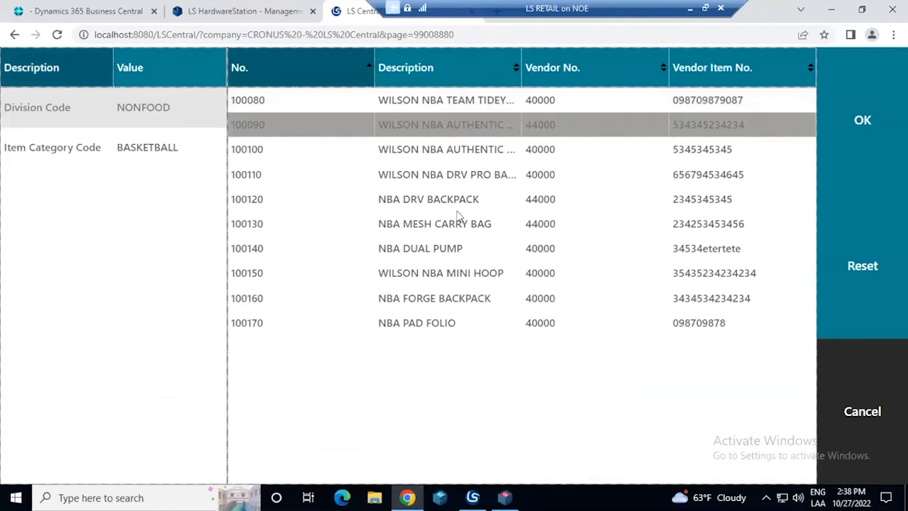
{"action": "left_click", "coordinate": [458, 230]}
{"action": "left_click", "coordinate": [475, 121]}
{"action": "left_click", "coordinate": [858, 127]}
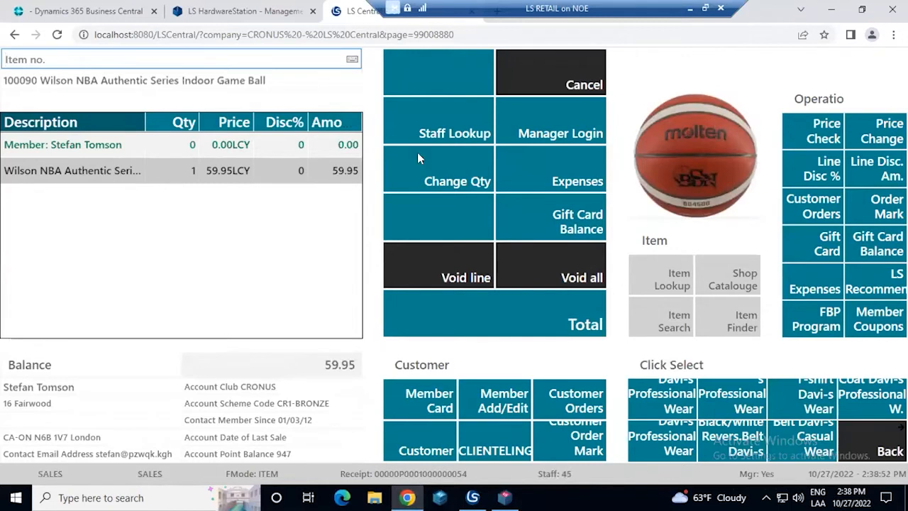
Change the quantity of the Wilson NBA game ball line to 2
{"action": "left_click", "coordinate": [442, 168]}
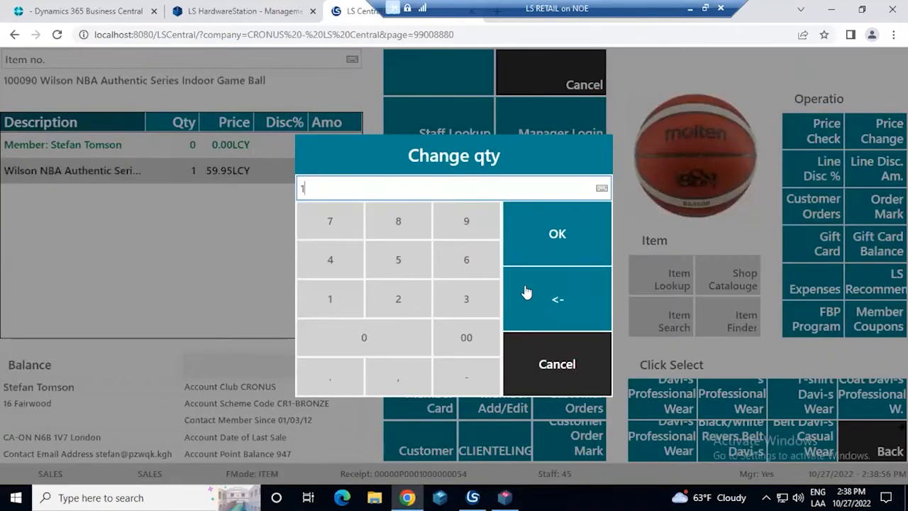
{"action": "left_click", "coordinate": [427, 316]}
{"action": "left_click", "coordinate": [557, 237]}
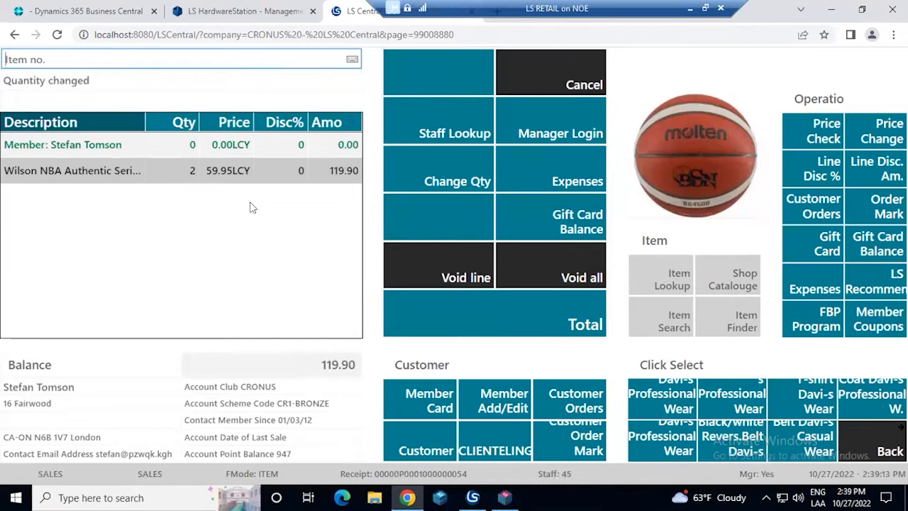
Total the sale and pay it with 947 member points and the remaining 25.2 in cash
{"action": "left_click", "coordinate": [500, 312]}
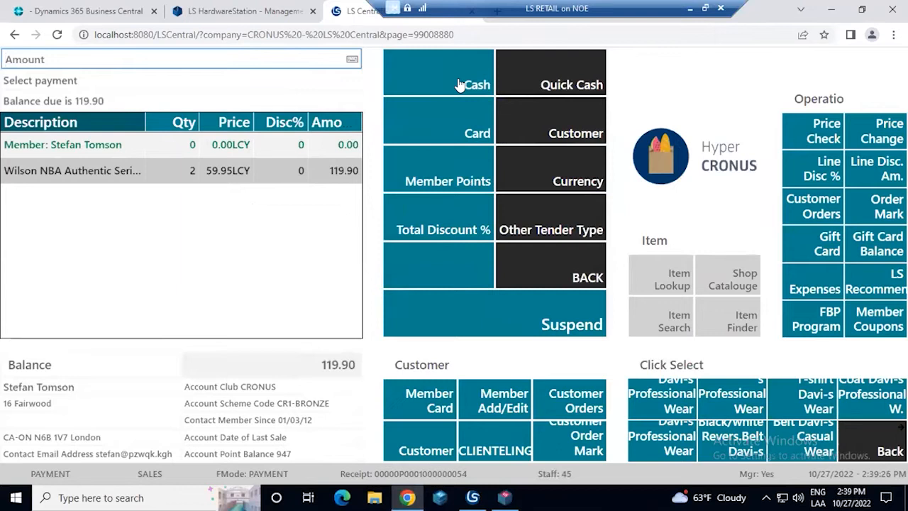
{"action": "left_click", "coordinate": [440, 180]}
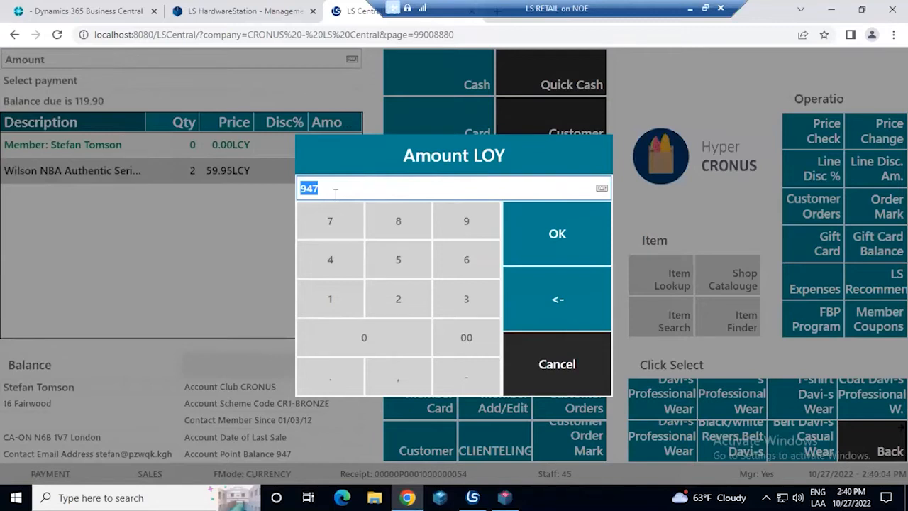
{"action": "left_click", "coordinate": [557, 237]}
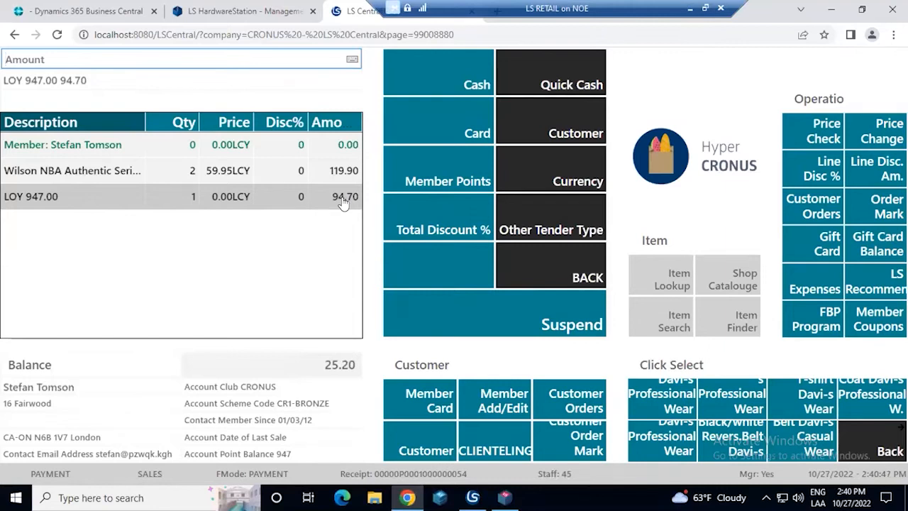
{"action": "left_click", "coordinate": [435, 80]}
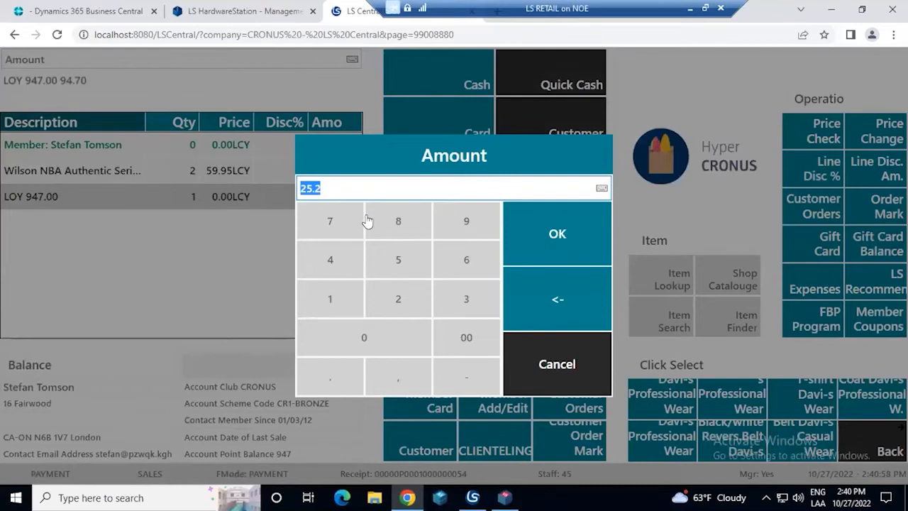
{"action": "left_click", "coordinate": [552, 227]}
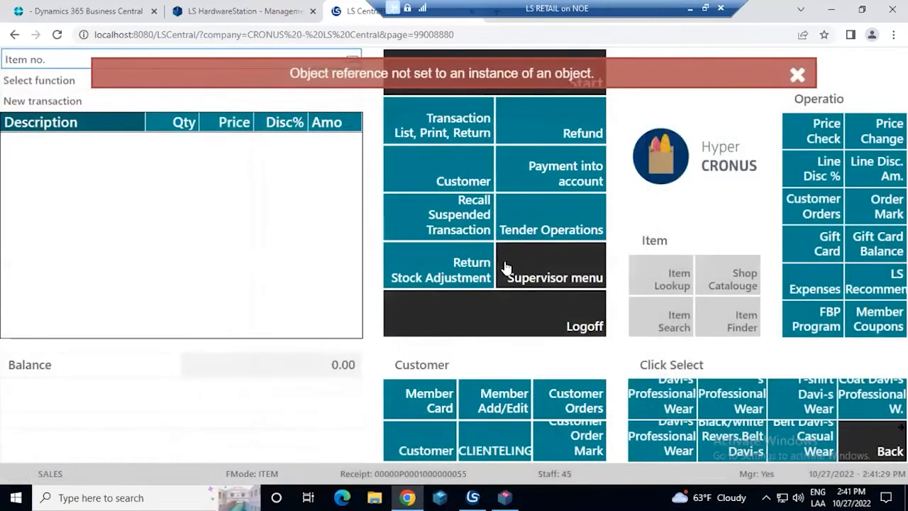
Switch to the virtual devices window, review the receipt's payment lines and member points, and return to the POS, dismissing the error
{"action": "left_click", "coordinate": [504, 497]}
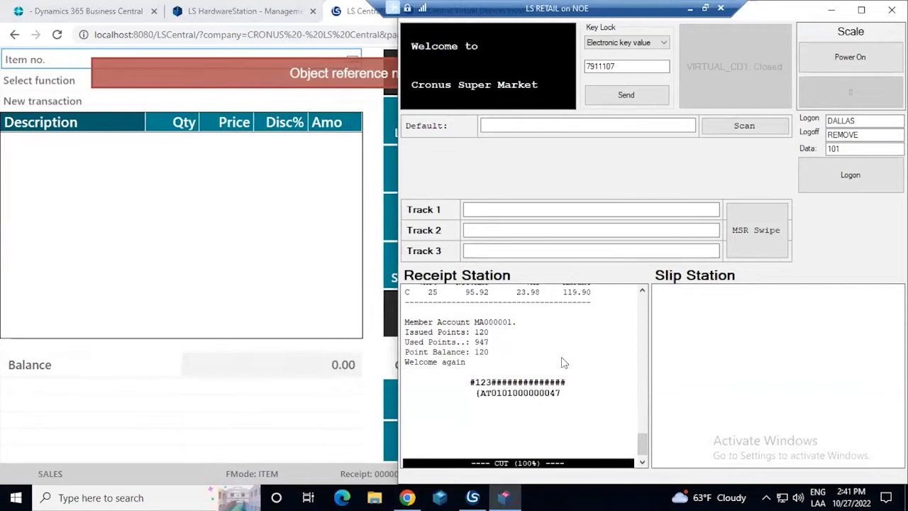
{"action": "scroll", "coordinate": [565, 363], "scroll_direction": "up", "scroll_amount": 5}
{"action": "scroll", "coordinate": [566, 362], "scroll_direction": "down", "scroll_amount": 3}
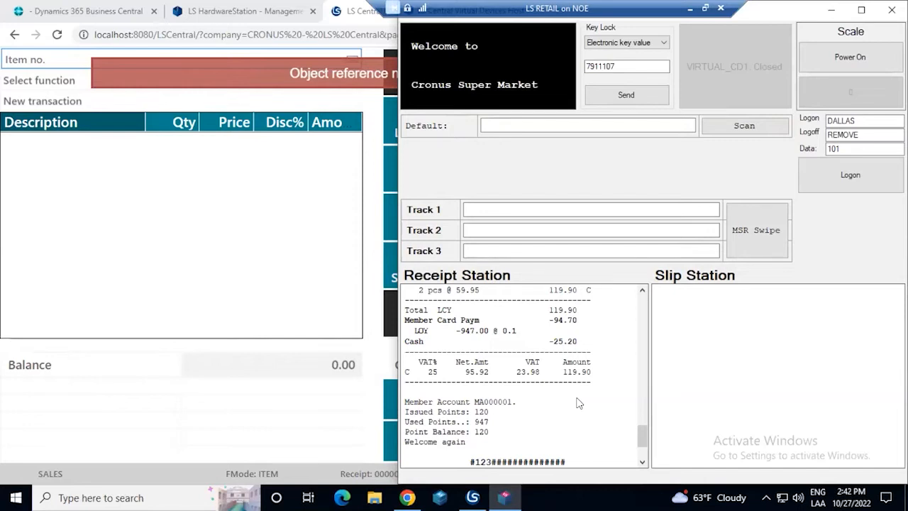
{"action": "left_click", "coordinate": [830, 10]}
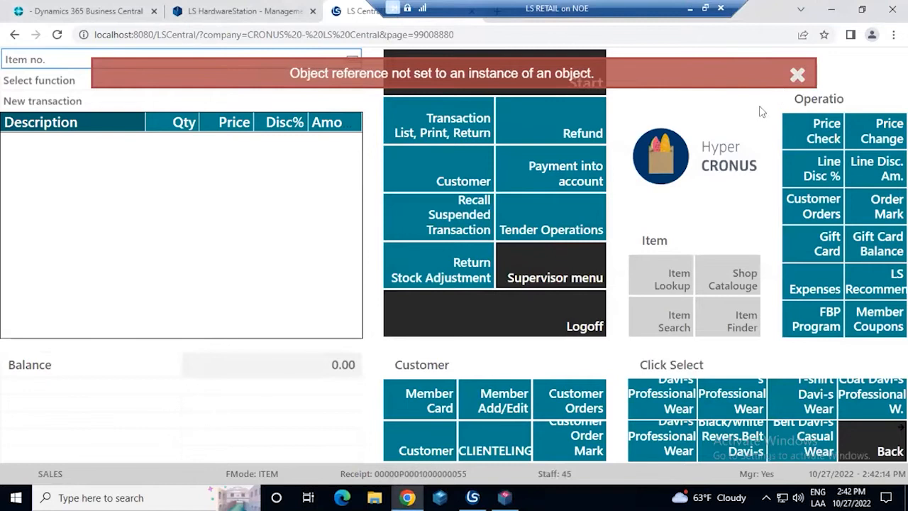
{"action": "left_click", "coordinate": [798, 74]}
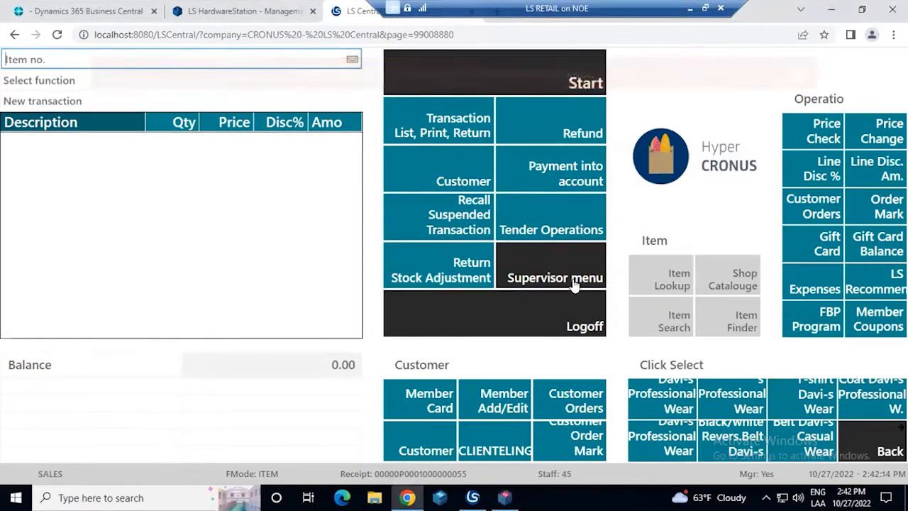
Log off from the POS and return to the Business Central role center
{"action": "left_click", "coordinate": [540, 309]}
{"action": "left_click", "coordinate": [330, 344]}
{"action": "left_click", "coordinate": [515, 298]}
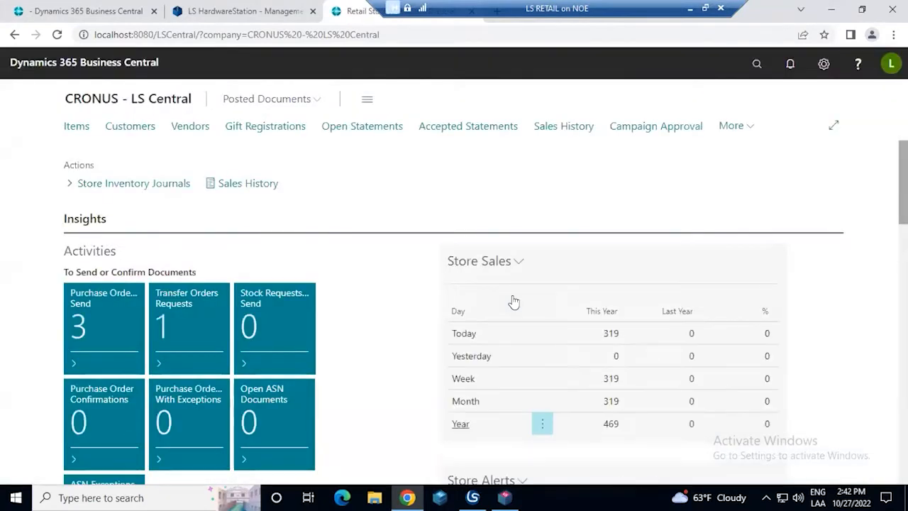
Search the Business Central pages and tasks for "clubs", and close the search
{"action": "left_click", "coordinate": [758, 74]}
{"action": "type", "text": "clubs"}
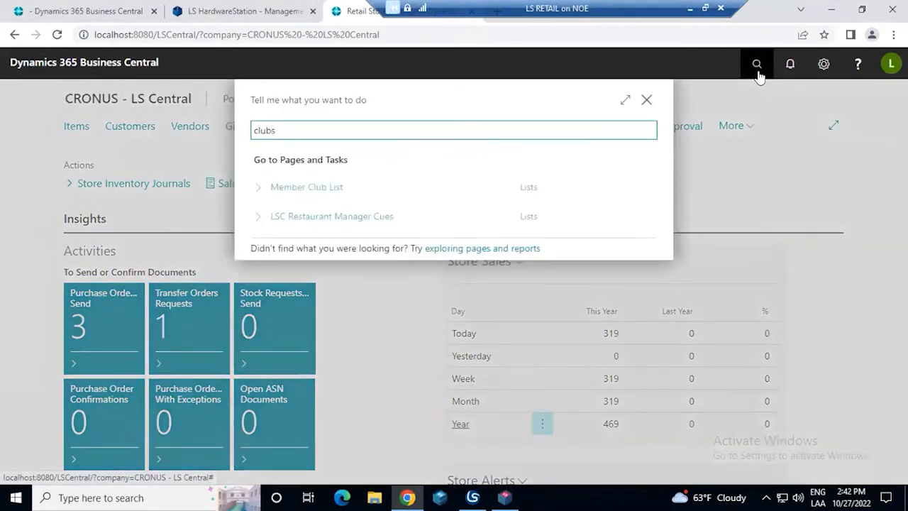
{"action": "left_click", "coordinate": [646, 100]}
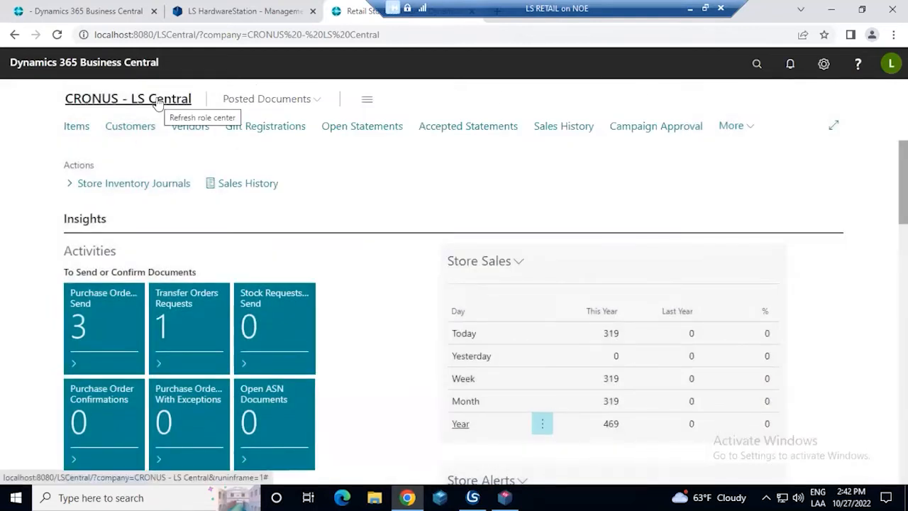
Open the overview of all available Business Central pages and examine the role areas down to the hotel sections
{"action": "left_click", "coordinate": [368, 100]}
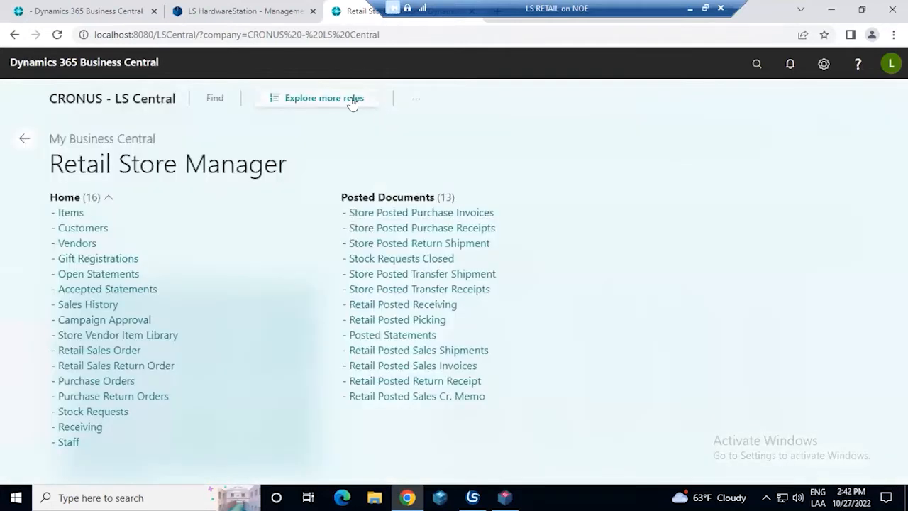
{"action": "left_click", "coordinate": [352, 103]}
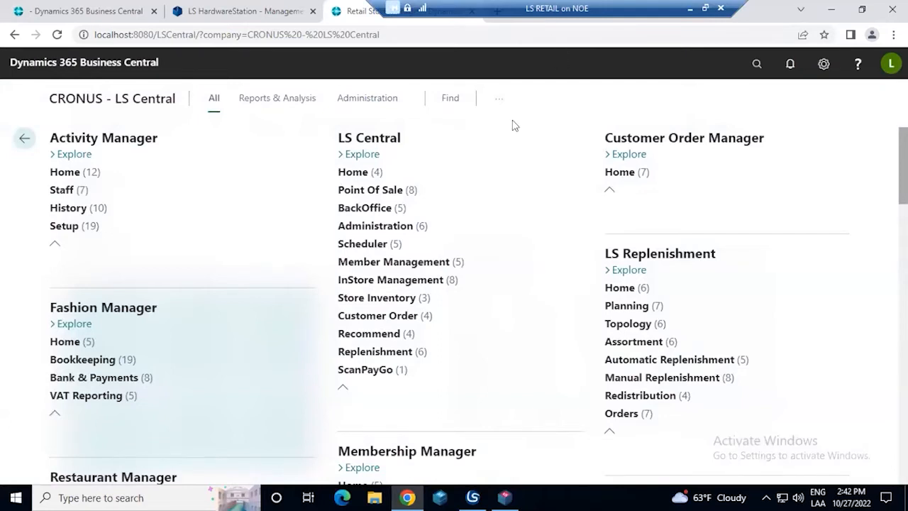
{"action": "scroll", "coordinate": [284, 193], "scroll_direction": "down", "scroll_amount": 2}
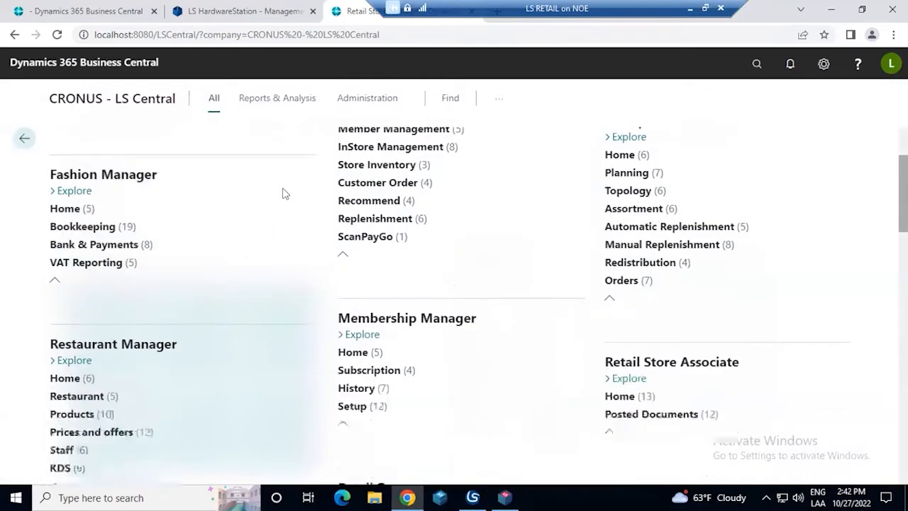
{"action": "scroll", "coordinate": [282, 193], "scroll_direction": "down", "scroll_amount": 1}
{"action": "scroll", "coordinate": [283, 193], "scroll_direction": "down", "scroll_amount": 2}
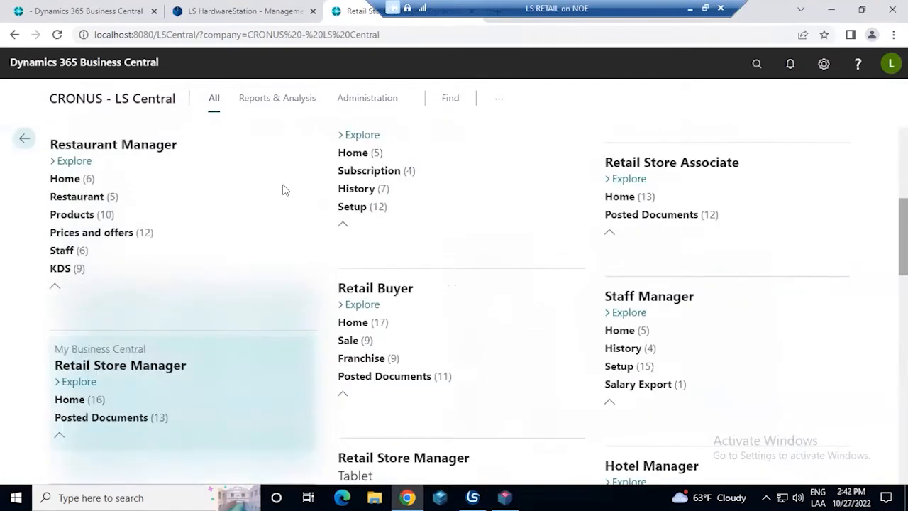
{"action": "scroll", "coordinate": [282, 189], "scroll_direction": "down", "scroll_amount": 1}
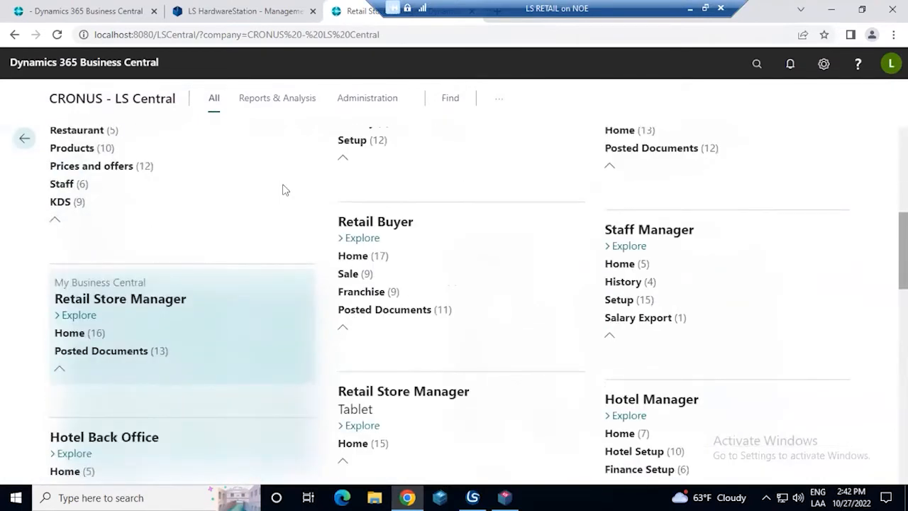
{"action": "scroll", "coordinate": [282, 189], "scroll_direction": "down", "scroll_amount": 1}
{"action": "scroll", "coordinate": [282, 189], "scroll_direction": "down", "scroll_amount": 1}
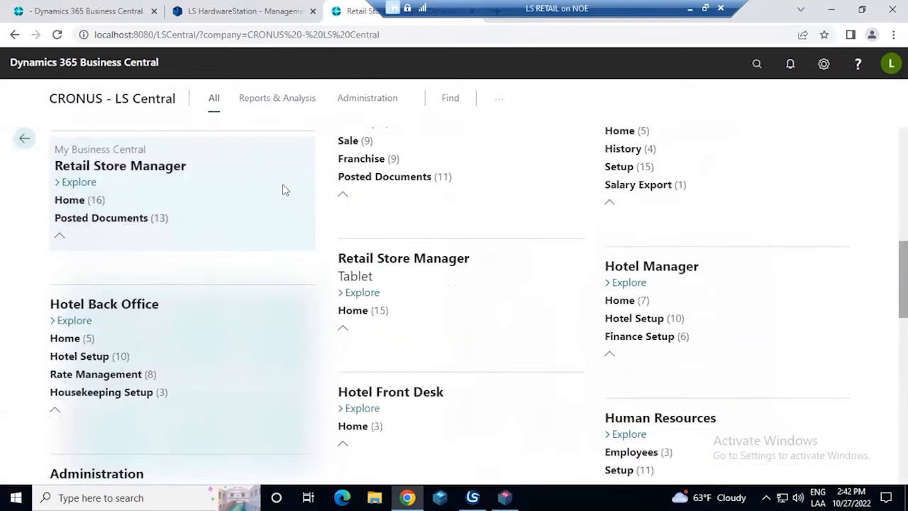
Expand General Ledger under Finance to view its pages, and return to the LS Central area at the start of the overview
{"action": "scroll", "coordinate": [282, 184], "scroll_direction": "up", "scroll_amount": 3}
{"action": "scroll", "coordinate": [283, 185], "scroll_direction": "down", "scroll_amount": 5}
{"action": "scroll", "coordinate": [282, 190], "scroll_direction": "down", "scroll_amount": 2}
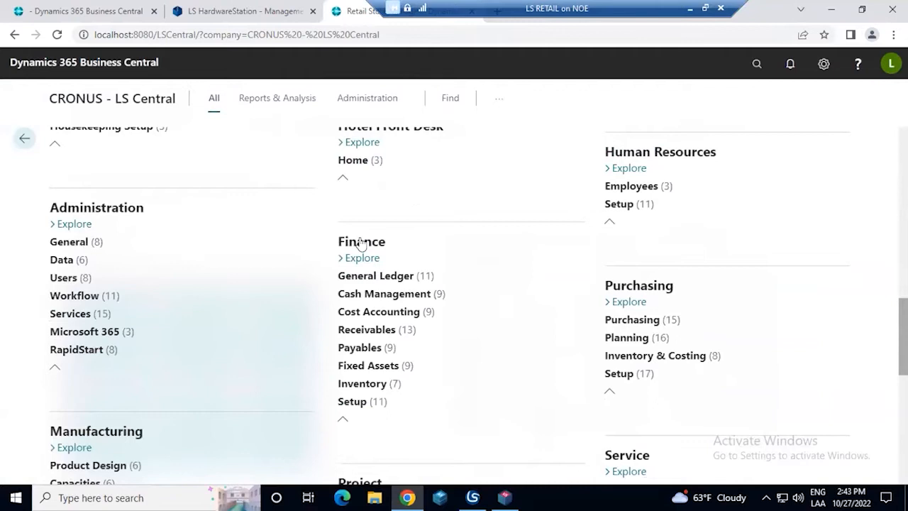
{"action": "left_click", "coordinate": [440, 278]}
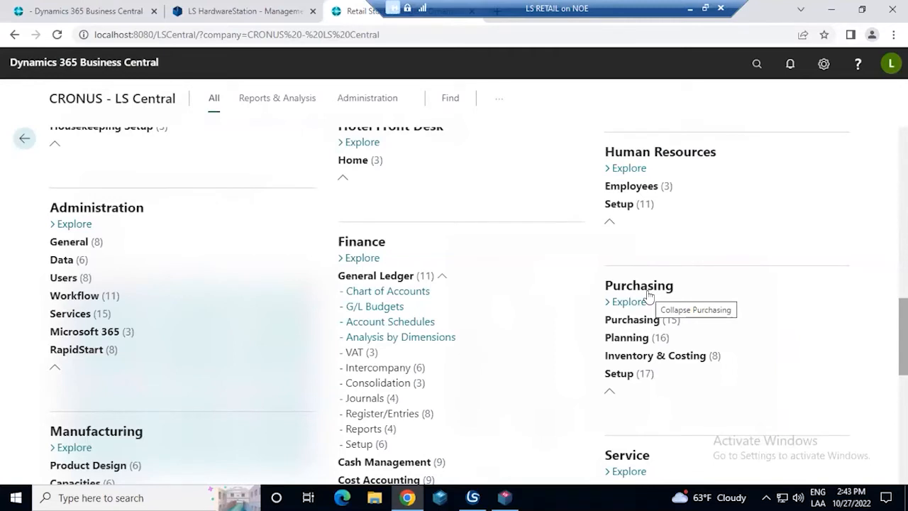
{"action": "scroll", "coordinate": [648, 295], "scroll_direction": "up", "scroll_amount": 15}
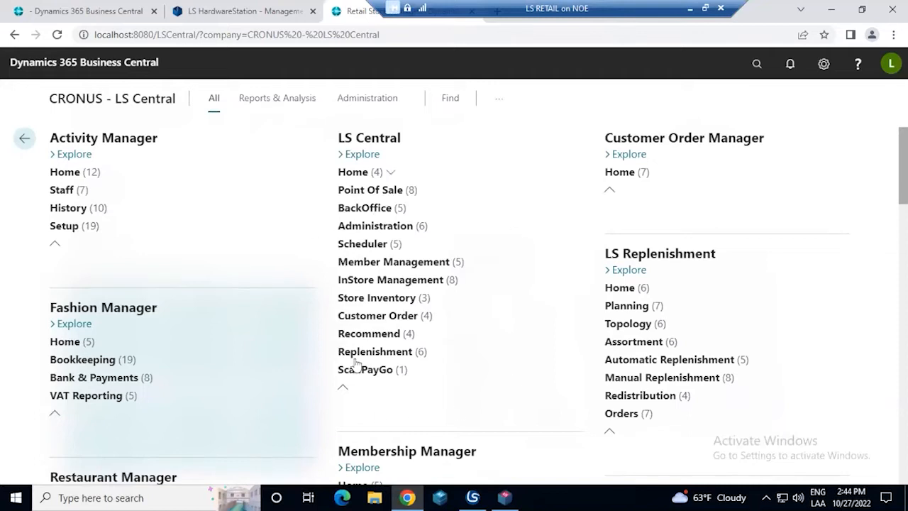
Examine the role areas in the page overview from LS Central down to Retail Store Manager and Staff Manager
{"action": "scroll", "coordinate": [567, 288], "scroll_direction": "down", "scroll_amount": 1}
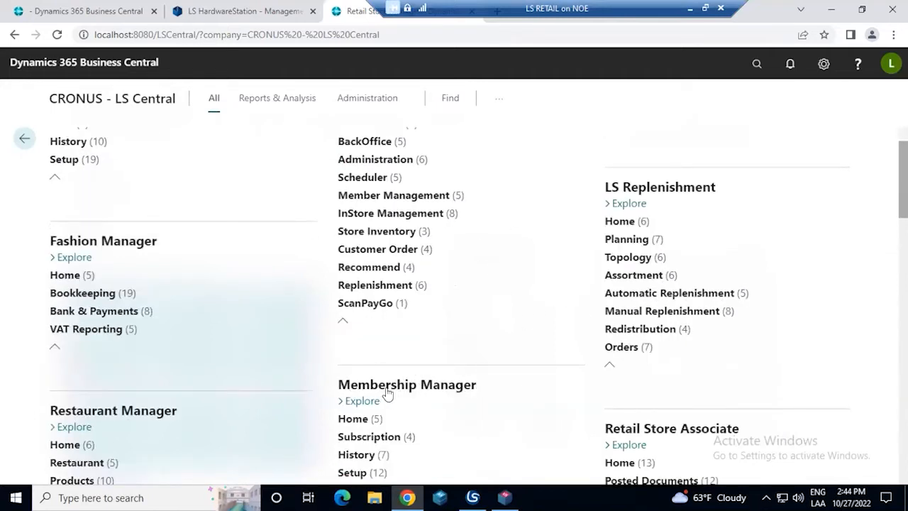
{"action": "scroll", "coordinate": [464, 385], "scroll_direction": "down", "scroll_amount": 1}
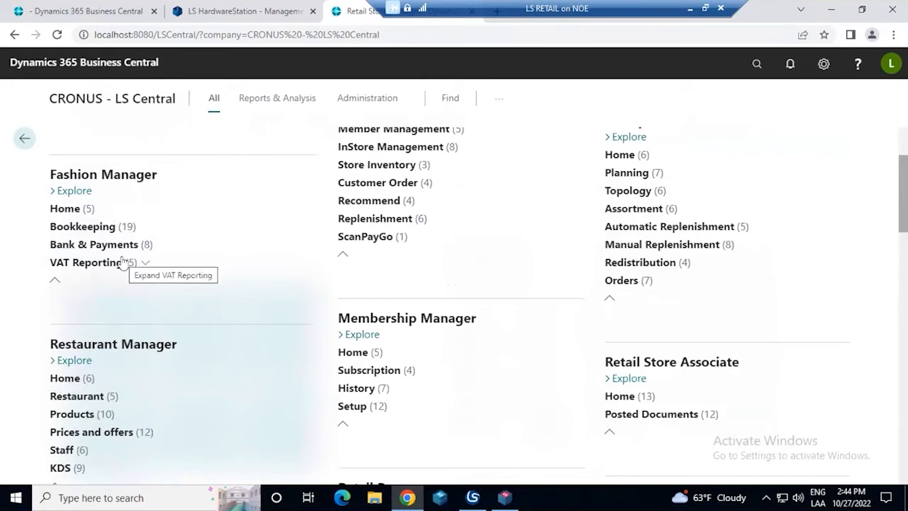
{"action": "scroll", "coordinate": [629, 312], "scroll_direction": "down", "scroll_amount": 1}
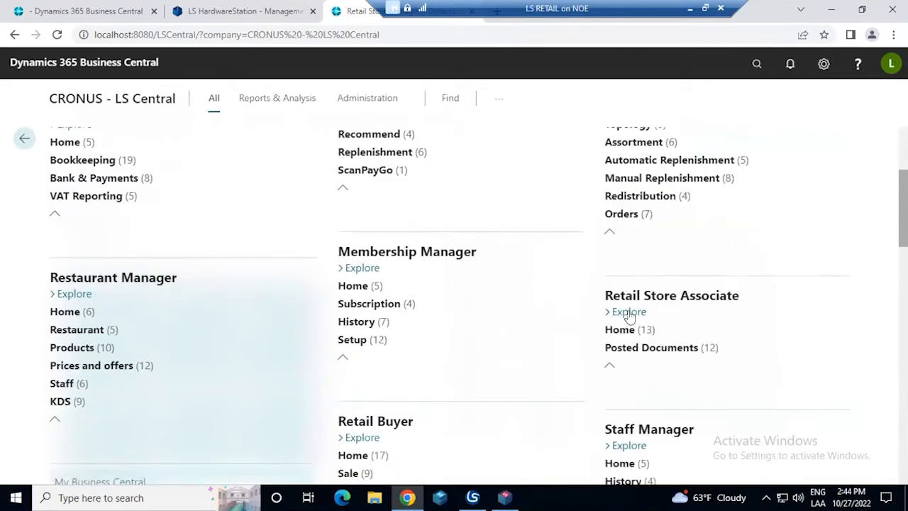
{"action": "scroll", "coordinate": [631, 313], "scroll_direction": "down", "scroll_amount": 1}
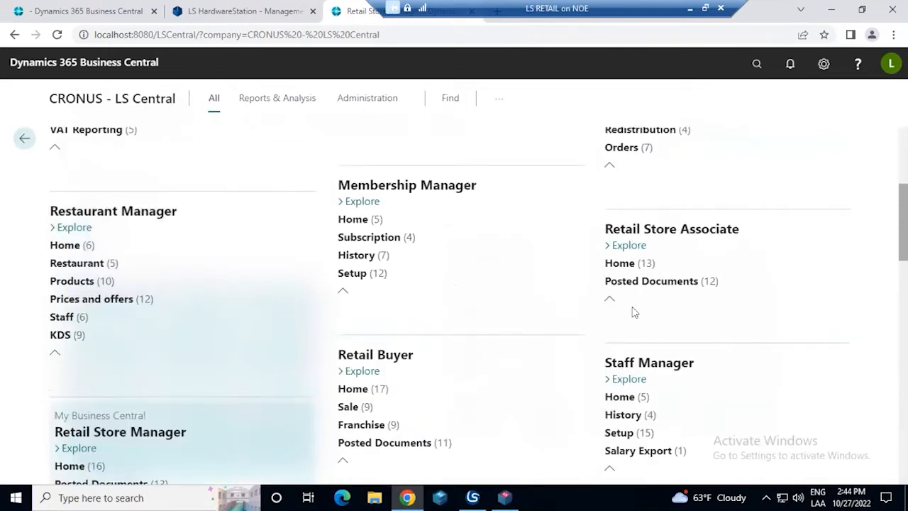
{"action": "scroll", "coordinate": [556, 342], "scroll_direction": "down", "scroll_amount": 1}
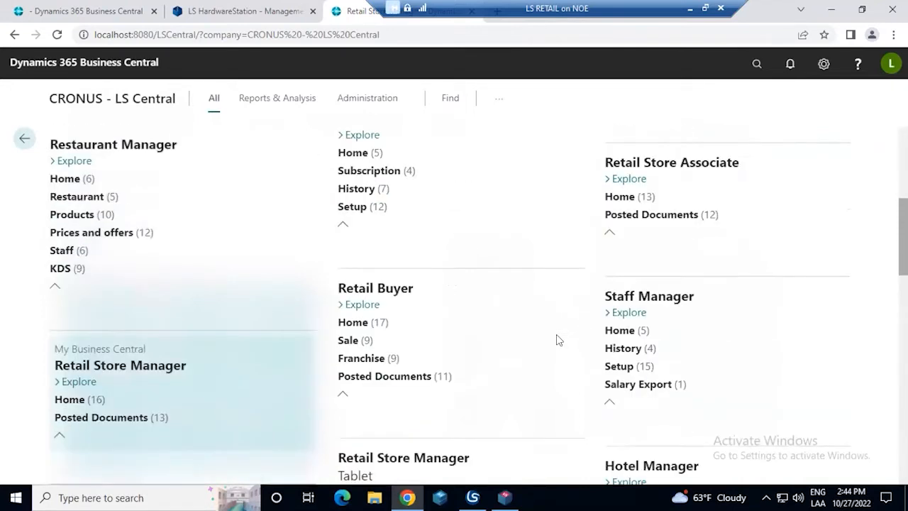
{"action": "scroll", "coordinate": [559, 338], "scroll_direction": "up", "scroll_amount": 1}
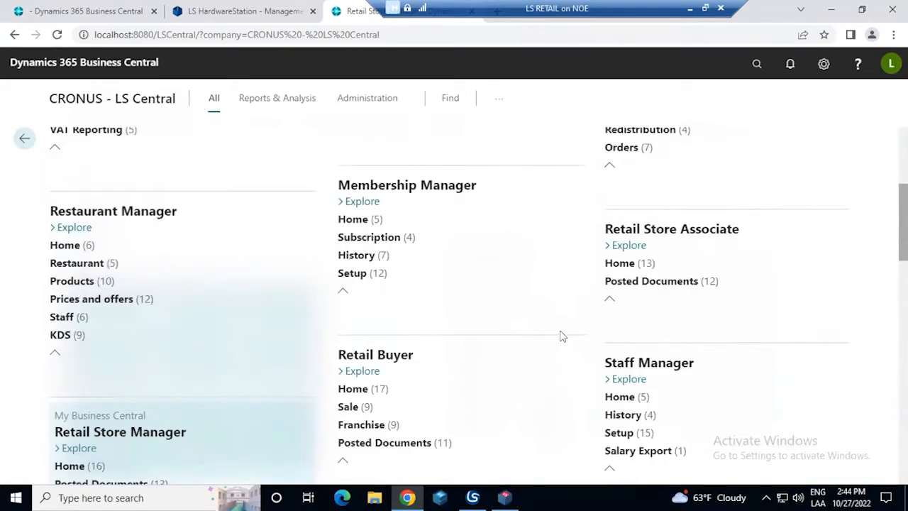
{"action": "scroll", "coordinate": [560, 336], "scroll_direction": "up", "scroll_amount": 1}
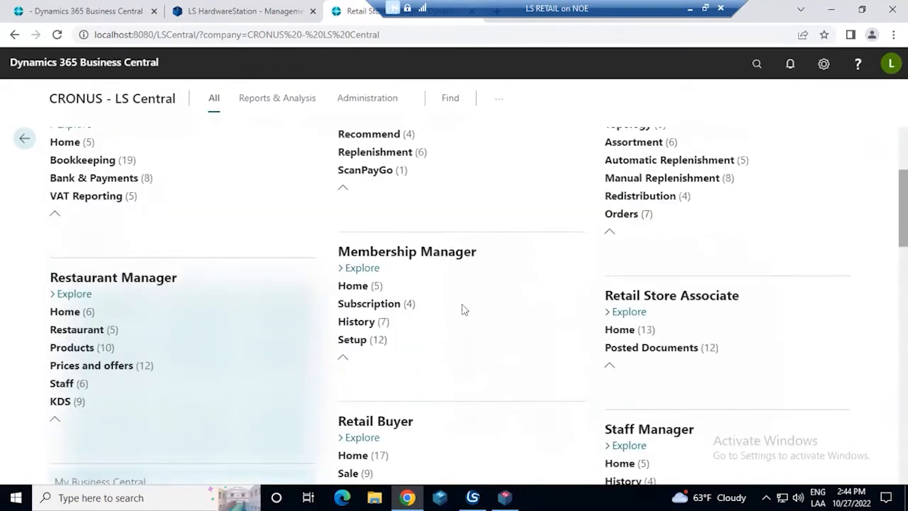
Expand Subscription and Home under Membership Manager, view the Memberships page, and return to the role center
{"action": "left_click", "coordinate": [415, 305]}
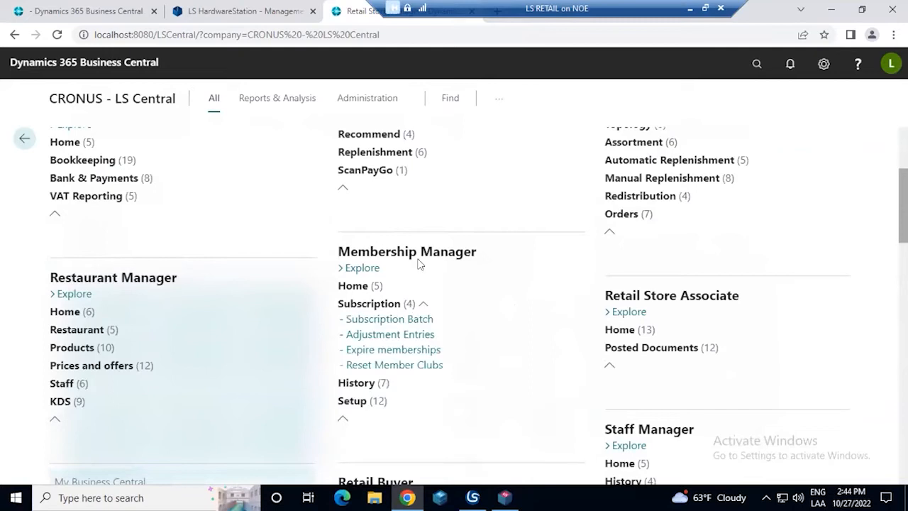
{"action": "left_click", "coordinate": [381, 288]}
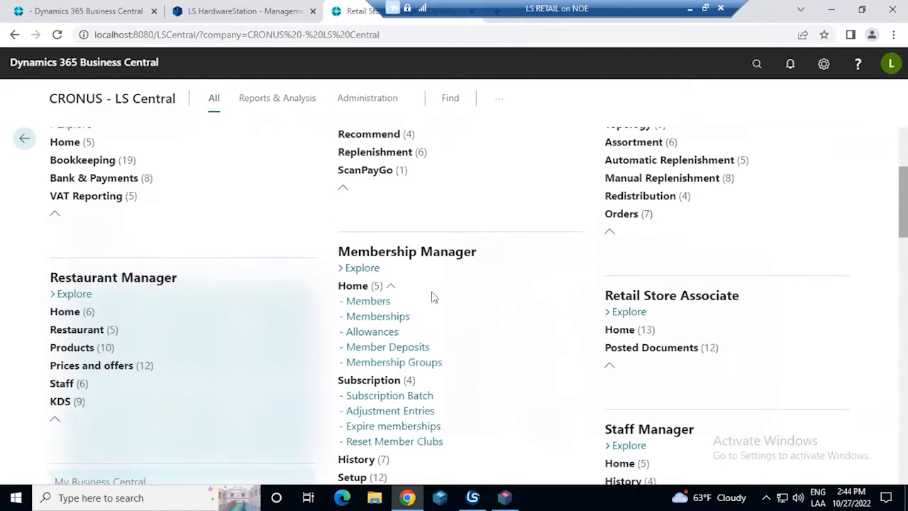
{"action": "left_click", "coordinate": [392, 317]}
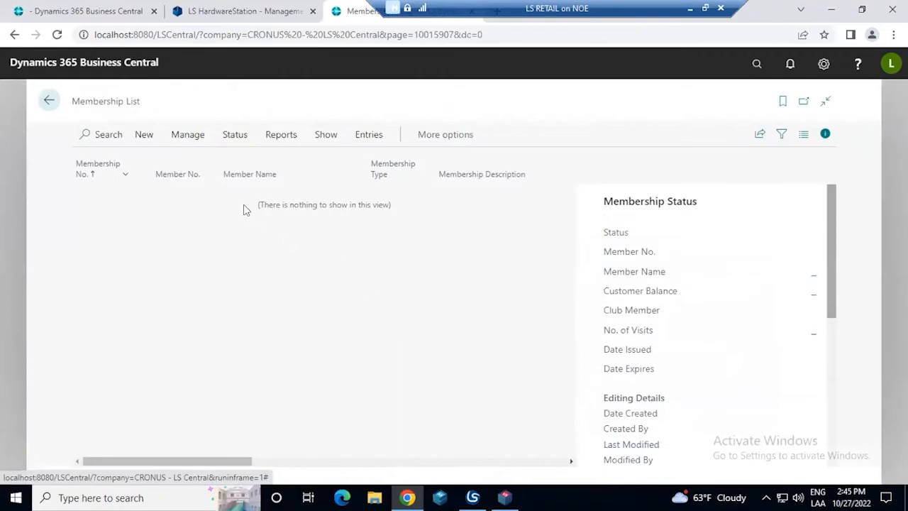
{"action": "left_click", "coordinate": [49, 100]}
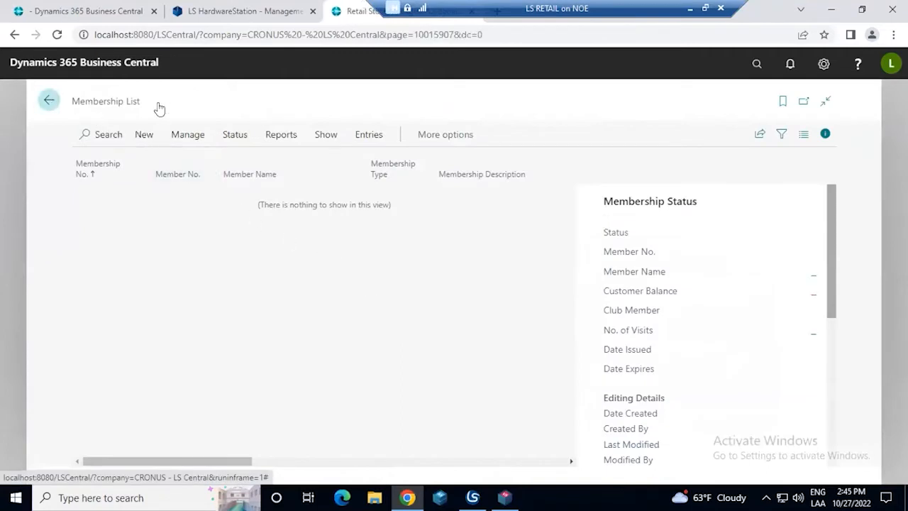
Search for "membership", open the Membership List to view its options for new records, and return to the role center
{"action": "left_click", "coordinate": [752, 74]}
{"action": "type", "text": "membership"}
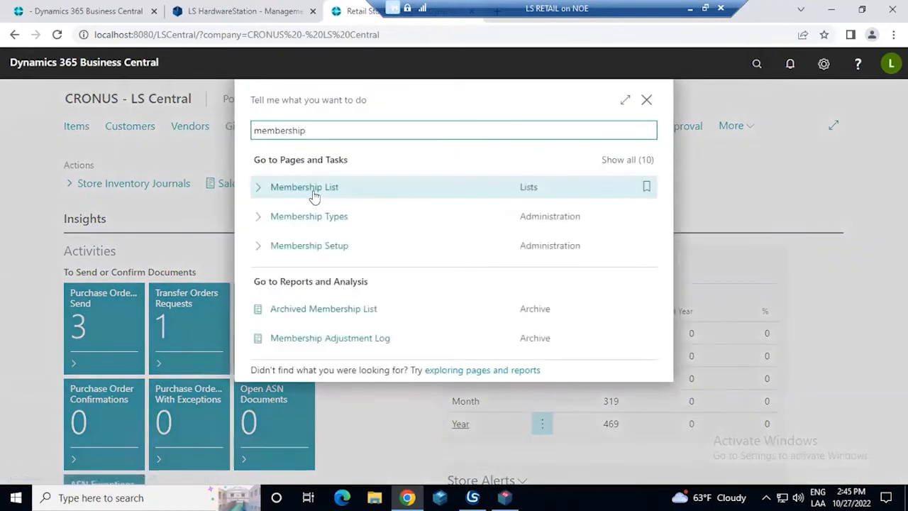
{"action": "left_click", "coordinate": [313, 191]}
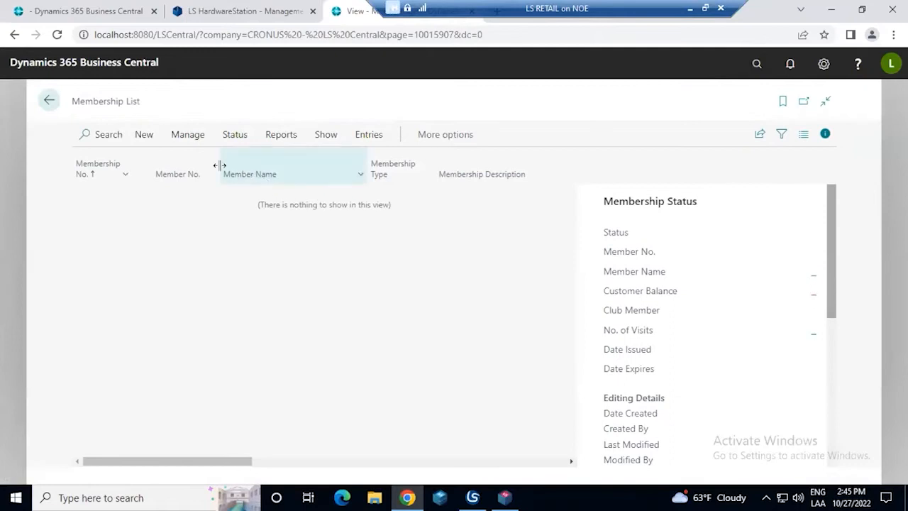
{"action": "left_click", "coordinate": [143, 134]}
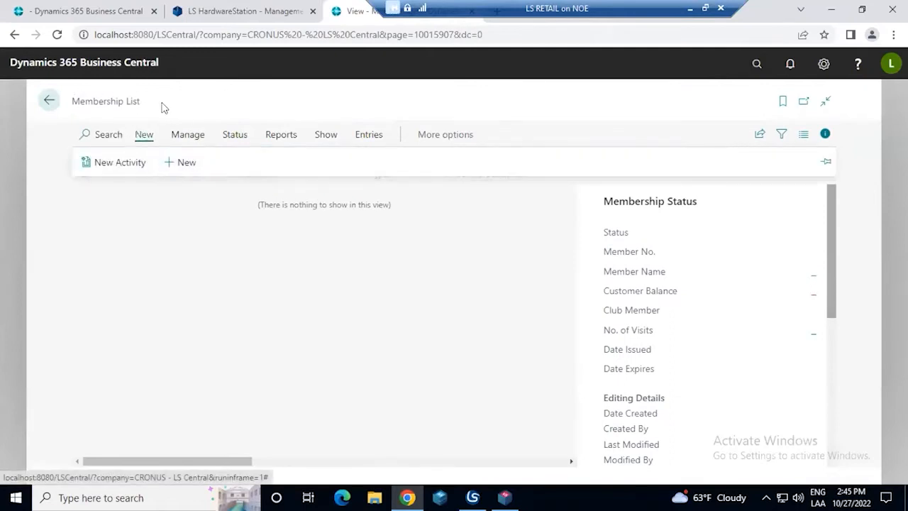
{"action": "left_click", "coordinate": [49, 100]}
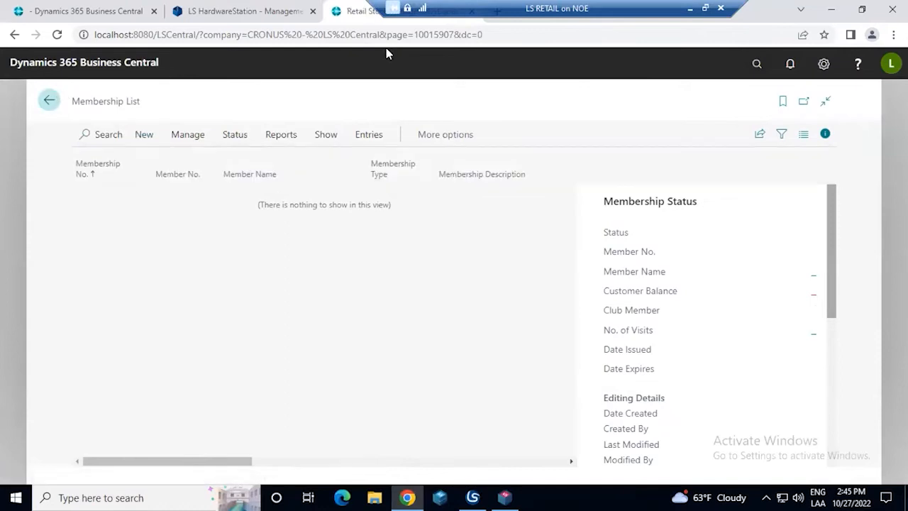
Search for "club", open the Member Club List, and select the CR-STAFF club to view its statistics
{"action": "left_click", "coordinate": [758, 65]}
{"action": "type", "text": "club"}
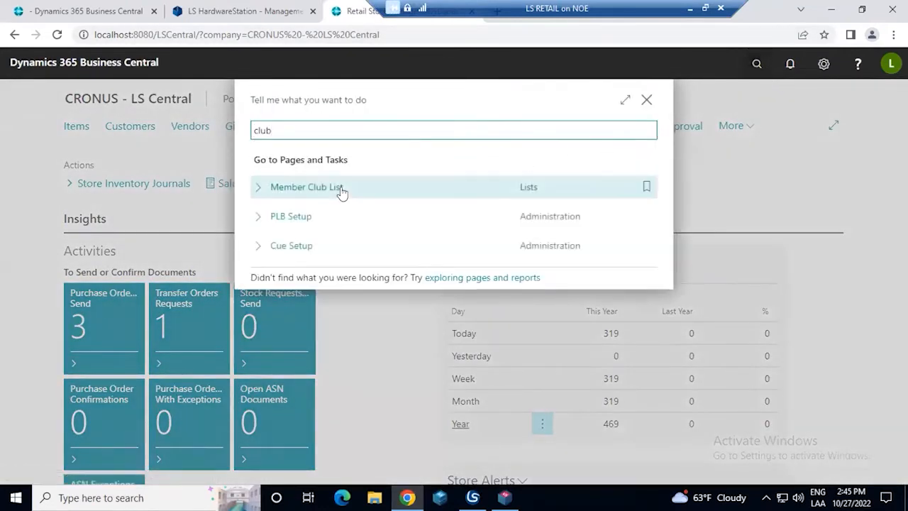
{"action": "left_click", "coordinate": [341, 186]}
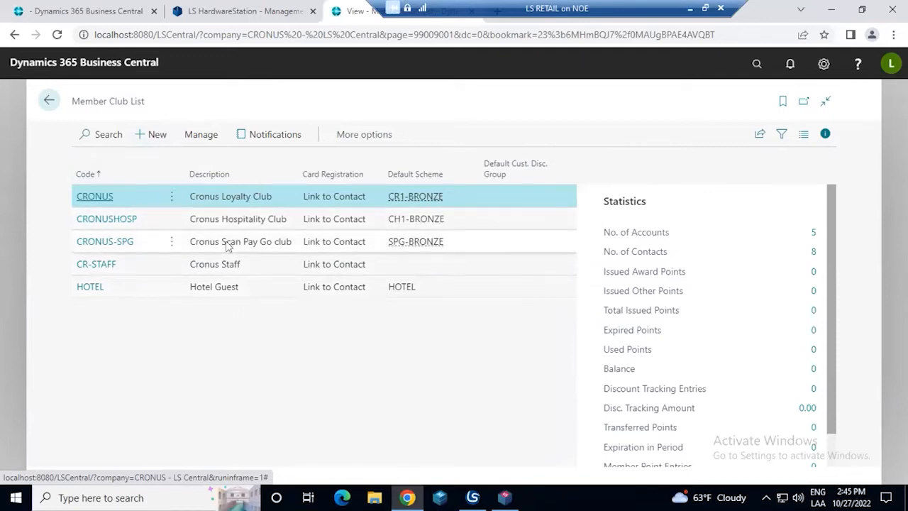
{"action": "left_click", "coordinate": [221, 263]}
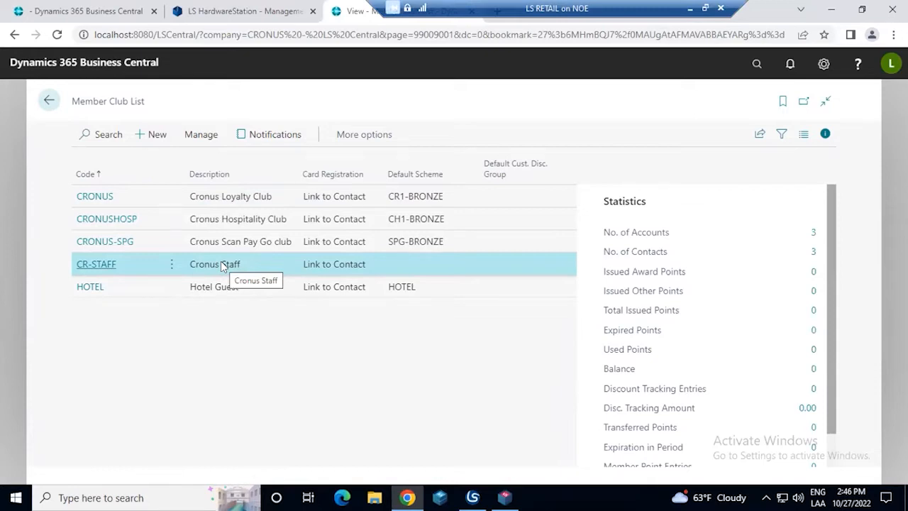
Open the CRONUS member club card and examine its description and the Bronze and Silver member schemes, including Bronze's next scheme benefits
{"action": "left_click", "coordinate": [107, 197]}
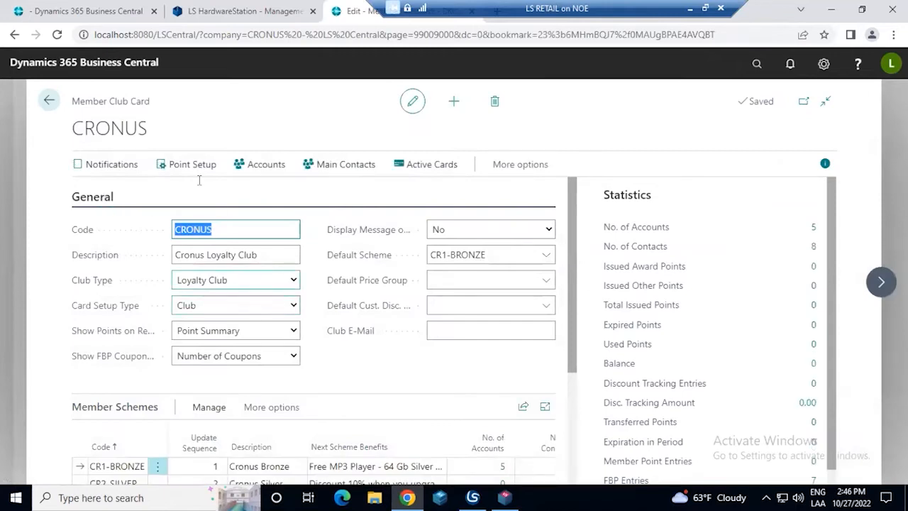
{"action": "left_click", "coordinate": [264, 254]}
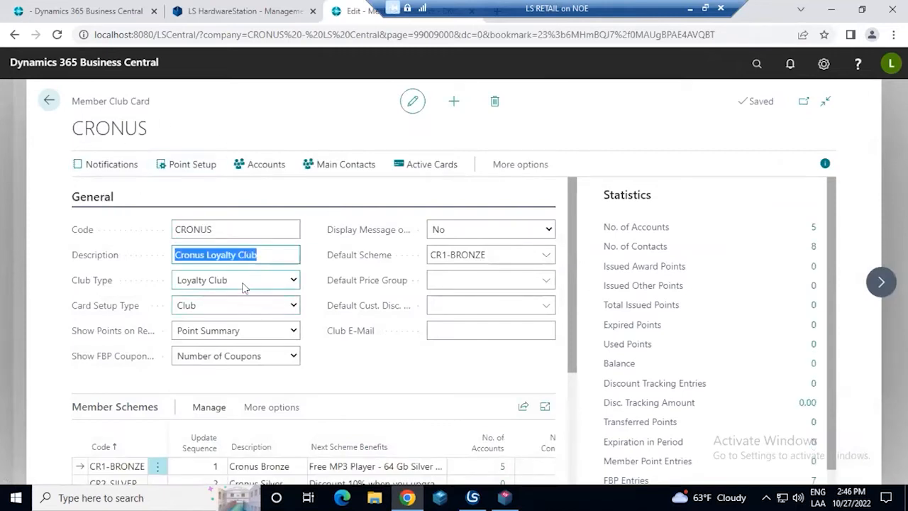
{"action": "scroll", "coordinate": [245, 310], "scroll_direction": "down", "scroll_amount": 1}
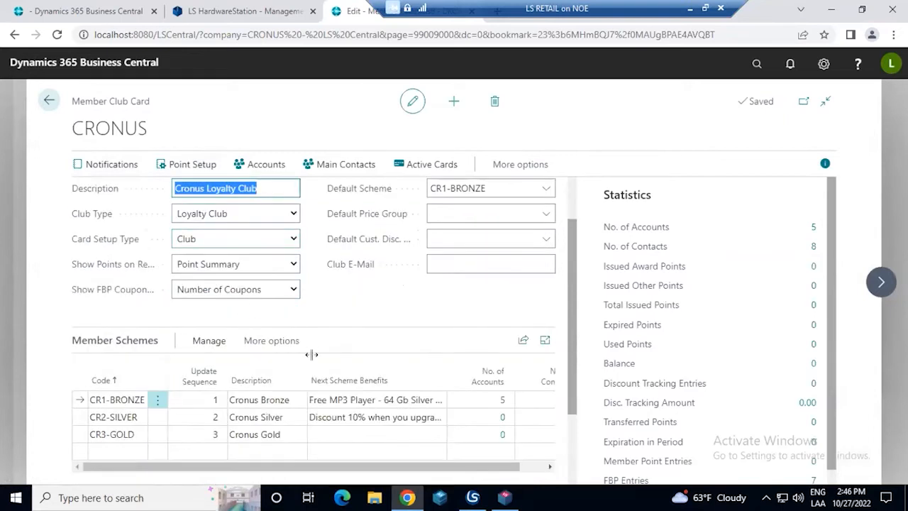
{"action": "left_click", "coordinate": [291, 398]}
{"action": "left_click", "coordinate": [282, 418]}
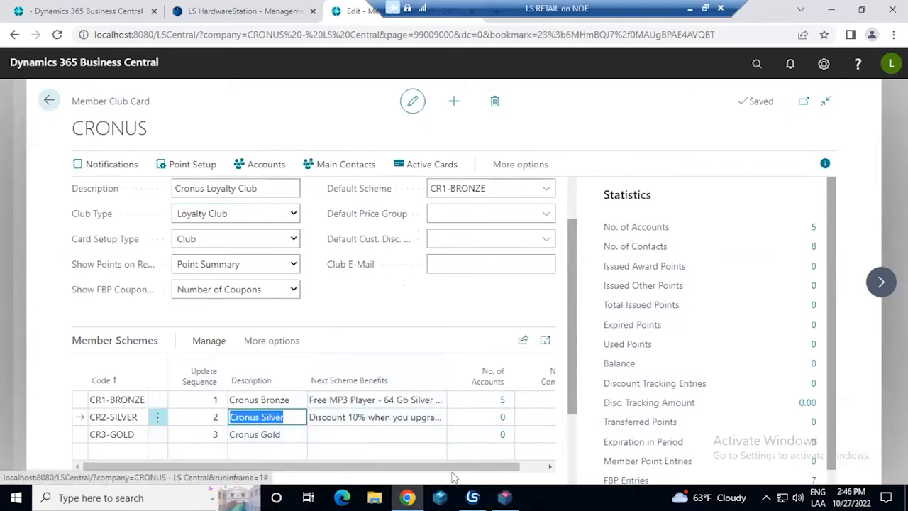
{"action": "left_click", "coordinate": [278, 400]}
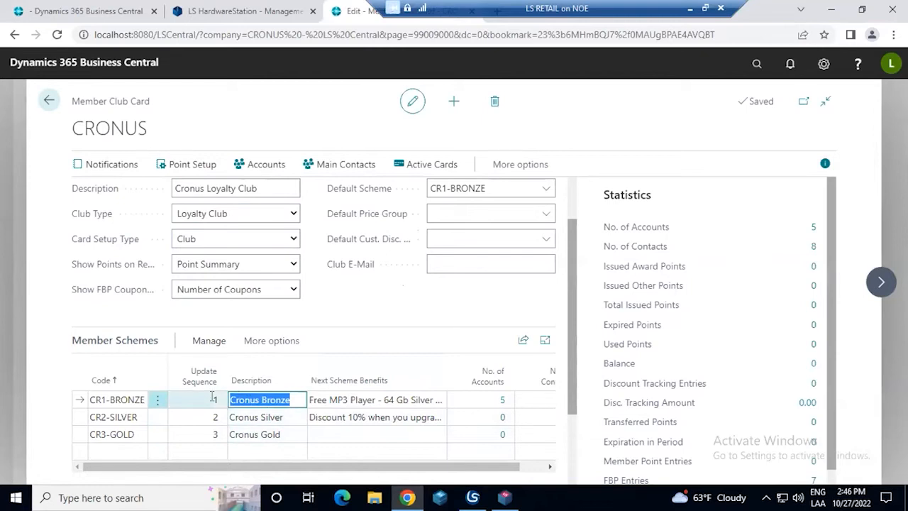
{"action": "key", "text": "Tab"}
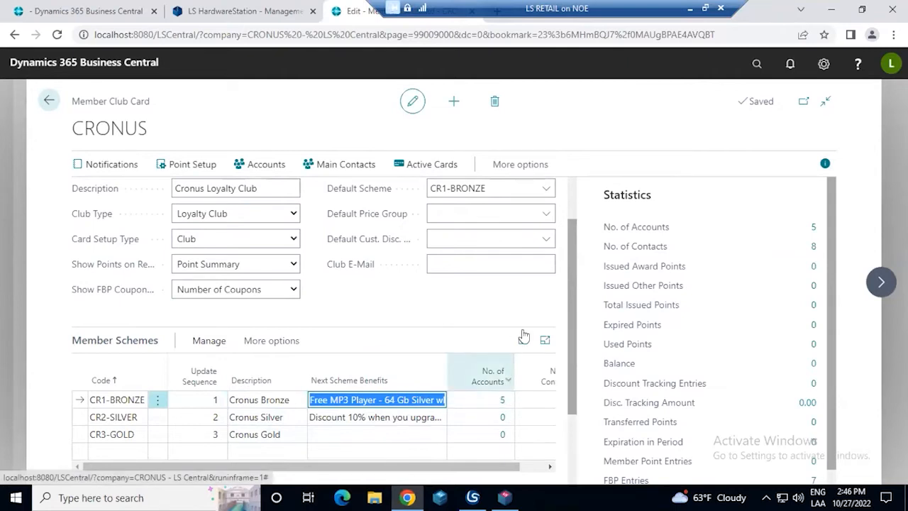
Expand the Point Calculation section and review the CR1-BRONZE, CR2-SILVER and CR3-GOLD rows with their account and contact columns
{"action": "scroll", "coordinate": [521, 341], "scroll_direction": "down", "scroll_amount": 1}
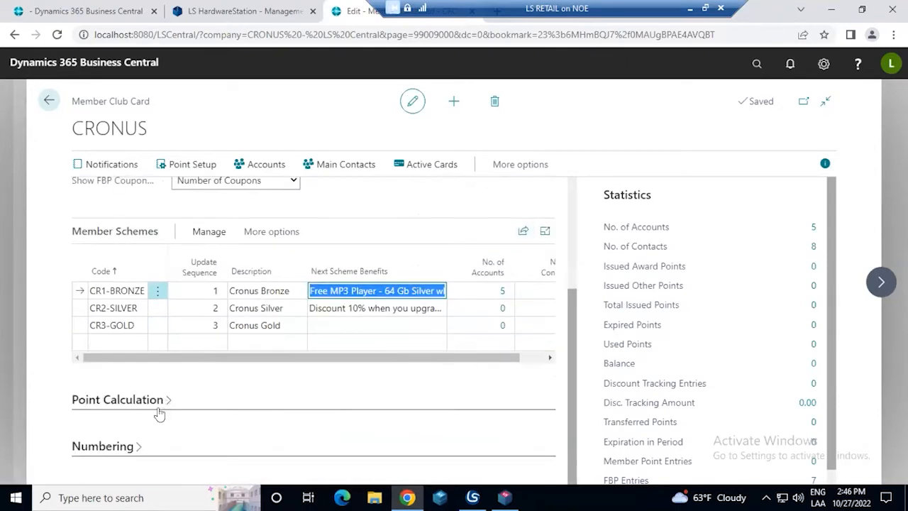
{"action": "left_click", "coordinate": [117, 400]}
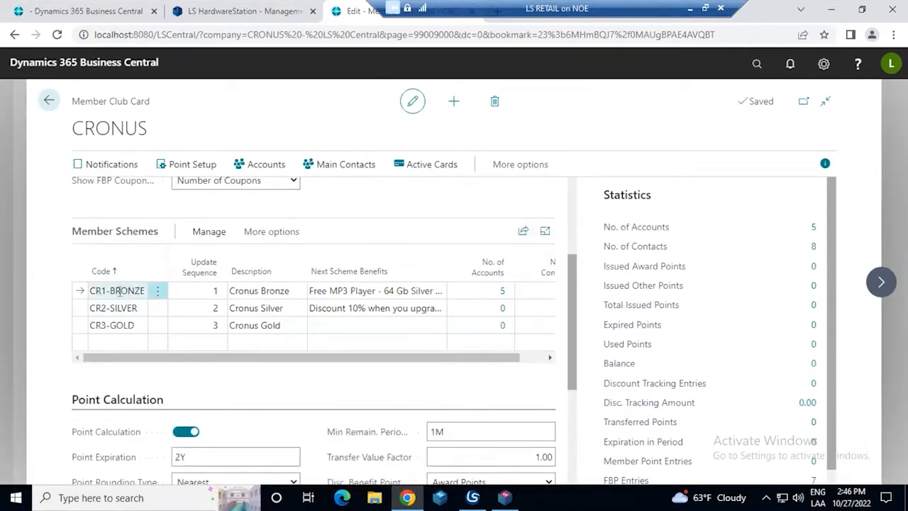
{"action": "left_click", "coordinate": [131, 292]}
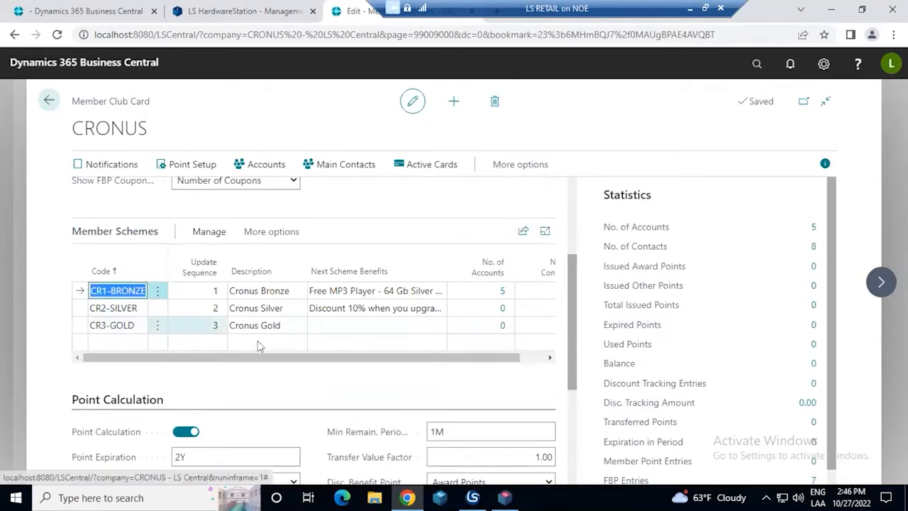
{"action": "scroll", "coordinate": [323, 346], "scroll_direction": "right", "scroll_amount": 2}
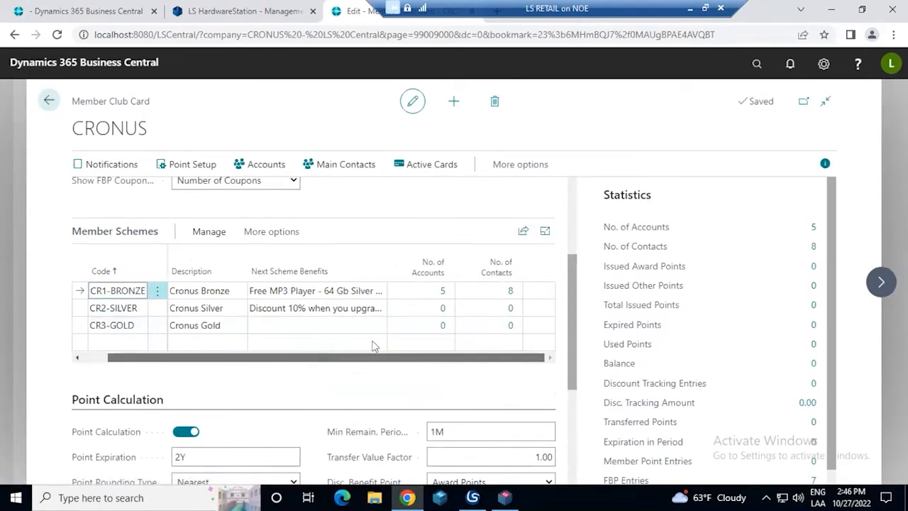
{"action": "left_click", "coordinate": [225, 310]}
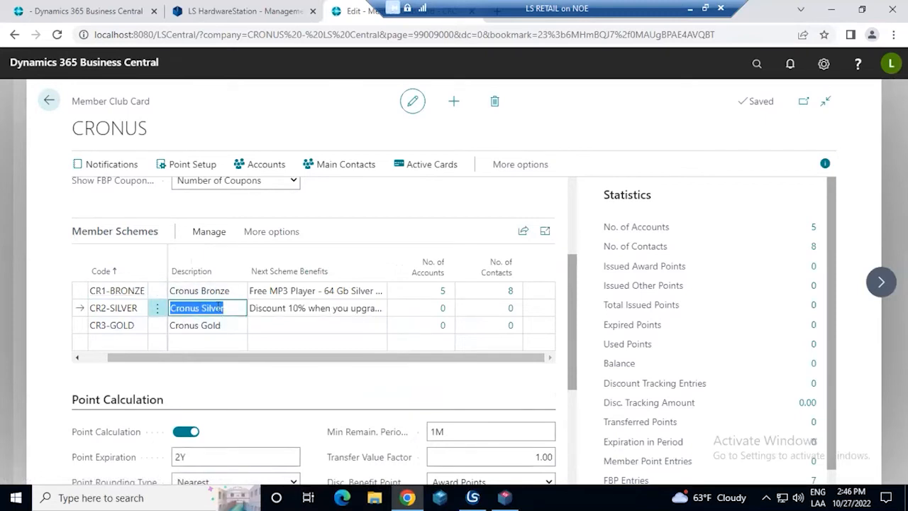
{"action": "left_click_drag", "start_coordinate": [247, 365], "coordinate": [222, 363]}
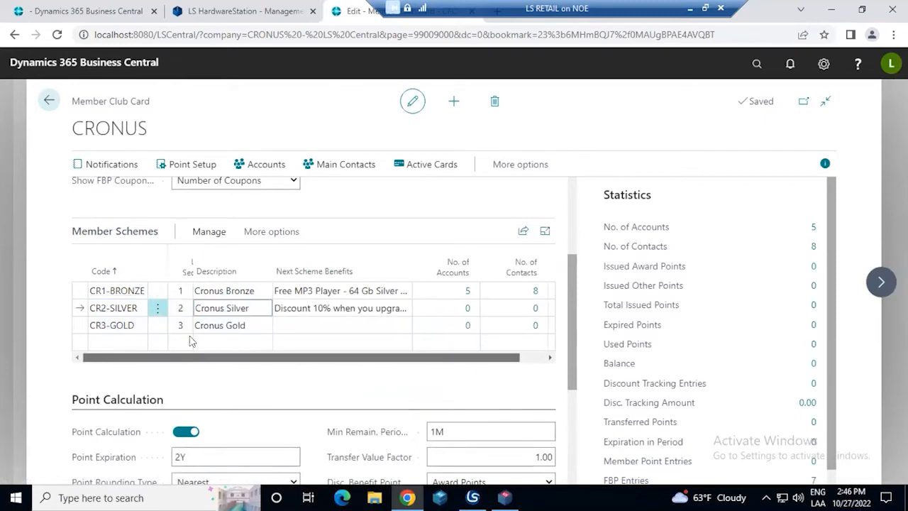
{"action": "left_click", "coordinate": [253, 325]}
Examine the club's point calculation settings, including point expiration, point rounding precision and card expiration
{"action": "left_click_drag", "start_coordinate": [571, 291], "coordinate": [565, 312]}
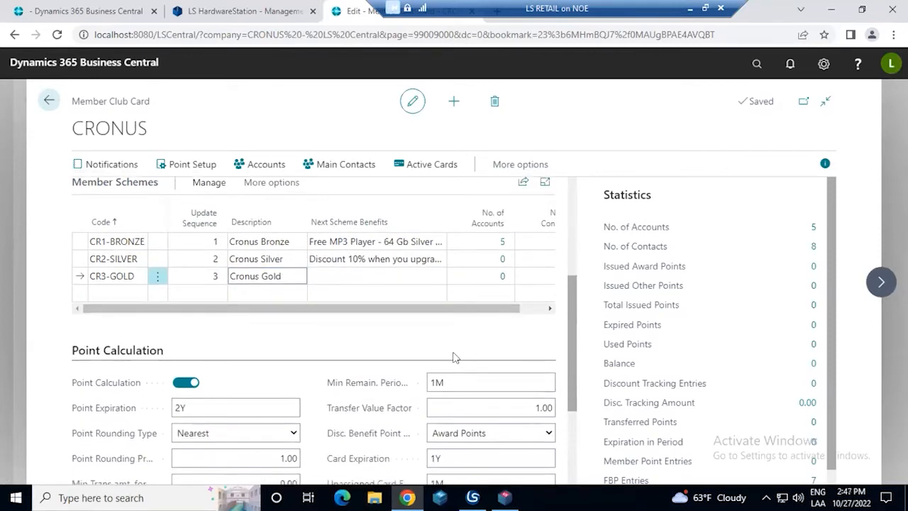
{"action": "scroll", "coordinate": [390, 320], "scroll_direction": "down", "scroll_amount": 2}
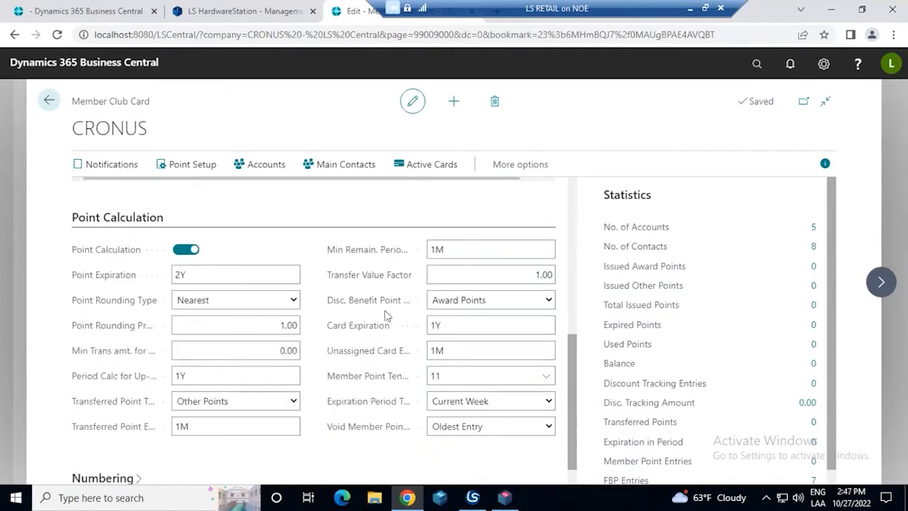
{"action": "left_click", "coordinate": [283, 265]}
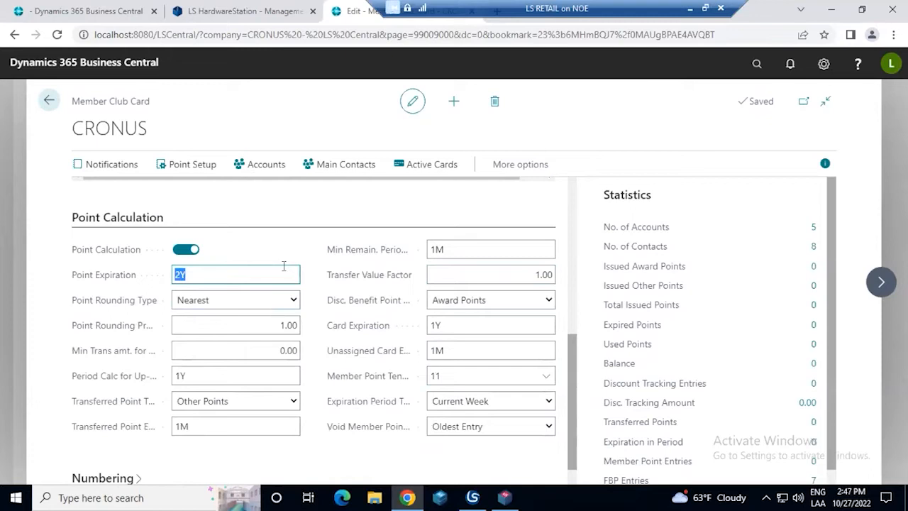
{"action": "left_click", "coordinate": [287, 326]}
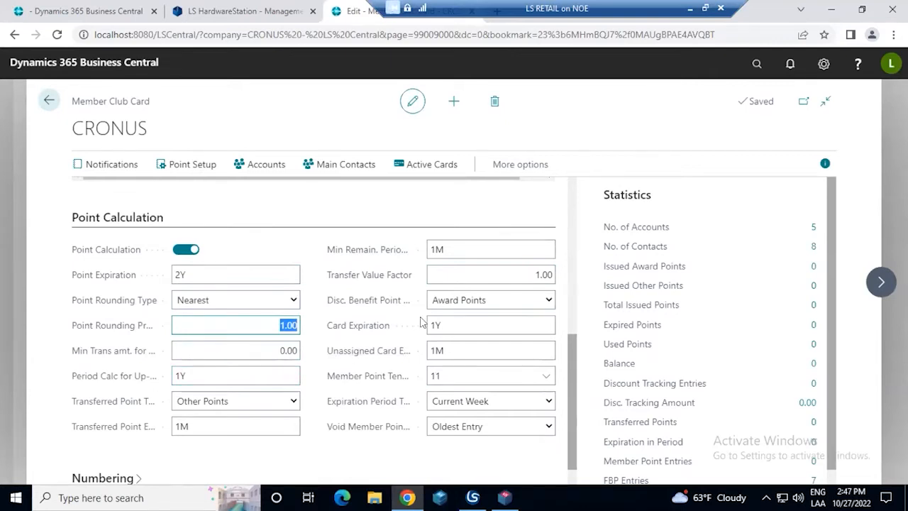
{"action": "left_click", "coordinate": [459, 328]}
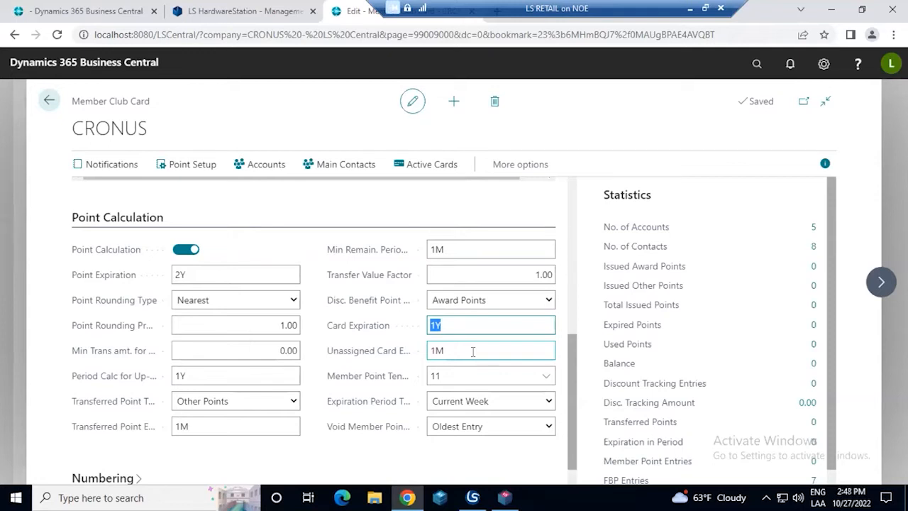
View the CRONUS club's active membership cards, examine the contact name on card 10001, and return to the club card
{"action": "left_click", "coordinate": [310, 332]}
{"action": "scroll", "coordinate": [310, 332], "scroll_direction": "down", "scroll_amount": 1}
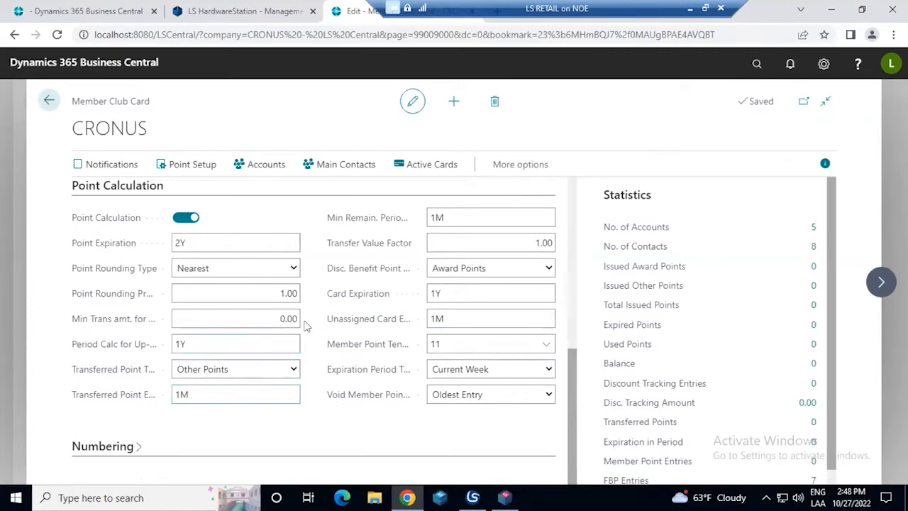
{"action": "scroll", "coordinate": [305, 326], "scroll_direction": "up", "scroll_amount": 5}
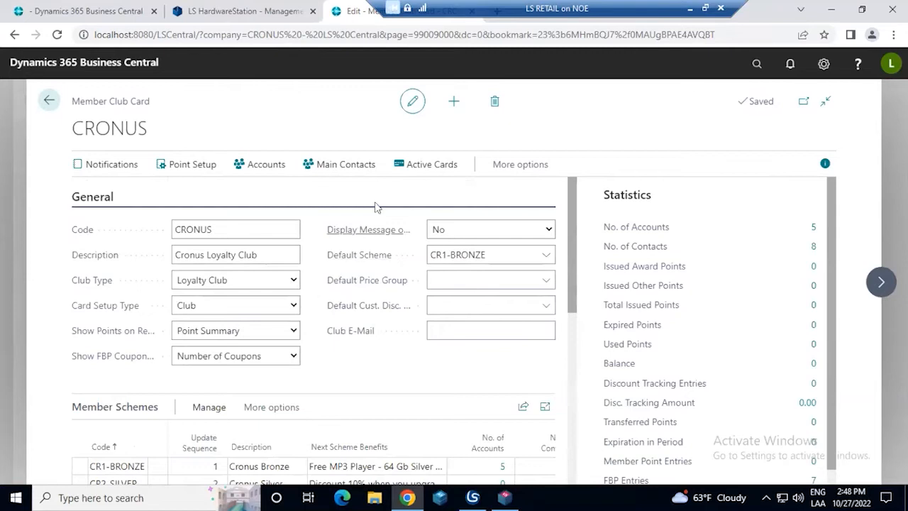
{"action": "left_click", "coordinate": [431, 164]}
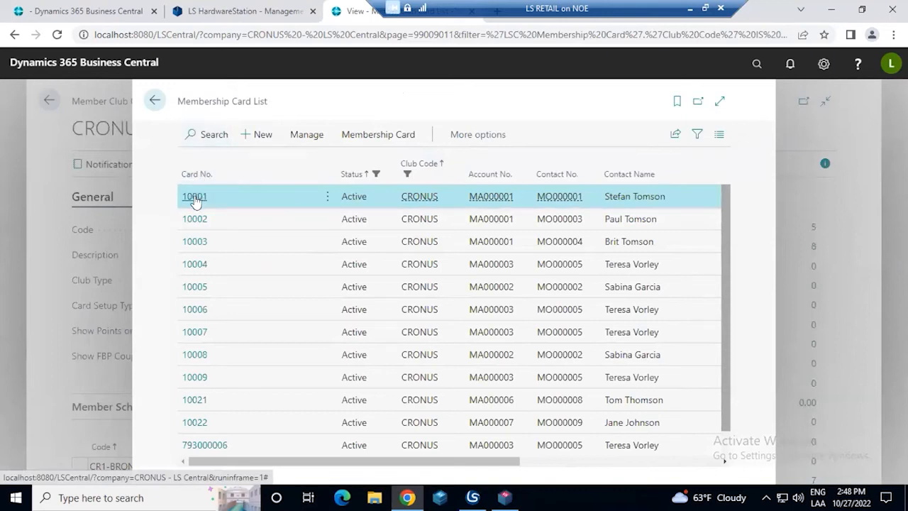
{"action": "left_click_drag", "start_coordinate": [603, 196], "coordinate": [670, 198]}
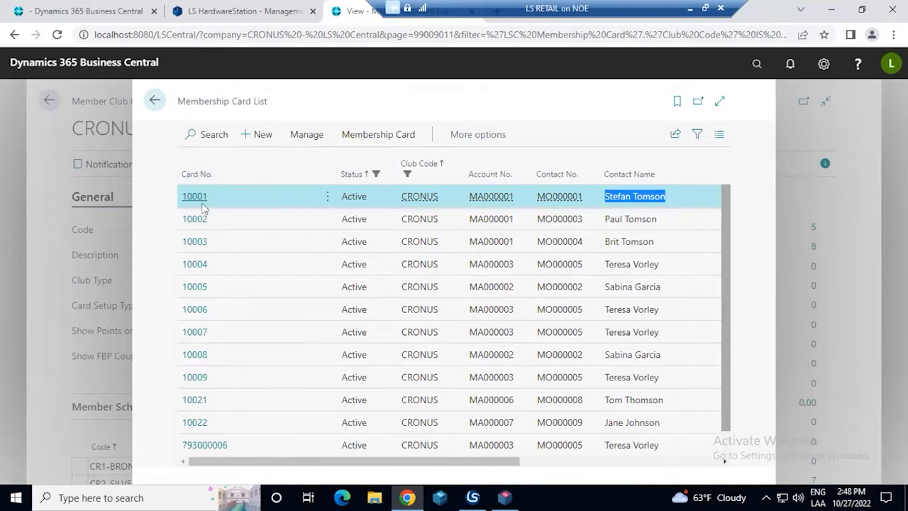
{"action": "left_click", "coordinate": [150, 99]}
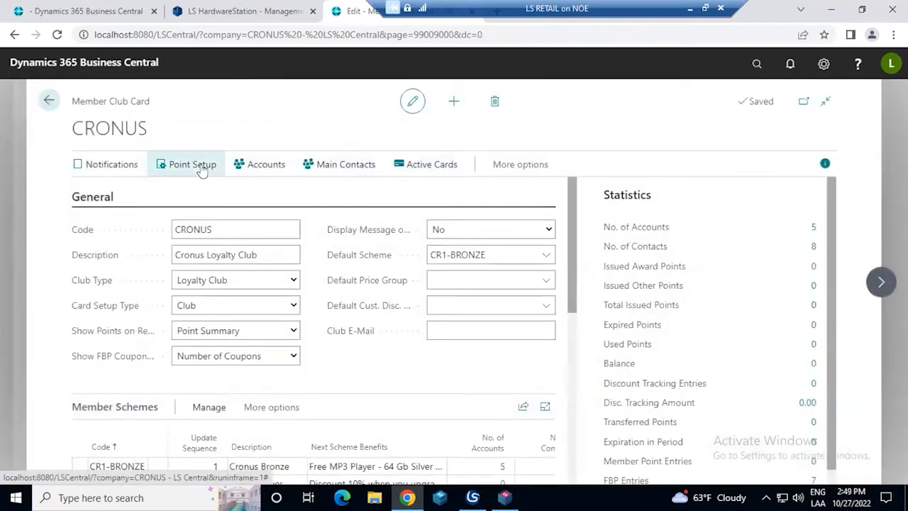
Open the club's membership point setup in the expanded view and examine the All Items line's filter type and unit rate
{"action": "left_click", "coordinate": [192, 165]}
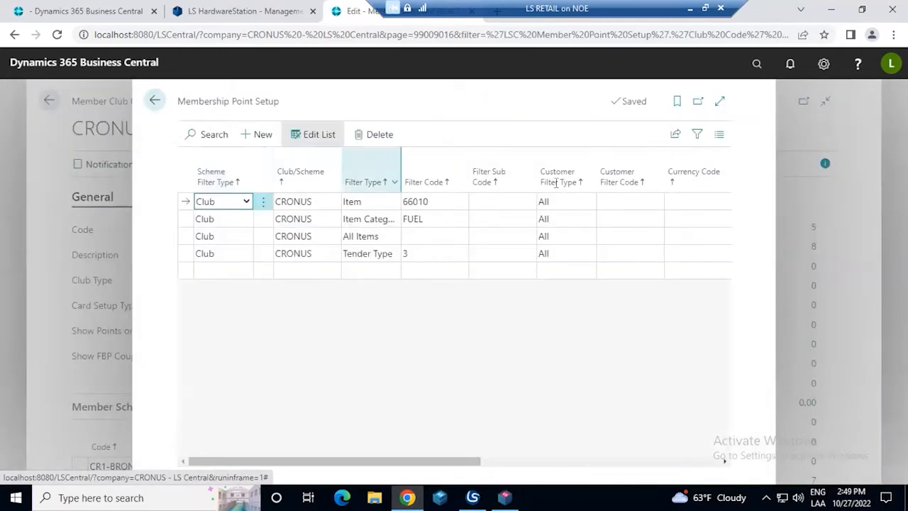
{"action": "left_click", "coordinate": [718, 100]}
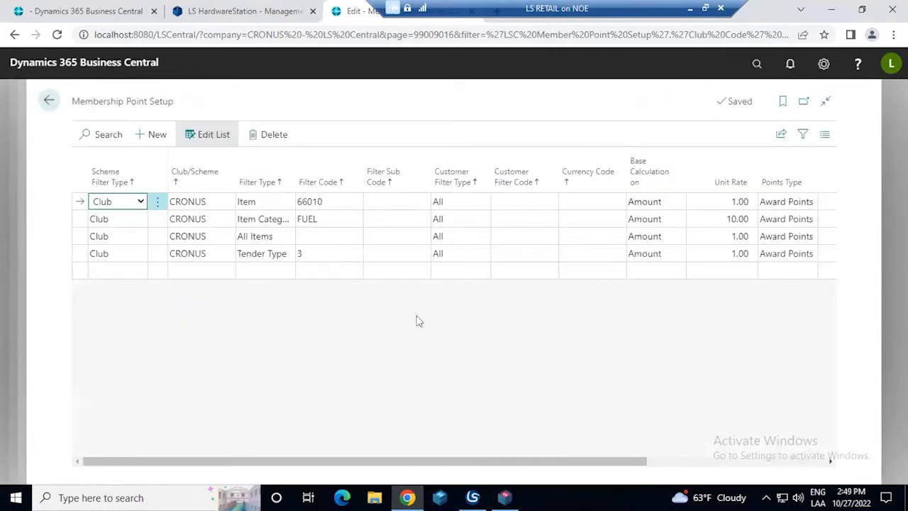
{"action": "left_click", "coordinate": [272, 235]}
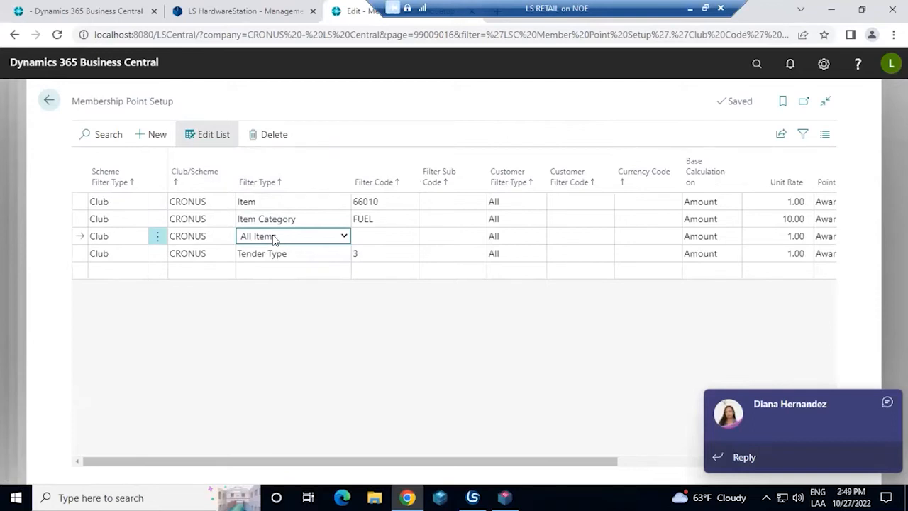
{"action": "left_click", "coordinate": [758, 237]}
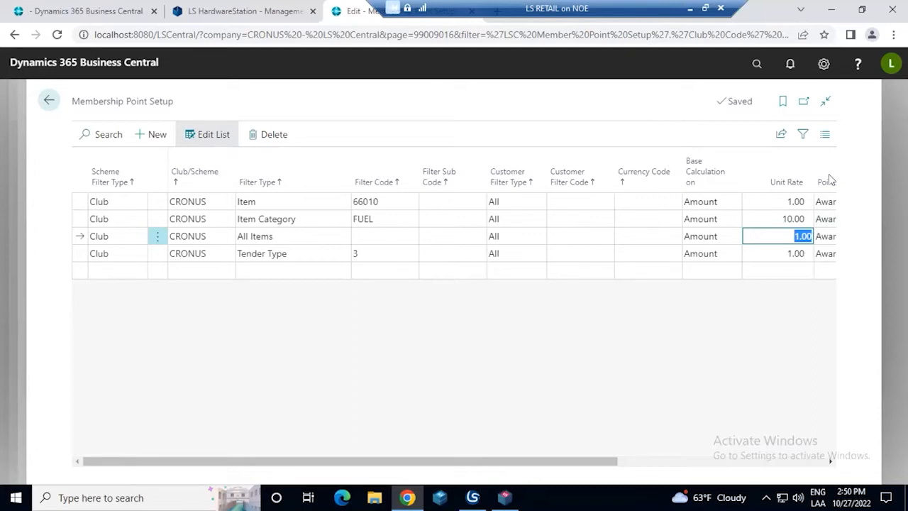
Examine the unit rates of the Item and FUEL lines, the Tender Type line's points, and the date and club code columns
{"action": "left_click", "coordinate": [773, 204]}
{"action": "left_click", "coordinate": [770, 220]}
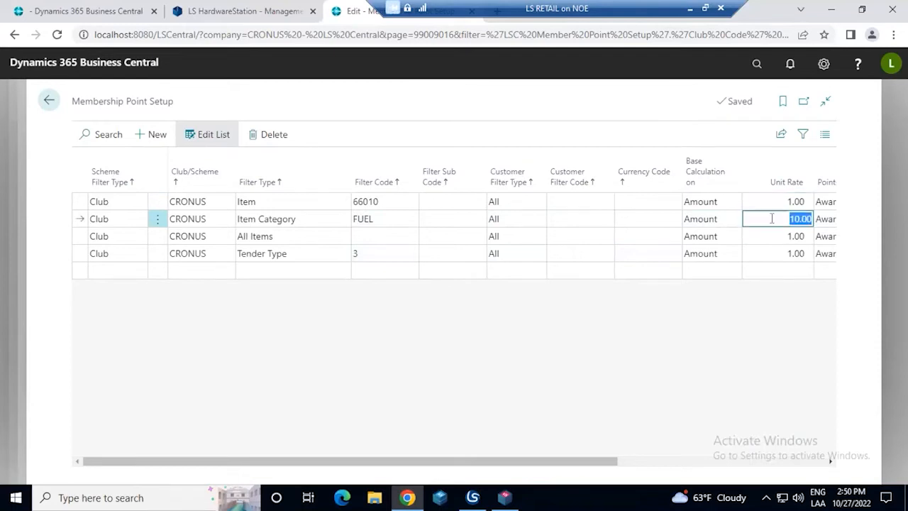
{"action": "left_click_drag", "start_coordinate": [617, 462], "coordinate": [683, 461]}
{"action": "left_click_drag", "start_coordinate": [753, 439], "coordinate": [760, 441]}
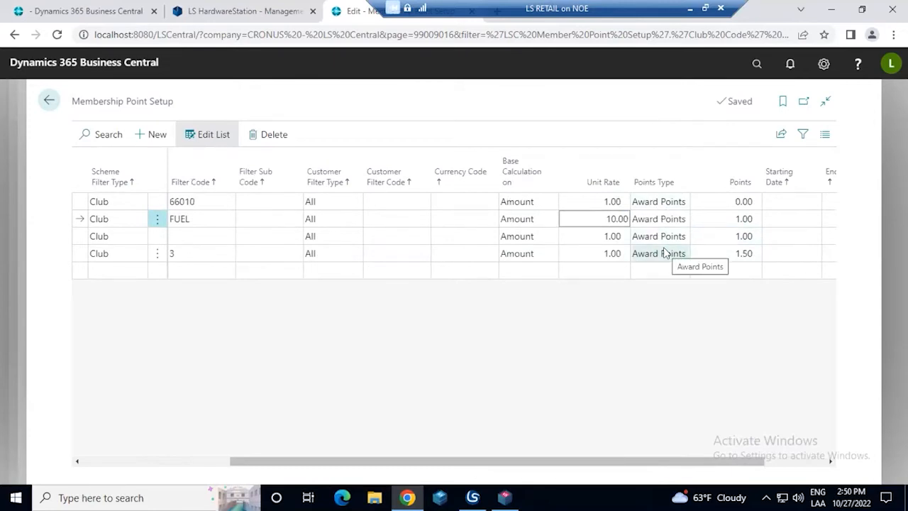
{"action": "left_click", "coordinate": [604, 255]}
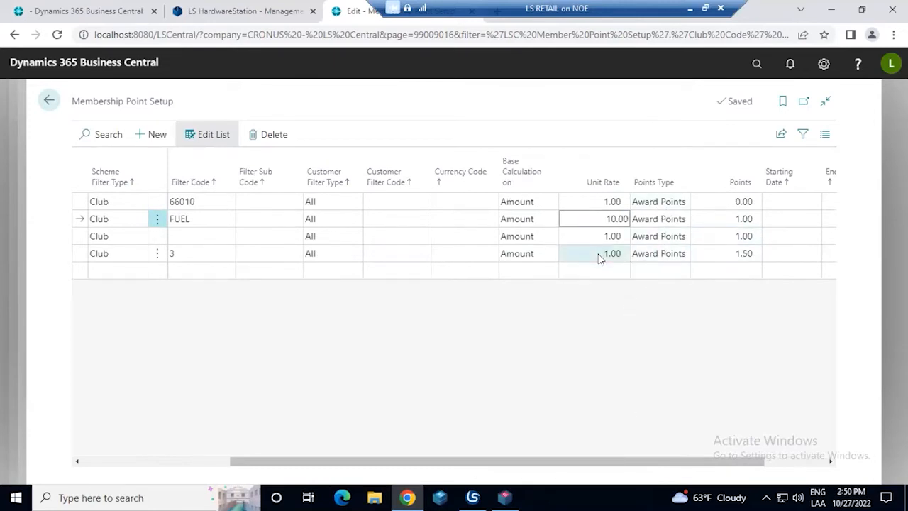
{"action": "left_click", "coordinate": [731, 253]}
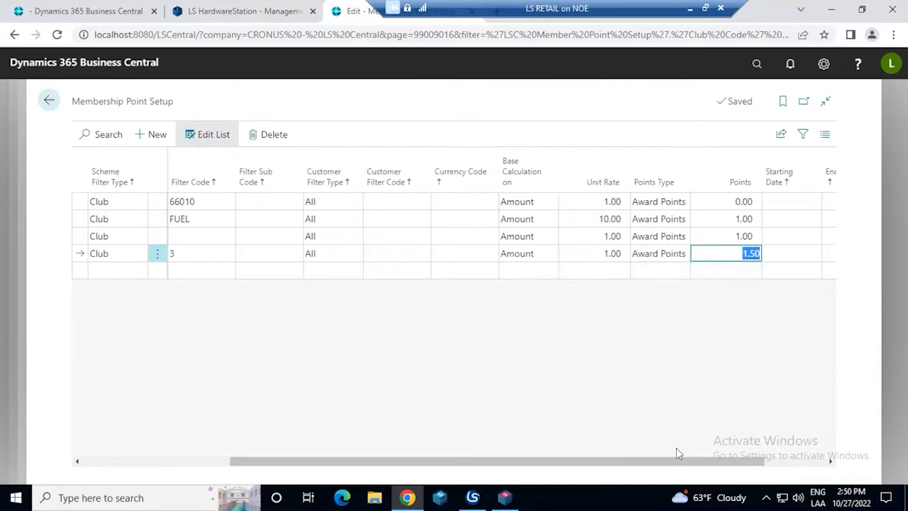
{"action": "left_click_drag", "start_coordinate": [674, 460], "coordinate": [734, 459]}
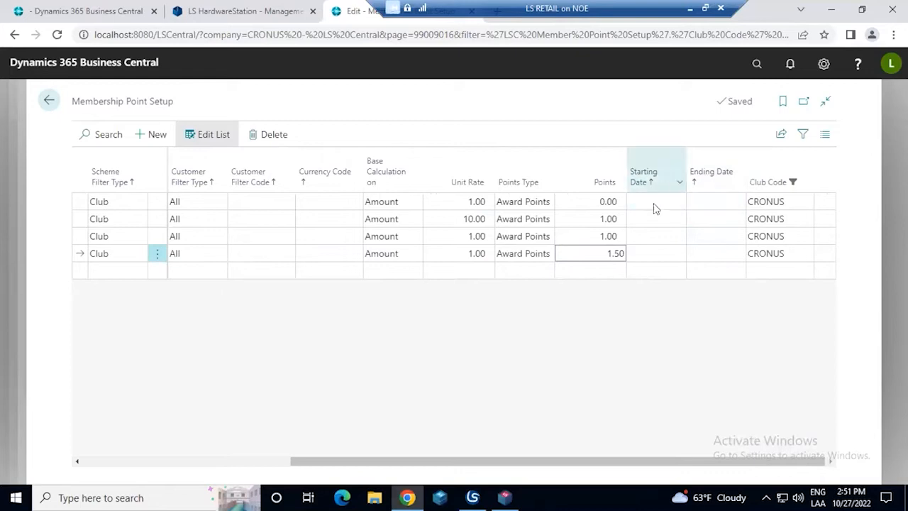
{"action": "left_click", "coordinate": [780, 254]}
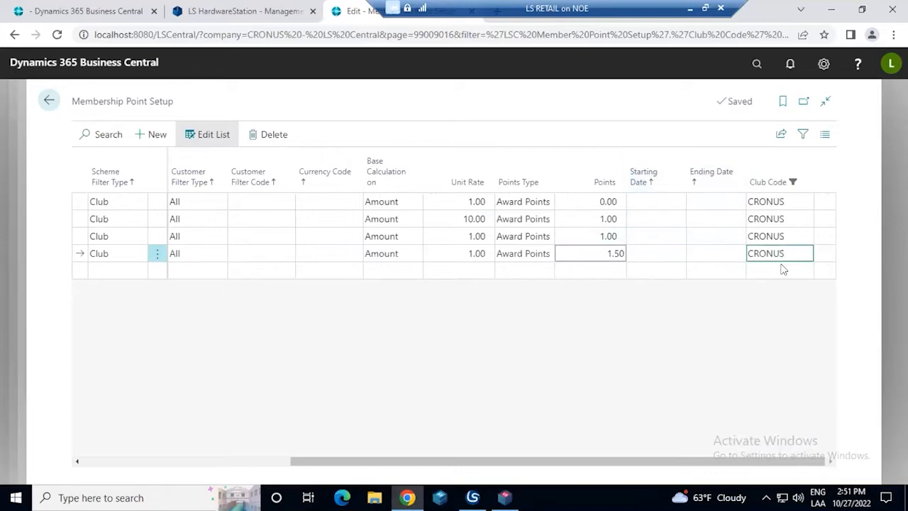
Look up the filter codes for the Item Category and Item lines of the point setup, leaving FUEL and 66010 selected
{"action": "left_click_drag", "start_coordinate": [640, 461], "coordinate": [512, 487]}
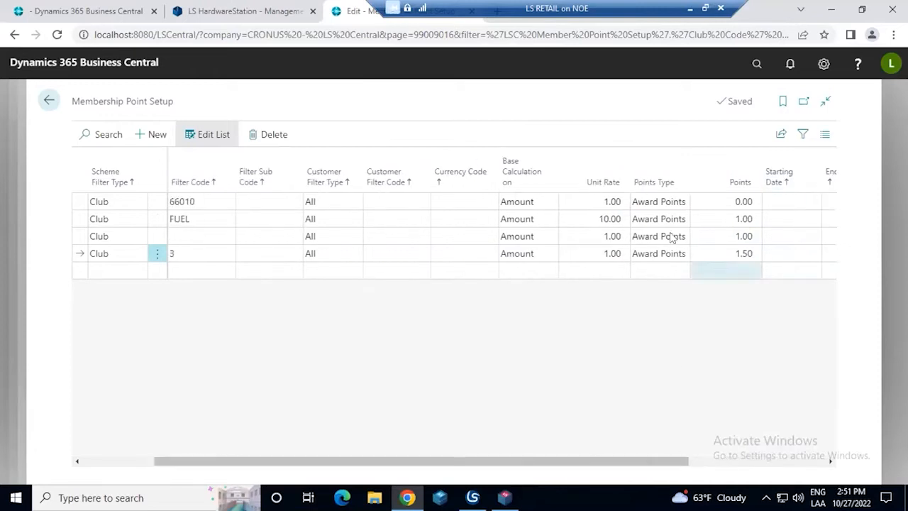
{"action": "left_click_drag", "start_coordinate": [486, 464], "coordinate": [361, 466]}
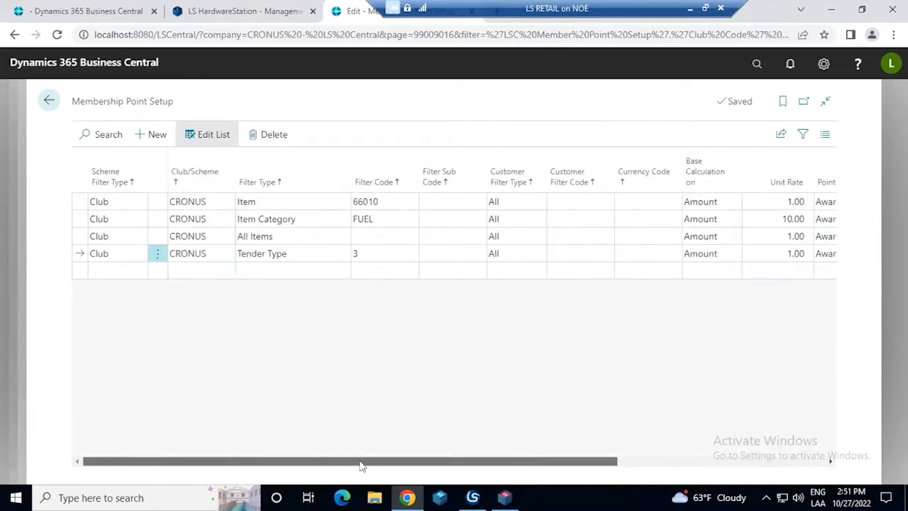
{"action": "left_click", "coordinate": [377, 240]}
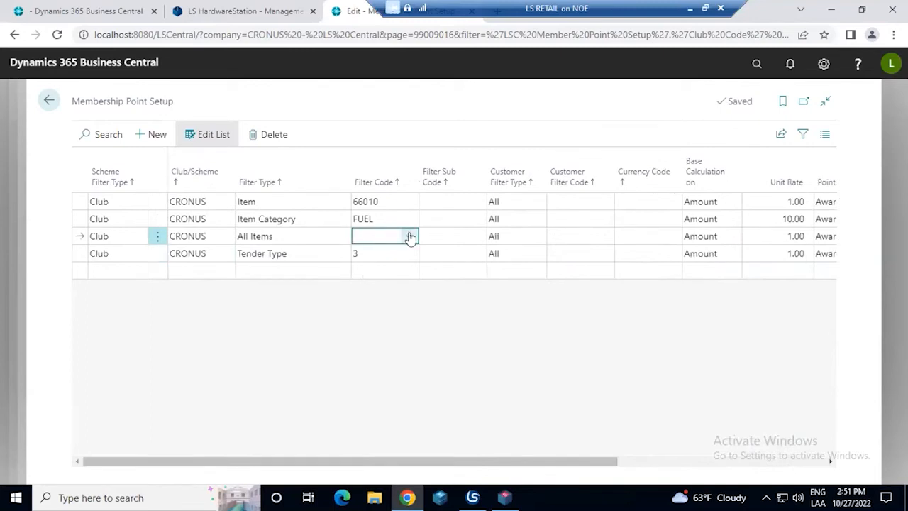
{"action": "left_click", "coordinate": [390, 217]}
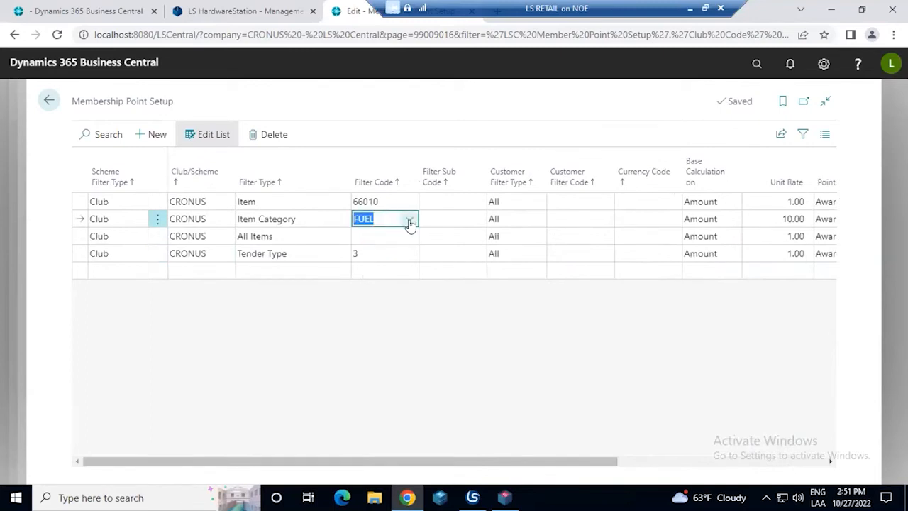
{"action": "left_click", "coordinate": [409, 221]}
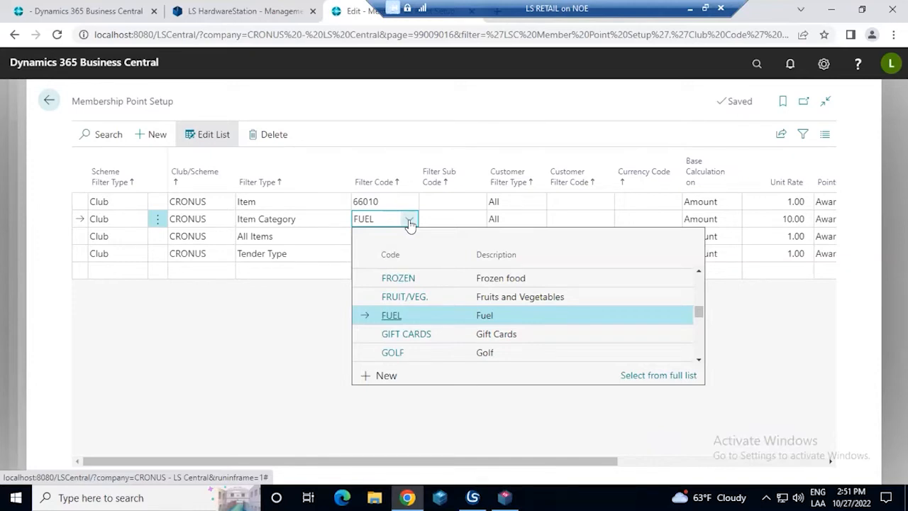
{"action": "left_click", "coordinate": [404, 204]}
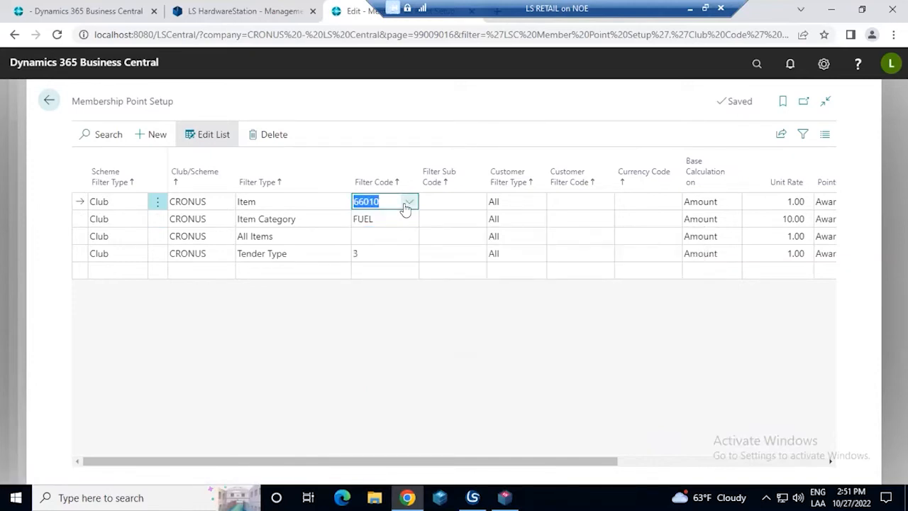
{"action": "left_click", "coordinate": [407, 203]}
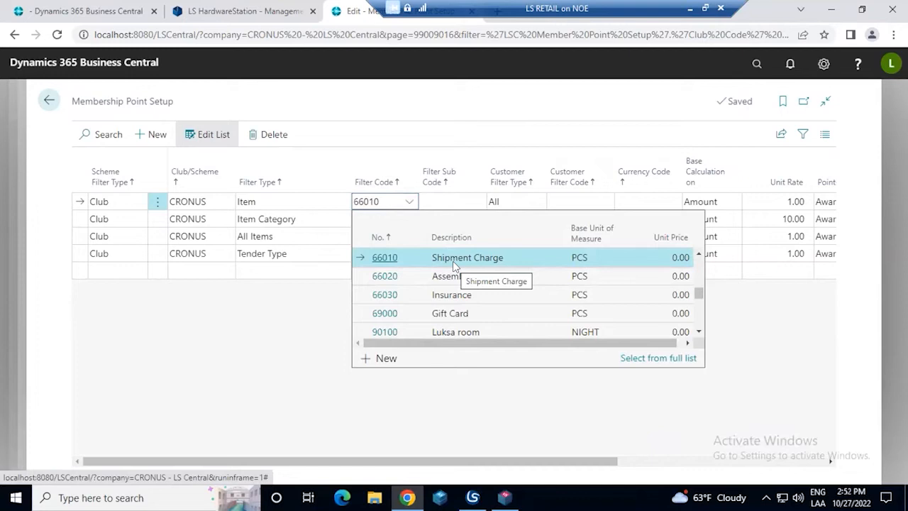
{"action": "left_click", "coordinate": [289, 310]}
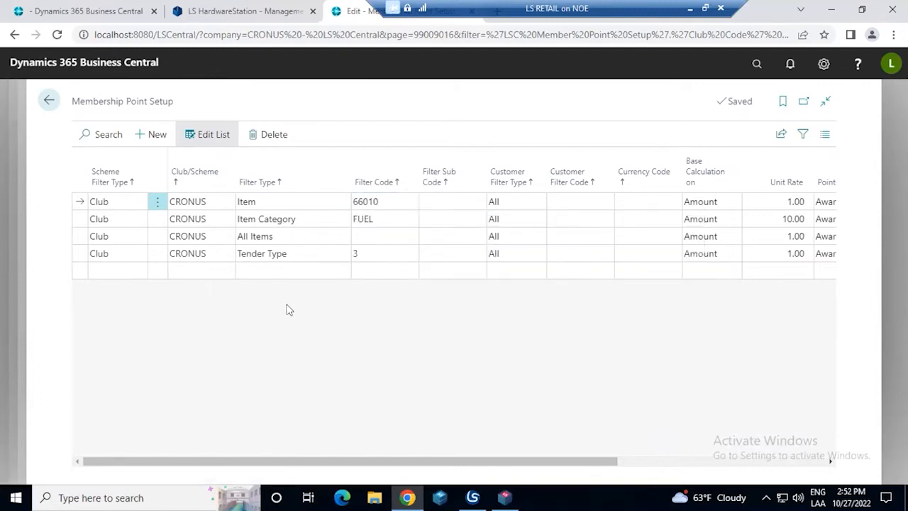
Return to the CRONUS club card and review its default scheme, member schemes, point calculation settings and statistics
{"action": "left_click", "coordinate": [48, 101]}
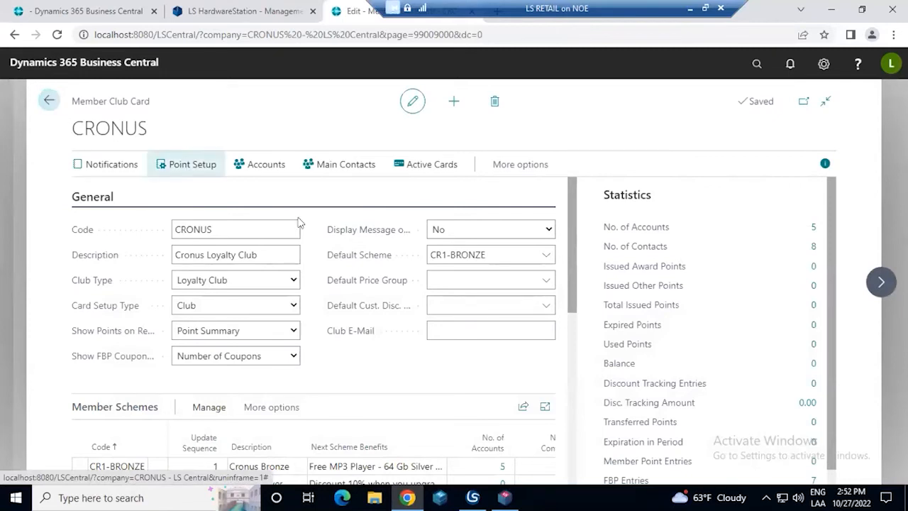
{"action": "left_click", "coordinate": [504, 258]}
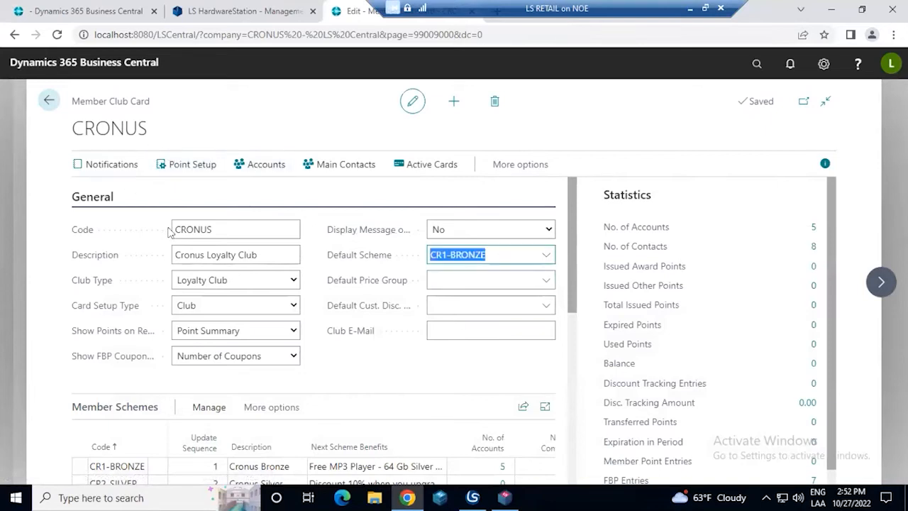
{"action": "scroll", "coordinate": [305, 319], "scroll_direction": "down", "scroll_amount": 2}
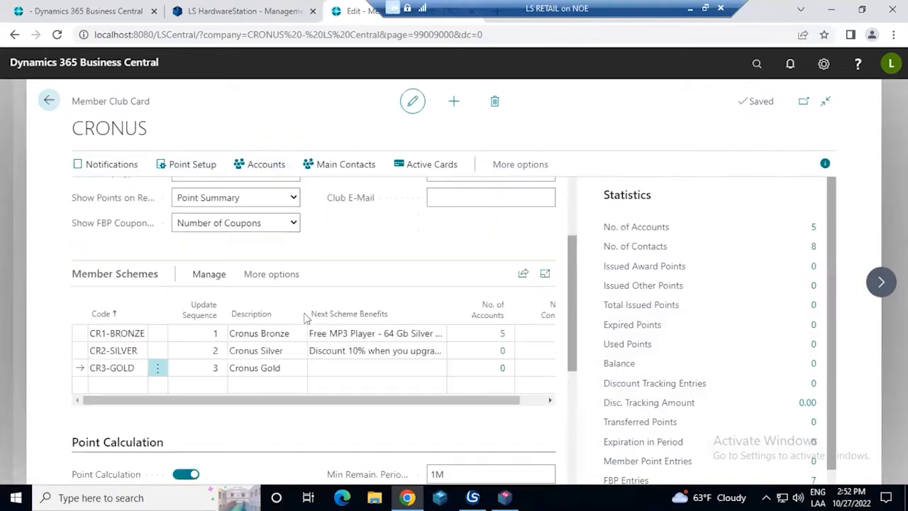
{"action": "scroll", "coordinate": [186, 343], "scroll_direction": "down", "scroll_amount": 2}
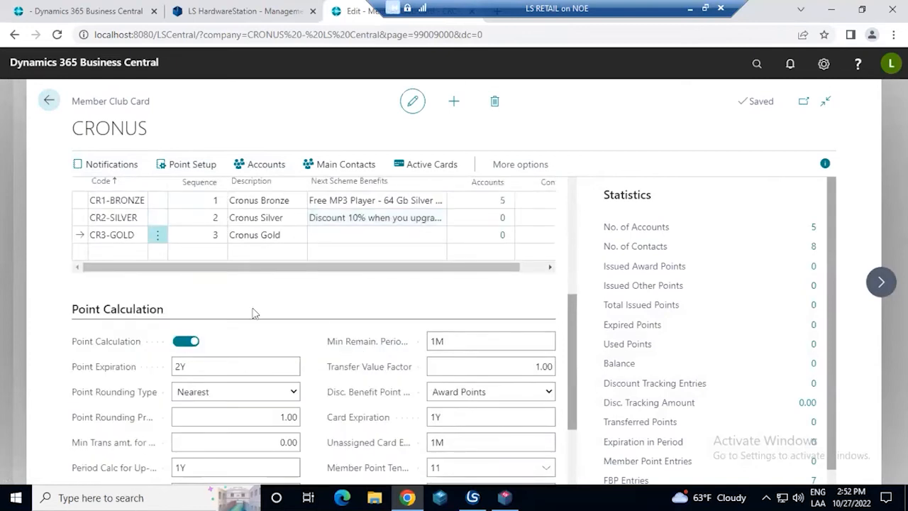
{"action": "scroll", "coordinate": [255, 312], "scroll_direction": "down", "scroll_amount": 1}
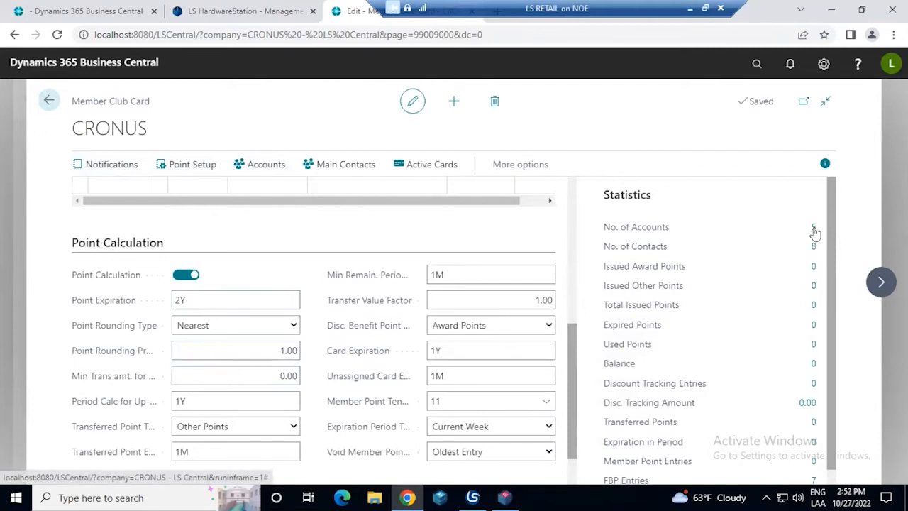
{"action": "scroll", "coordinate": [812, 235], "scroll_direction": "down", "scroll_amount": 1}
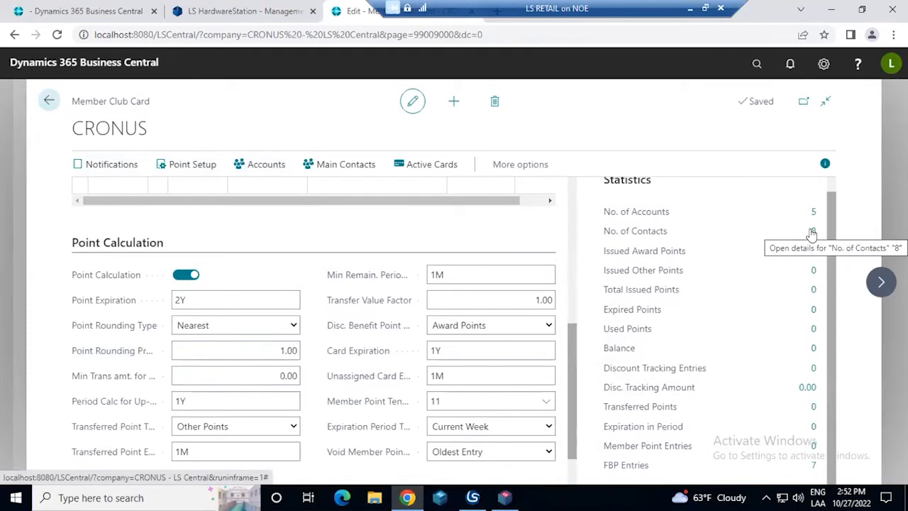
{"action": "scroll", "coordinate": [812, 234], "scroll_direction": "up", "scroll_amount": 1}
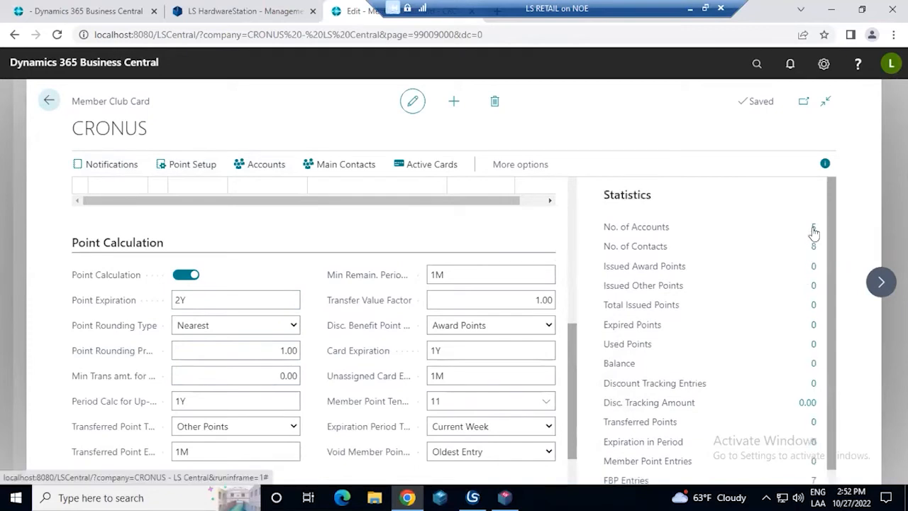
Open the club's member accounts, view the Family account's unprocessed point entries in the expanded view, and return to the club card
{"action": "left_click", "coordinate": [813, 228]}
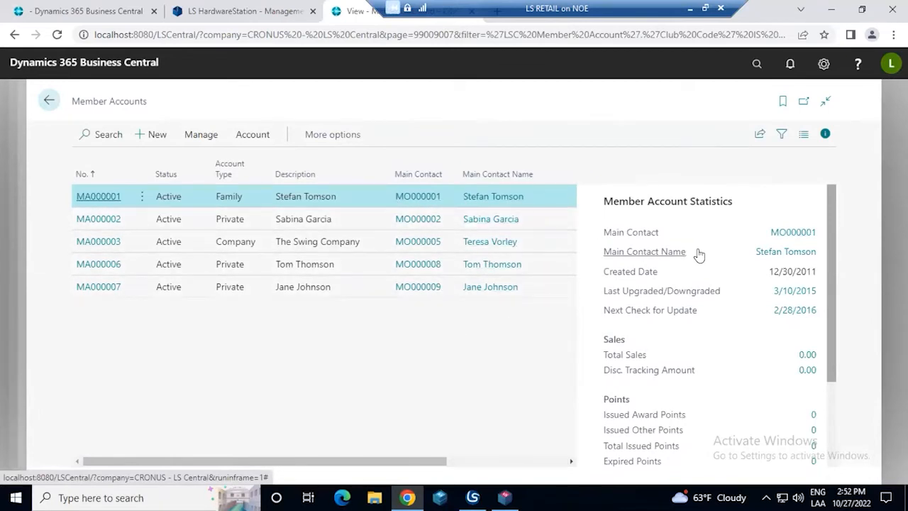
{"action": "scroll", "coordinate": [699, 253], "scroll_direction": "down", "scroll_amount": 3}
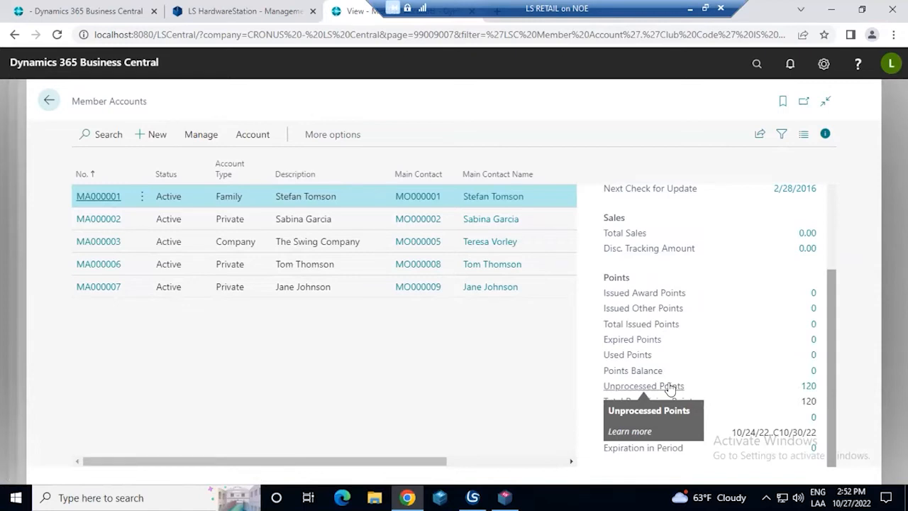
{"action": "left_click", "coordinate": [810, 387]}
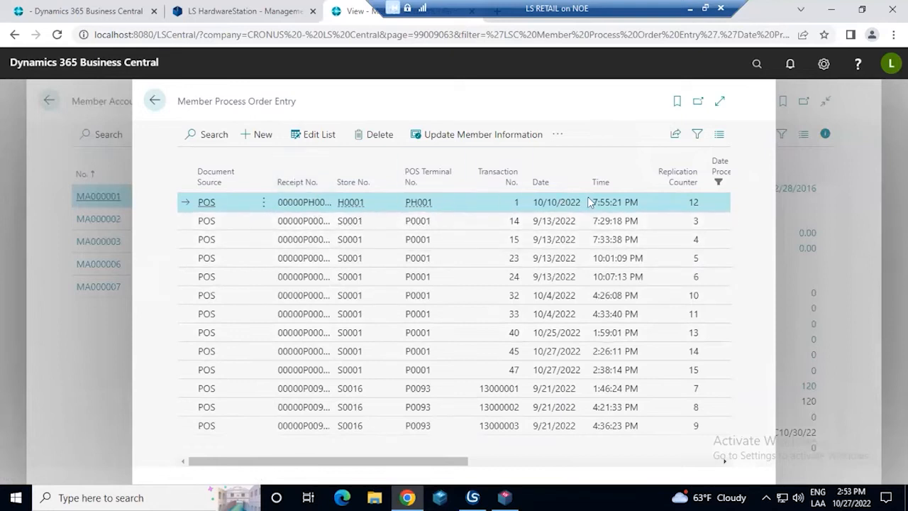
{"action": "left_click", "coordinate": [720, 105]}
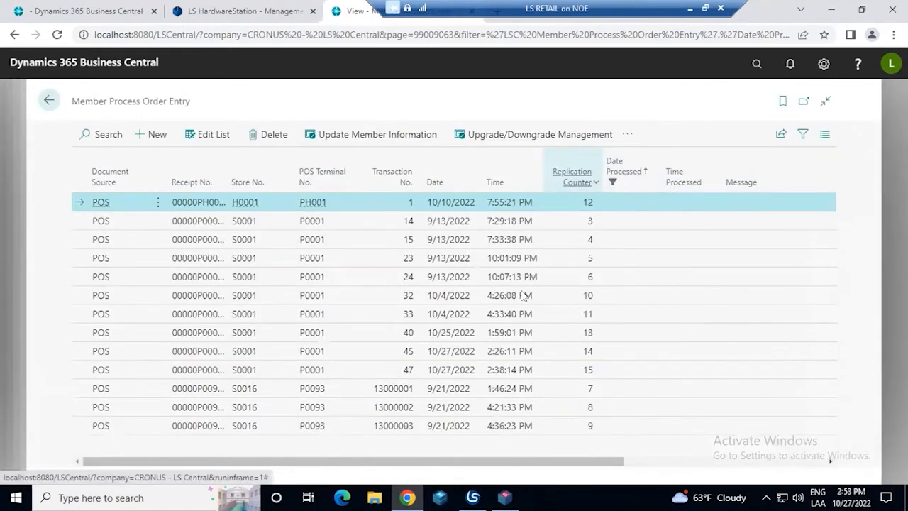
{"action": "left_click_drag", "start_coordinate": [491, 460], "coordinate": [203, 363]}
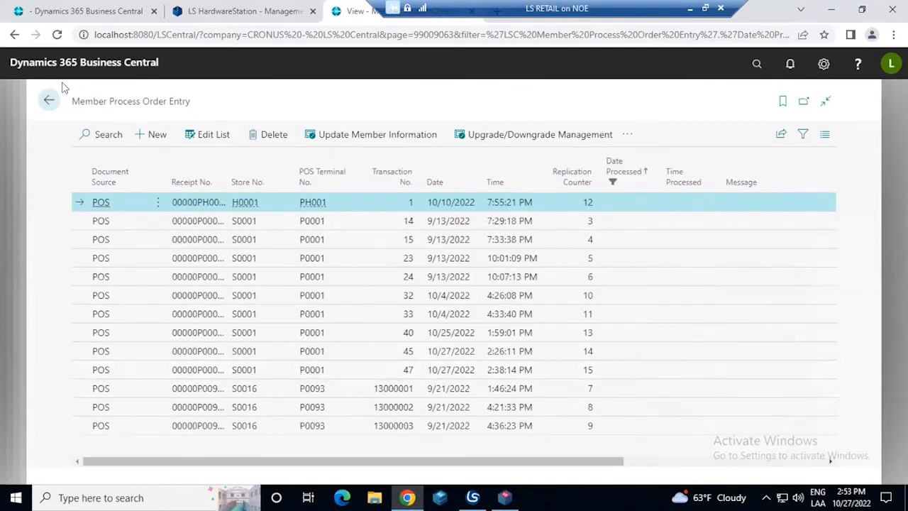
{"action": "left_click", "coordinate": [45, 100]}
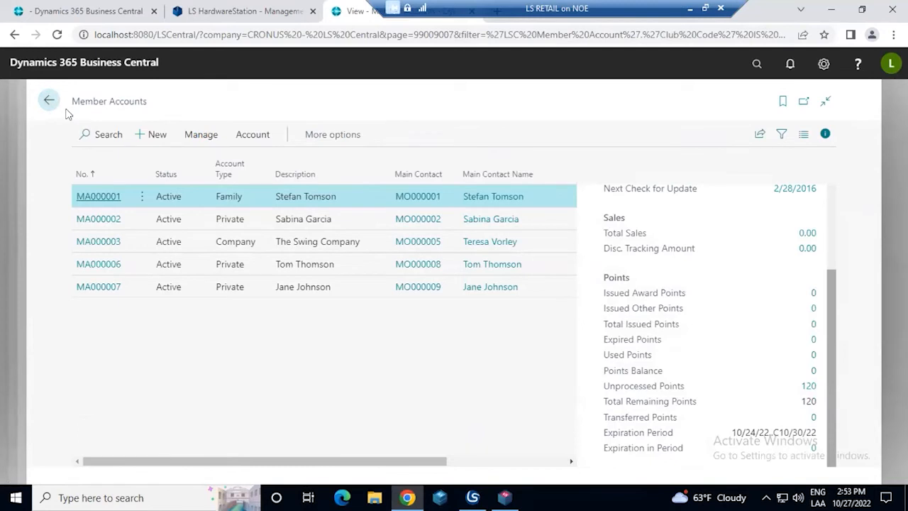
{"action": "left_click", "coordinate": [51, 103]}
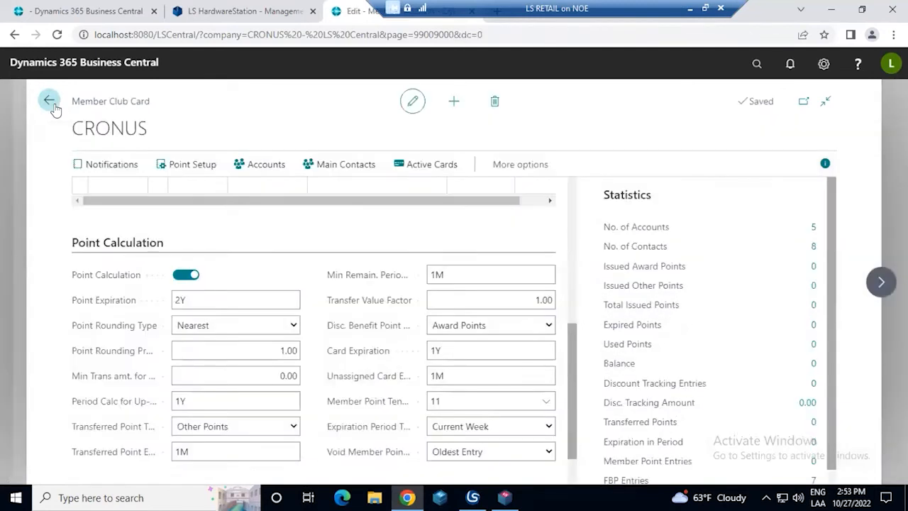
Search for "schemes" and open the Member Scheme List
{"action": "left_click", "coordinate": [759, 68]}
{"action": "type", "text": "schemes"}
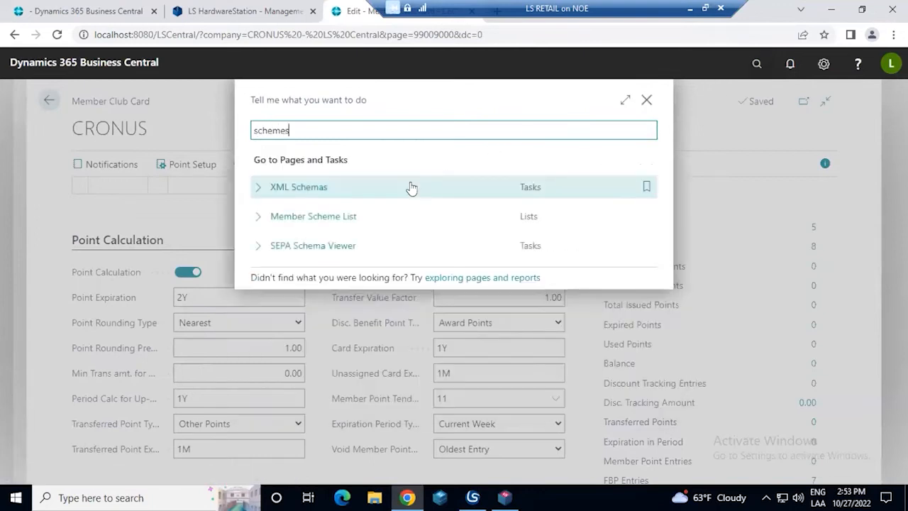
{"action": "left_click", "coordinate": [366, 221]}
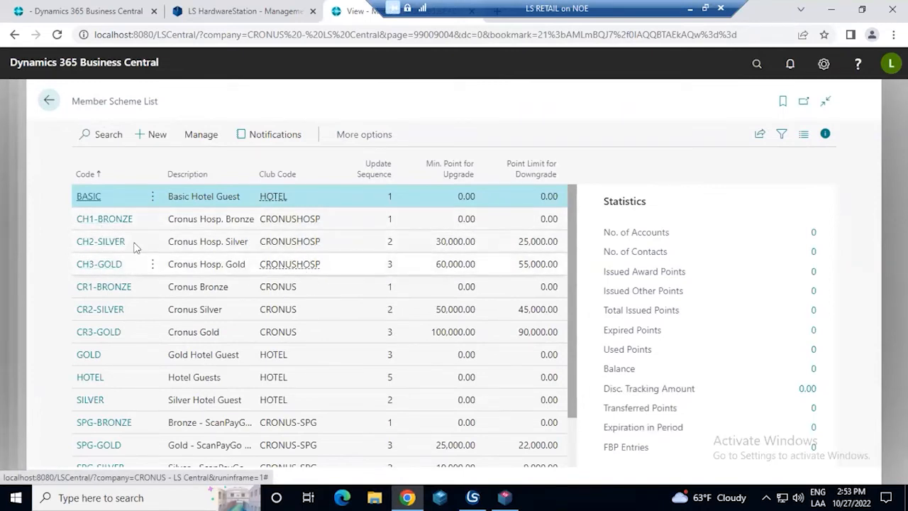
Examine the CR1-BRONZE scheme and compare the CRONUSHOSP bronze, silver and gold schemes' minimum upgrade points and downgrade point limits
{"action": "left_click", "coordinate": [238, 286]}
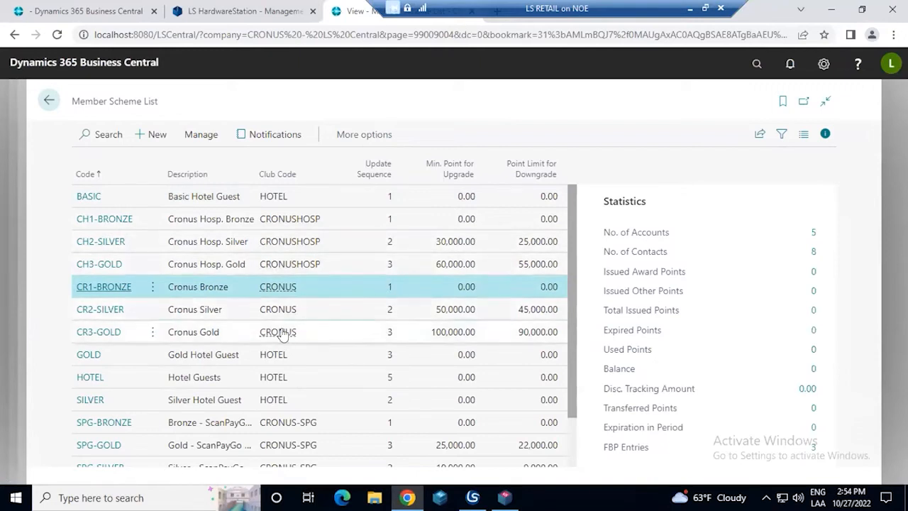
{"action": "left_click", "coordinate": [358, 229]}
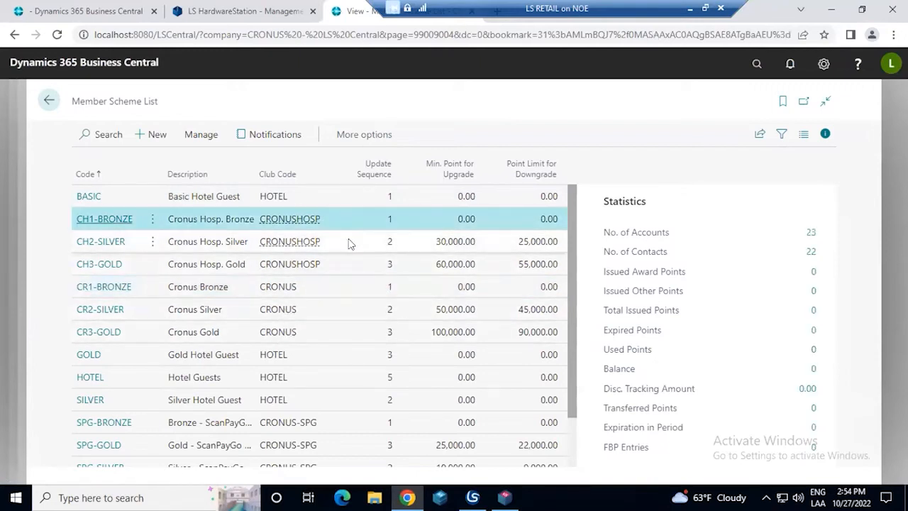
{"action": "left_click", "coordinate": [338, 263], "text": "shift"}
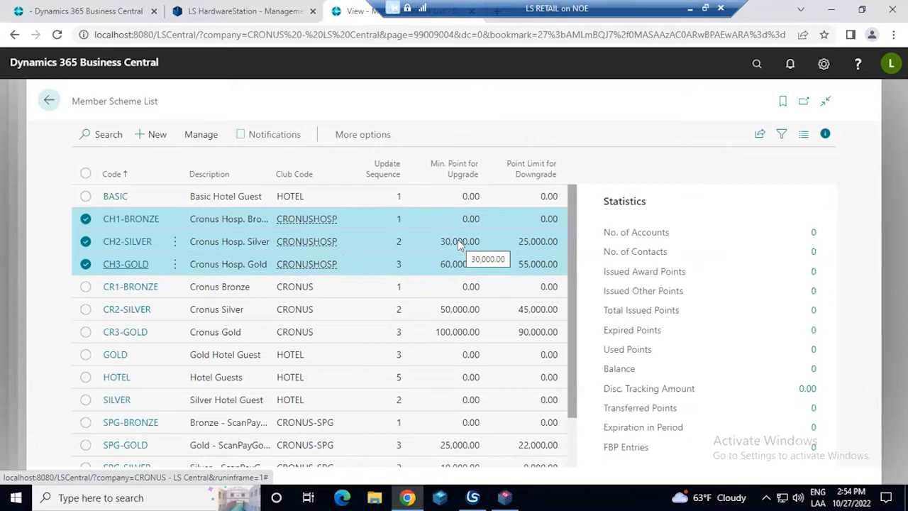
{"action": "left_click", "coordinate": [442, 264]}
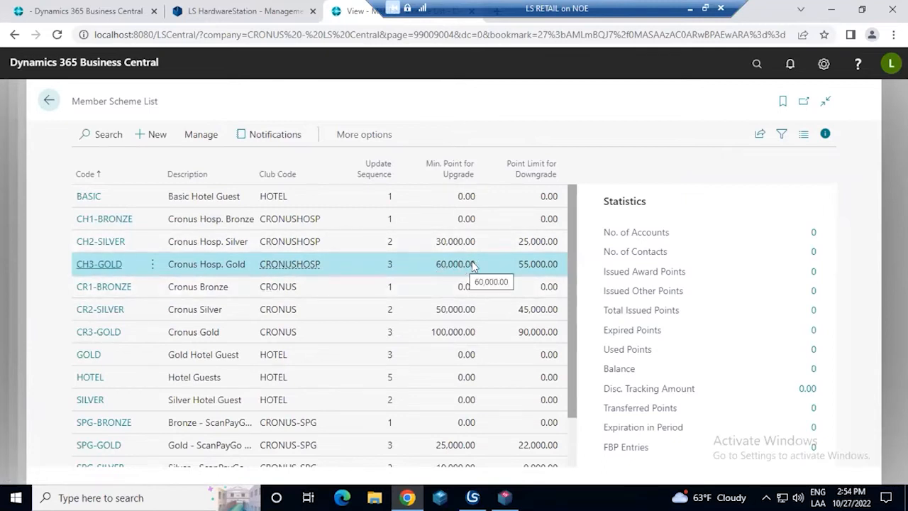
{"action": "left_click", "coordinate": [543, 244]}
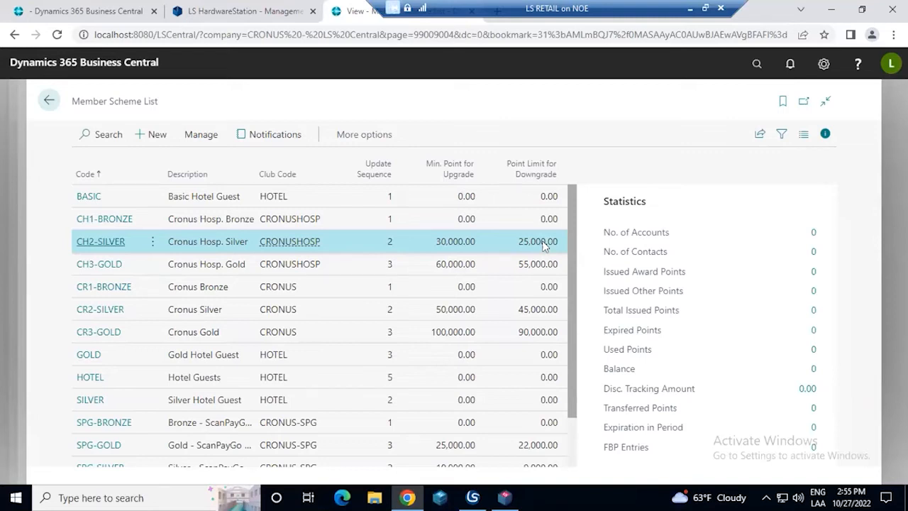
Compare the minimum upgrade points and downgrade point limits of the CRONUS bronze, silver and gold schemes with those of the CRONUSHOSP schemes
{"action": "left_click", "coordinate": [248, 223]}
{"action": "left_click", "coordinate": [234, 241], "text": "shift"}
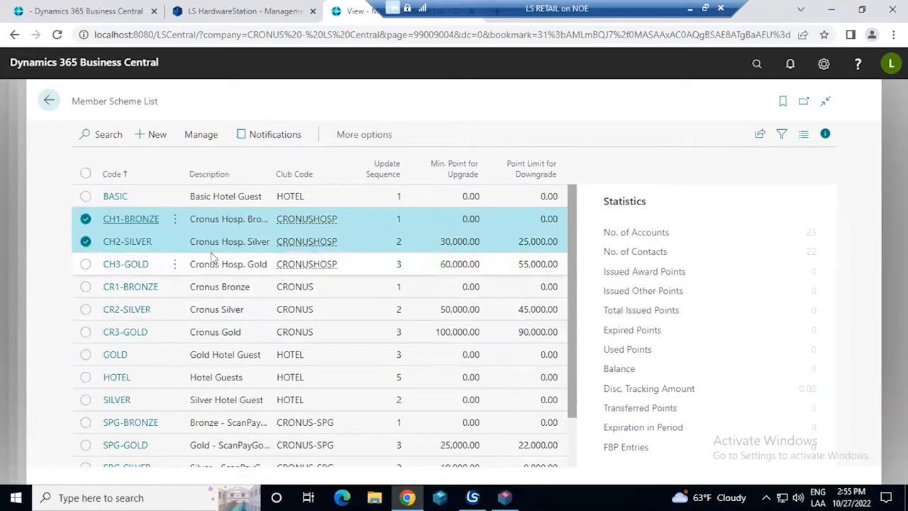
{"action": "left_click", "coordinate": [203, 294]}
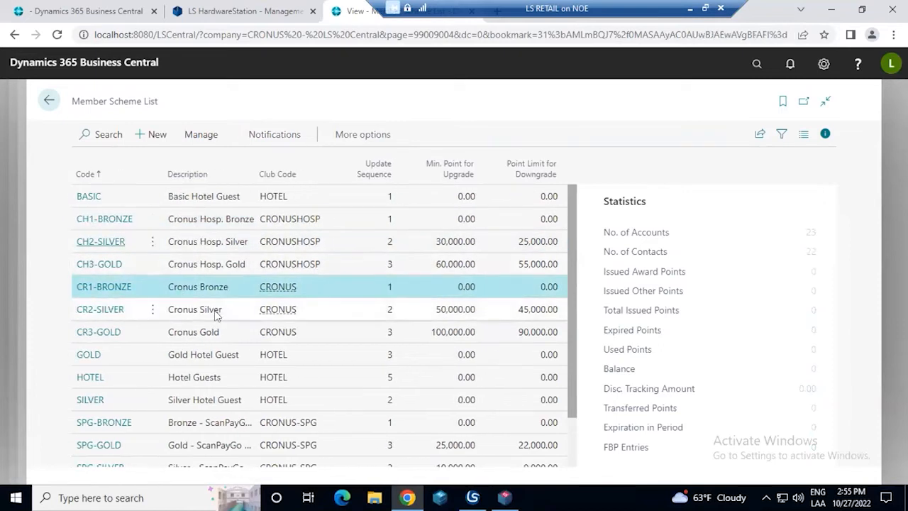
{"action": "left_click", "coordinate": [213, 309], "text": "shift"}
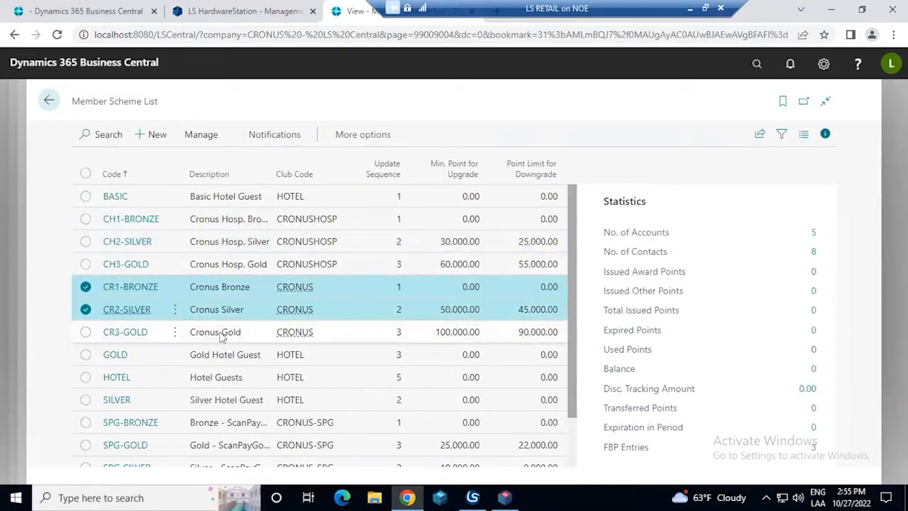
{"action": "left_click", "coordinate": [217, 332], "text": "shift"}
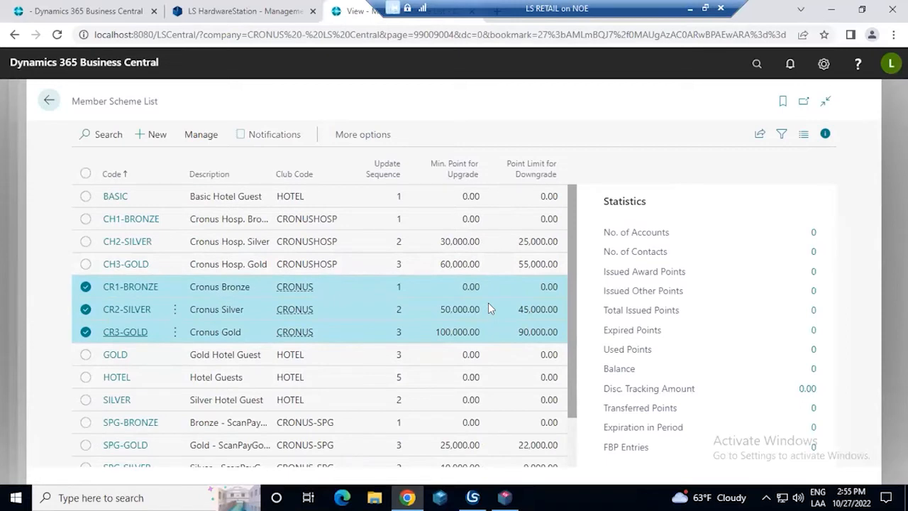
Open the CR1-BRONZE scheme card and review its next scheme benefits, upgrade settings and numbering details
{"action": "left_click", "coordinate": [122, 294]}
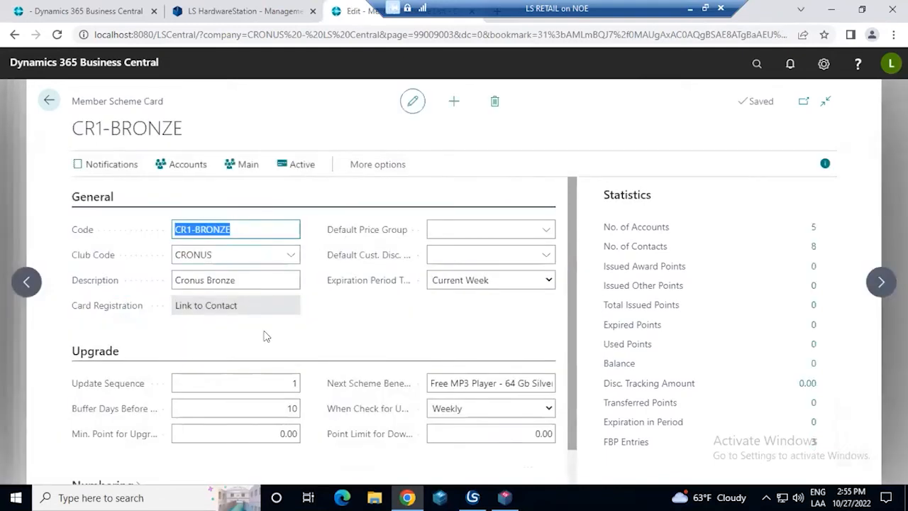
{"action": "left_click", "coordinate": [444, 383]}
{"action": "left_click", "coordinate": [461, 383]}
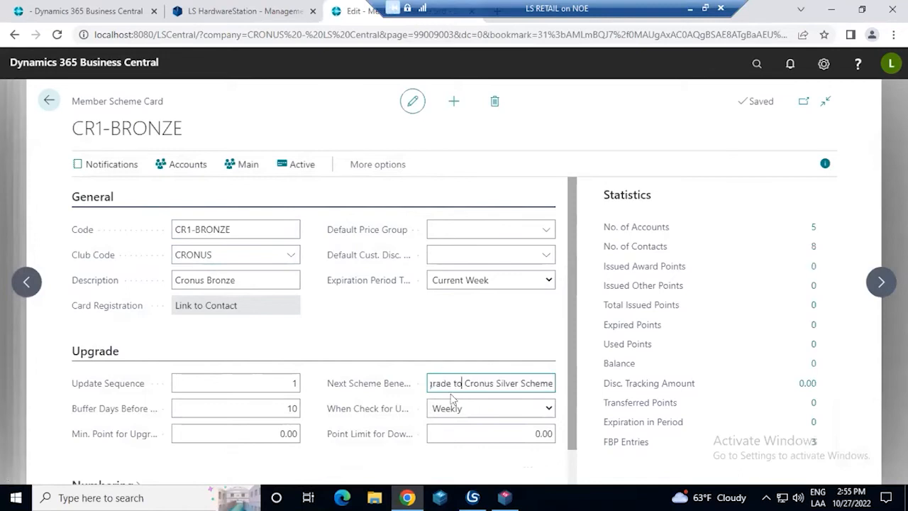
{"action": "left_click", "coordinate": [443, 342]}
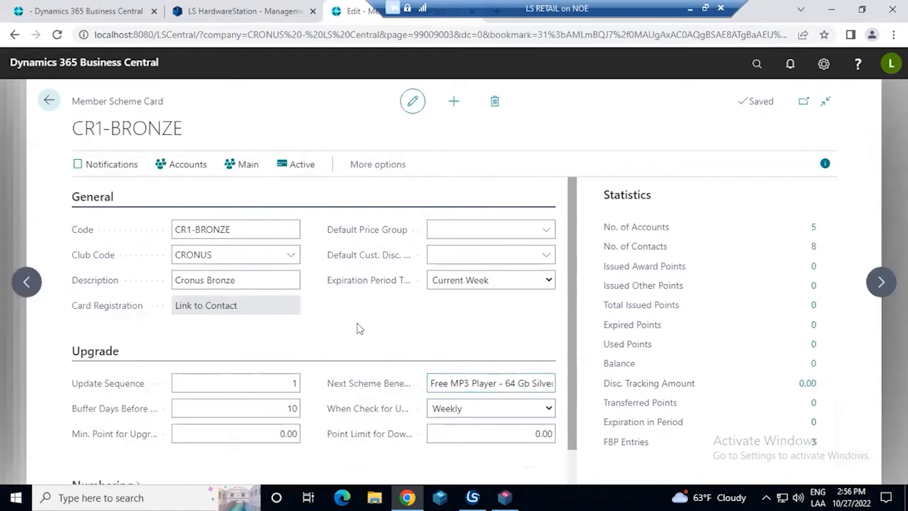
{"action": "scroll", "coordinate": [358, 326], "scroll_direction": "down", "scroll_amount": 1}
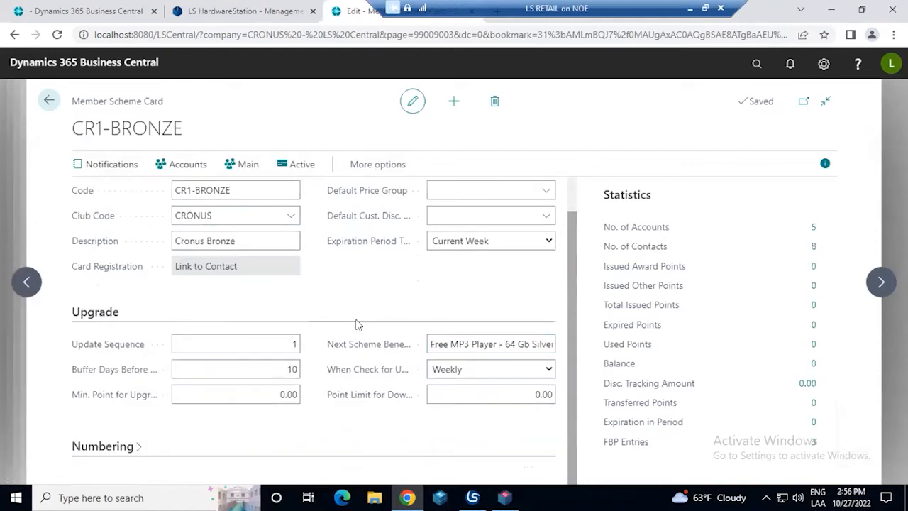
{"action": "left_click", "coordinate": [137, 445]}
{"action": "scroll", "coordinate": [308, 312], "scroll_direction": "down", "scroll_amount": 3}
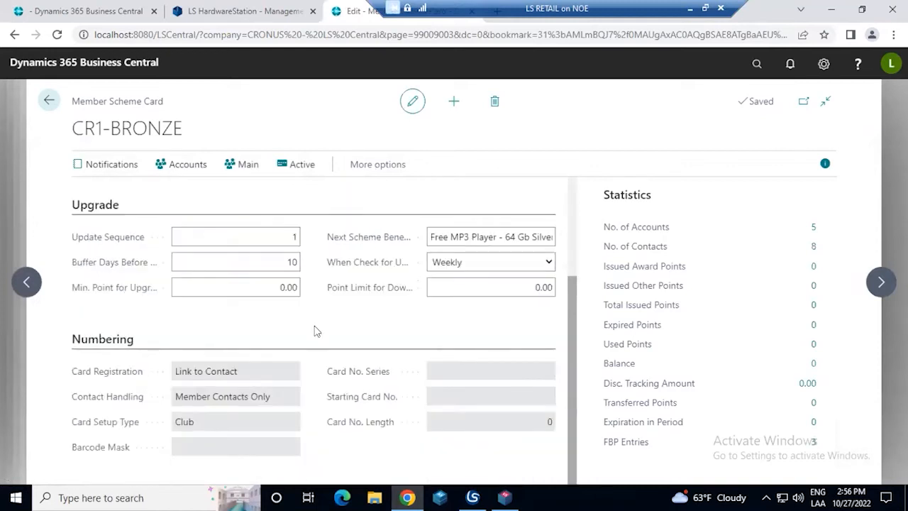
{"action": "scroll", "coordinate": [312, 322], "scroll_direction": "up", "scroll_amount": 4}
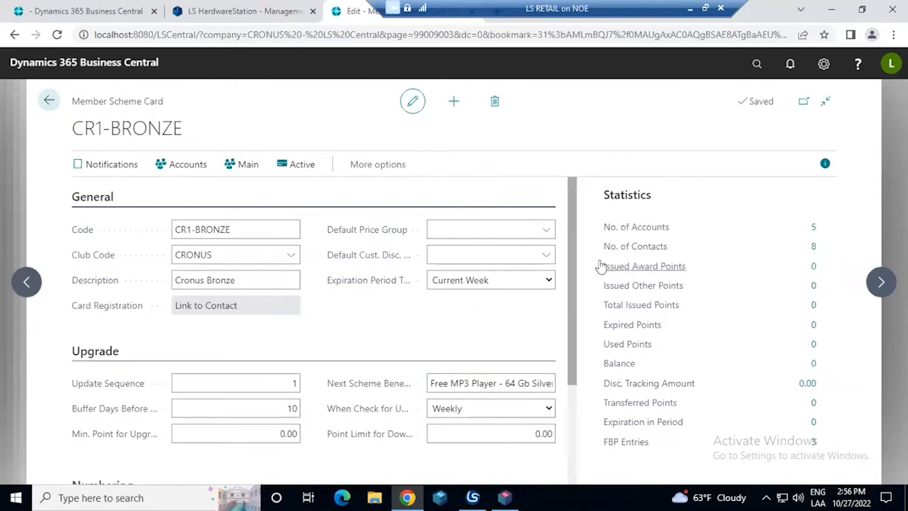
Open the Family account from the scheme's member accounts and review its description, club code, scheme code and account type options
{"action": "left_click", "coordinate": [179, 169]}
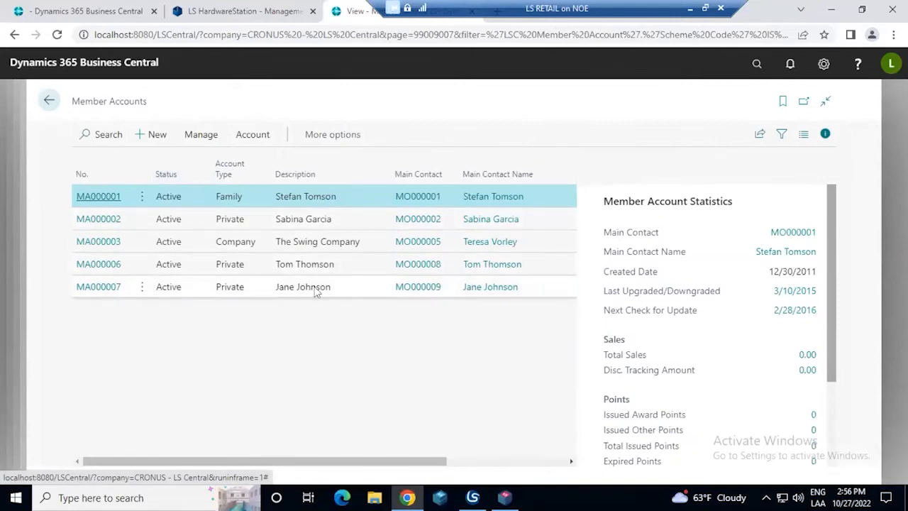
{"action": "left_click", "coordinate": [98, 197]}
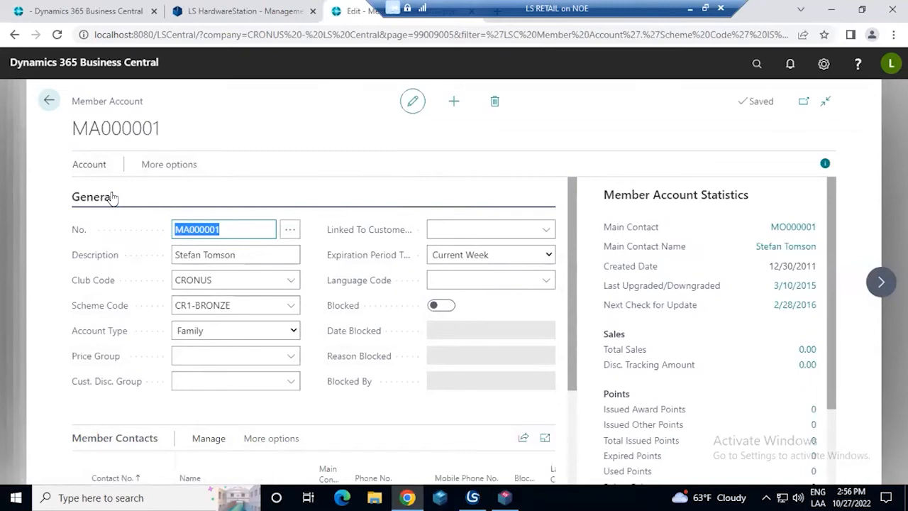
{"action": "left_click", "coordinate": [237, 252]}
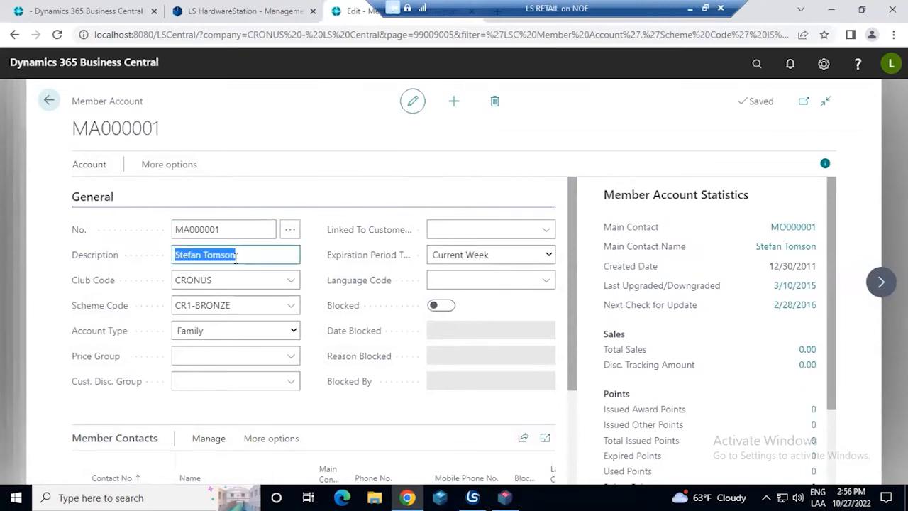
{"action": "left_click", "coordinate": [229, 278]}
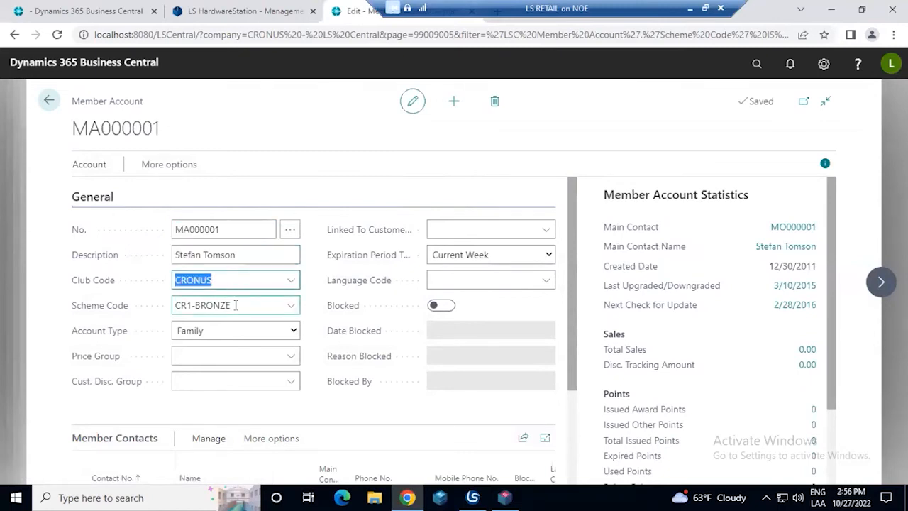
{"action": "left_click", "coordinate": [236, 305]}
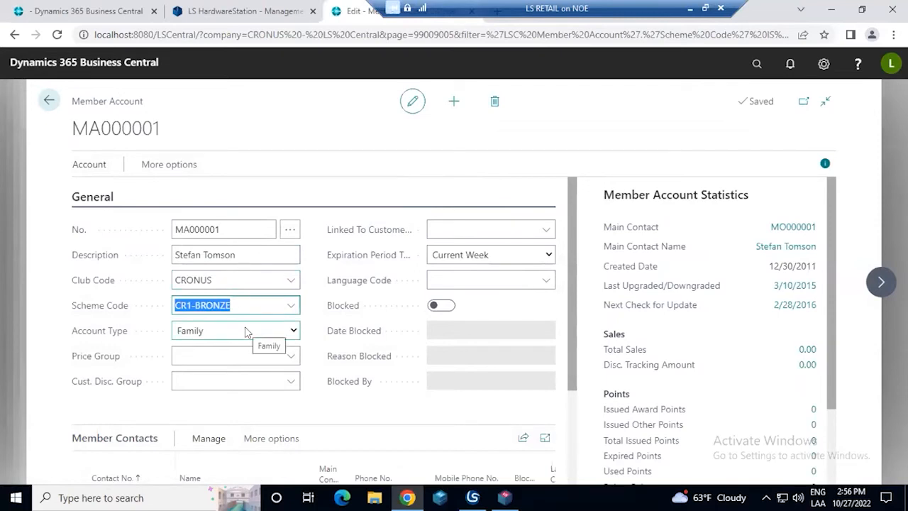
{"action": "left_click", "coordinate": [246, 332]}
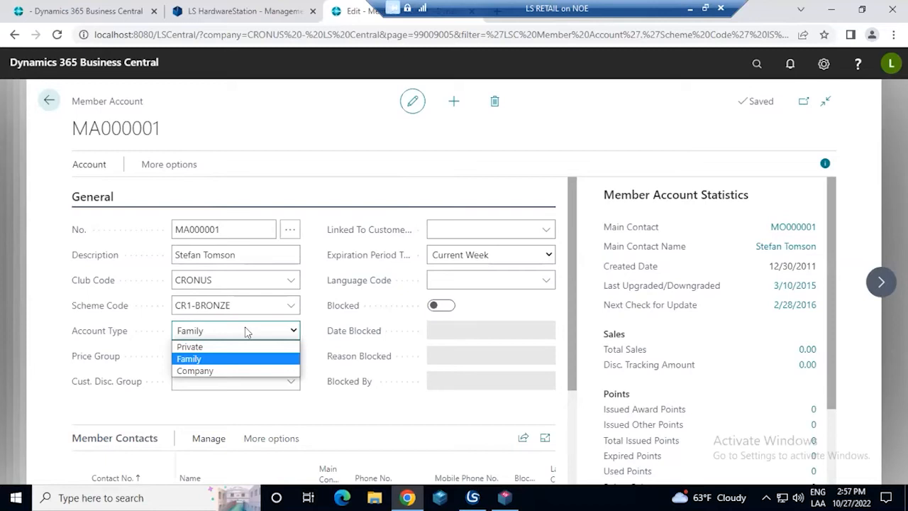
{"action": "left_click", "coordinate": [314, 305]}
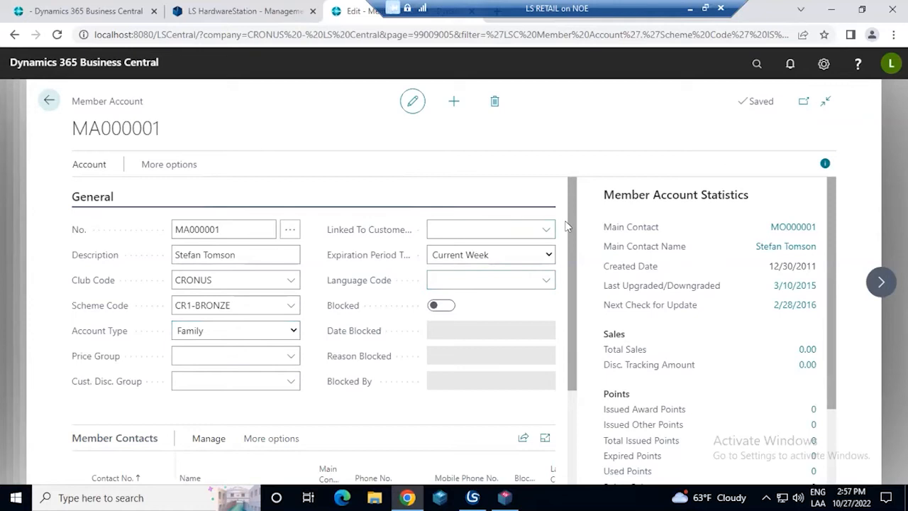
Check the main contact among the account's member contacts, and return to the general details to view the account type options
{"action": "scroll", "coordinate": [568, 218], "scroll_direction": "down", "scroll_amount": 3}
{"action": "left_click", "coordinate": [264, 359]}
{"action": "scroll", "coordinate": [266, 336], "scroll_direction": "up", "scroll_amount": 1}
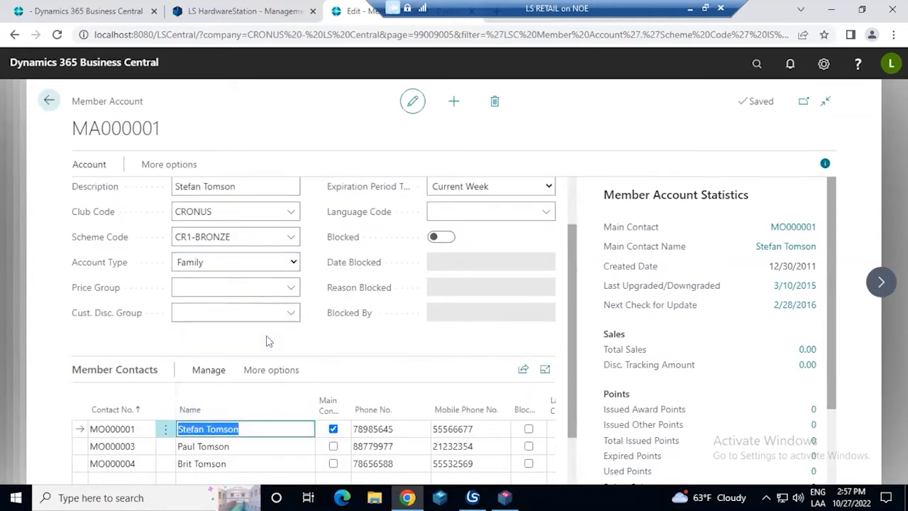
{"action": "scroll", "coordinate": [266, 341], "scroll_direction": "up", "scroll_amount": 1}
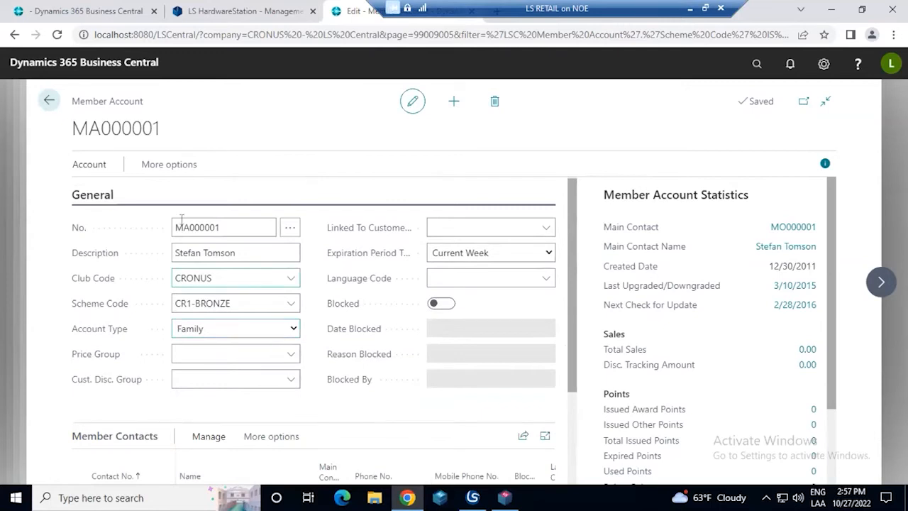
{"action": "left_click_drag", "start_coordinate": [143, 101], "coordinate": [74, 87]}
{"action": "left_click", "coordinate": [74, 88]}
{"action": "left_click", "coordinate": [283, 329]}
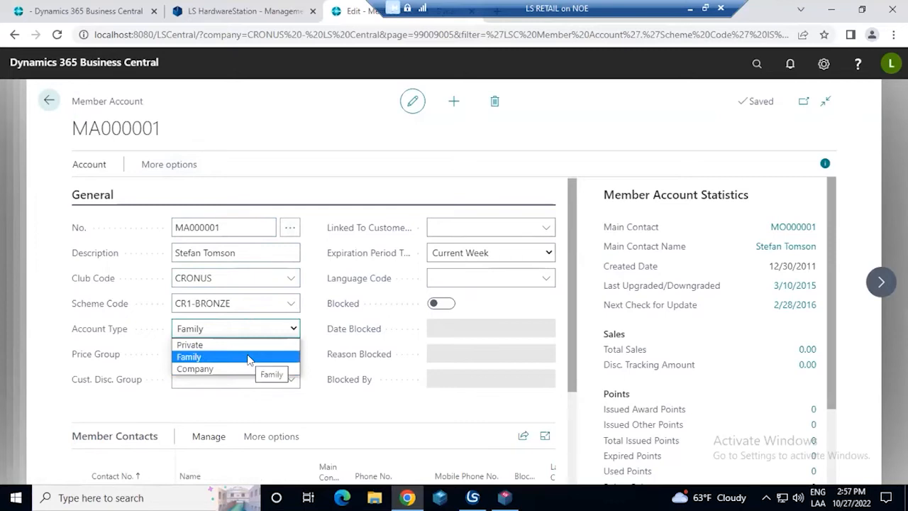
Review each family member listed in the account's Member Contacts, ending on the main contact
{"action": "left_click_drag", "start_coordinate": [353, 379], "coordinate": [360, 379]}
{"action": "left_click_drag", "start_coordinate": [571, 286], "coordinate": [562, 417]}
{"action": "left_click", "coordinate": [254, 380]}
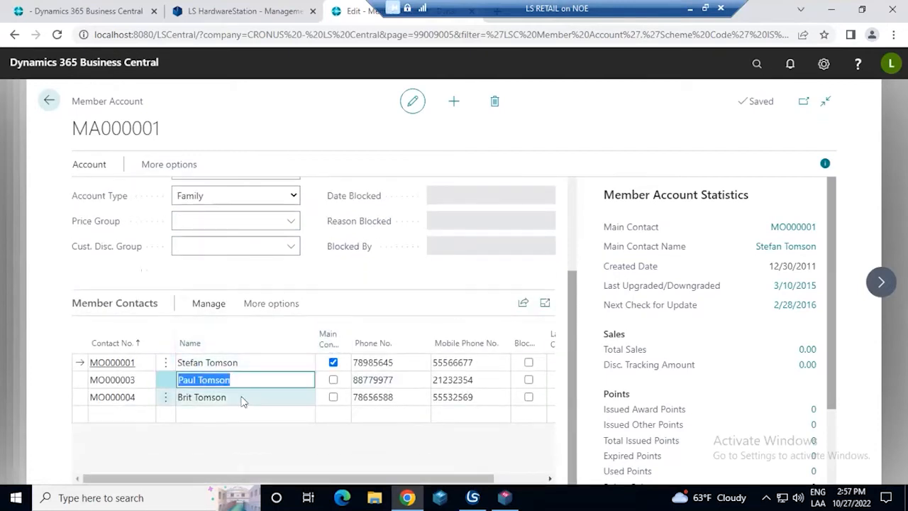
{"action": "left_click", "coordinate": [242, 397]}
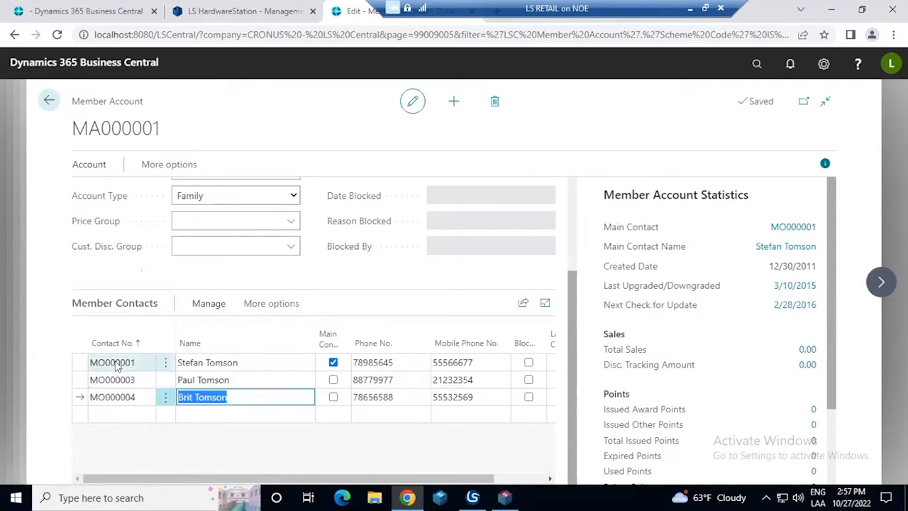
{"action": "left_click", "coordinate": [253, 362]}
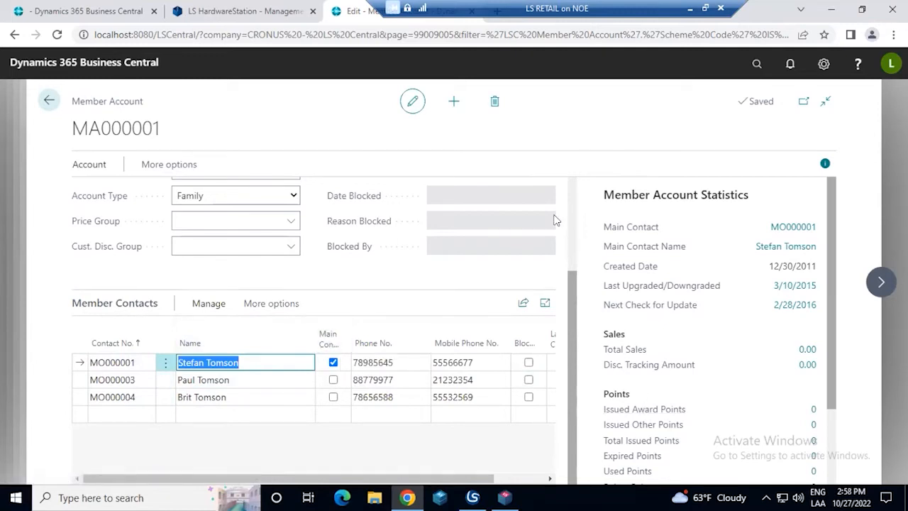
Examine the sales and points figures in the Member Account Statistics, and view the Private, Family and Company account types
{"action": "scroll", "coordinate": [576, 257], "scroll_direction": "up", "scroll_amount": 2}
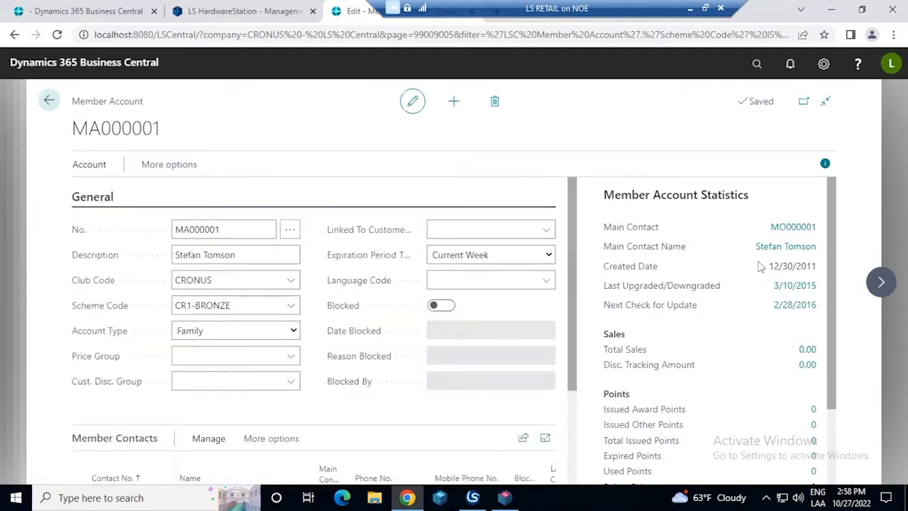
{"action": "scroll", "coordinate": [685, 310], "scroll_direction": "down", "scroll_amount": 1}
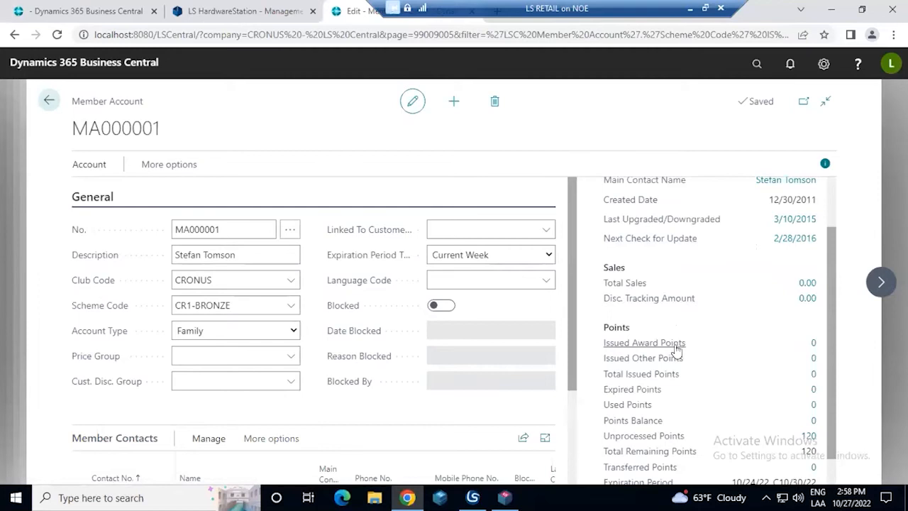
{"action": "scroll", "coordinate": [784, 346], "scroll_direction": "down", "scroll_amount": 1}
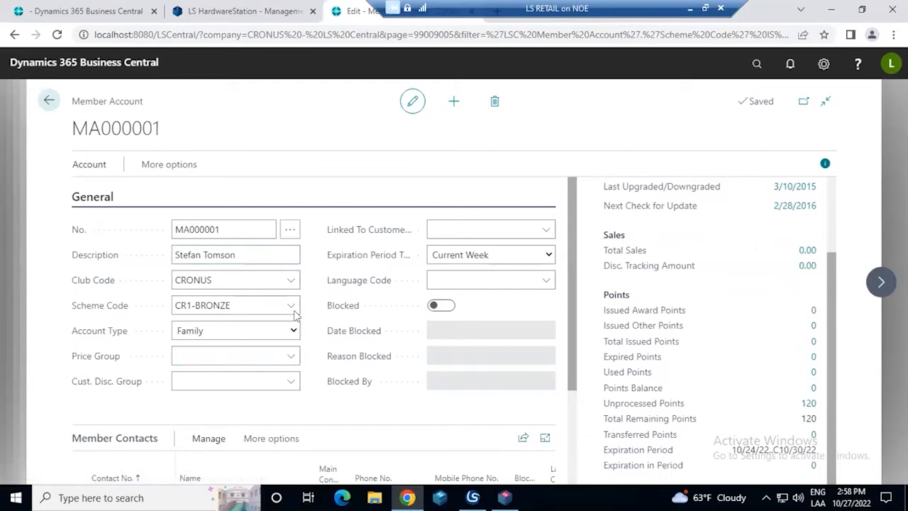
{"action": "left_click", "coordinate": [293, 332]}
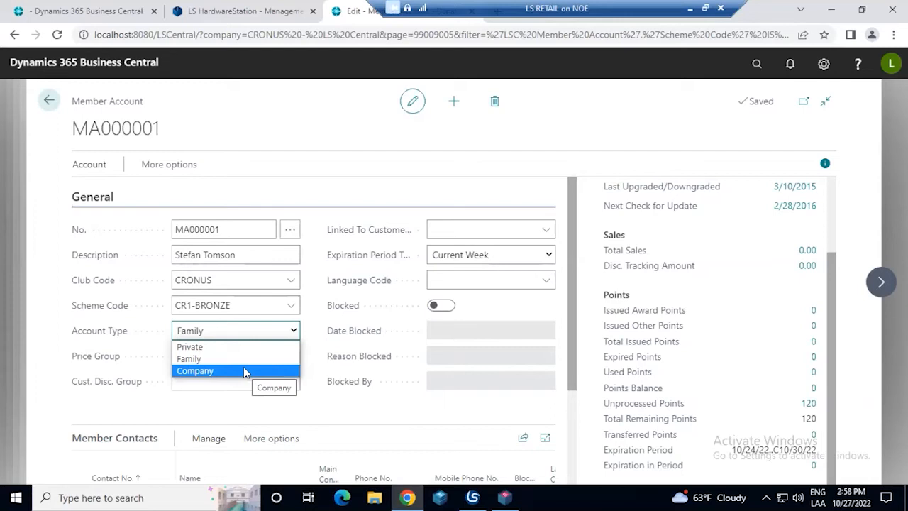
{"action": "left_click", "coordinate": [281, 170]}
Open the All Attributes view for the Family member account
{"action": "left_click", "coordinate": [194, 171]}
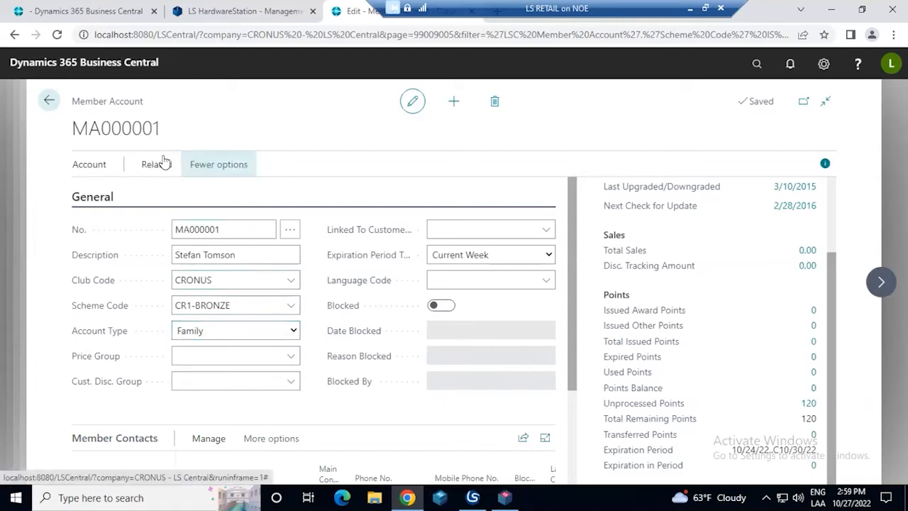
{"action": "left_click", "coordinate": [161, 165]}
{"action": "left_click", "coordinate": [105, 192]}
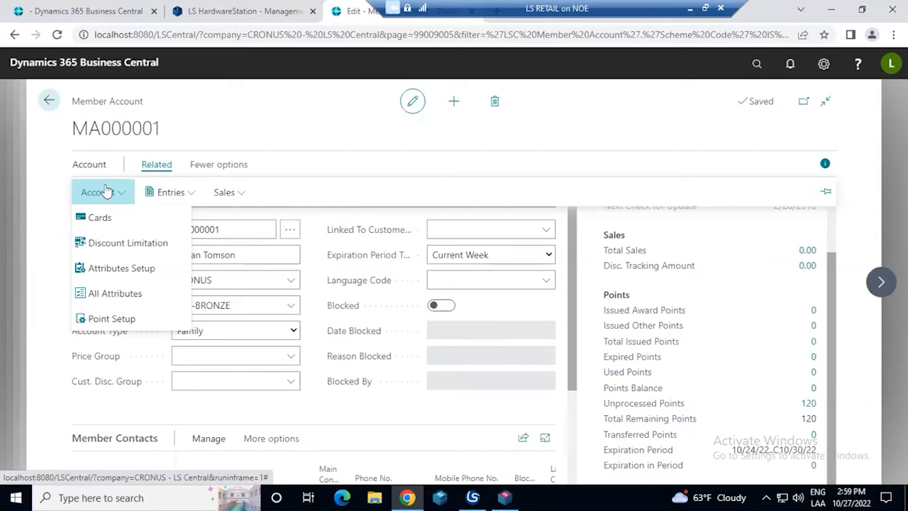
{"action": "left_click", "coordinate": [123, 301]}
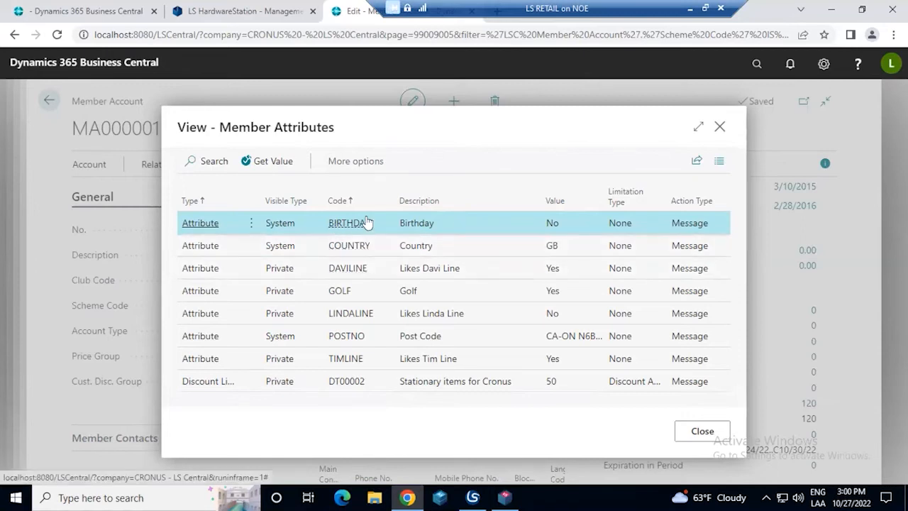
Review the Golf, Post Code and Birthday member attributes, and close the attributes view
{"action": "left_click", "coordinate": [444, 292]}
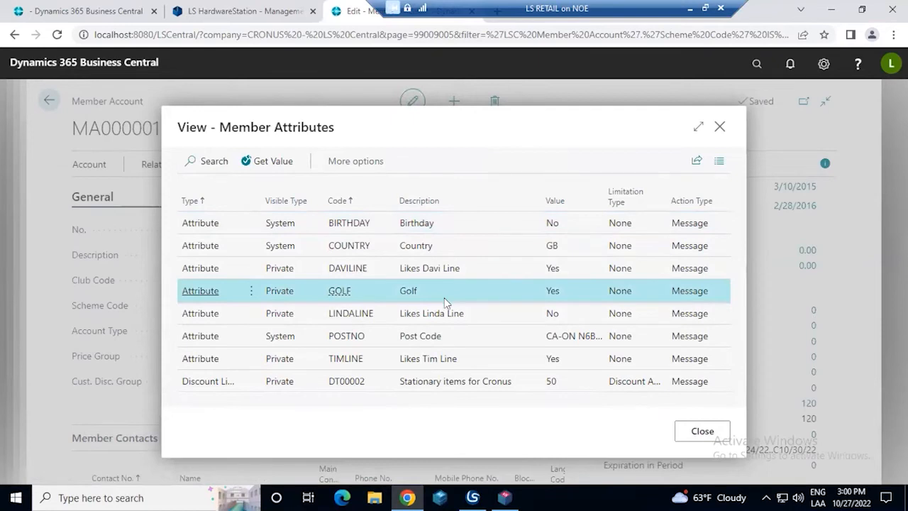
{"action": "left_click", "coordinate": [477, 348]}
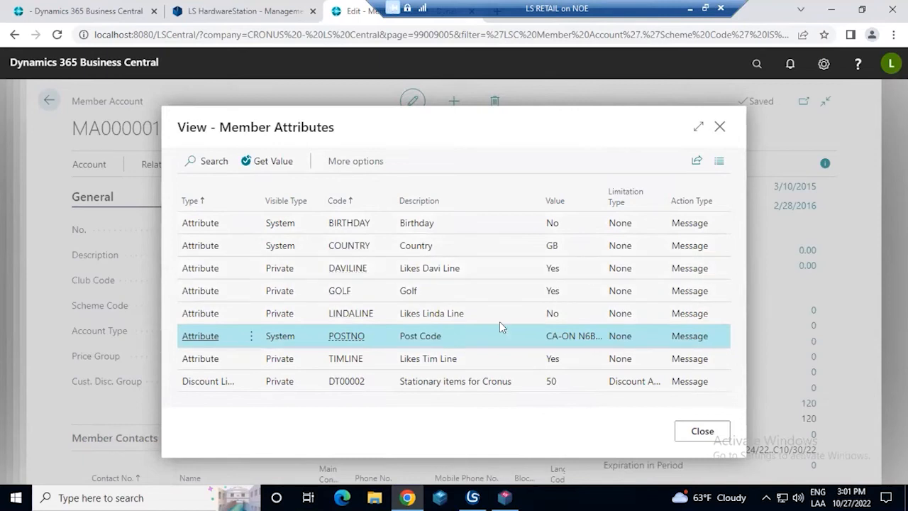
{"action": "left_click", "coordinate": [474, 299]}
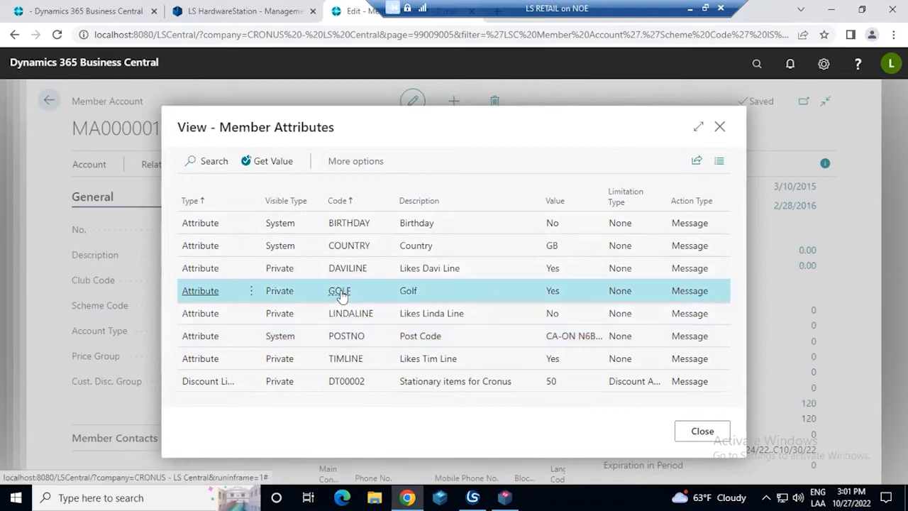
{"action": "left_click", "coordinate": [427, 224]}
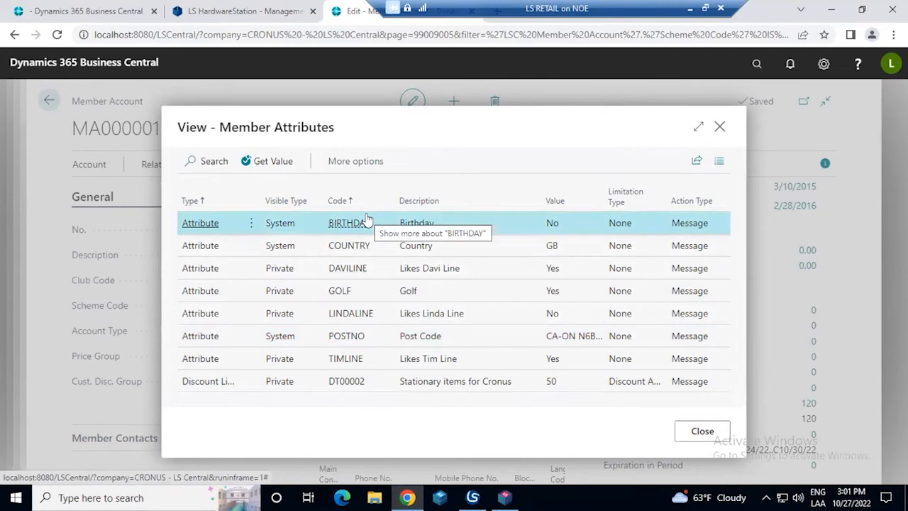
{"action": "left_click", "coordinate": [718, 129]}
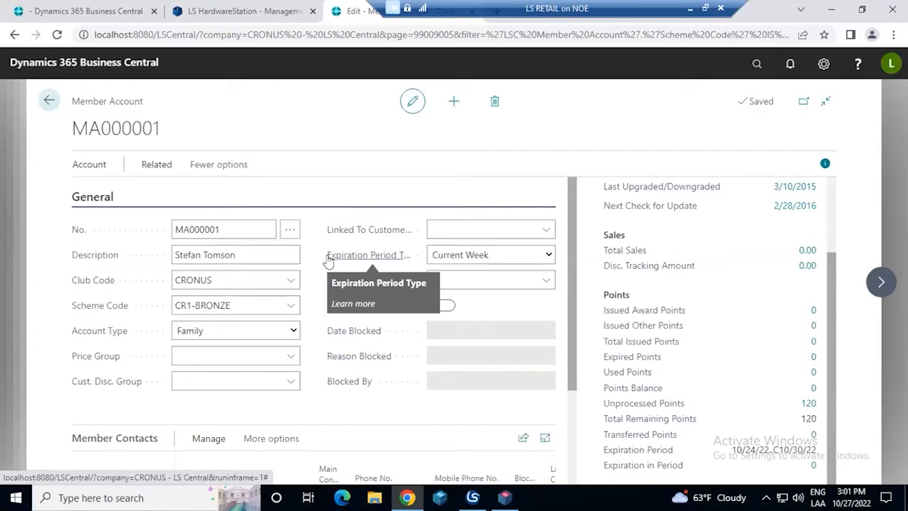
Leave the member account and accounts list, then search for Mix & Match and open the Mix&Match Offer List
{"action": "left_click", "coordinate": [49, 100]}
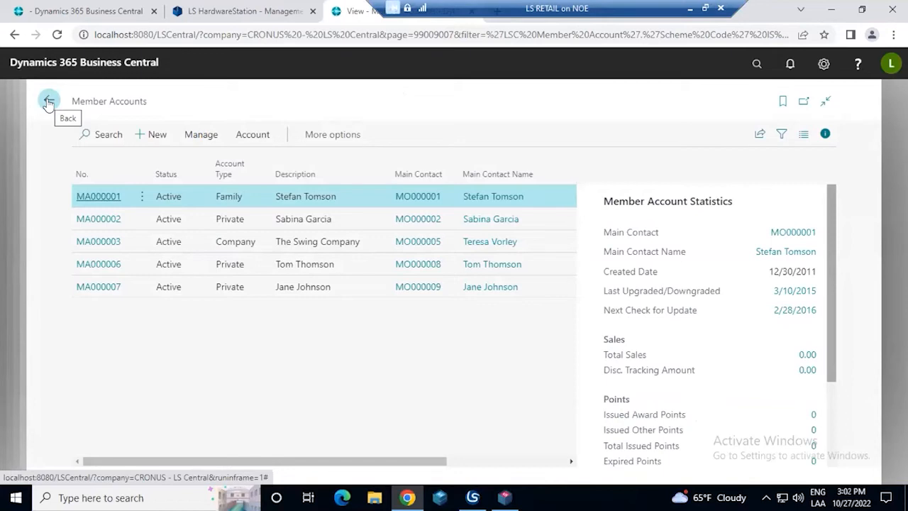
{"action": "left_click", "coordinate": [48, 102]}
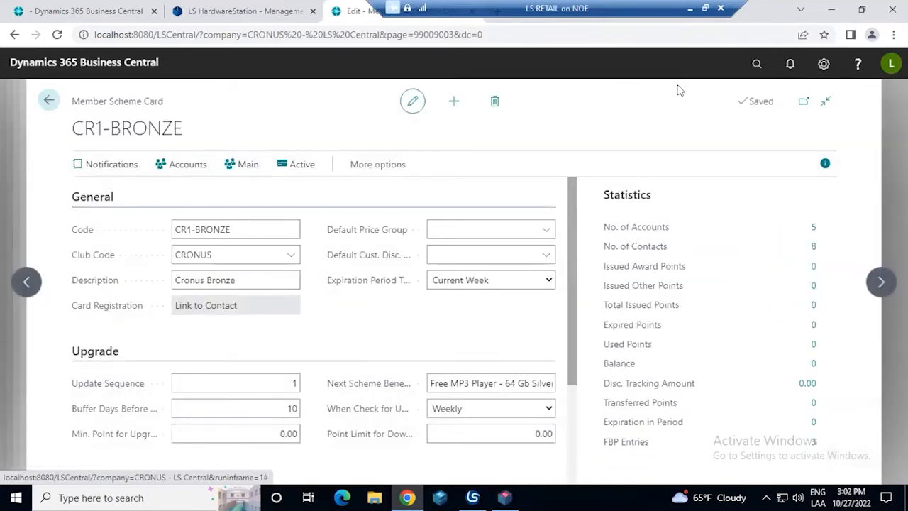
{"action": "left_click", "coordinate": [756, 66]}
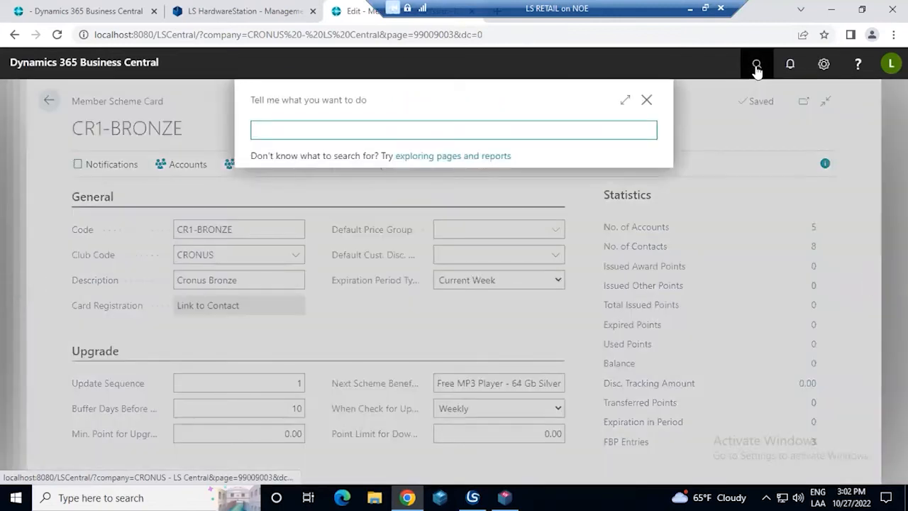
{"action": "type", "text": "mix"}
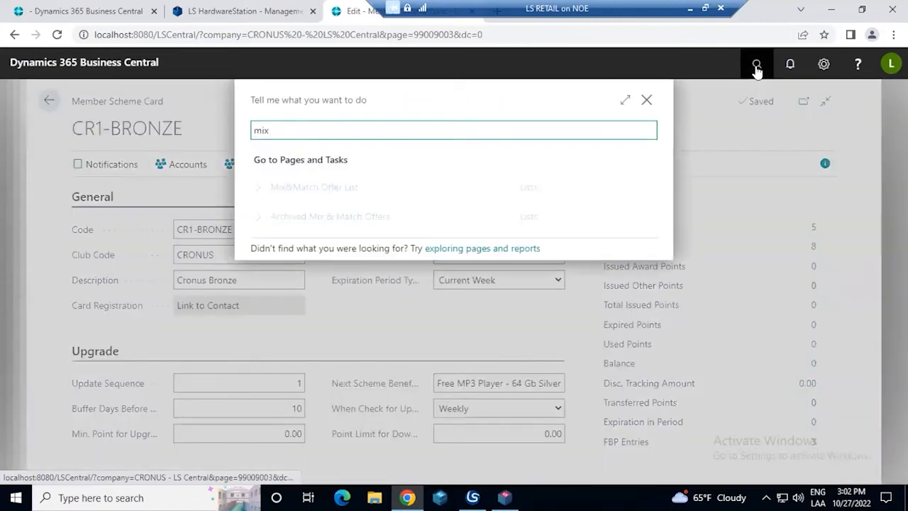
{"action": "key", "text": "BackSpace"}
{"action": "key", "text": "BackSpace"}
{"action": "key", "text": "BackSpace"}
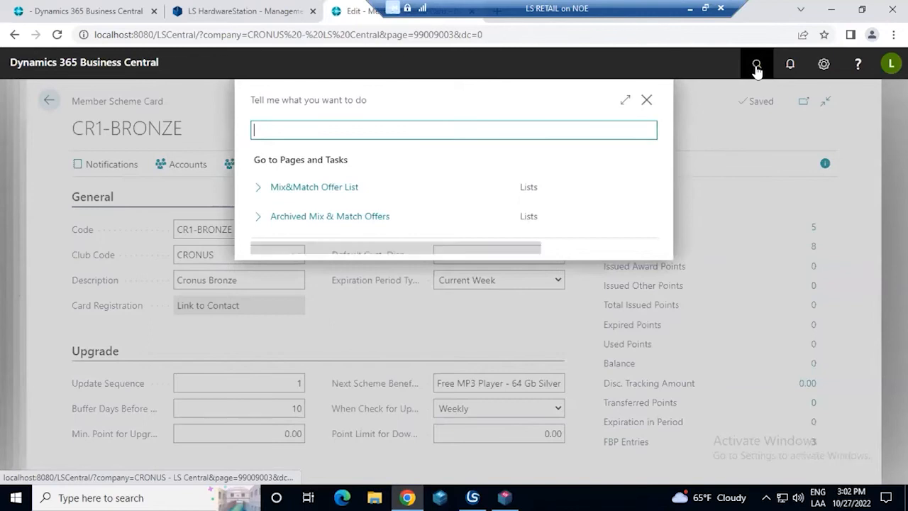
{"action": "type", "text": "d"}
{"action": "key", "text": "BackSpace"}
{"action": "type", "text": "Mix & Manth"}
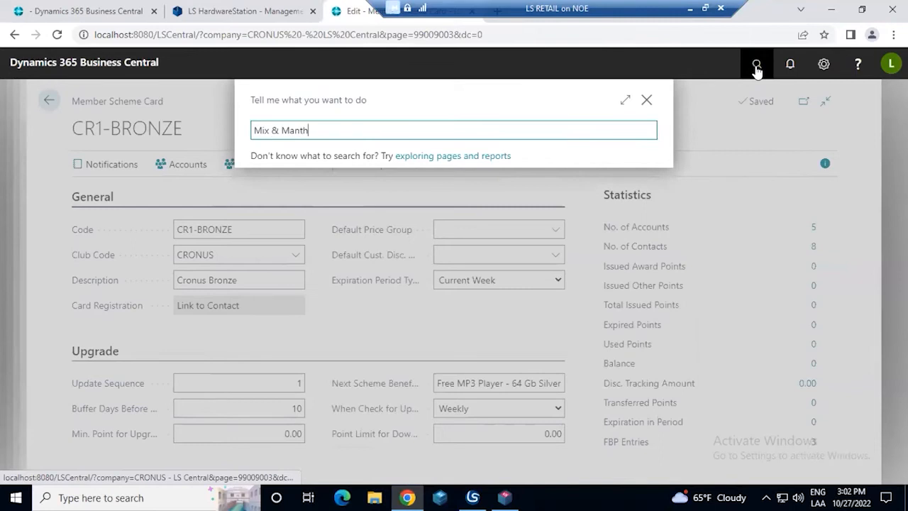
{"action": "key", "text": "BackSpace"}
{"action": "key", "text": "BackSpace"}
{"action": "key", "text": "BackSpace"}
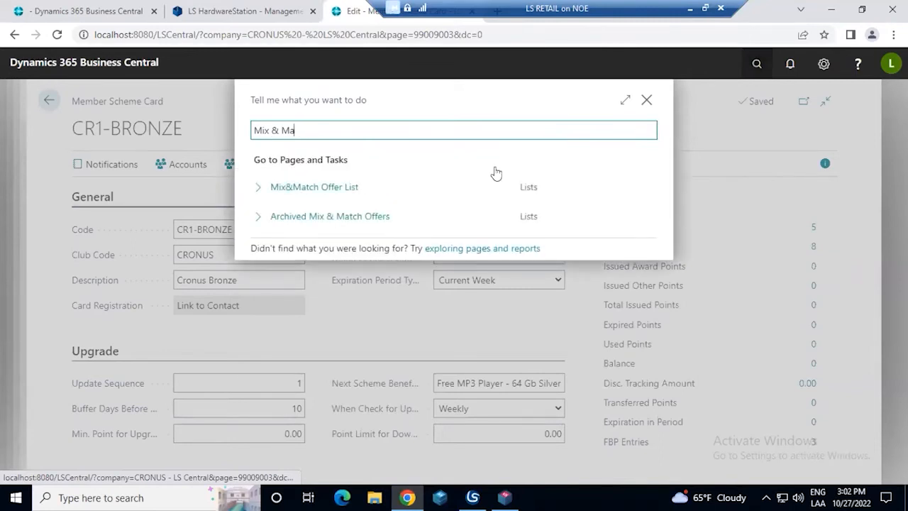
{"action": "left_click", "coordinate": [428, 190]}
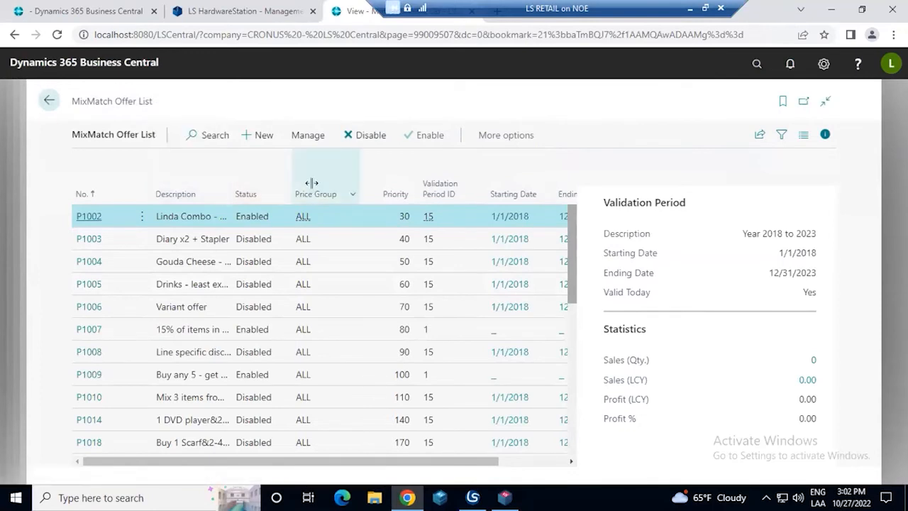
Widen the offer list's Description column and open the Linda Combo - 20% offer, P1002
{"action": "left_click_drag", "start_coordinate": [235, 188], "coordinate": [316, 186]}
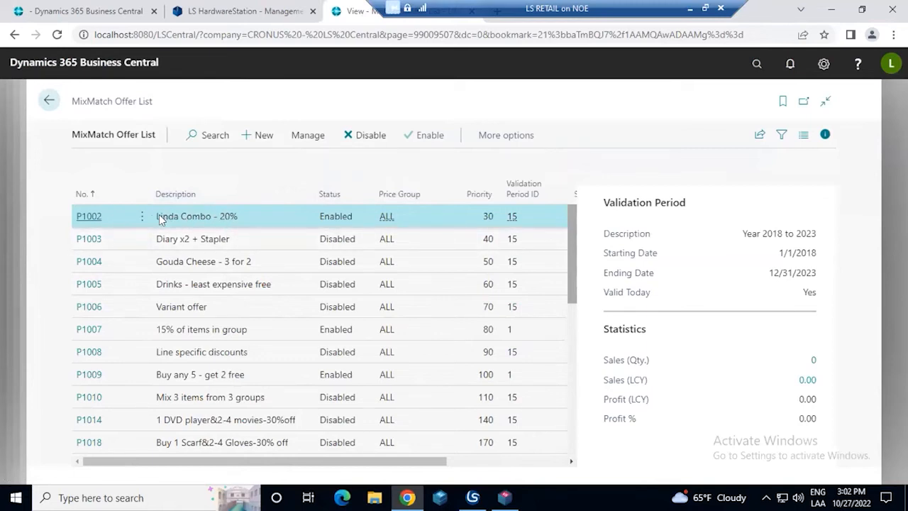
{"action": "left_click_drag", "start_coordinate": [157, 217], "coordinate": [212, 217]}
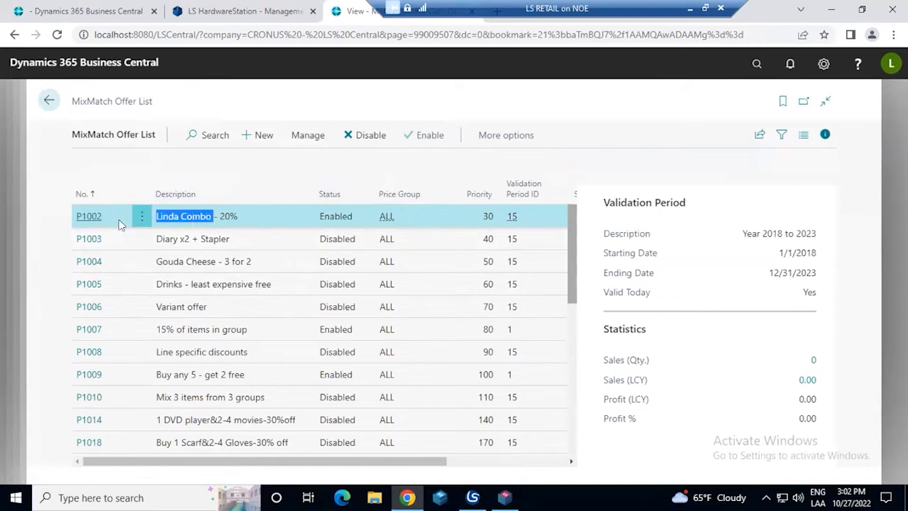
{"action": "left_click", "coordinate": [91, 217]}
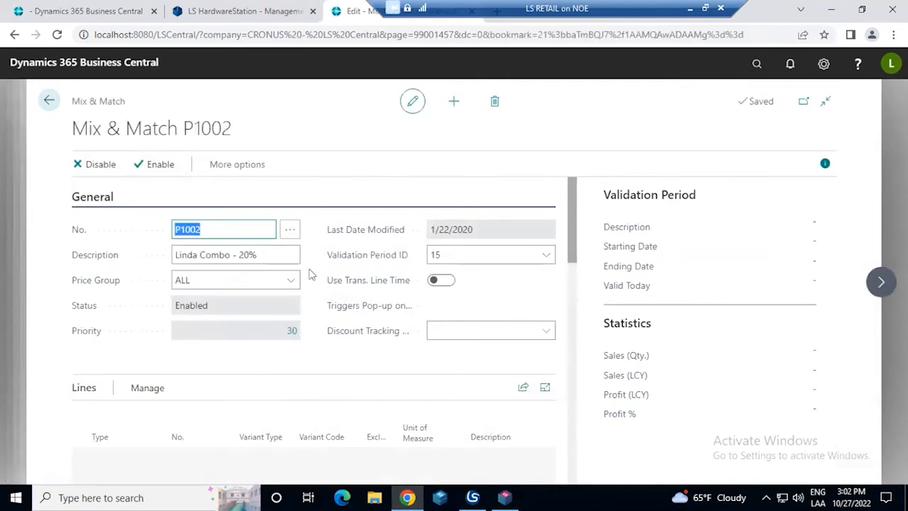
Review the three item lines of offer P1002, including their descriptions, needed quantities and line groups
{"action": "scroll", "coordinate": [310, 274], "scroll_direction": "down", "scroll_amount": 2}
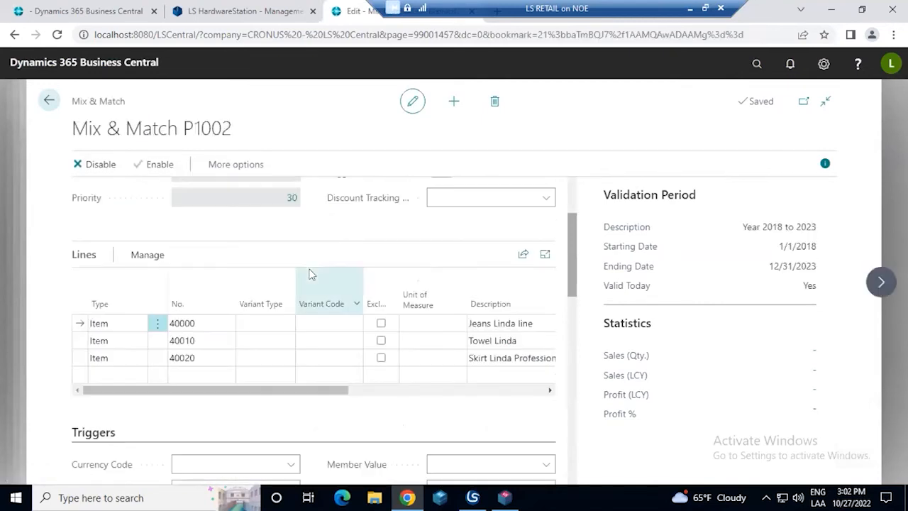
{"action": "left_click", "coordinate": [201, 323]}
{"action": "left_click", "coordinate": [209, 340]}
{"action": "left_click", "coordinate": [209, 356]}
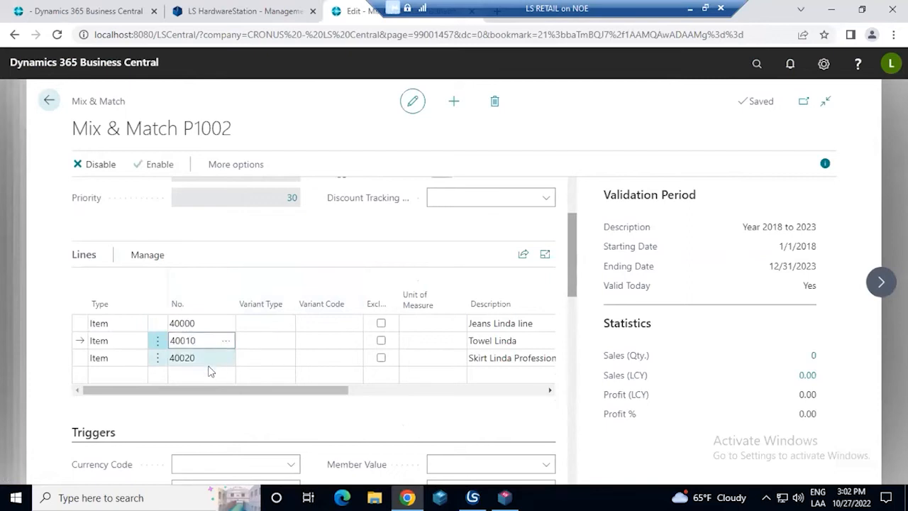
{"action": "left_click_drag", "start_coordinate": [227, 390], "coordinate": [314, 389]}
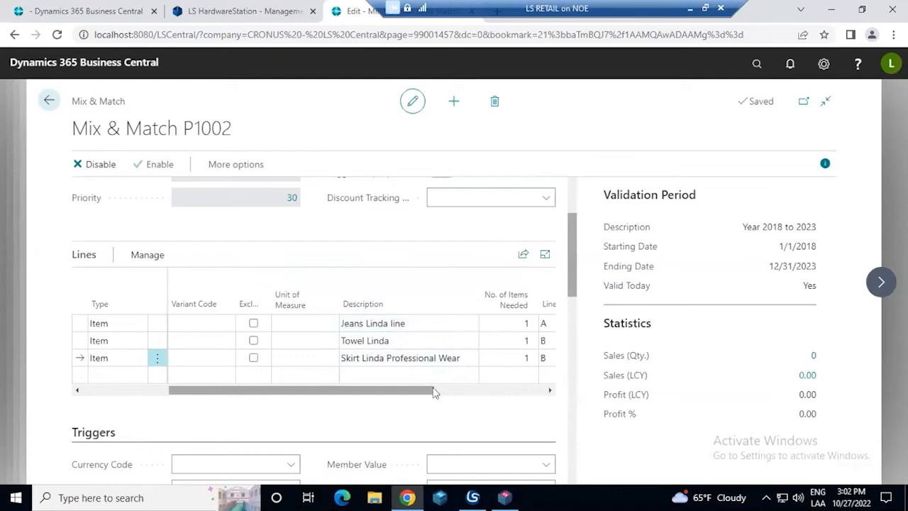
{"action": "scroll", "coordinate": [494, 388], "scroll_direction": "right", "scroll_amount": 1}
{"action": "scroll", "coordinate": [494, 389], "scroll_direction": "right", "scroll_amount": 1}
{"action": "left_click", "coordinate": [447, 341]}
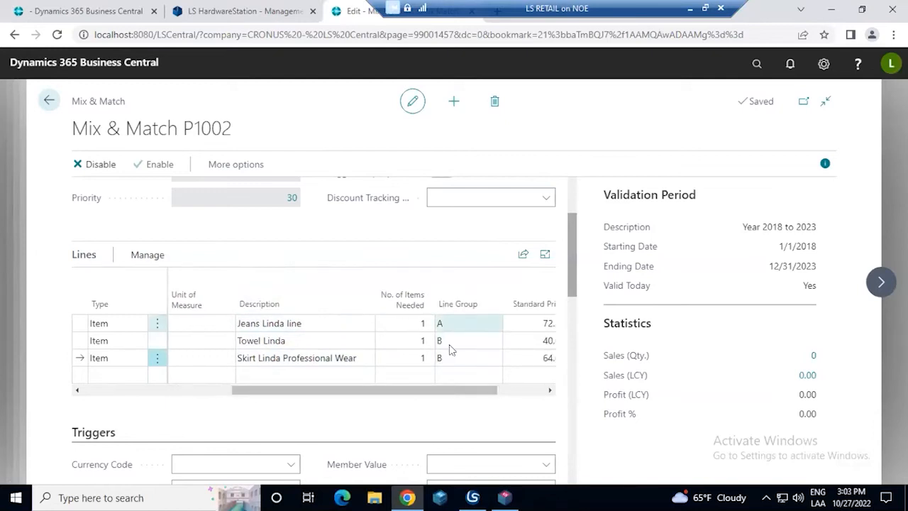
{"action": "left_click_drag", "start_coordinate": [441, 388], "coordinate": [255, 373]}
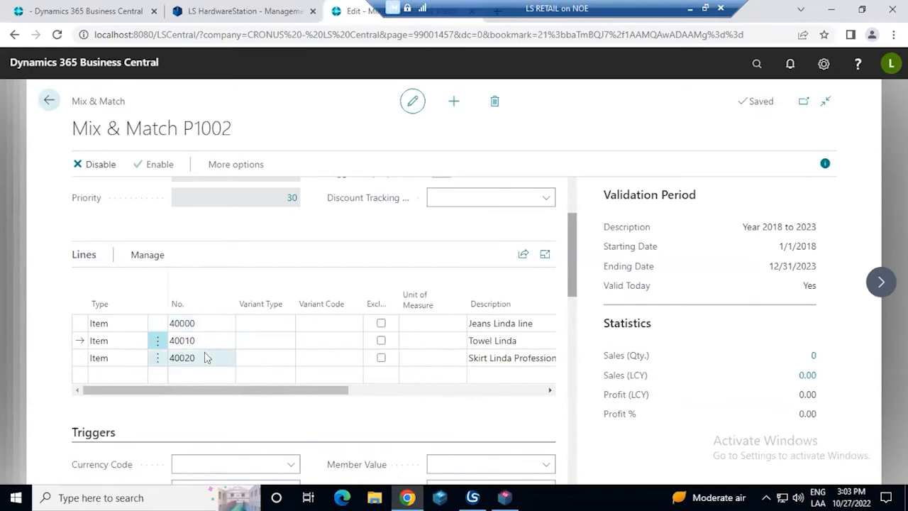
Examine the offer's Discount % Value under Benefits and the Member Value field under Triggers
{"action": "scroll", "coordinate": [213, 350], "scroll_direction": "down", "scroll_amount": 2}
{"action": "scroll", "coordinate": [214, 350], "scroll_direction": "down", "scroll_amount": 3}
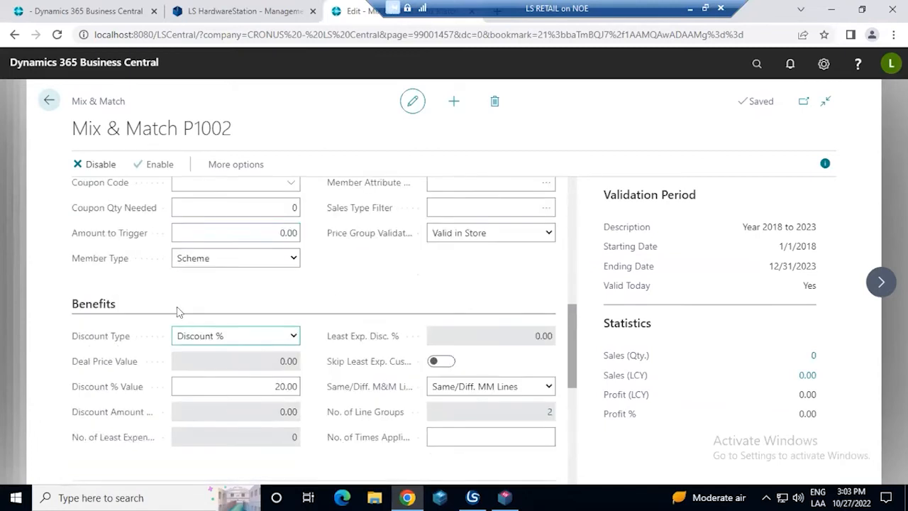
{"action": "left_click", "coordinate": [275, 387]}
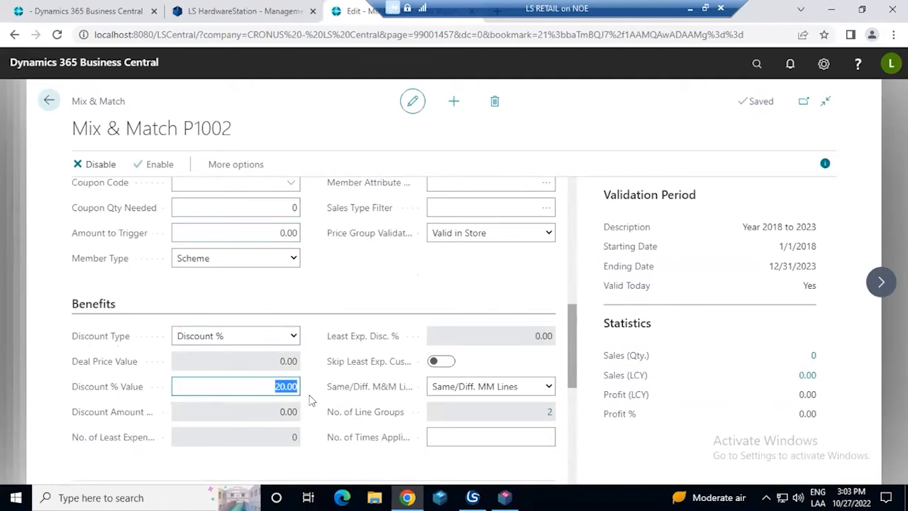
{"action": "scroll", "coordinate": [344, 361], "scroll_direction": "up", "scroll_amount": 1}
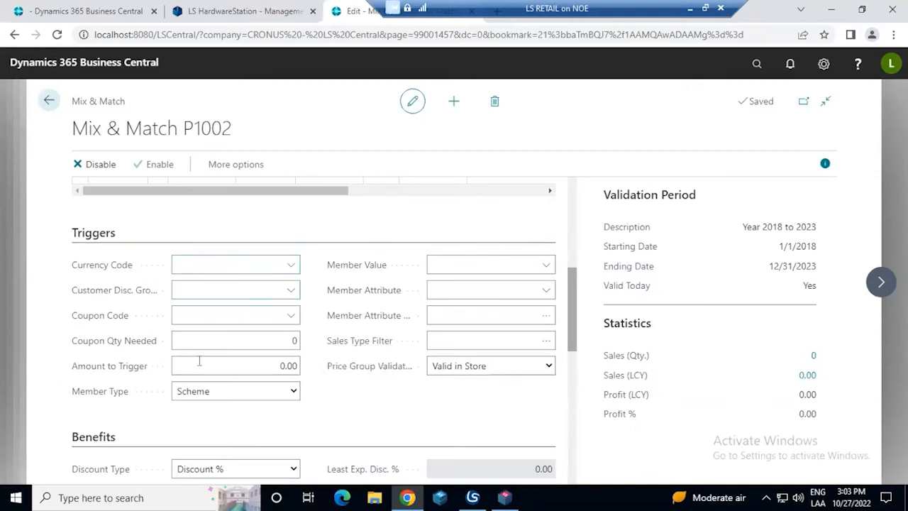
{"action": "left_click", "coordinate": [544, 265]}
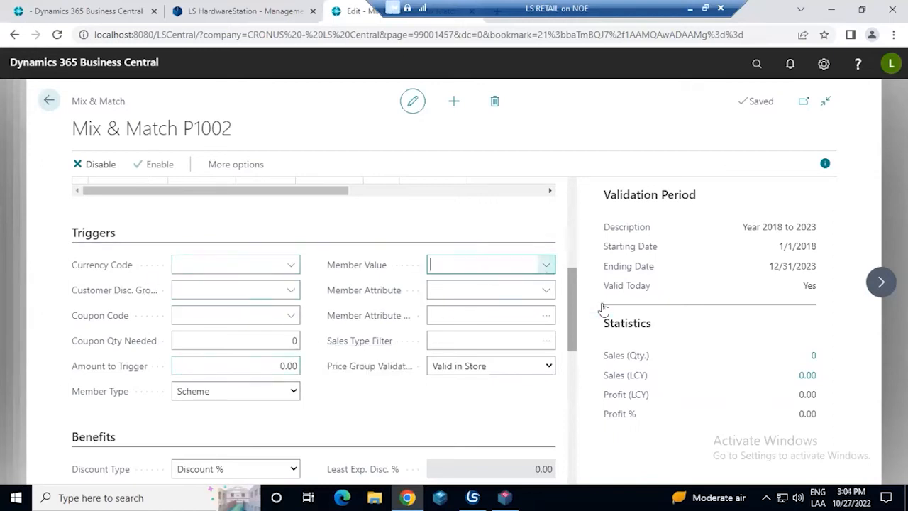
Recheck the offer's description in the General section and the item descriptions in its lines
{"action": "scroll", "coordinate": [354, 290], "scroll_direction": "up", "scroll_amount": 5}
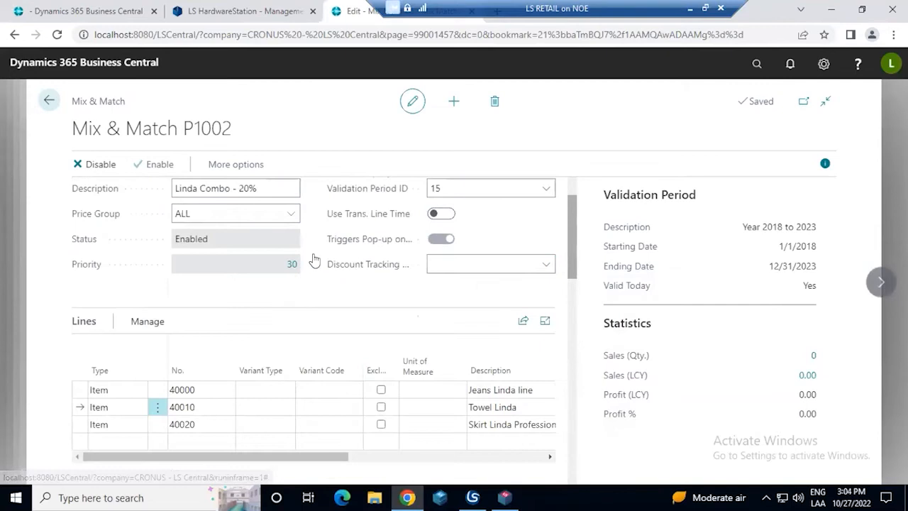
{"action": "left_click", "coordinate": [247, 256]}
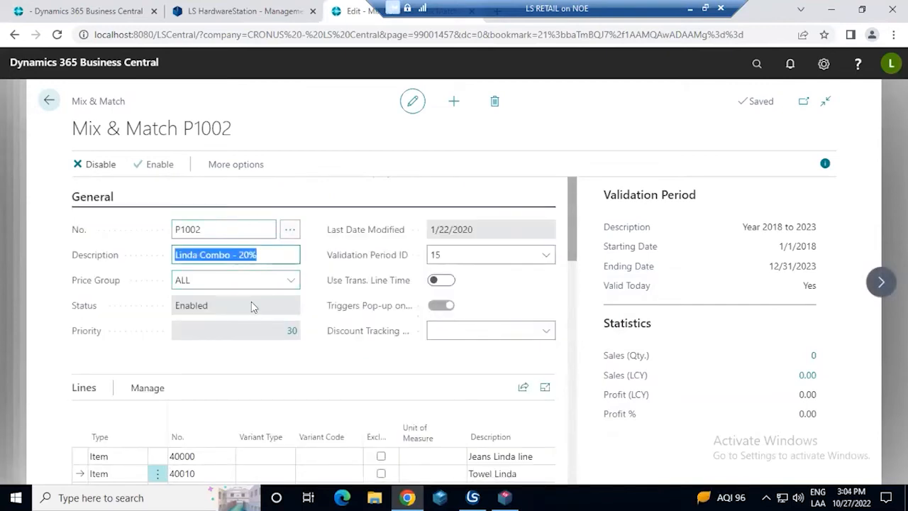
{"action": "scroll", "coordinate": [227, 328], "scroll_direction": "down", "scroll_amount": 2}
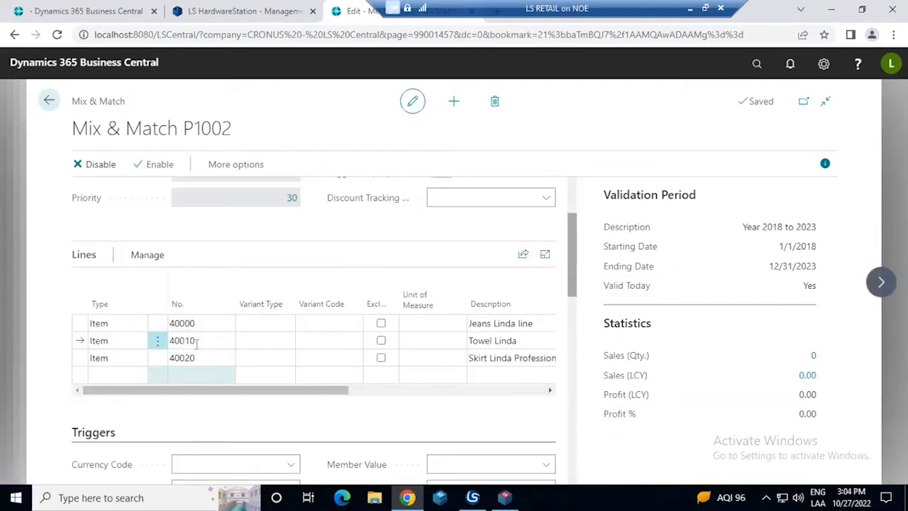
{"action": "left_click", "coordinate": [470, 323]}
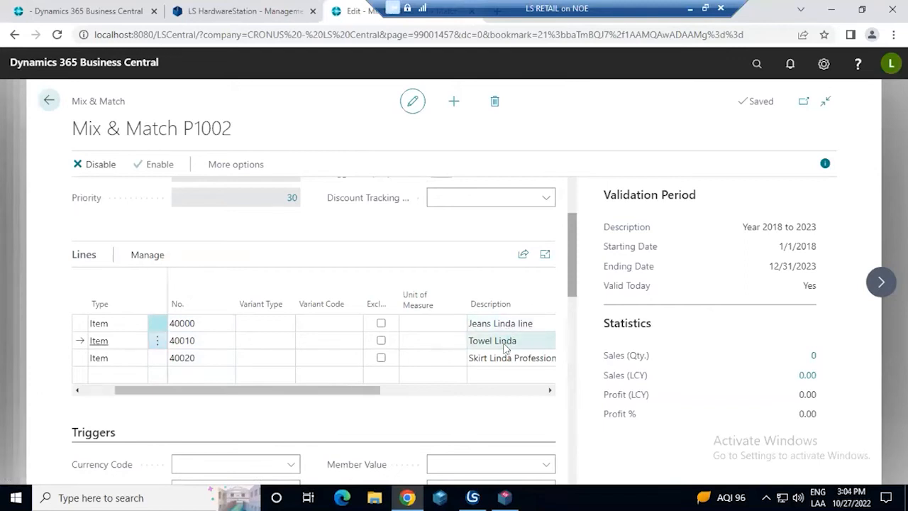
{"action": "left_click", "coordinate": [458, 360]}
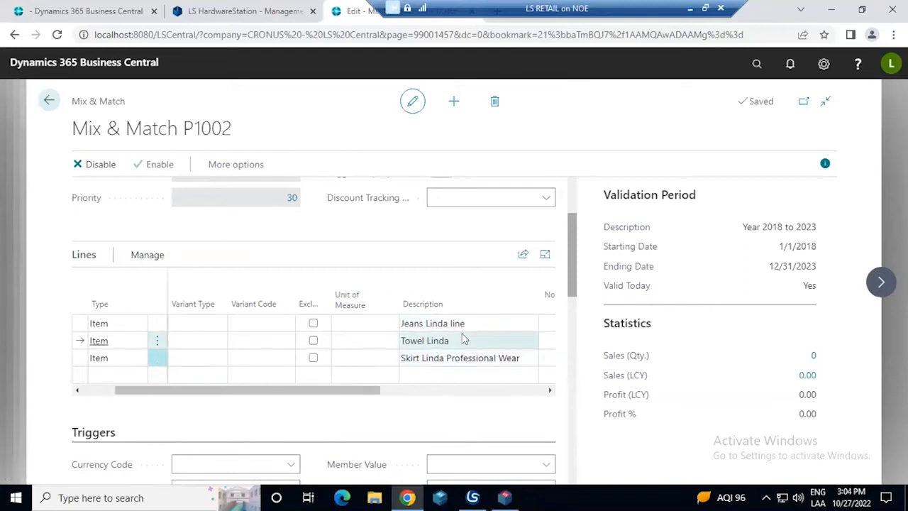
{"action": "left_click", "coordinate": [458, 325]}
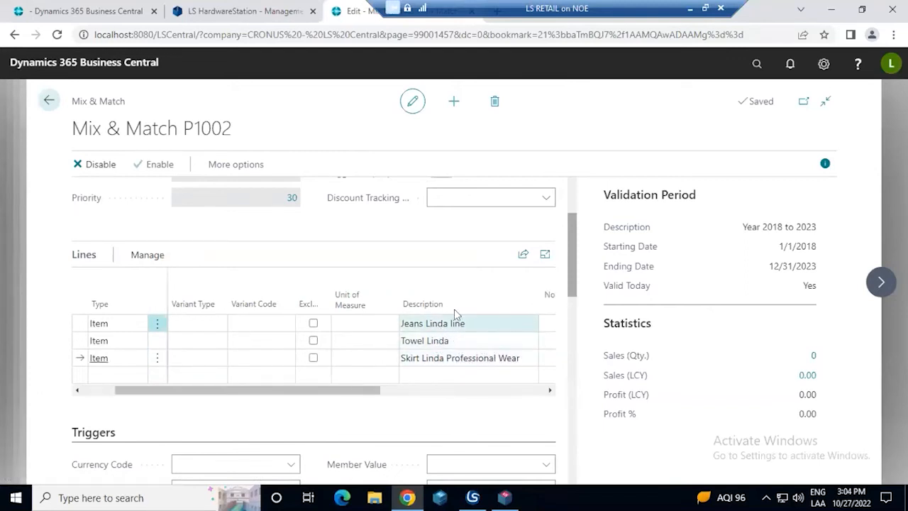
Set the offer's trigger Member Value to CH2-SILVER and its Member Attribute to BIRTHDAY
{"action": "scroll", "coordinate": [497, 364], "scroll_direction": "down", "scroll_amount": 2}
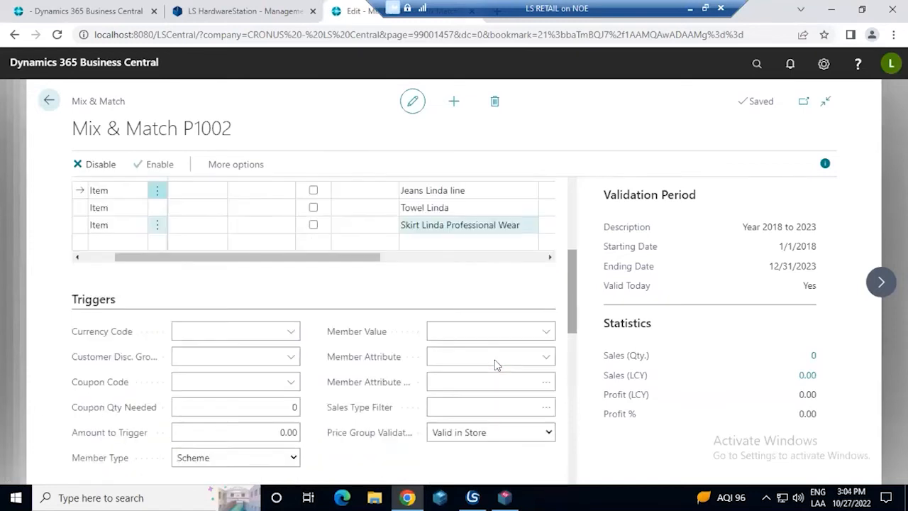
{"action": "left_click", "coordinate": [543, 335]}
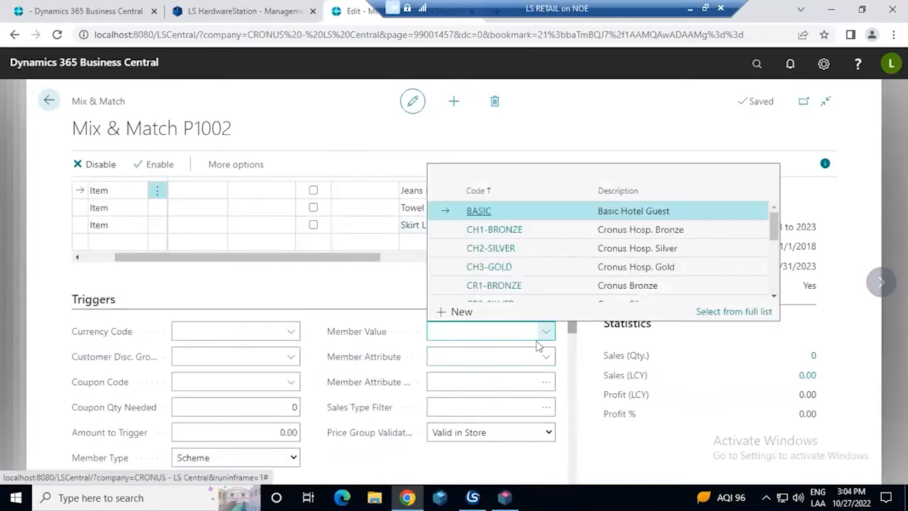
{"action": "left_click", "coordinate": [532, 249]}
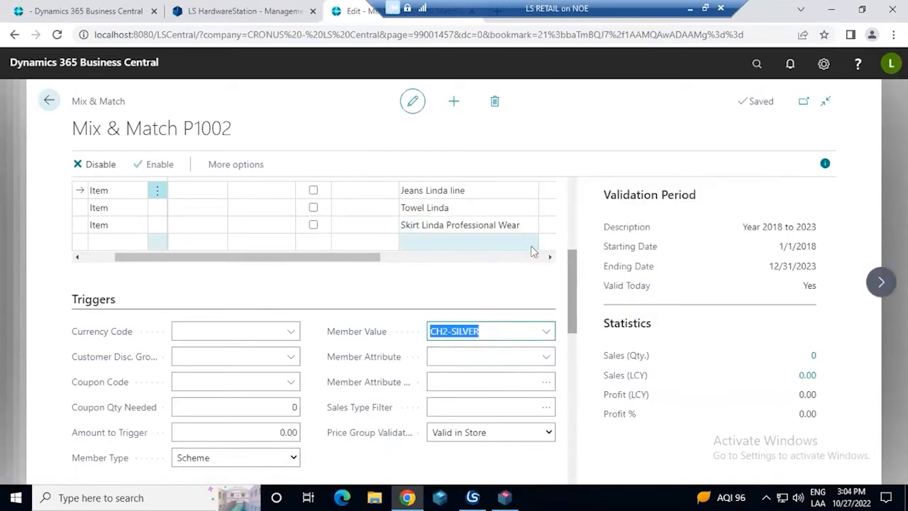
{"action": "left_click", "coordinate": [543, 355]}
{"action": "left_click", "coordinate": [545, 355]}
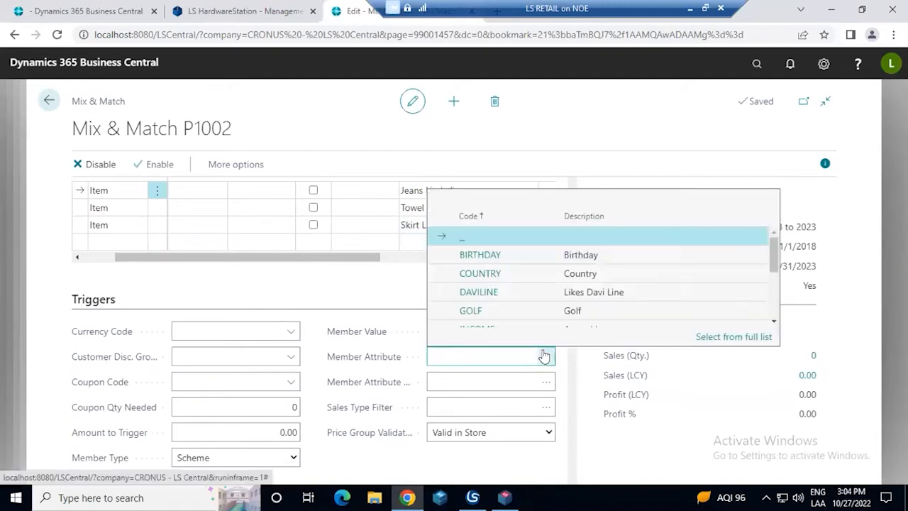
{"action": "left_click", "coordinate": [508, 260]}
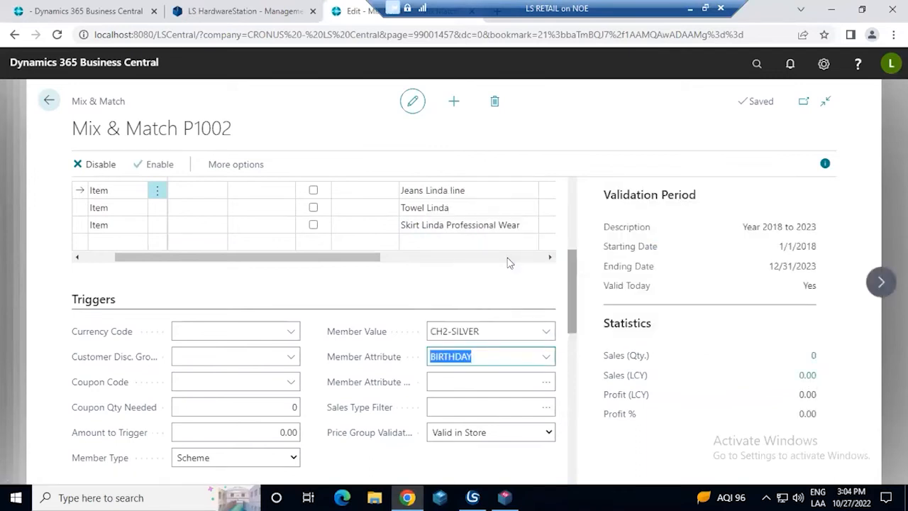
View the Yes and No options in the Member Attribute Lookup for BIRTHDAY, and cancel without choosing a value
{"action": "left_click", "coordinate": [548, 383]}
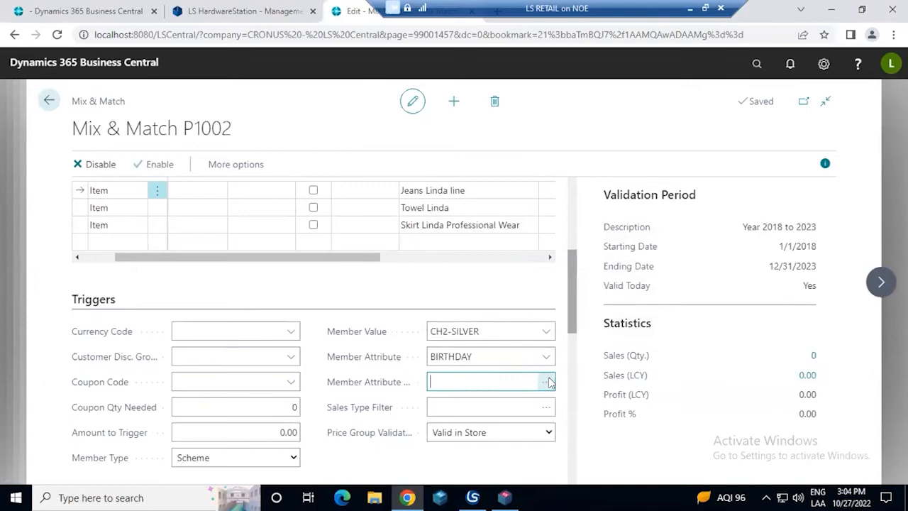
{"action": "left_click", "coordinate": [548, 382]}
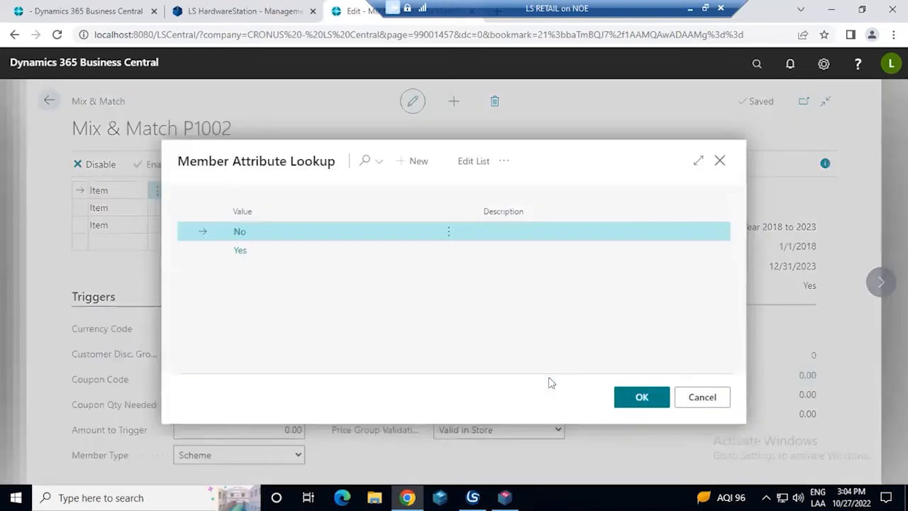
{"action": "left_click", "coordinate": [268, 255]}
{"action": "left_click", "coordinate": [357, 231]}
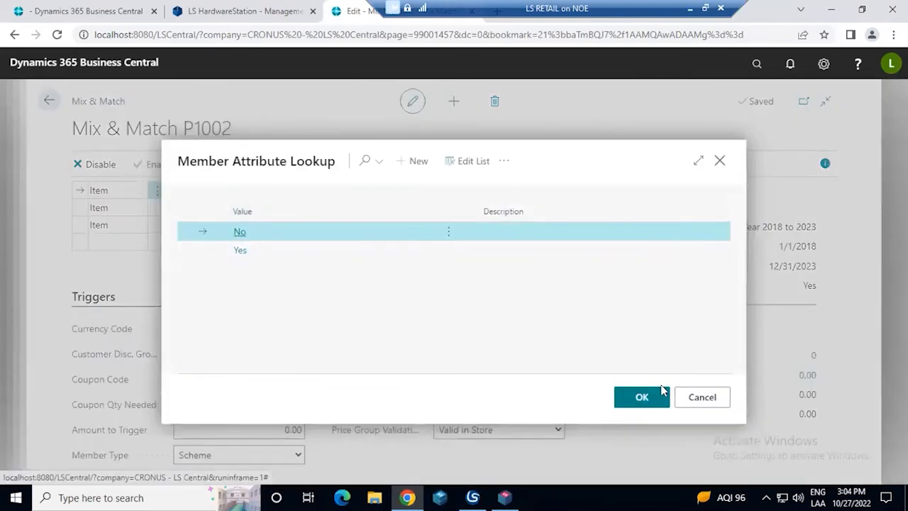
{"action": "left_click", "coordinate": [691, 401]}
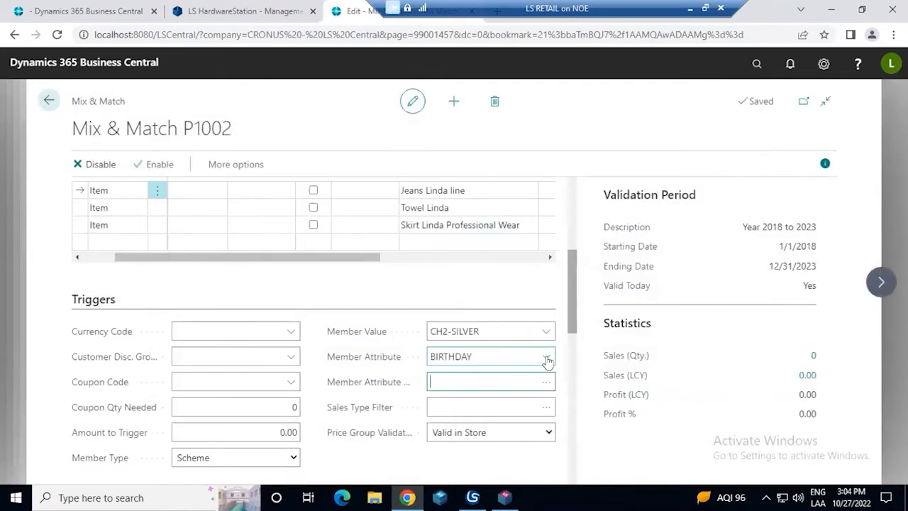
Change the offer's trigger Member Attribute to TIMLINE and set its Member Attribute Value to Yes
{"action": "left_click", "coordinate": [546, 357]}
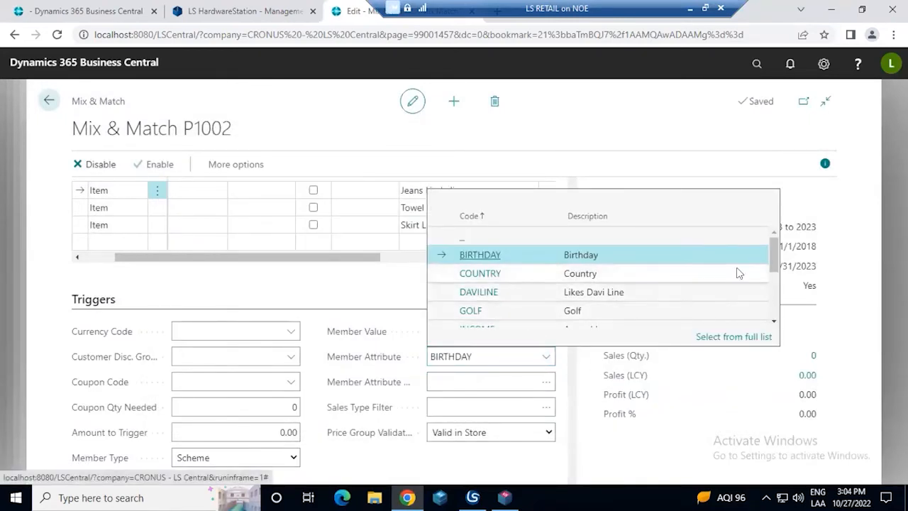
{"action": "left_click_drag", "start_coordinate": [772, 254], "coordinate": [772, 297]}
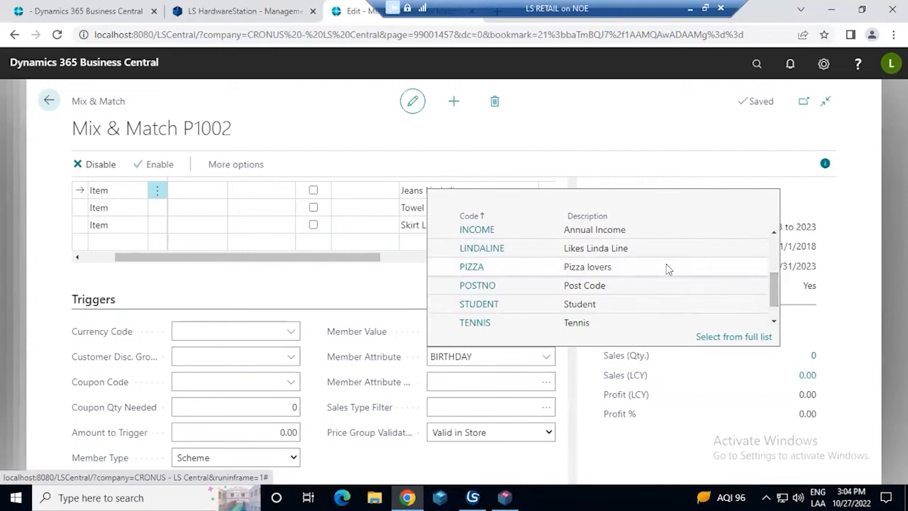
{"action": "left_click_drag", "start_coordinate": [773, 288], "coordinate": [771, 310]}
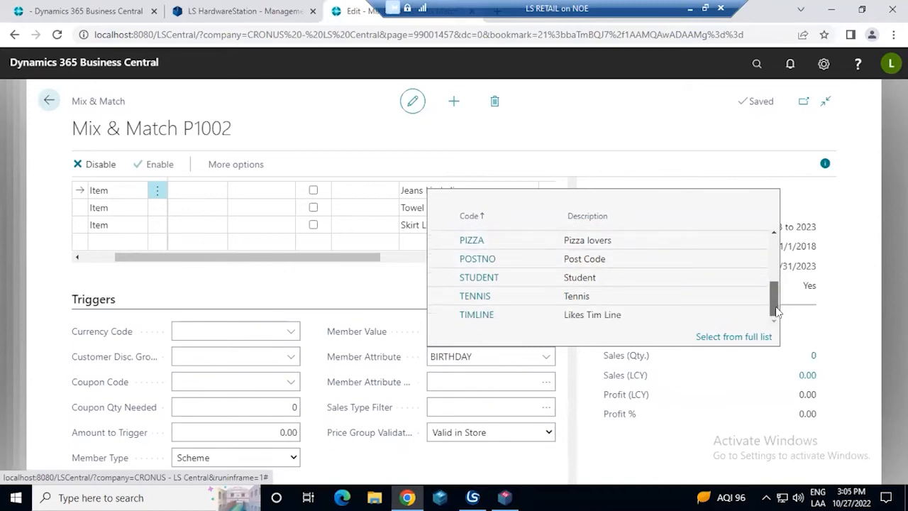
{"action": "left_click", "coordinate": [606, 318]}
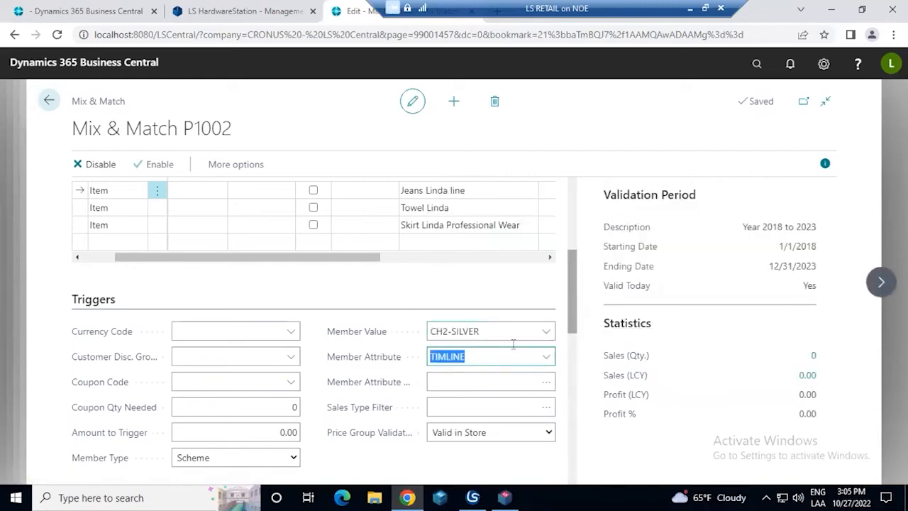
{"action": "left_click", "coordinate": [544, 382]}
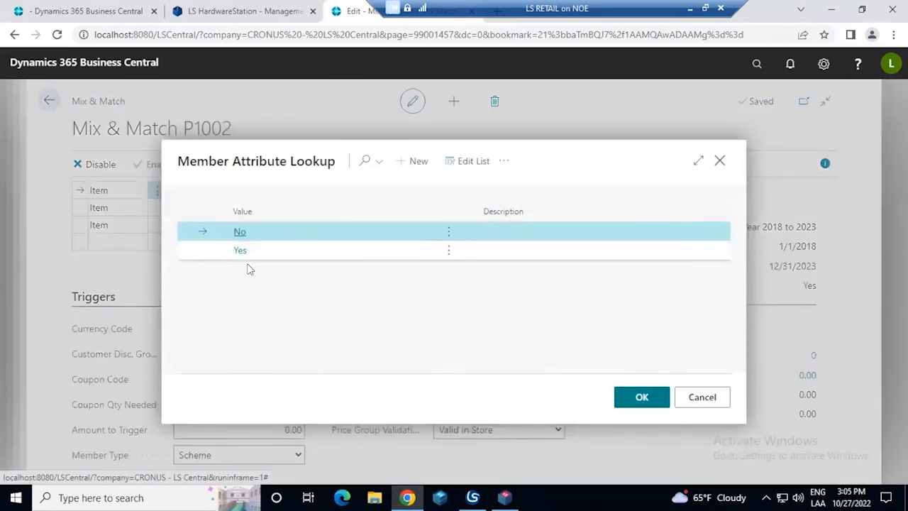
{"action": "left_click", "coordinate": [260, 254]}
{"action": "left_click", "coordinate": [636, 393]}
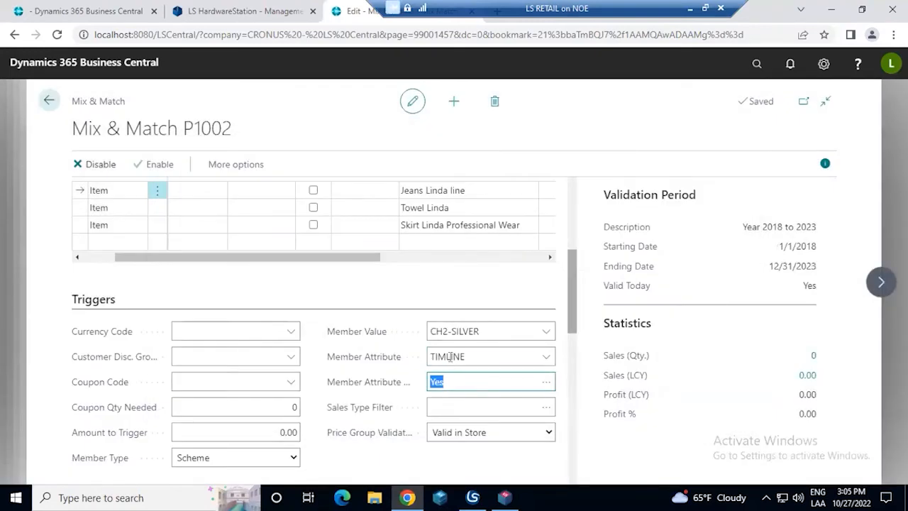
Review the Member Attribute and Member Attribute Value under Triggers, and the offer's description in the General section
{"action": "left_click", "coordinate": [450, 357]}
{"action": "left_click", "coordinate": [456, 382]}
{"action": "scroll", "coordinate": [373, 347], "scroll_direction": "up", "scroll_amount": 3}
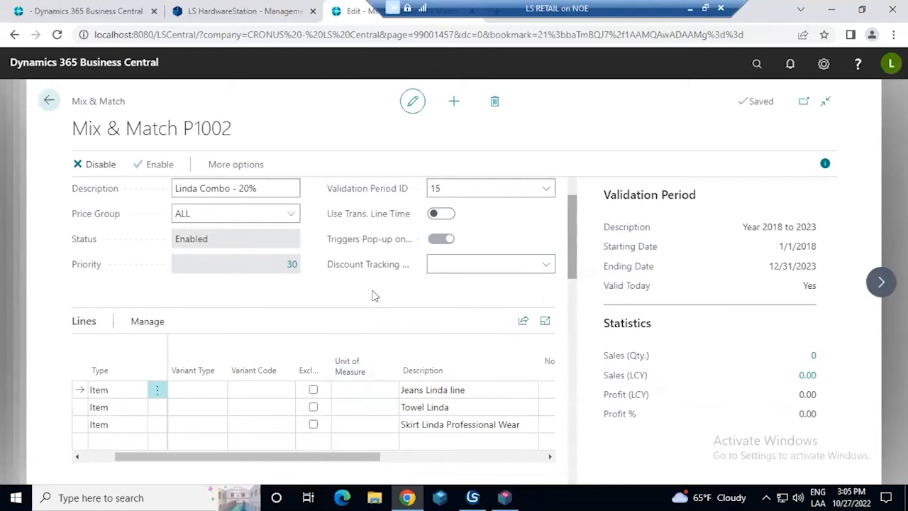
{"action": "scroll", "coordinate": [374, 296], "scroll_direction": "up", "scroll_amount": 1}
{"action": "left_click", "coordinate": [268, 252]}
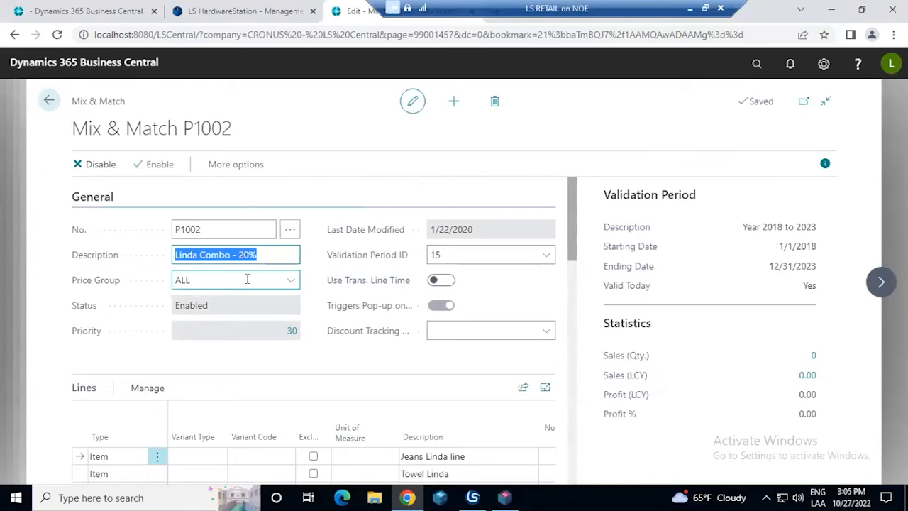
Clear the Member Attribute Value, Member Attribute and Member Value from the offer's triggers
{"action": "scroll", "coordinate": [425, 249], "scroll_direction": "down", "scroll_amount": 6}
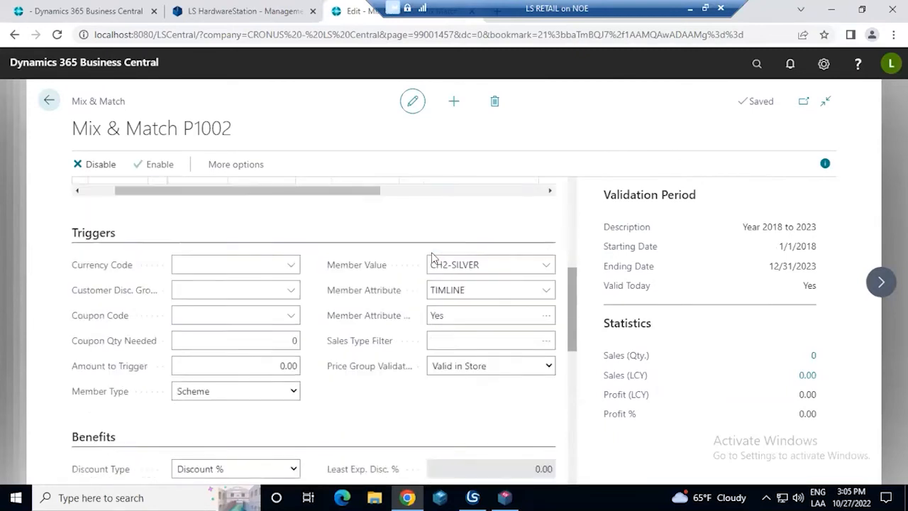
{"action": "left_click", "coordinate": [466, 248]}
{"action": "key", "text": "BackSpace"}
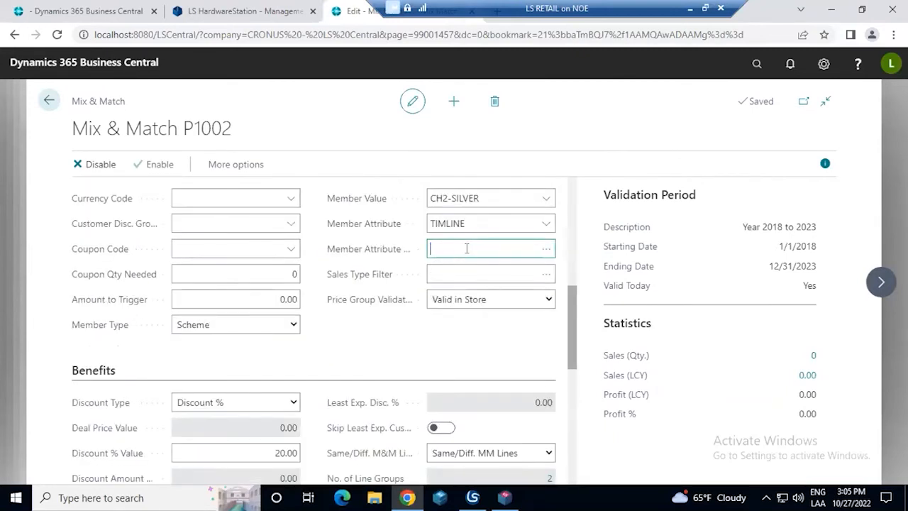
{"action": "left_click", "coordinate": [476, 224]}
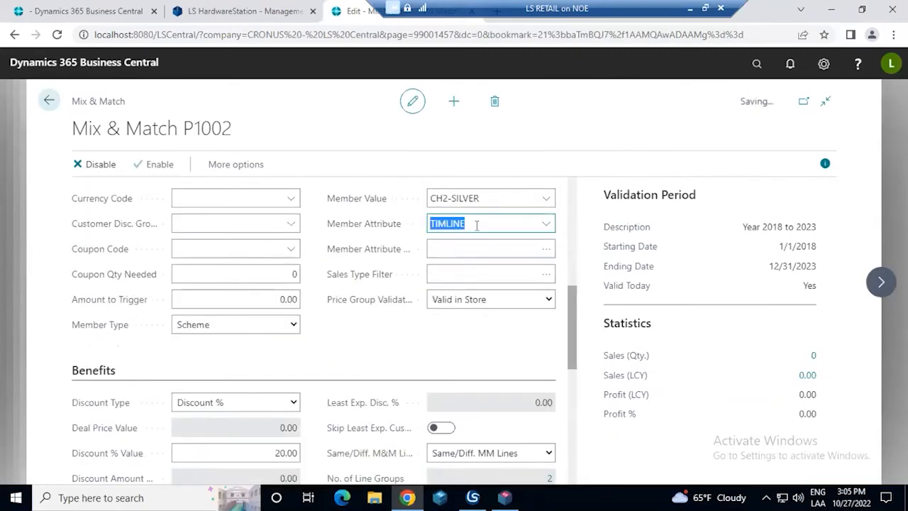
{"action": "key", "text": "BackSpace"}
{"action": "left_click", "coordinate": [360, 334]}
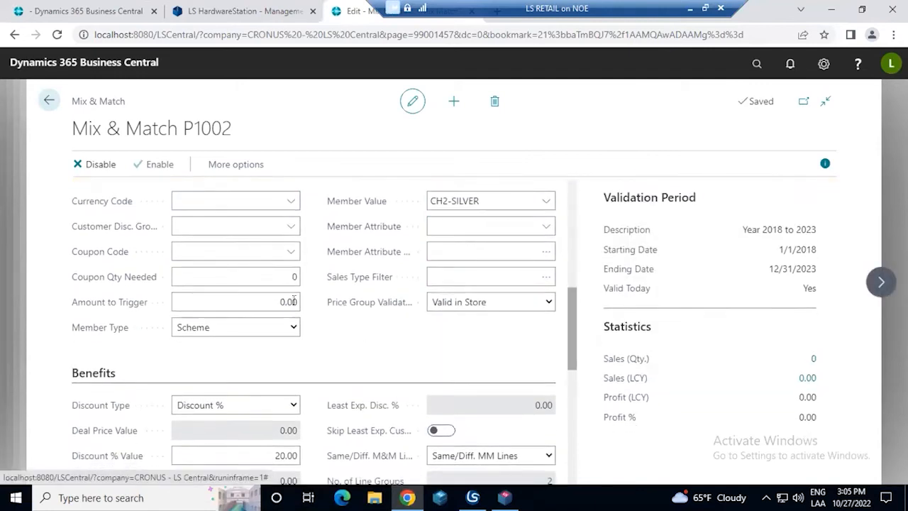
{"action": "left_click", "coordinate": [291, 298]}
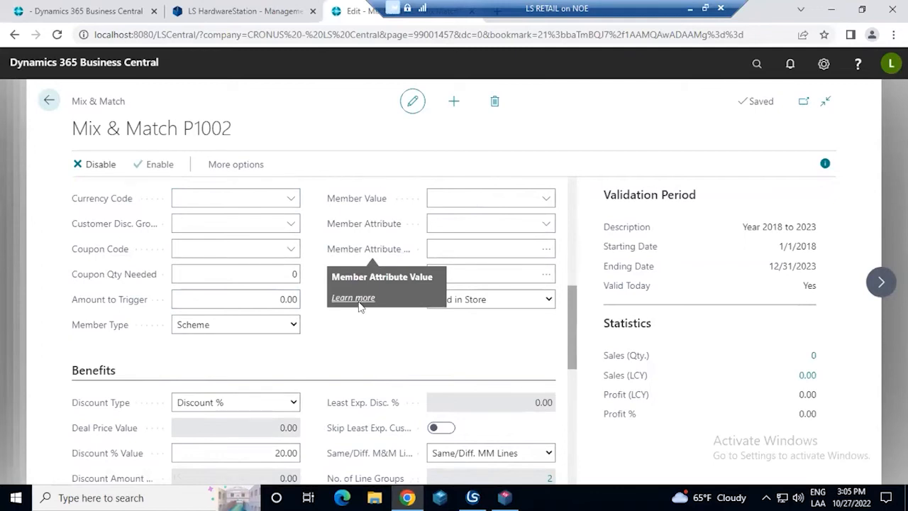
Check the offer's description and view the Member Type choices Scheme and Club under Triggers, keeping Scheme
{"action": "left_click_drag", "start_coordinate": [67, 136], "coordinate": [234, 140]}
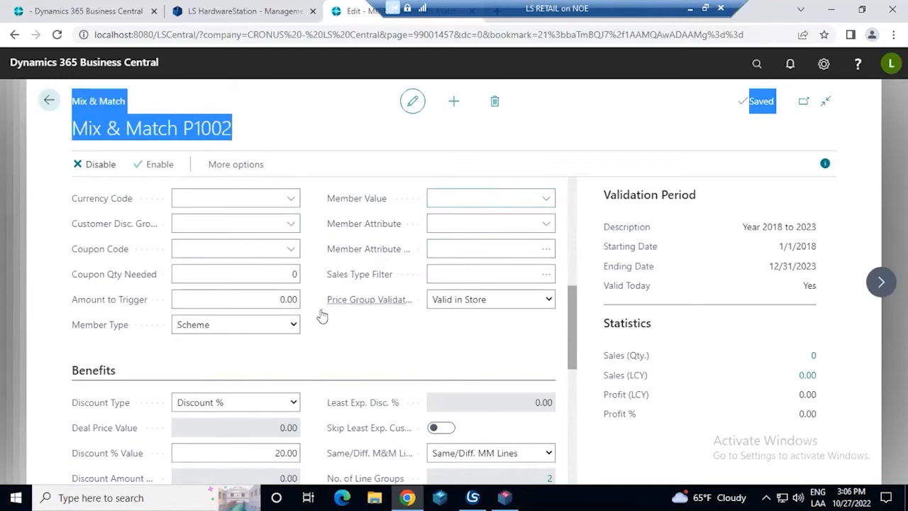
{"action": "left_click", "coordinate": [295, 326]}
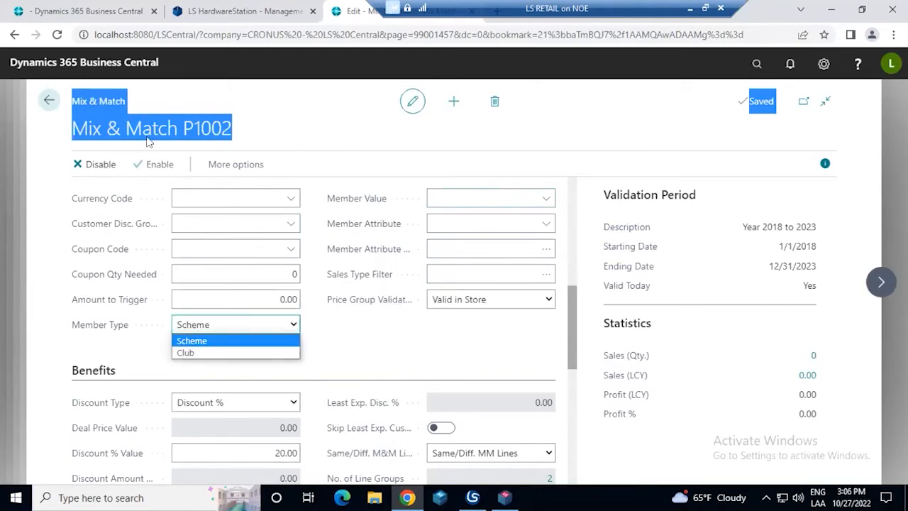
{"action": "scroll", "coordinate": [248, 199], "scroll_direction": "up", "scroll_amount": 5}
{"action": "left_click", "coordinate": [263, 202]}
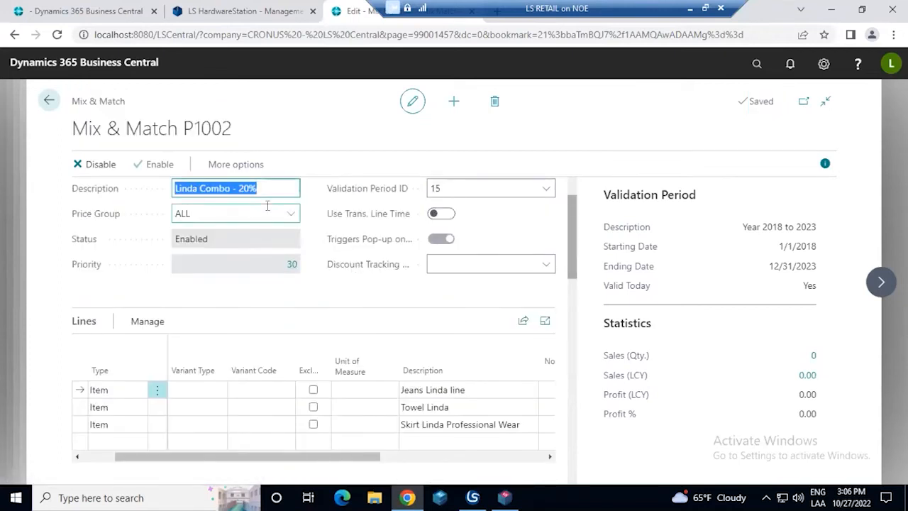
{"action": "scroll", "coordinate": [188, 263], "scroll_direction": "down", "scroll_amount": 4}
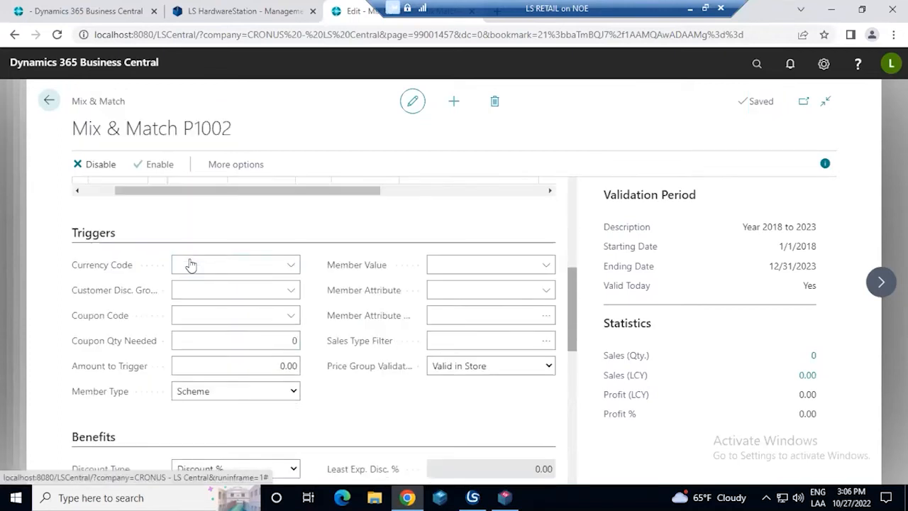
{"action": "left_click", "coordinate": [275, 393]}
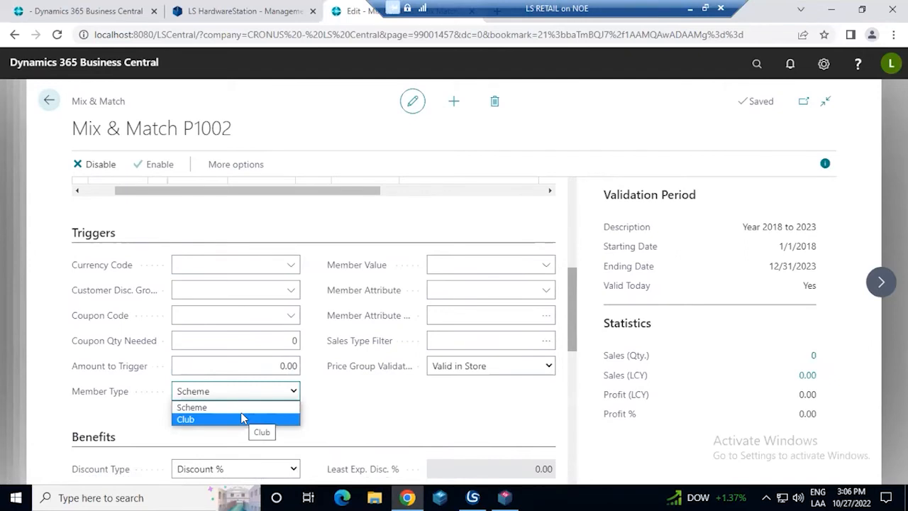
{"action": "left_click", "coordinate": [329, 415]}
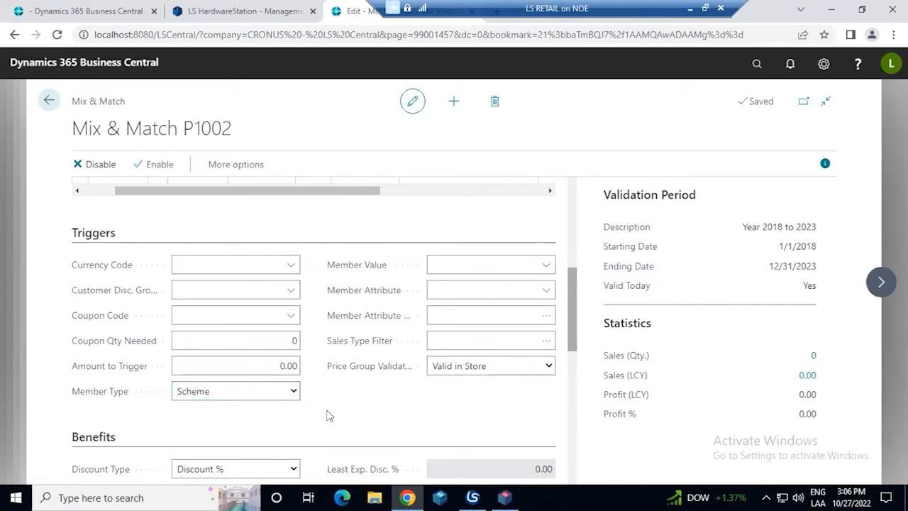
Inspect the Discount % Value in the offer's Benefits section
{"action": "scroll", "coordinate": [328, 414], "scroll_direction": "down", "scroll_amount": 3}
{"action": "scroll", "coordinate": [329, 415], "scroll_direction": "down", "scroll_amount": 1}
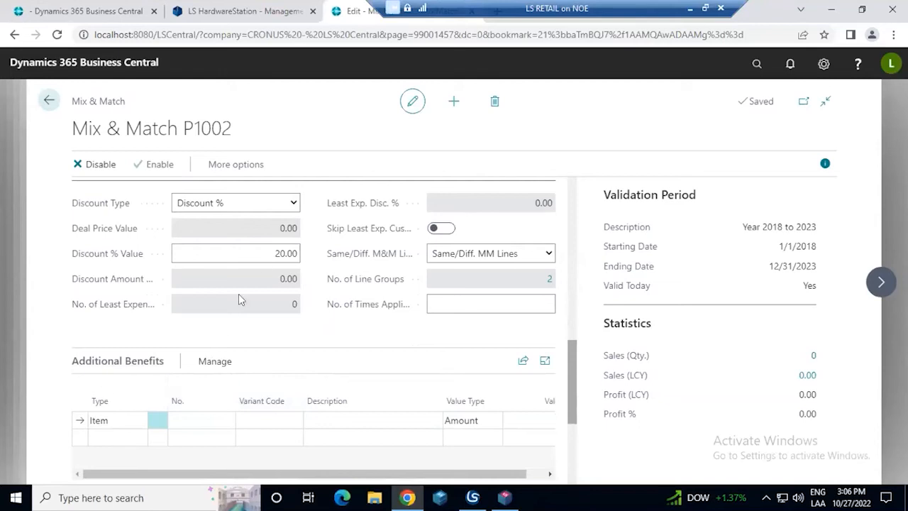
{"action": "left_click", "coordinate": [269, 253]}
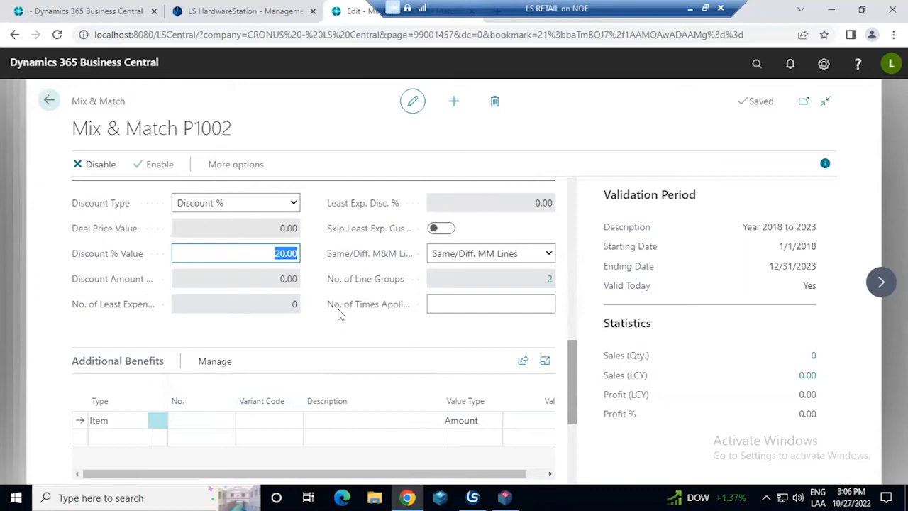
{"action": "scroll", "coordinate": [315, 310], "scroll_direction": "up", "scroll_amount": 2}
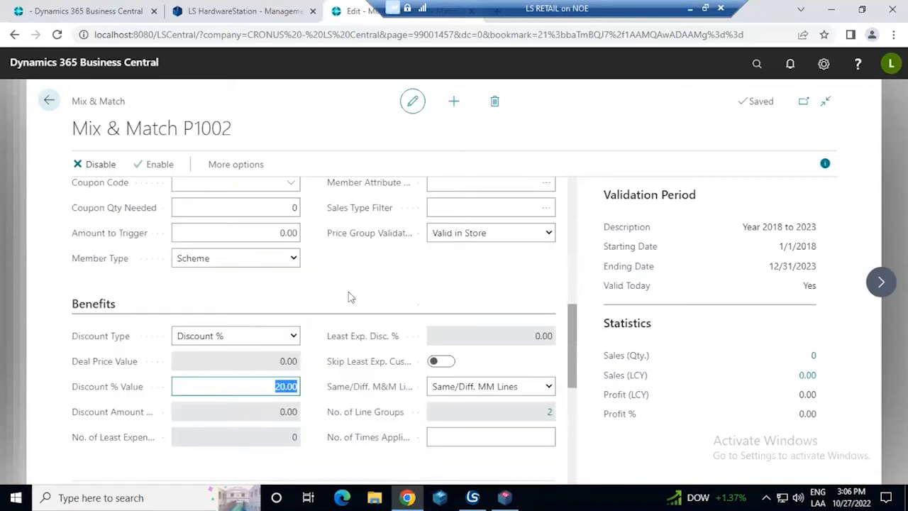
Close the Mix & Match offer and its offer list to return to the CR1-BRONZE Member Scheme Card
{"action": "left_click", "coordinate": [48, 101]}
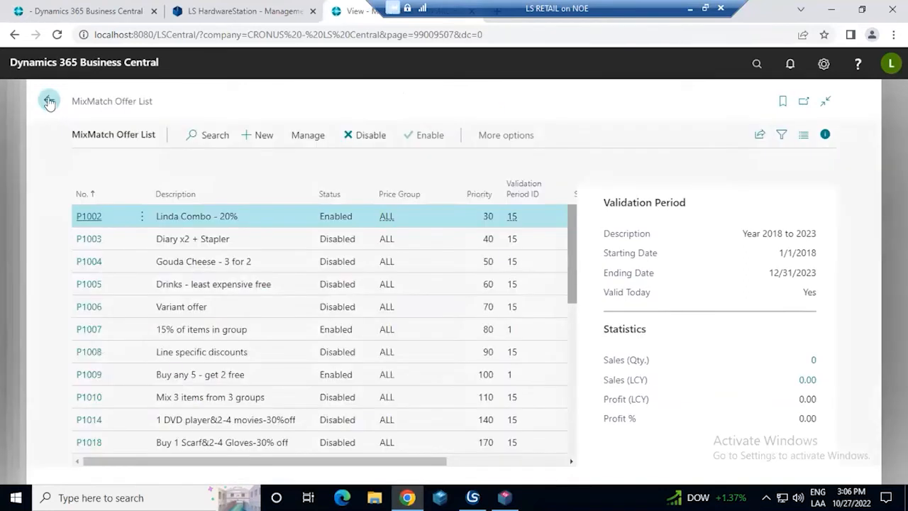
{"action": "left_click", "coordinate": [49, 101]}
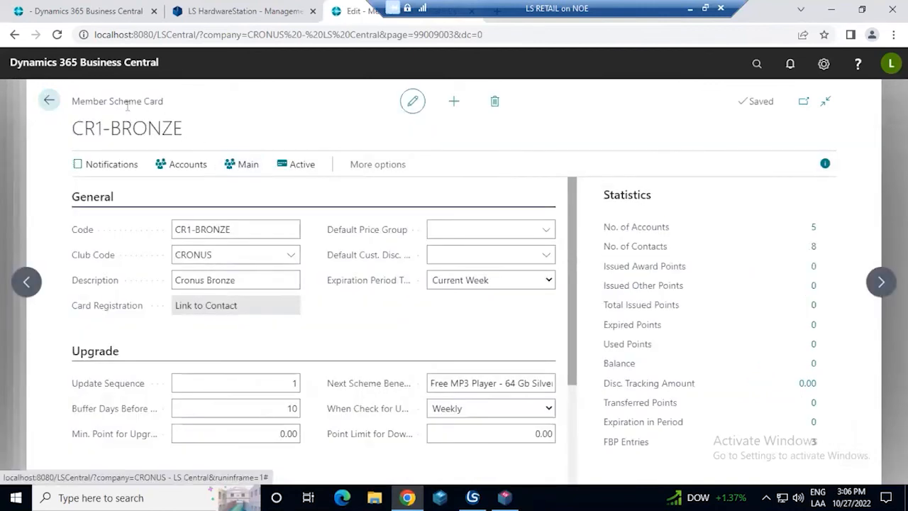
{"action": "left_click_drag", "start_coordinate": [85, 101], "coordinate": [142, 101]}
{"action": "left_click_drag", "start_coordinate": [159, 115], "coordinate": [209, 127]}
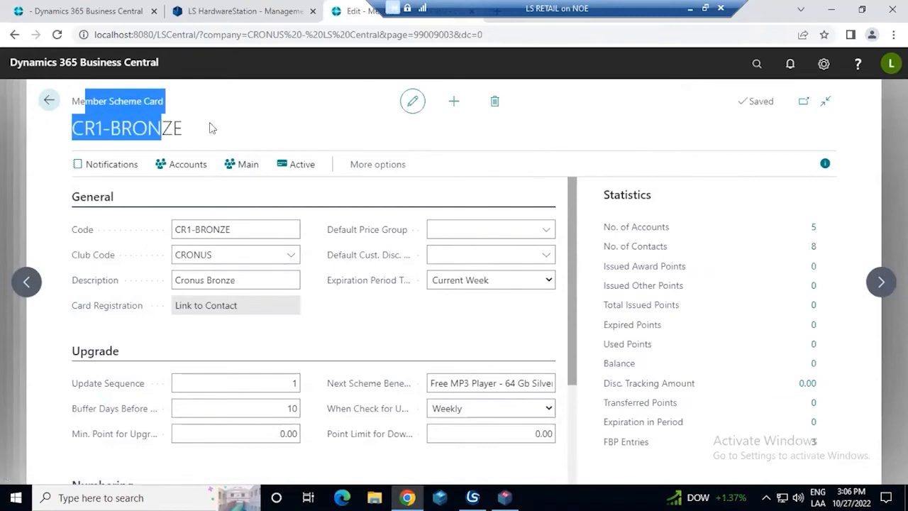
View the discount tracking numbers available in the CR1-BRONZE scheme's Discount Limitation setup, and close it without choosing one
{"action": "left_click", "coordinate": [350, 166]}
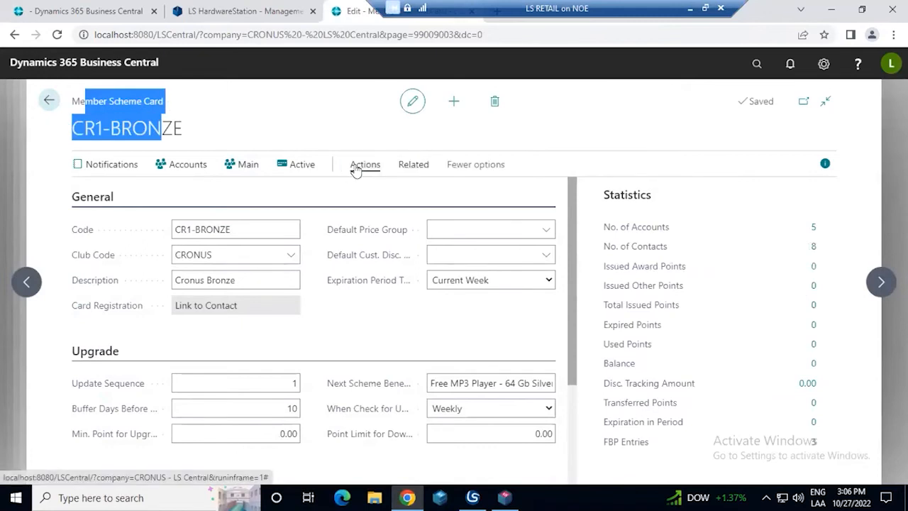
{"action": "left_click", "coordinate": [130, 192]}
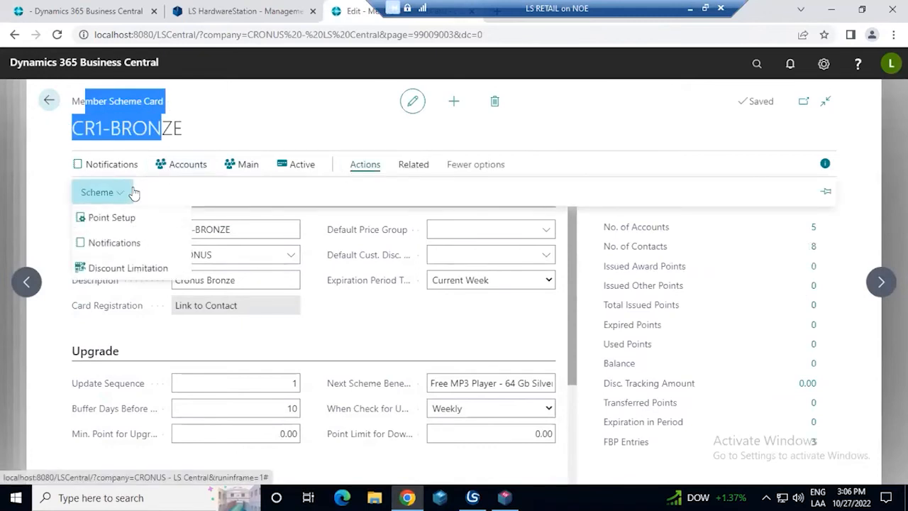
{"action": "left_click", "coordinate": [134, 267]}
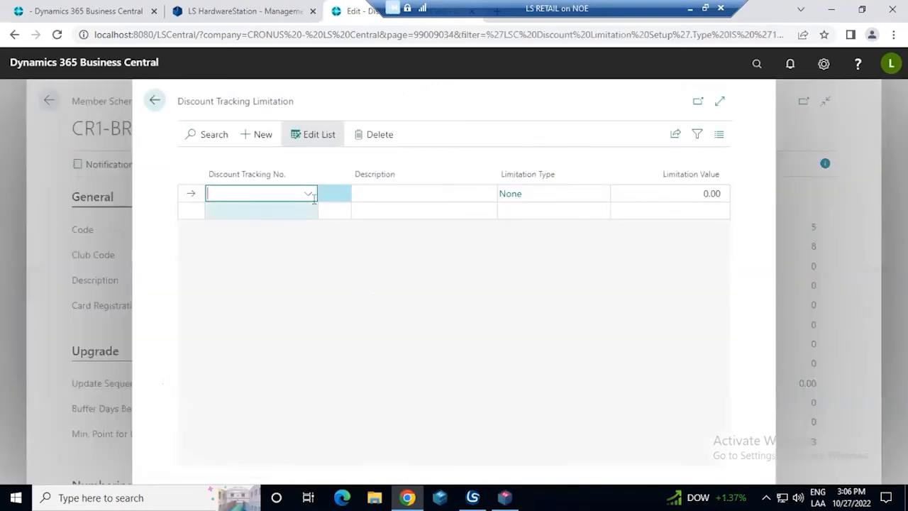
{"action": "left_click", "coordinate": [312, 198]}
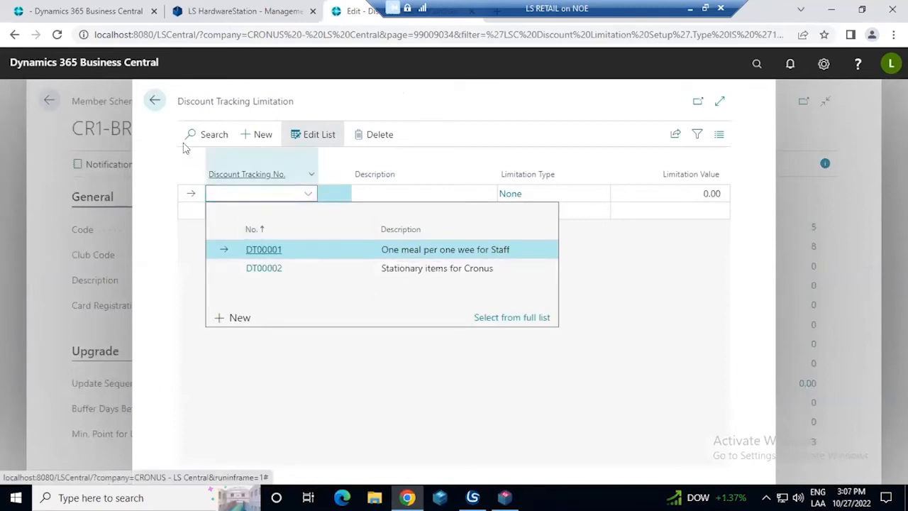
{"action": "left_click", "coordinate": [155, 101]}
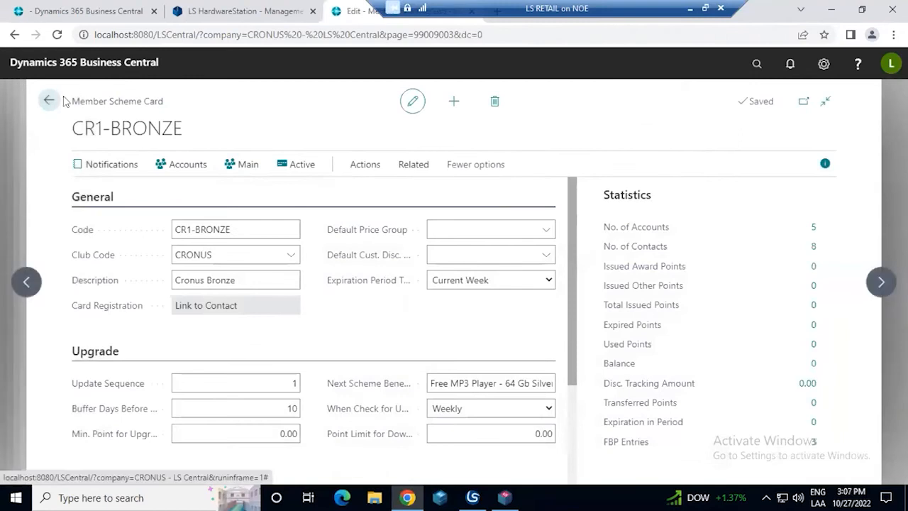
Return to the Member Scheme List, look through the schemes and select the SILVER hotel guest scheme
{"action": "left_click", "coordinate": [47, 101]}
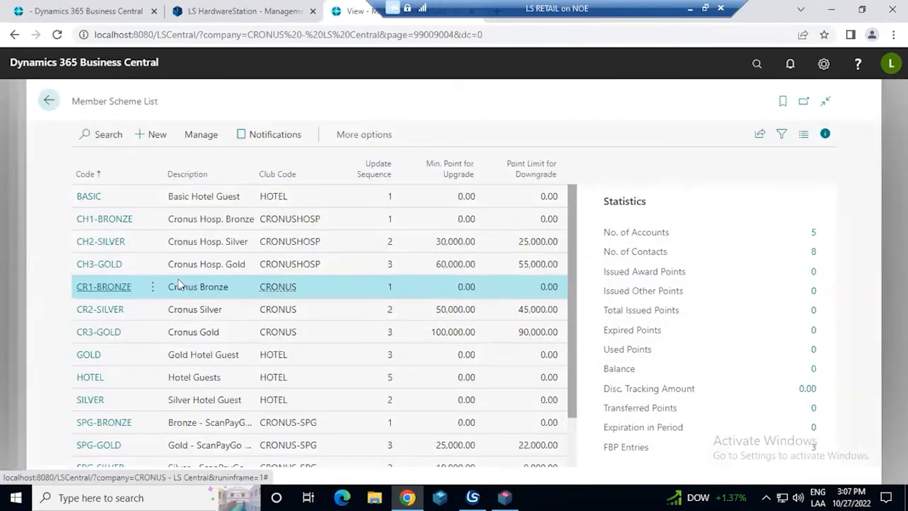
{"action": "scroll", "coordinate": [178, 285], "scroll_direction": "down", "scroll_amount": 2}
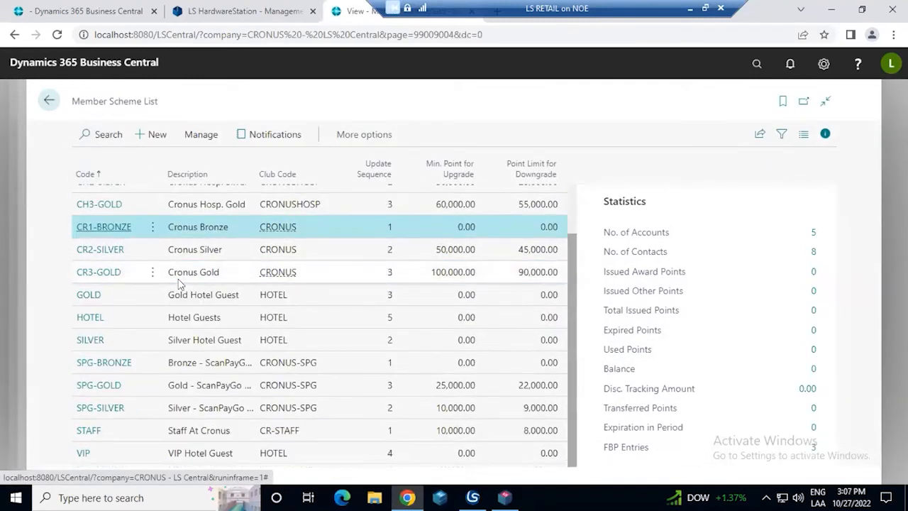
{"action": "scroll", "coordinate": [178, 285], "scroll_direction": "up", "scroll_amount": 2}
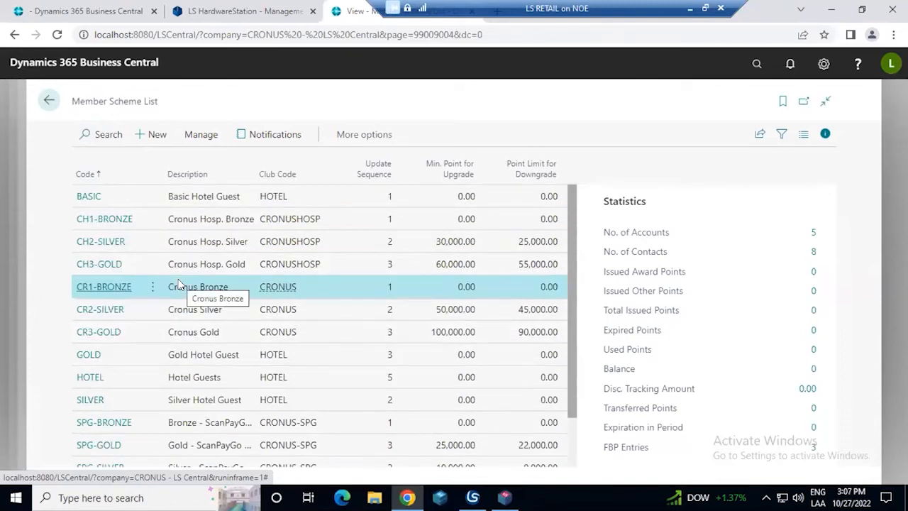
{"action": "scroll", "coordinate": [178, 285], "scroll_direction": "down", "scroll_amount": 2}
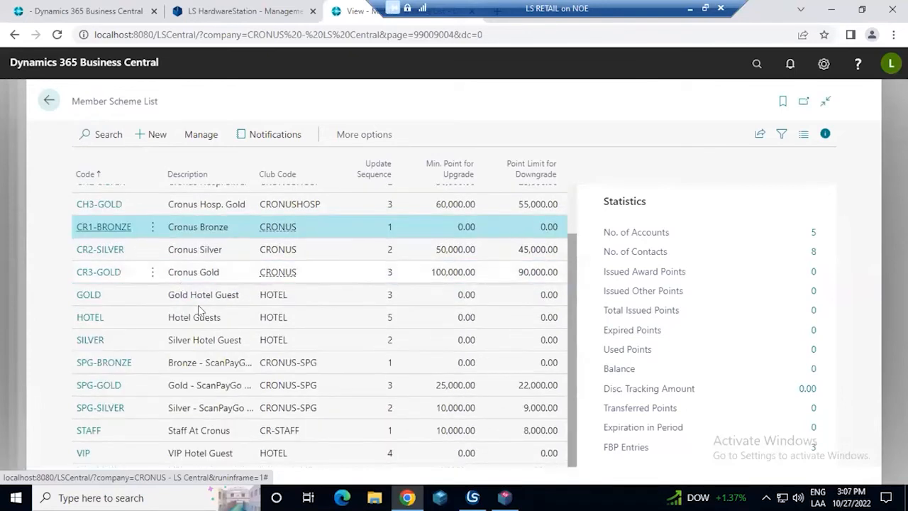
{"action": "left_click", "coordinate": [213, 323]}
{"action": "left_click", "coordinate": [221, 341]}
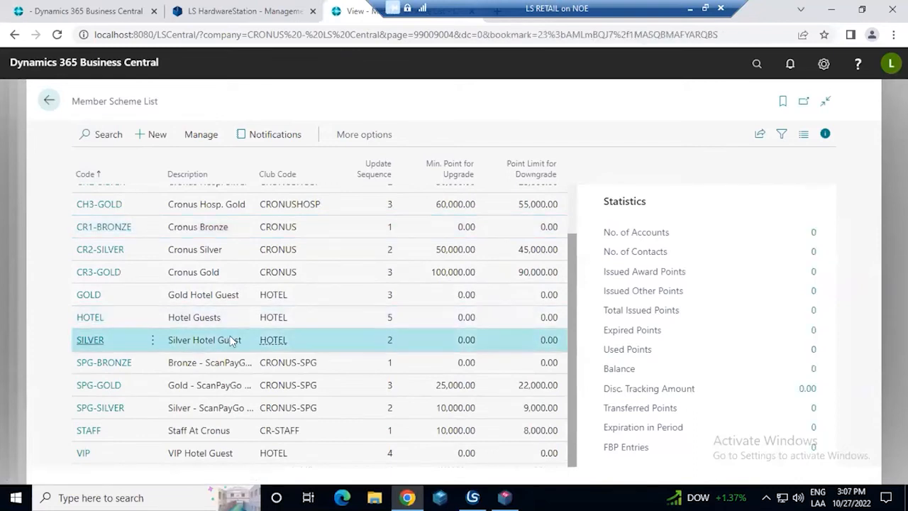
Open the Member Scheme Card of the STAFF scheme and bring up its Discount Limitation setup
{"action": "left_click", "coordinate": [221, 430]}
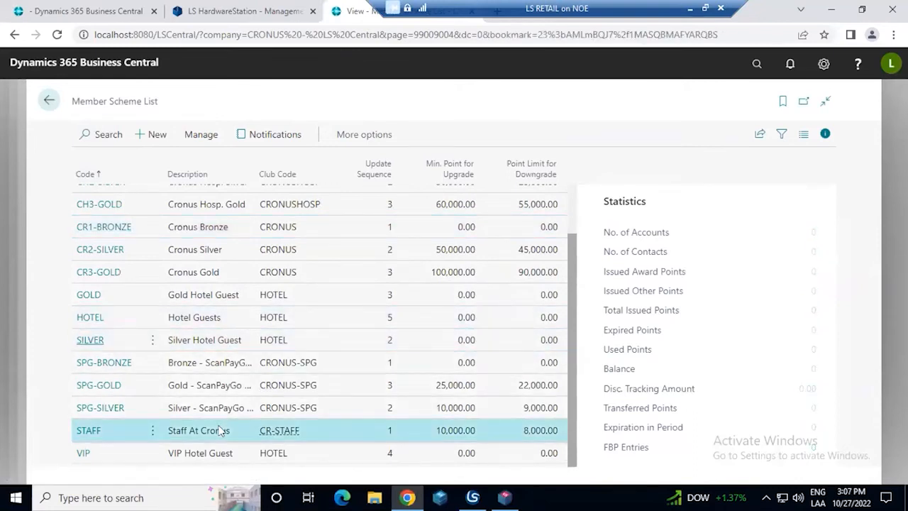
{"action": "left_click", "coordinate": [90, 430]}
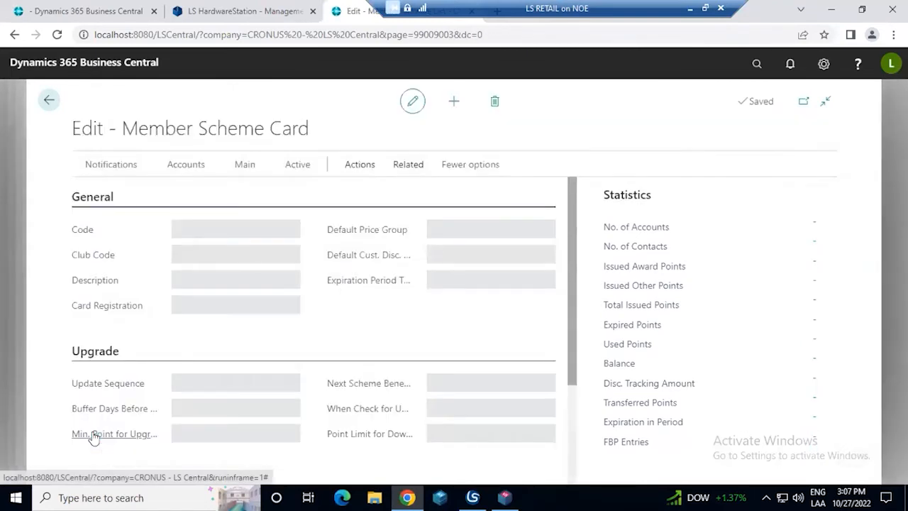
{"action": "left_click", "coordinate": [353, 174]}
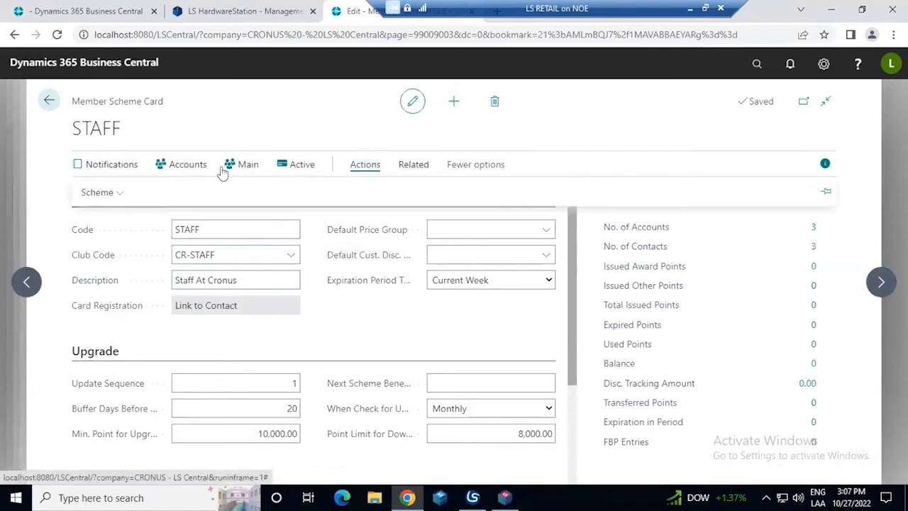
{"action": "left_click", "coordinate": [122, 195]}
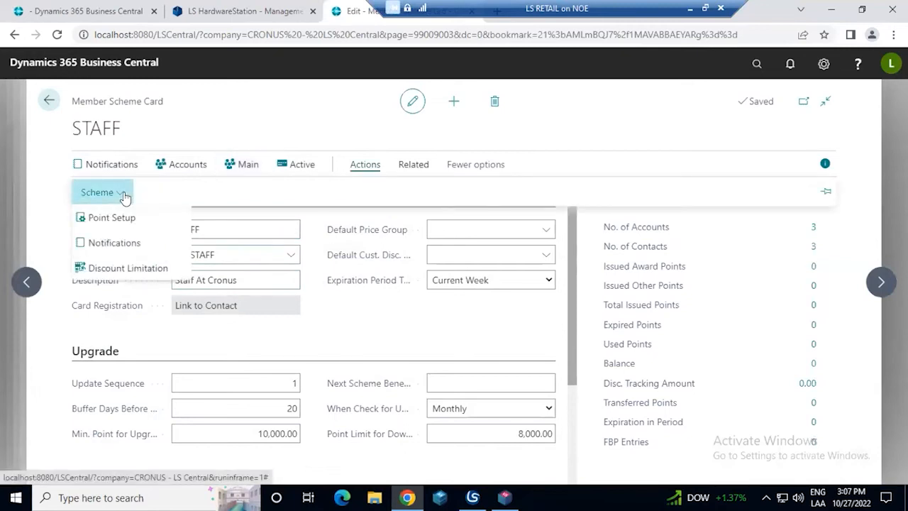
{"action": "left_click", "coordinate": [136, 270]}
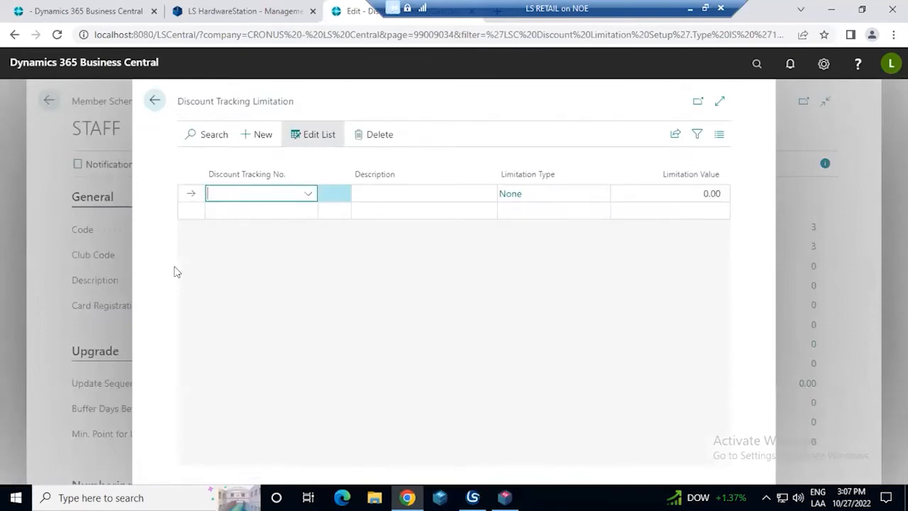
Add discount tracking number DT00001 to the STAFF scheme's limitations with a Limitation Value of 1
{"action": "left_click", "coordinate": [307, 194]}
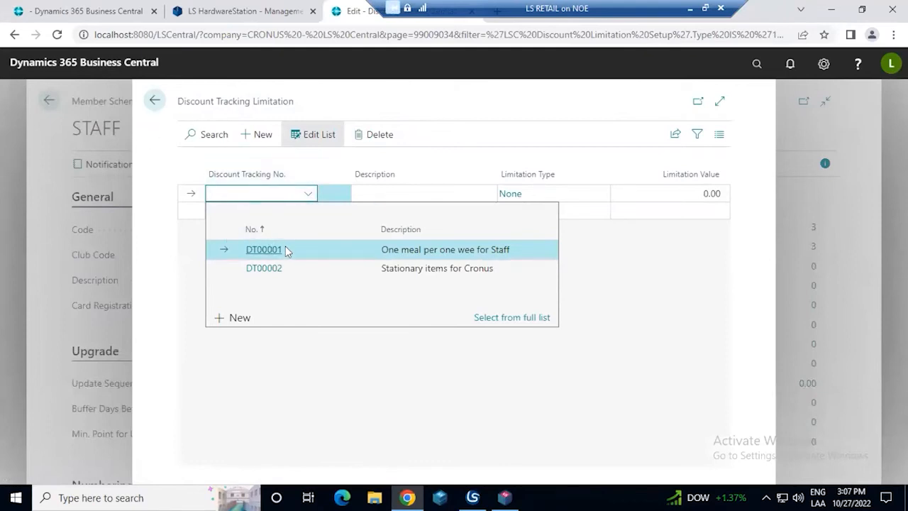
{"action": "left_click", "coordinate": [263, 249]}
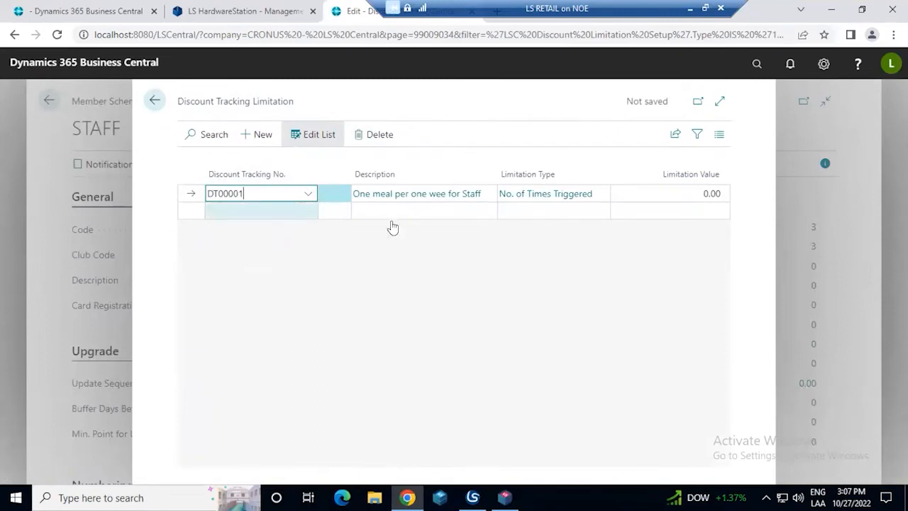
{"action": "left_click", "coordinate": [705, 193]}
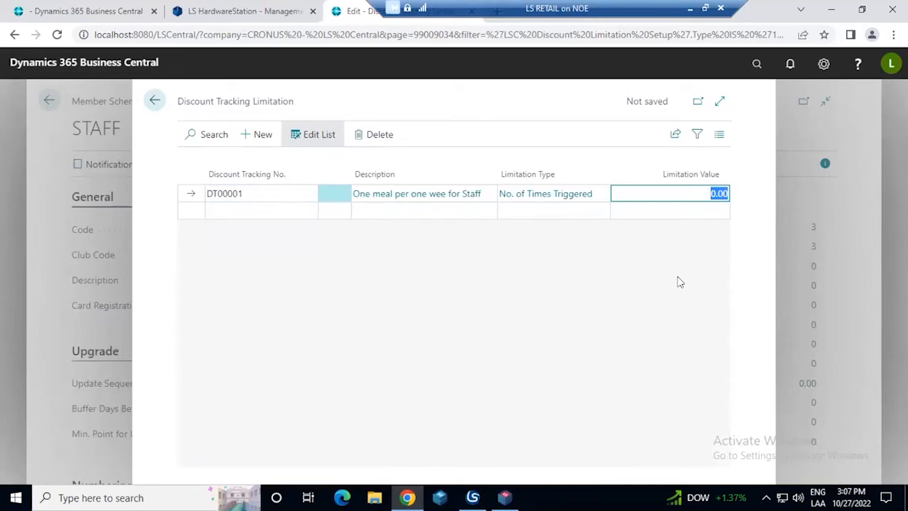
{"action": "type", "text": "1"}
{"action": "left_click", "coordinate": [329, 216]}
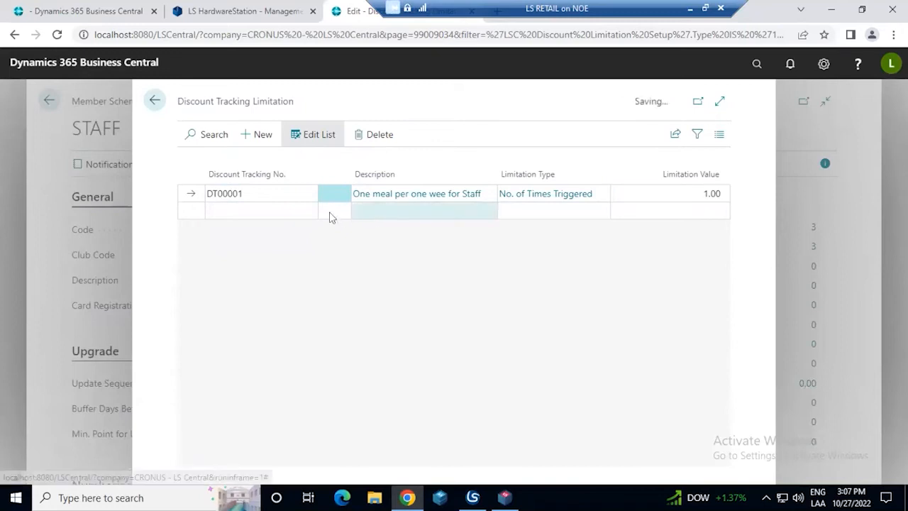
Add a second limitation line for DT00002 with a Limitation Value of 20, and return to the STAFF scheme card
{"action": "left_click", "coordinate": [294, 210]}
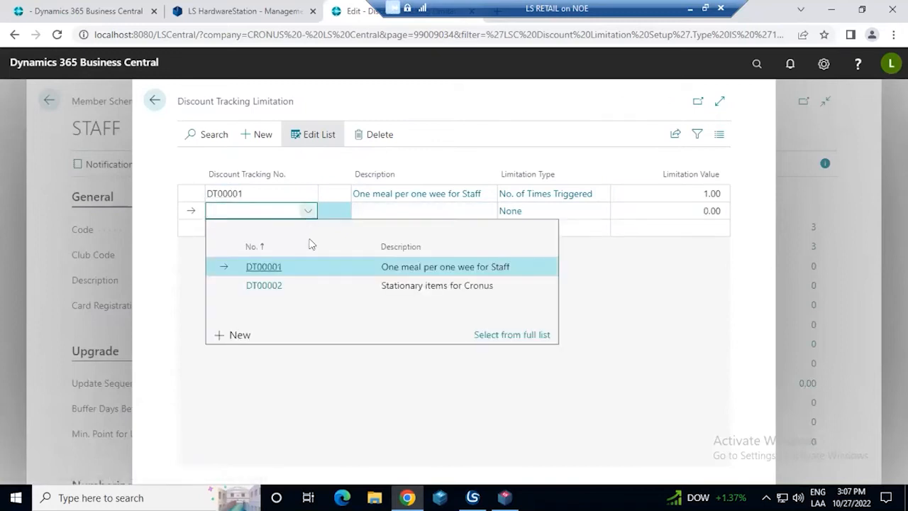
{"action": "left_click", "coordinate": [411, 287]}
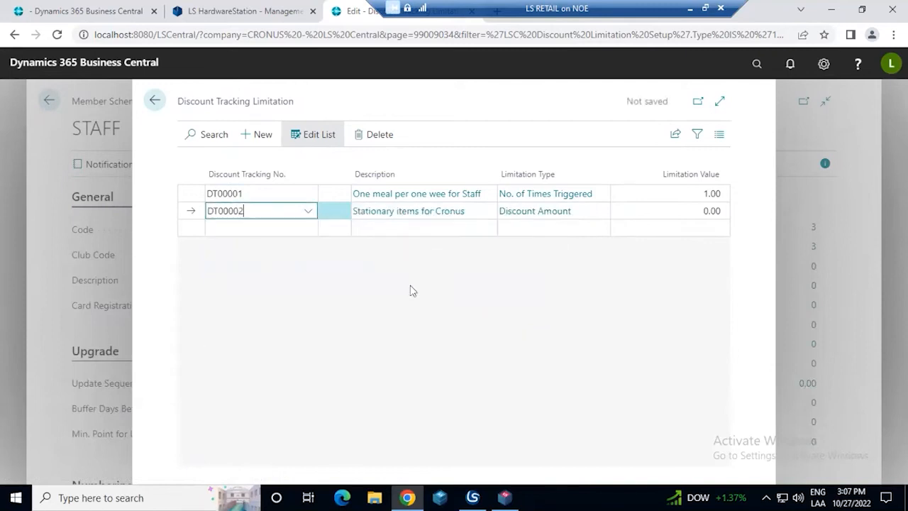
{"action": "left_click", "coordinate": [685, 208]}
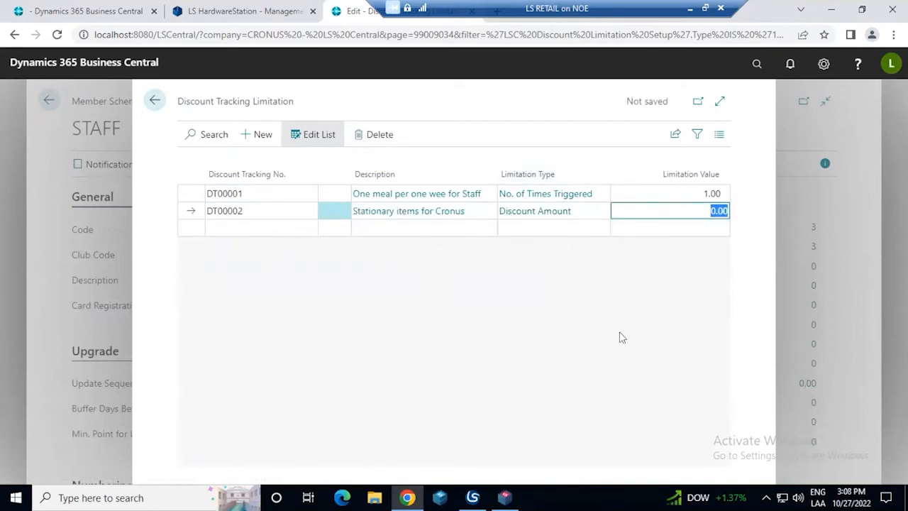
{"action": "type", "text": "20"}
{"action": "key", "text": "Return"}
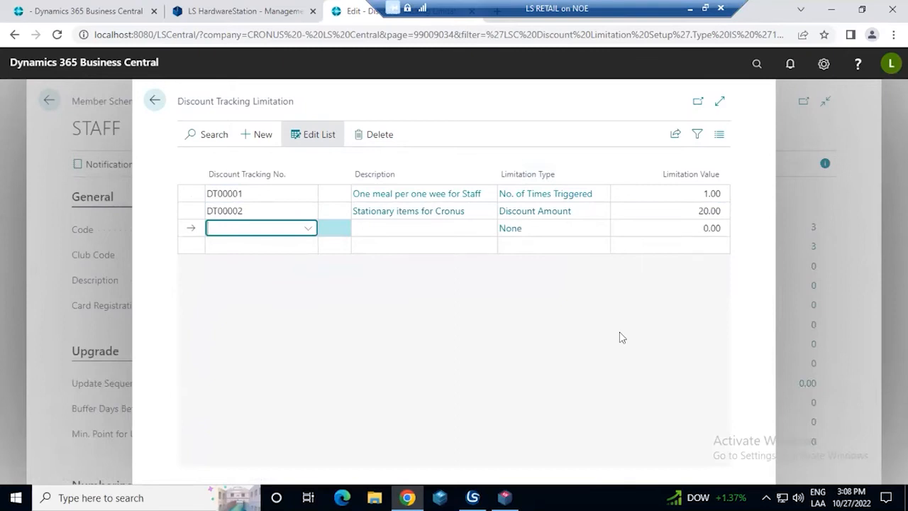
{"action": "left_click", "coordinate": [161, 95]}
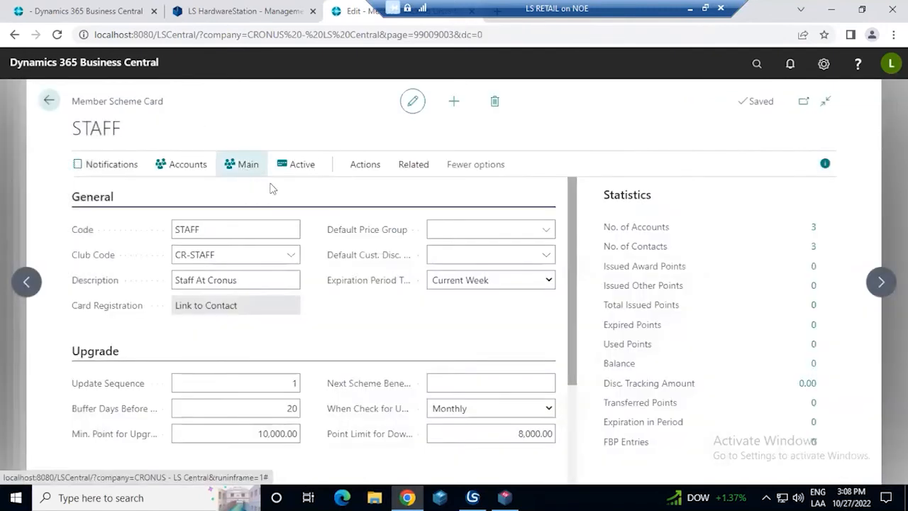
Create a new member account from the STAFF scheme's accounts and assign it to the CR-STAFF club
{"action": "left_click", "coordinate": [177, 165]}
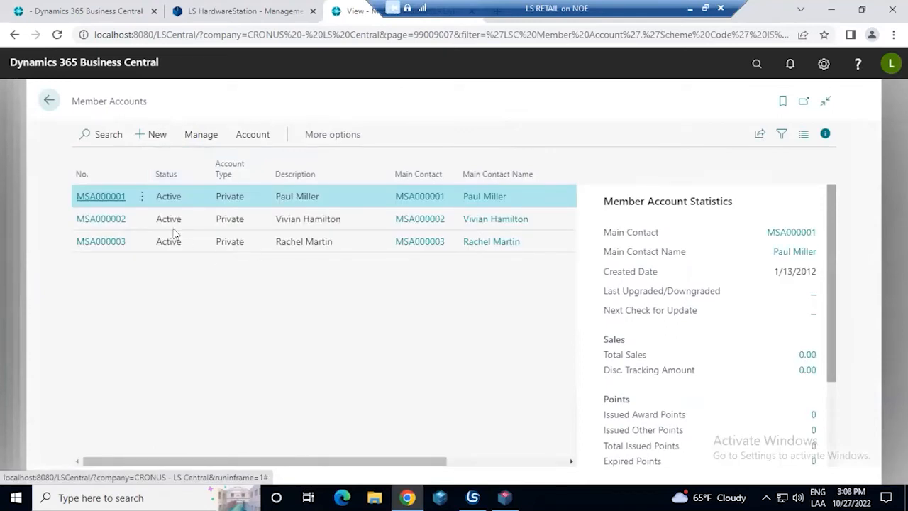
{"action": "left_click", "coordinate": [146, 137]}
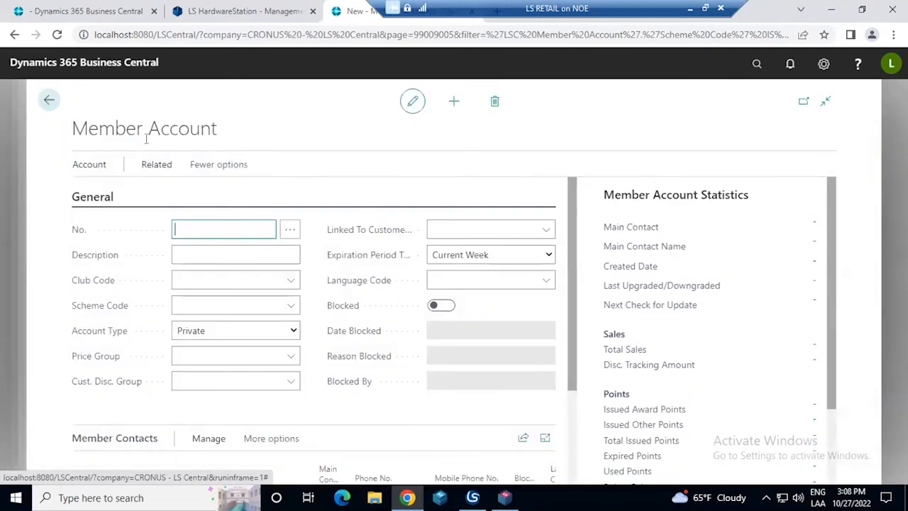
{"action": "left_click", "coordinate": [215, 255]}
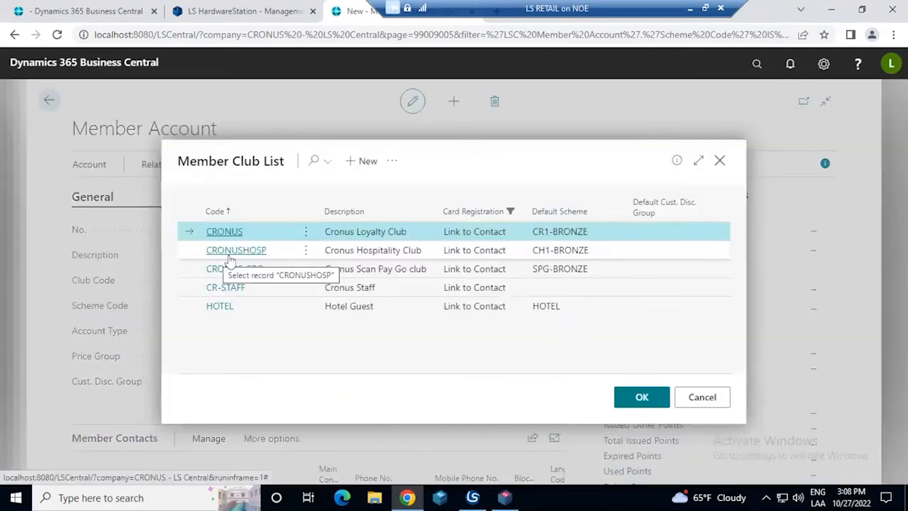
{"action": "left_click", "coordinate": [386, 288]}
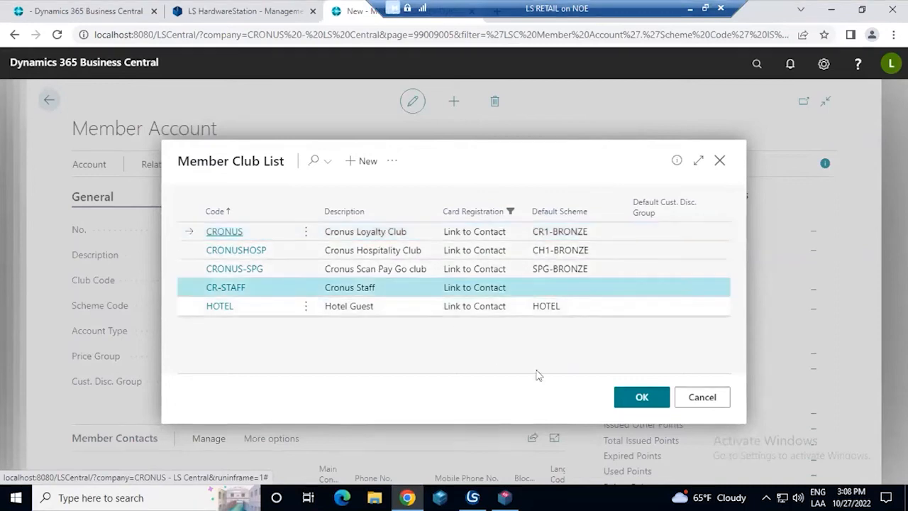
{"action": "left_click", "coordinate": [627, 396]}
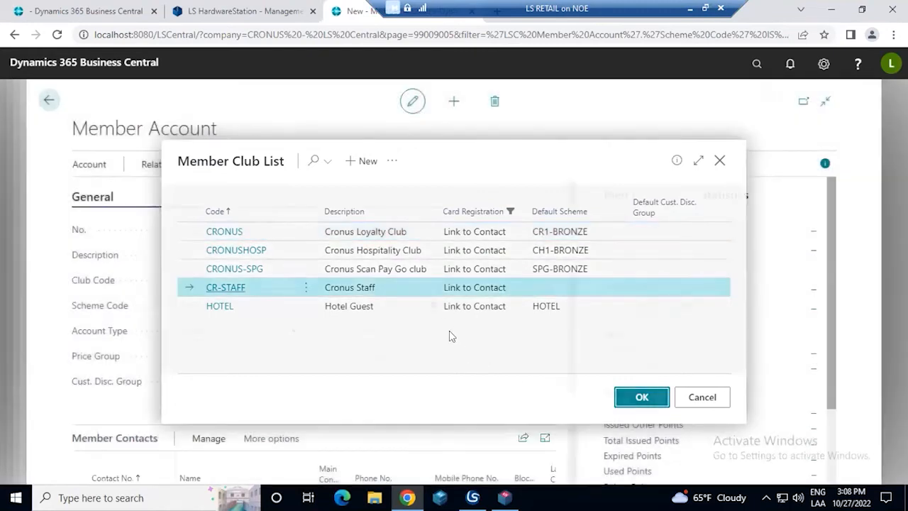
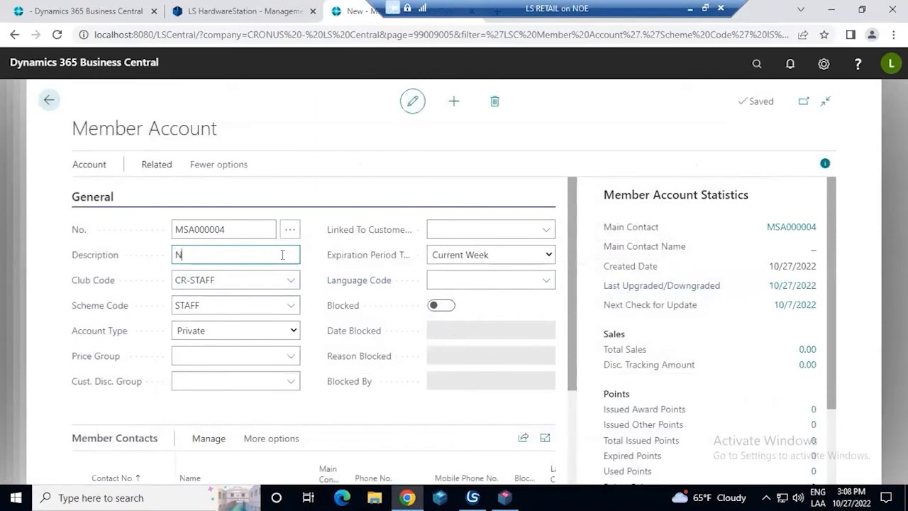
Enter the member's full name as the description of the new account
{"action": "key", "text": "Tab"}
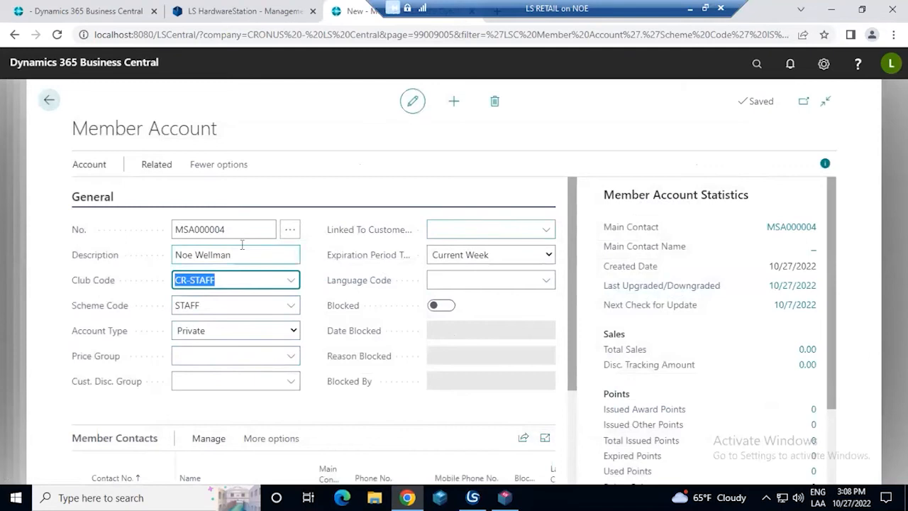
Fill in the phone number, mobile phone number and full name of the account's main member contact
{"action": "scroll", "coordinate": [241, 245], "scroll_direction": "down", "scroll_amount": 3}
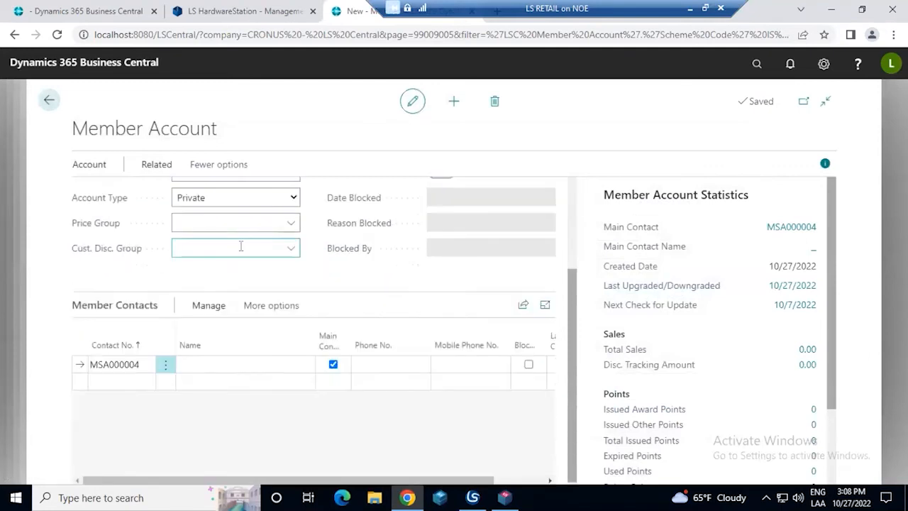
{"action": "left_click", "coordinate": [391, 361]}
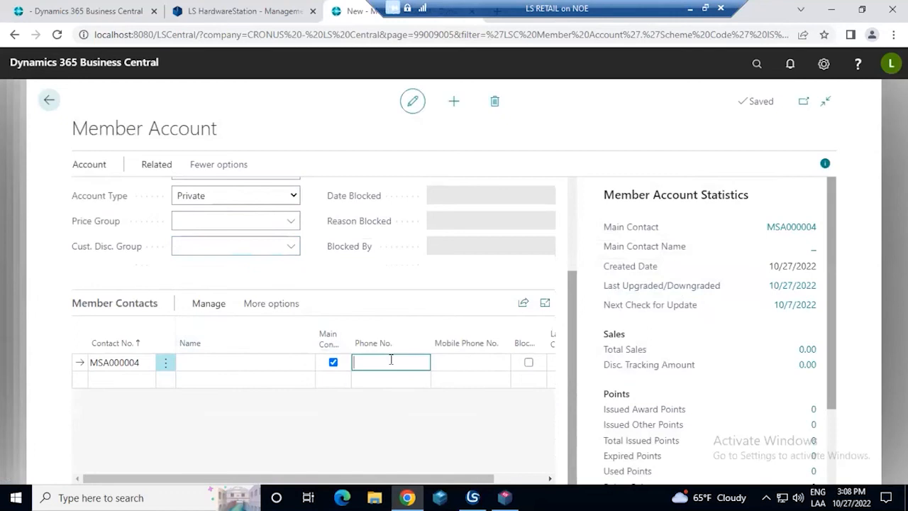
{"action": "type", "text": "34545"}
{"action": "left_click", "coordinate": [462, 362]}
{"action": "left_click", "coordinate": [280, 359]}
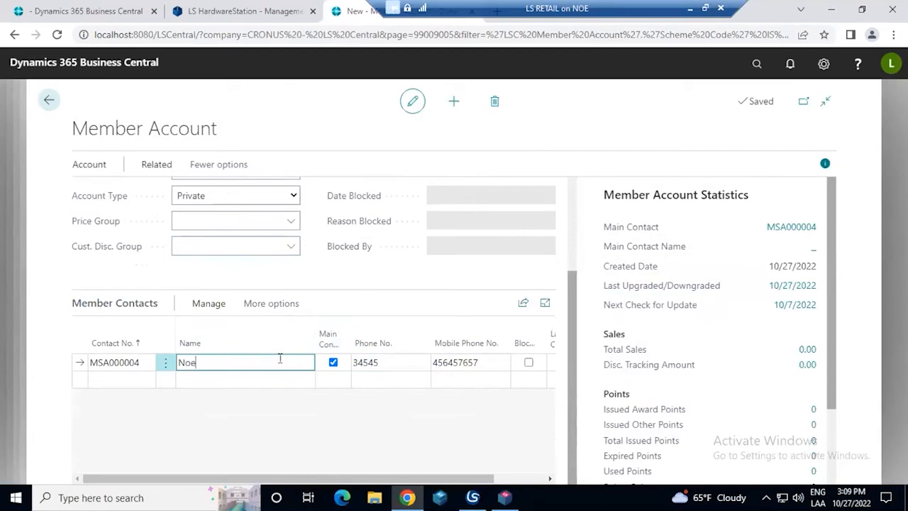
{"action": "key", "text": "Tab"}
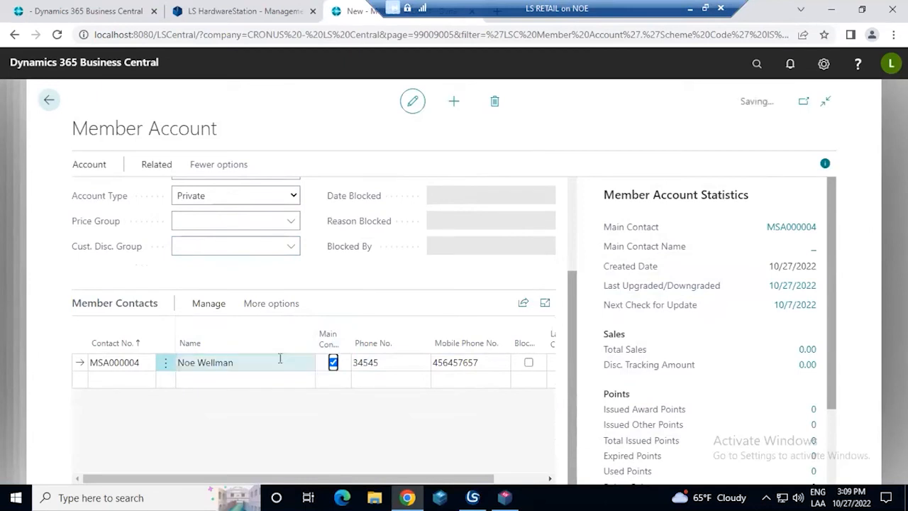
View the language codes available for the member contact, and close the list without choosing one
{"action": "left_click_drag", "start_coordinate": [411, 479], "coordinate": [463, 479]}
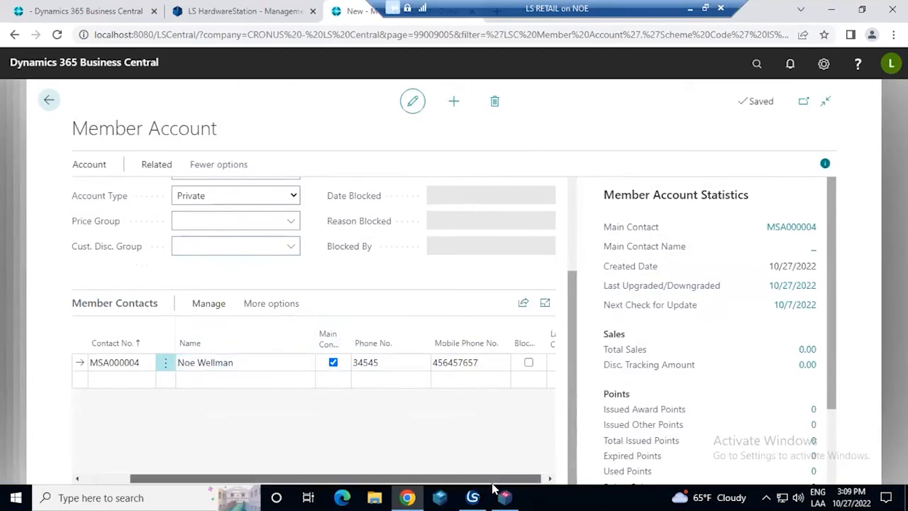
{"action": "left_click", "coordinate": [444, 362]}
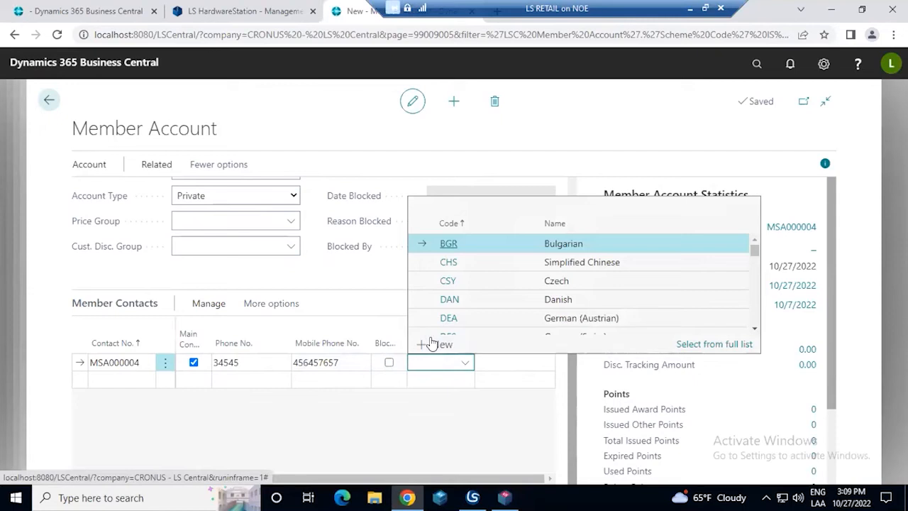
{"action": "left_click", "coordinate": [428, 440]}
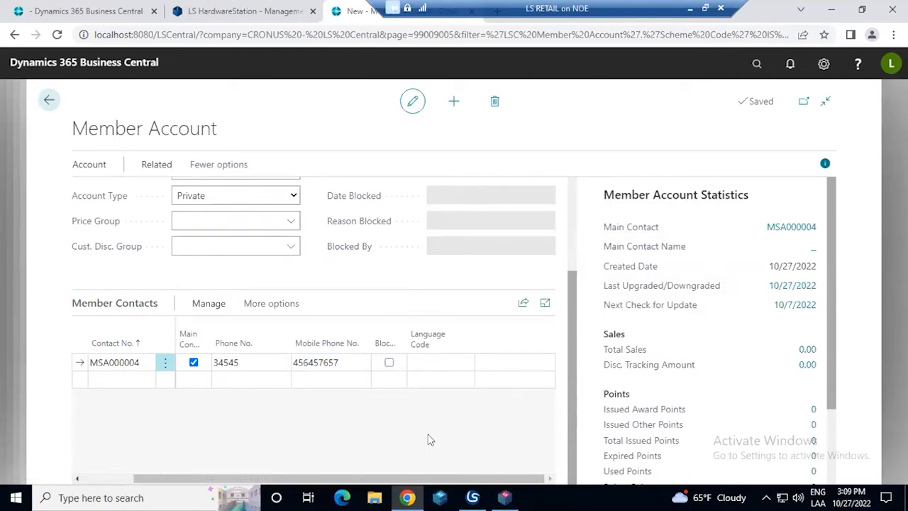
Review the new member account's general and contact details, and look through its related account and entries options
{"action": "scroll", "coordinate": [428, 440], "scroll_direction": "up", "scroll_amount": 2}
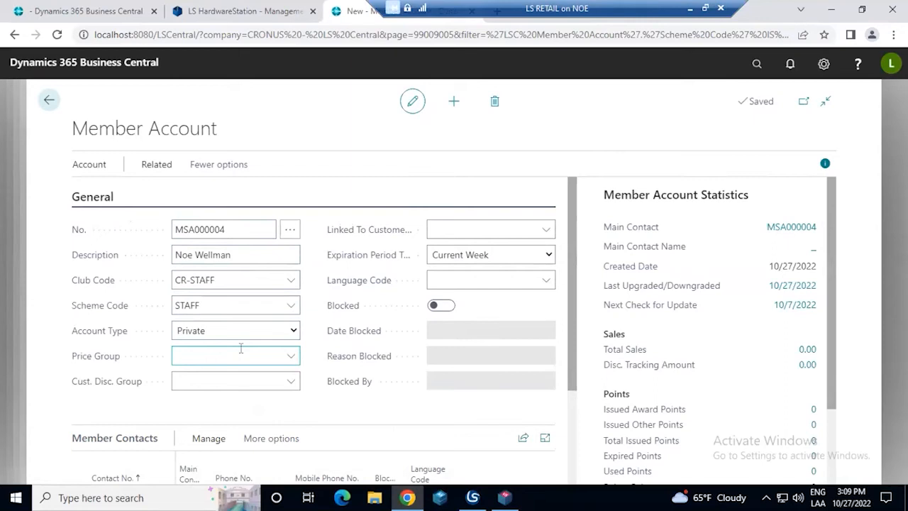
{"action": "scroll", "coordinate": [241, 348], "scroll_direction": "down", "scroll_amount": 1}
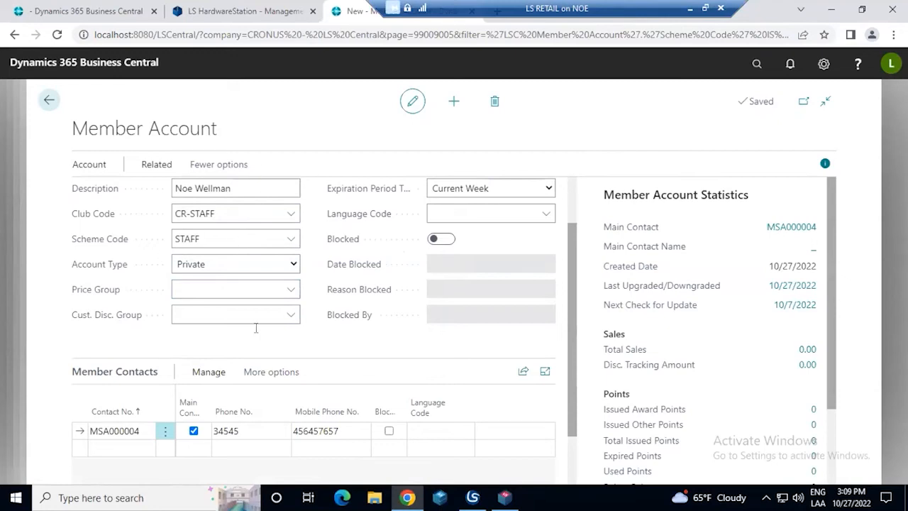
{"action": "scroll", "coordinate": [256, 328], "scroll_direction": "up", "scroll_amount": 1}
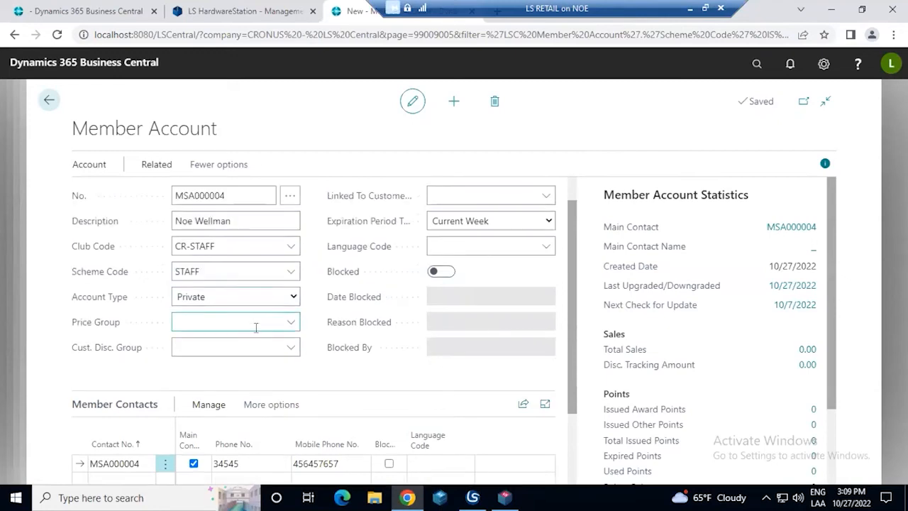
{"action": "left_click", "coordinate": [218, 170]}
{"action": "left_click", "coordinate": [178, 170]}
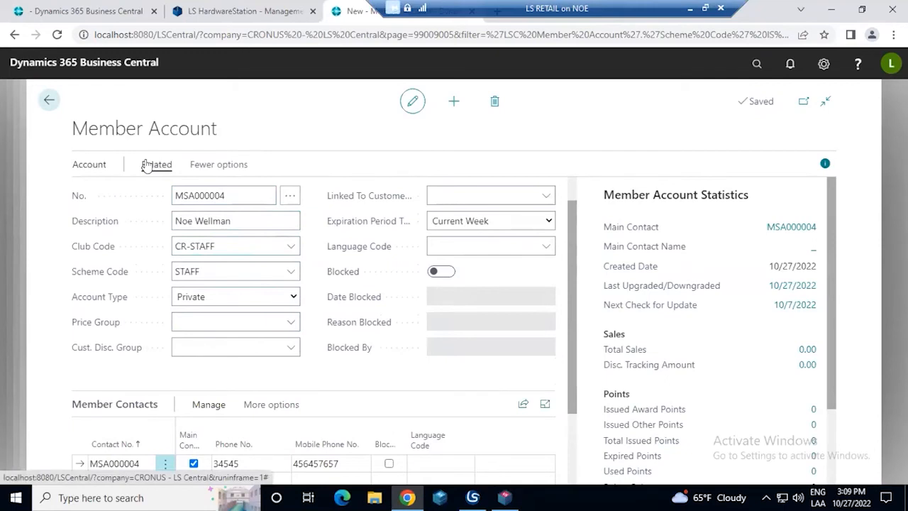
{"action": "left_click", "coordinate": [146, 165]}
{"action": "left_click", "coordinate": [103, 193]}
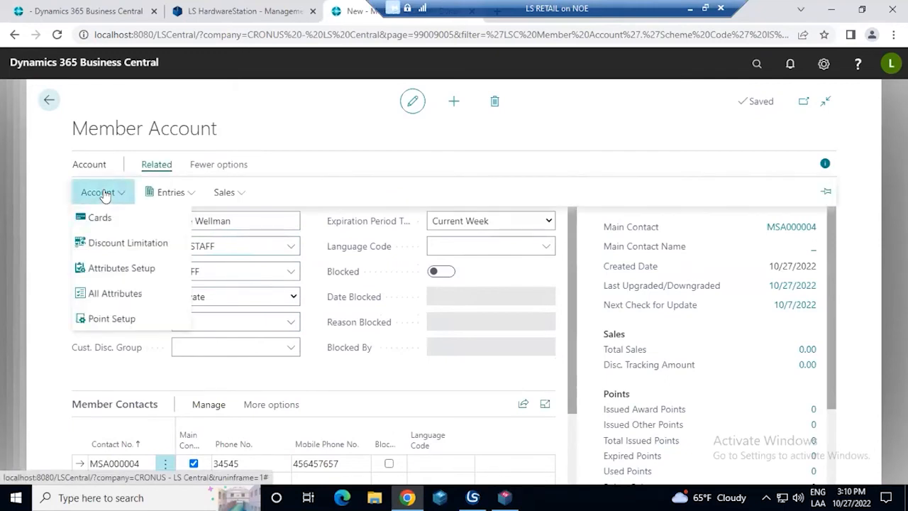
{"action": "left_click", "coordinate": [172, 193]}
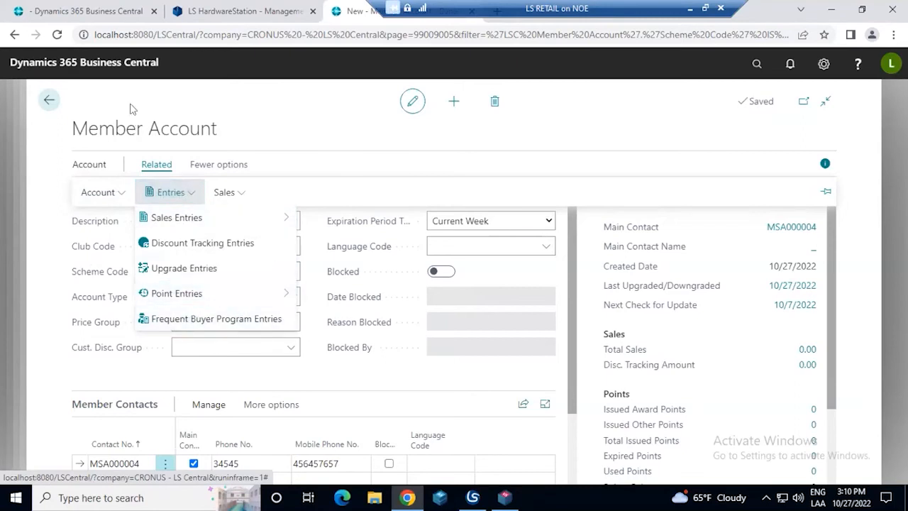
{"action": "left_click", "coordinate": [66, 115]}
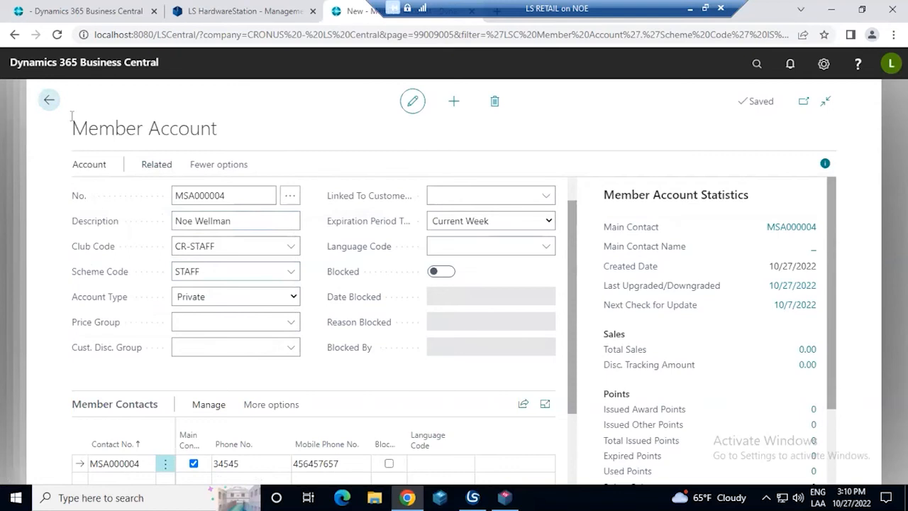
Close the new member account, view the active membership cards of the STAFF scheme, and return to the scheme card
{"action": "left_click", "coordinate": [49, 100]}
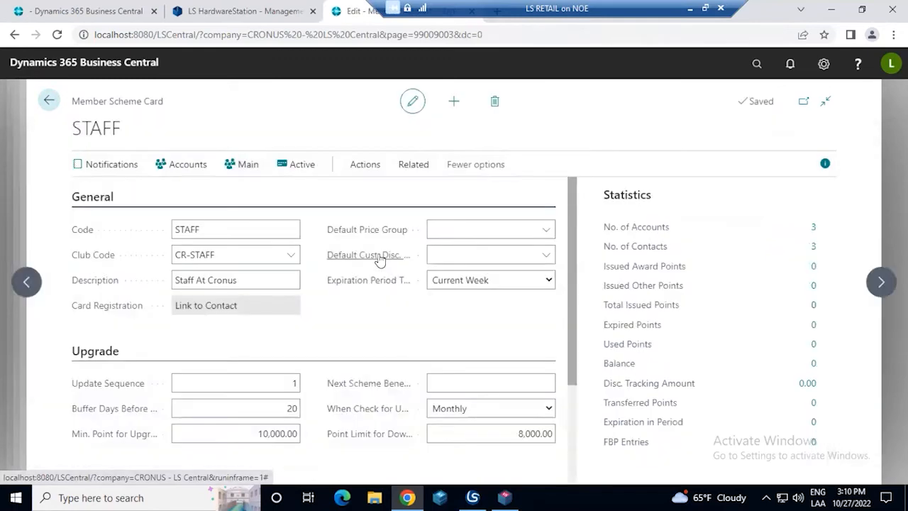
{"action": "left_click", "coordinate": [298, 165]}
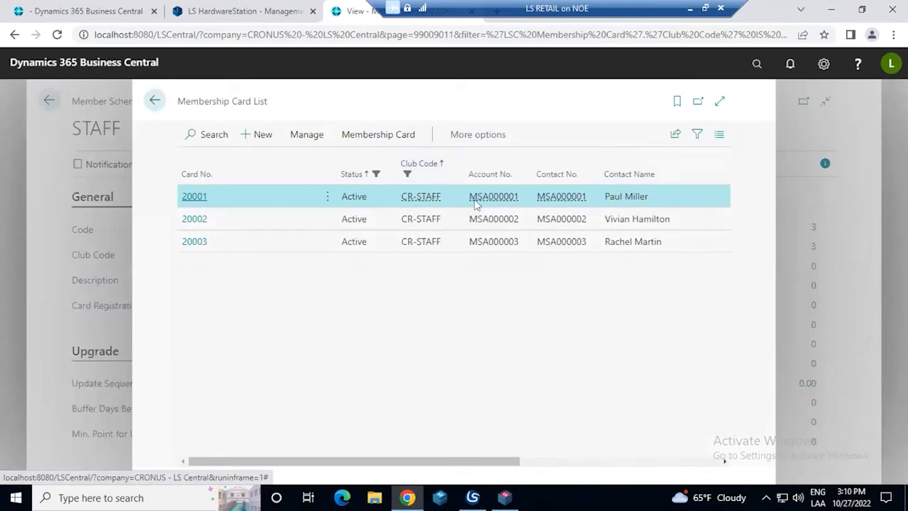
{"action": "left_click", "coordinate": [152, 104]}
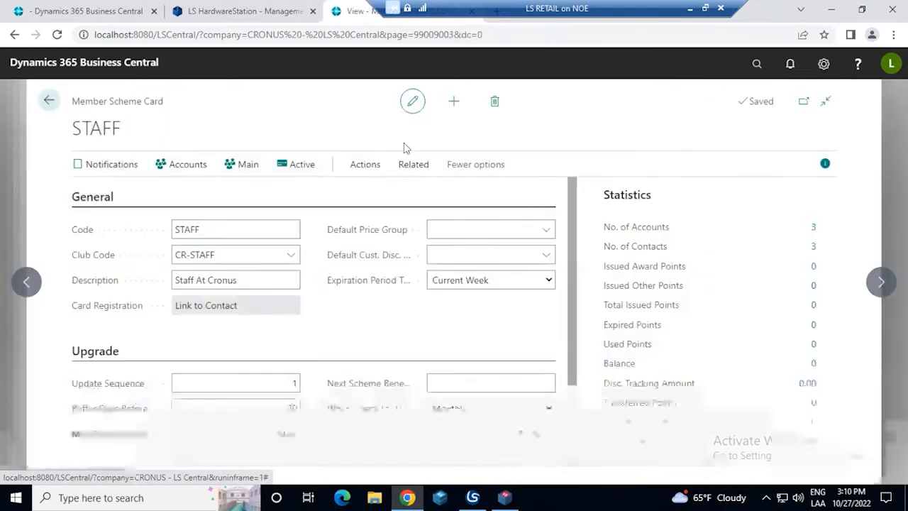
Look through the STAFF scheme's related entries and its scheme actions without choosing any of them
{"action": "left_click", "coordinate": [401, 175]}
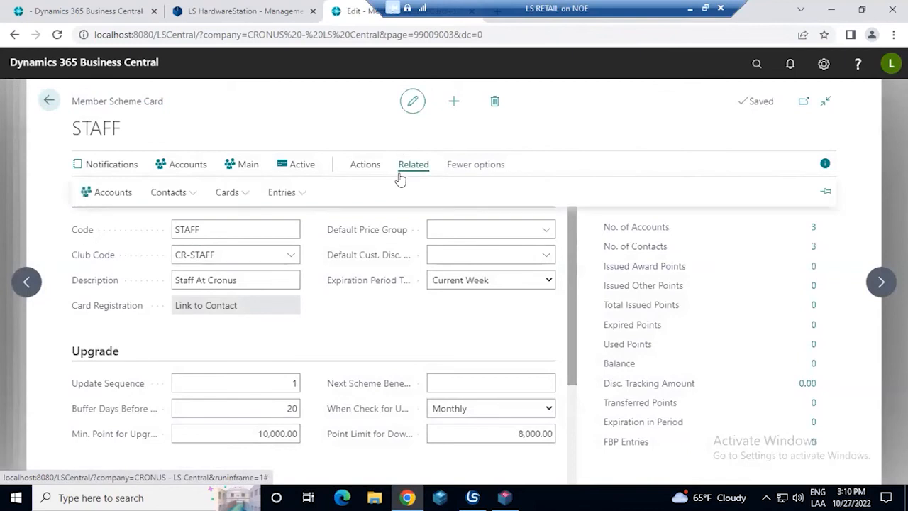
{"action": "left_click", "coordinate": [291, 197]}
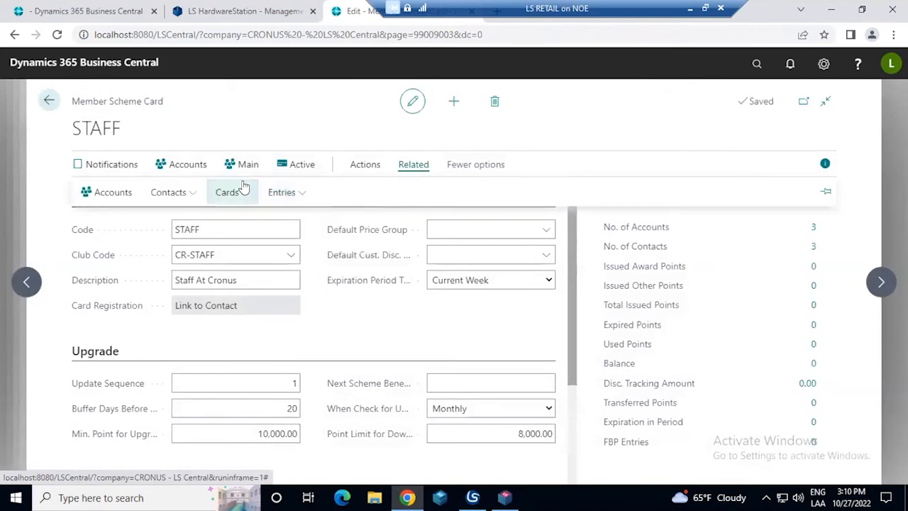
{"action": "left_click", "coordinate": [363, 175]}
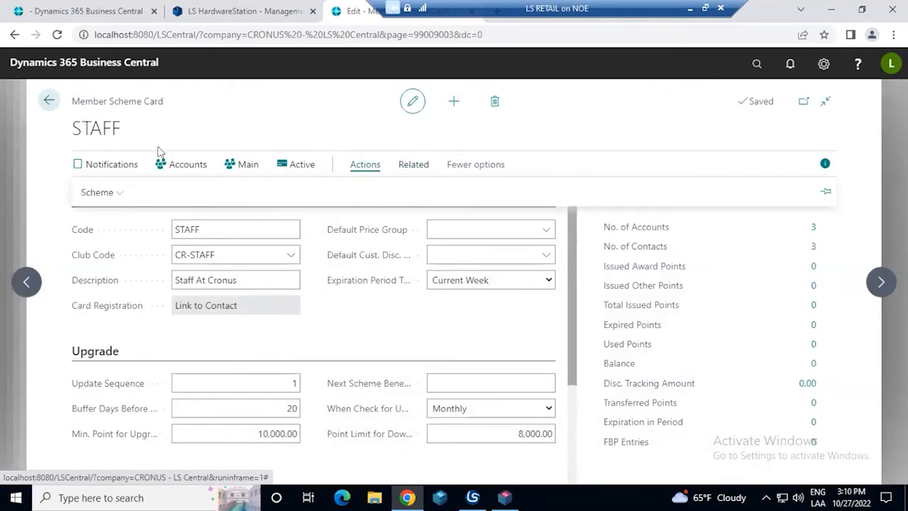
{"action": "left_click", "coordinate": [126, 192]}
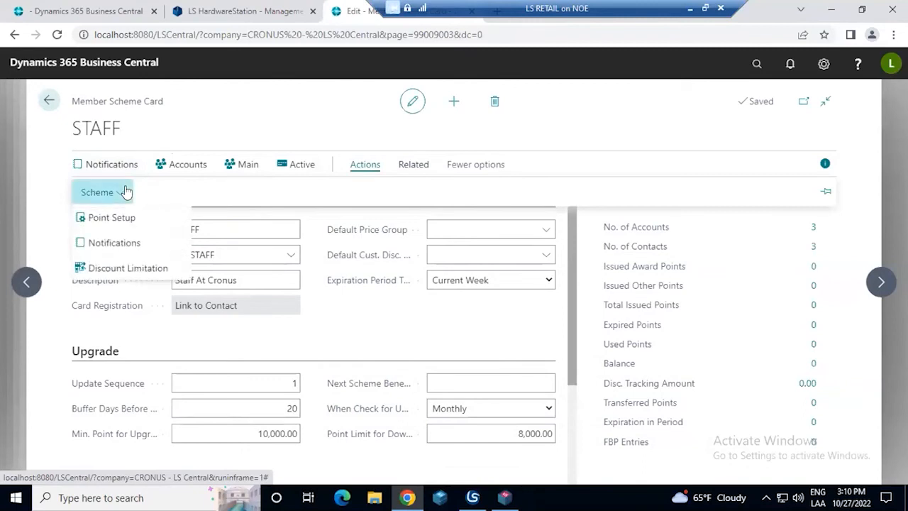
{"action": "left_click", "coordinate": [378, 350]}
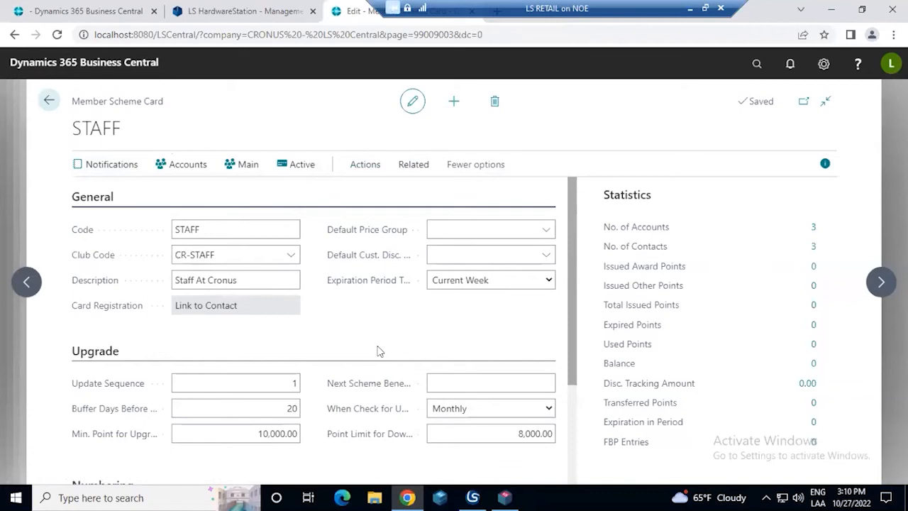
Review the STAFF scheme's minimum points for upgrade, point limit for downgrade and numbering settings, and close the scheme card
{"action": "scroll", "coordinate": [410, 348], "scroll_direction": "down", "scroll_amount": 2}
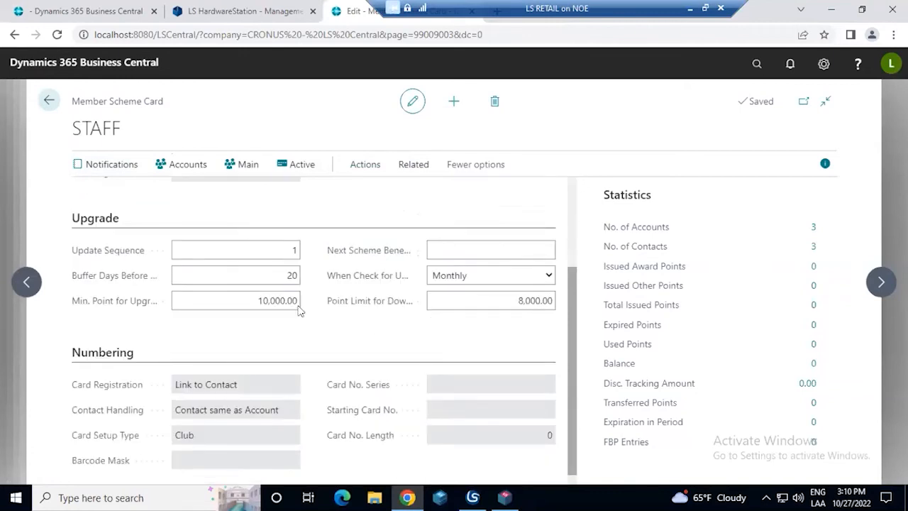
{"action": "left_click", "coordinate": [259, 300]}
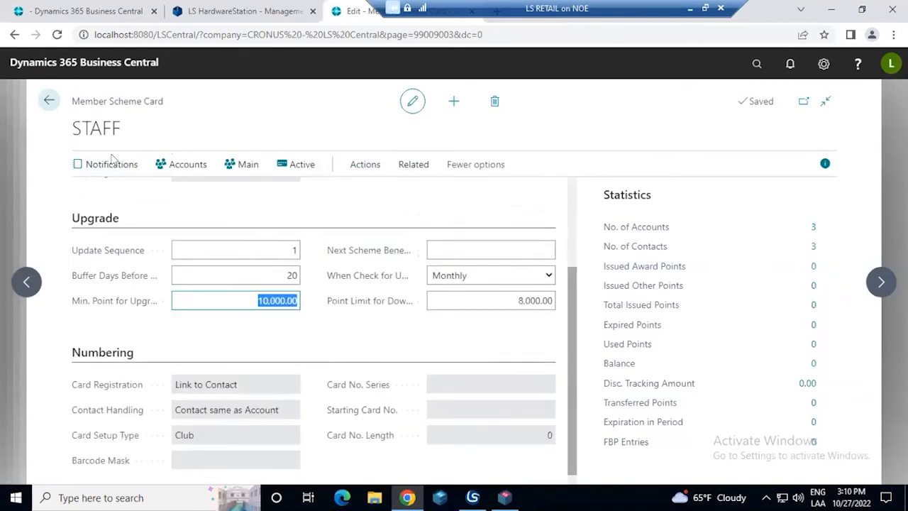
{"action": "left_click", "coordinate": [498, 301]}
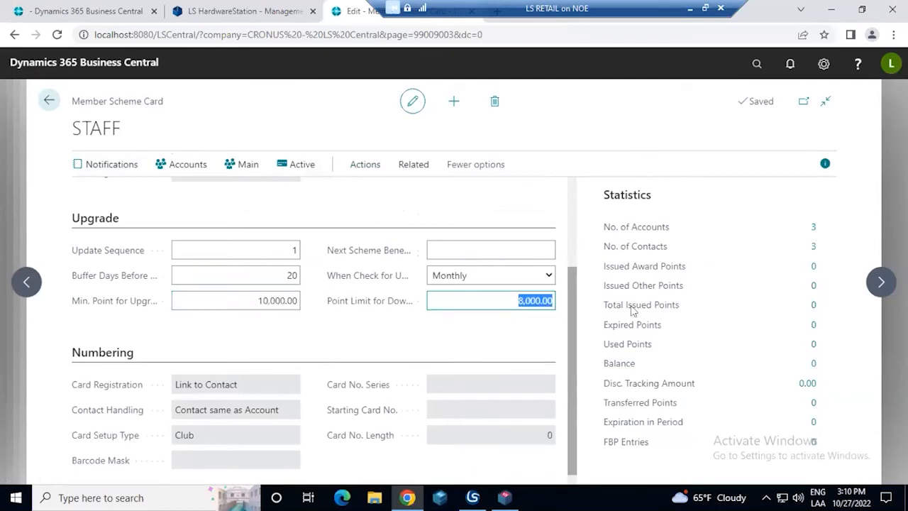
{"action": "scroll", "coordinate": [449, 300], "scroll_direction": "down", "scroll_amount": 1}
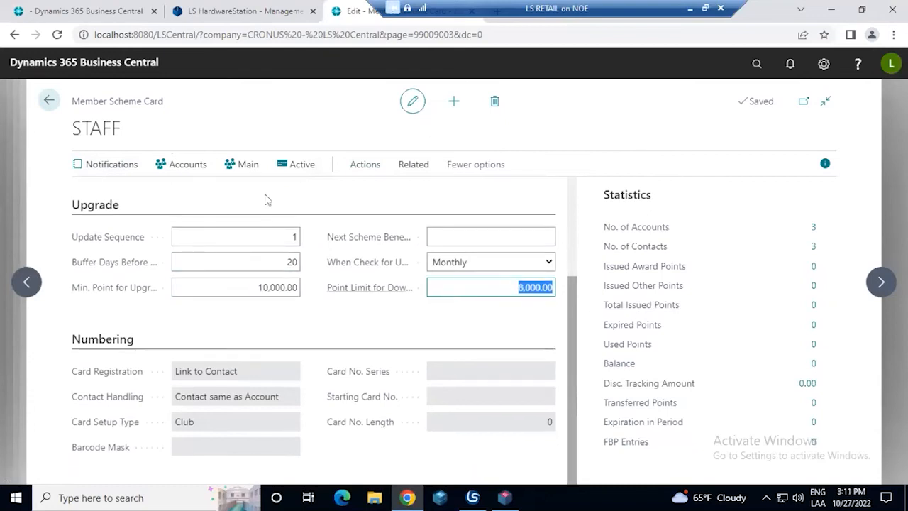
{"action": "left_click", "coordinate": [51, 94]}
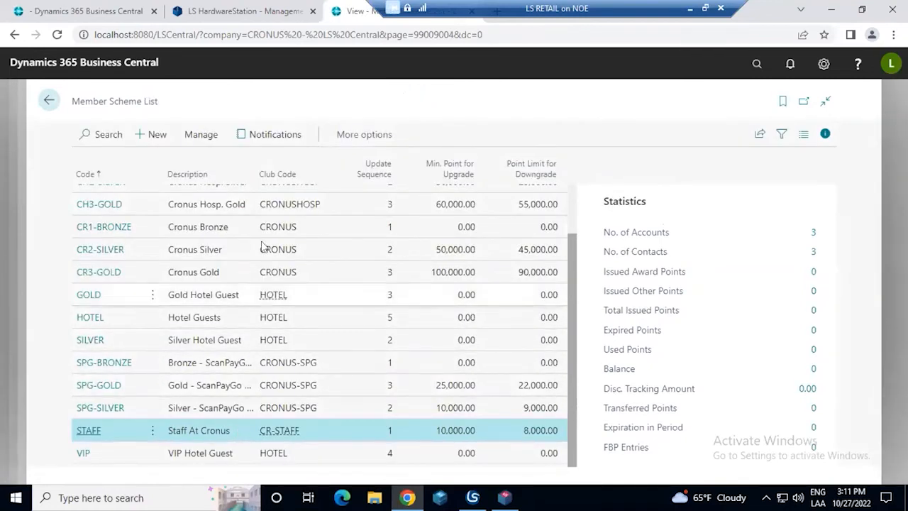
Review the member scheme list and its additional options, and close the member notification list and the CRONUS club card
{"action": "left_click", "coordinate": [347, 136]}
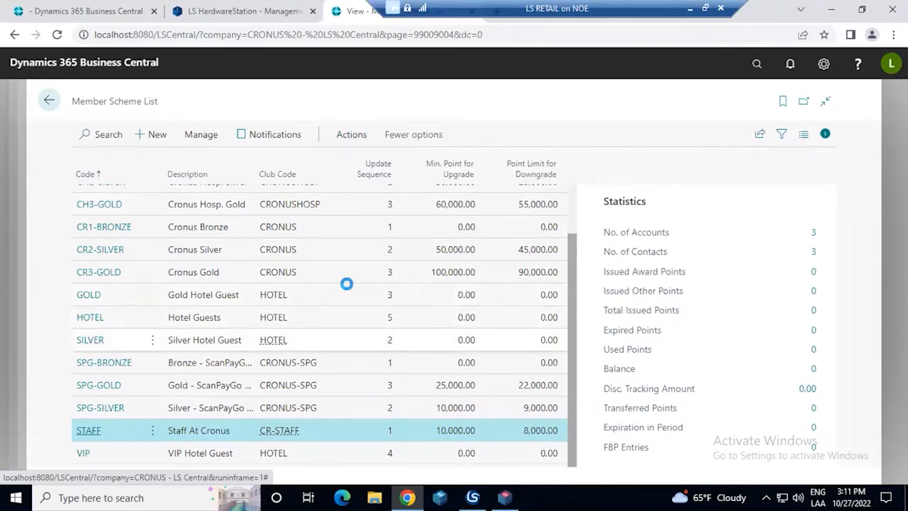
{"action": "left_click", "coordinate": [332, 304]}
{"action": "scroll", "coordinate": [332, 305], "scroll_direction": "up", "scroll_amount": 1}
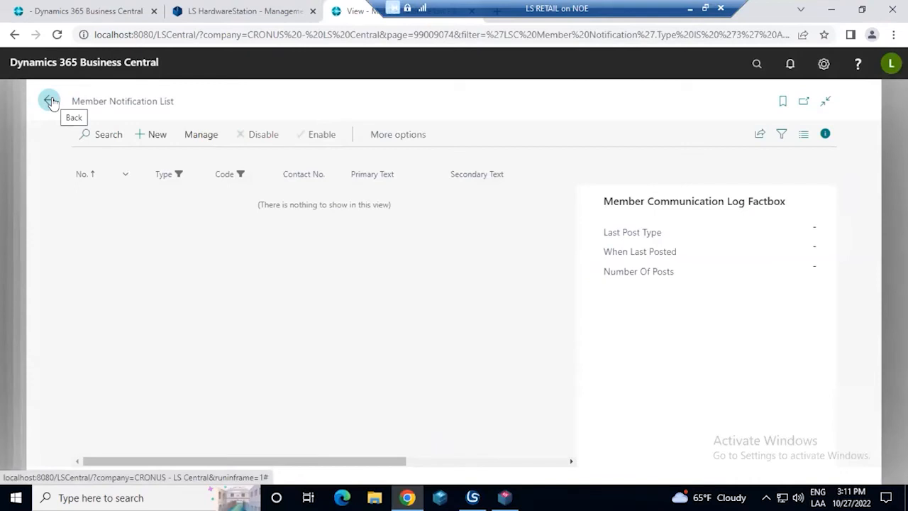
{"action": "left_click", "coordinate": [51, 101]}
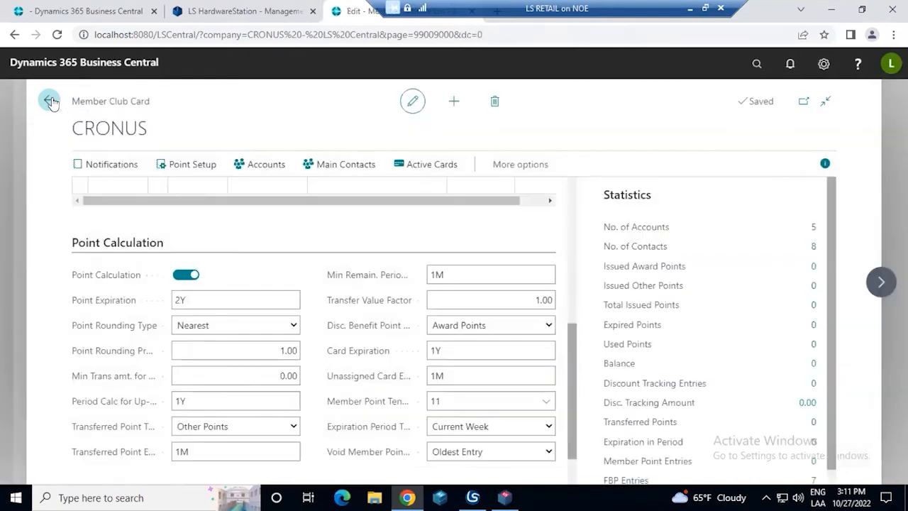
{"action": "left_click", "coordinate": [51, 101]}
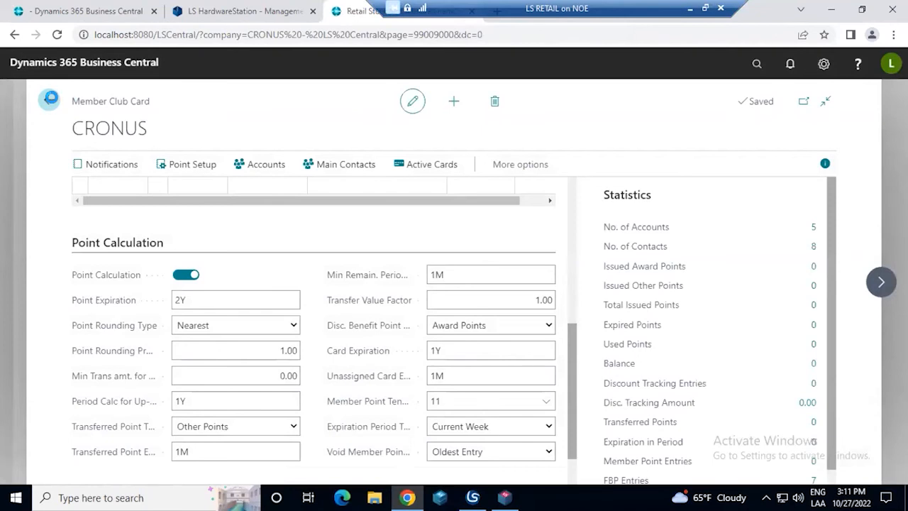
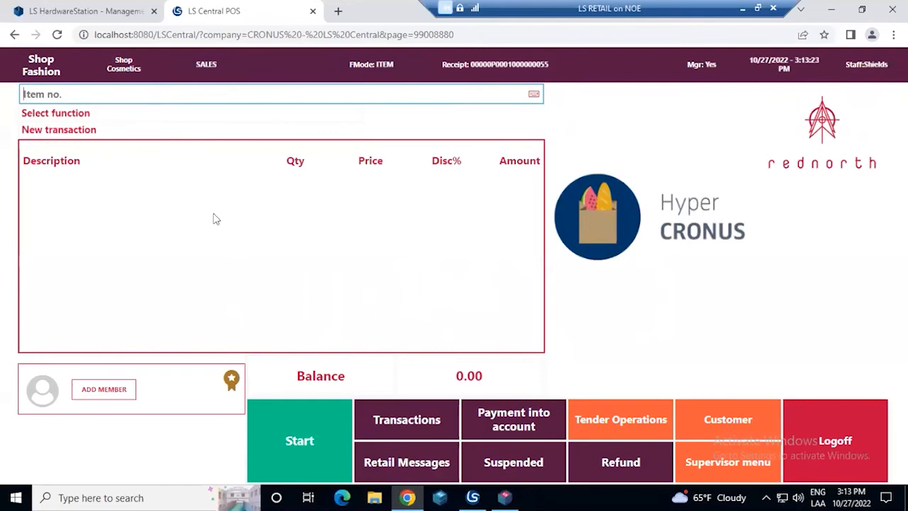
Show all cosmetics items in the POS and add a member to the sale by entering the membership card number
{"action": "left_click", "coordinate": [125, 72]}
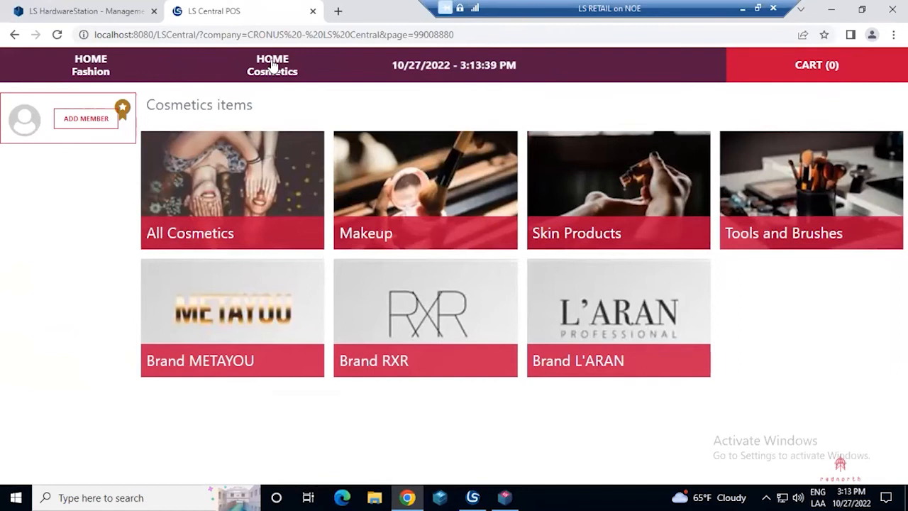
{"action": "left_click", "coordinate": [290, 145]}
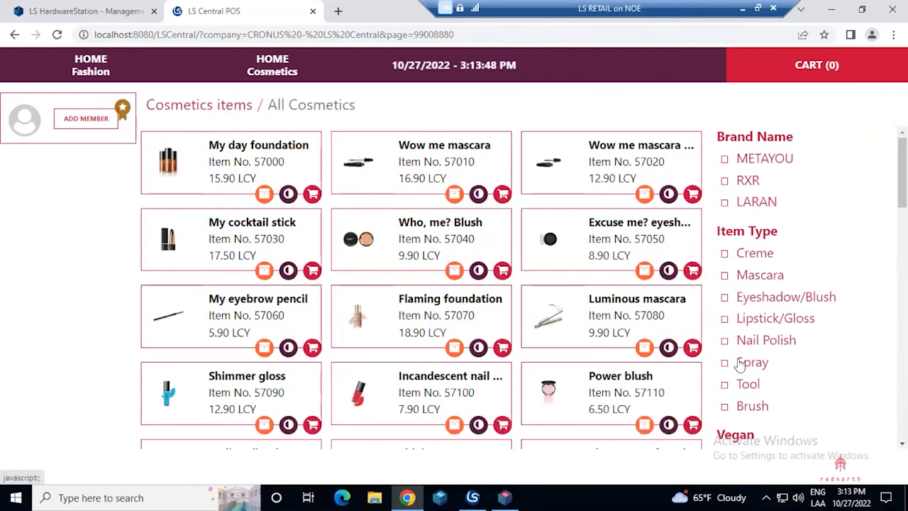
{"action": "left_click", "coordinate": [86, 120]}
{"action": "left_click", "coordinate": [339, 308]}
{"action": "left_click", "coordinate": [353, 336]}
{"action": "left_click", "coordinate": [353, 336]}
{"action": "left_click", "coordinate": [351, 334]}
{"action": "left_click", "coordinate": [348, 330]}
{"action": "left_click", "coordinate": [328, 301]}
{"action": "left_click", "coordinate": [543, 300]}
{"action": "left_click", "coordinate": [543, 300]}
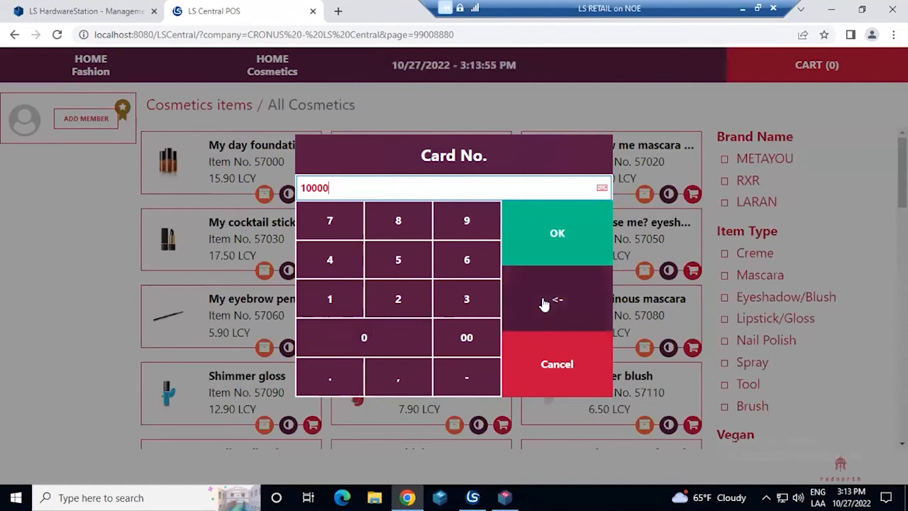
{"action": "left_click", "coordinate": [353, 298]}
{"action": "left_click", "coordinate": [557, 245]}
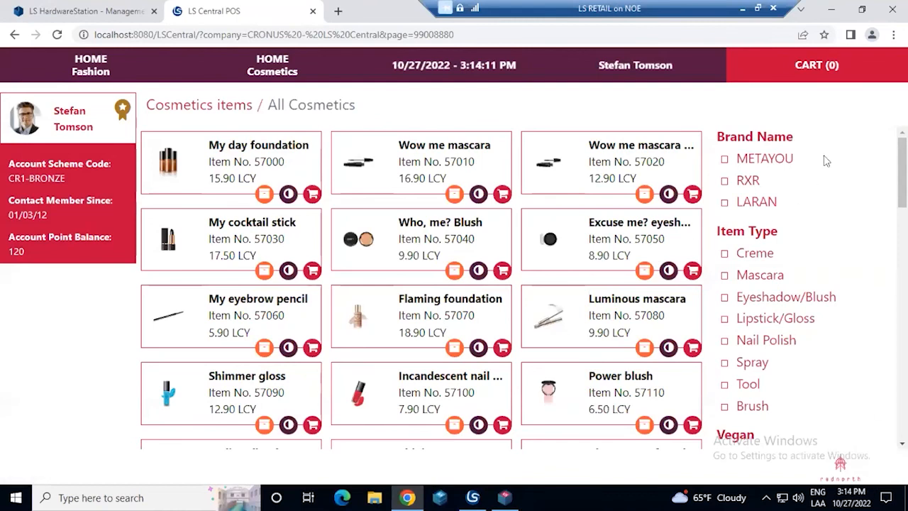
Open the cart and void the whole transaction that holds the member line
{"action": "left_click", "coordinate": [813, 69]}
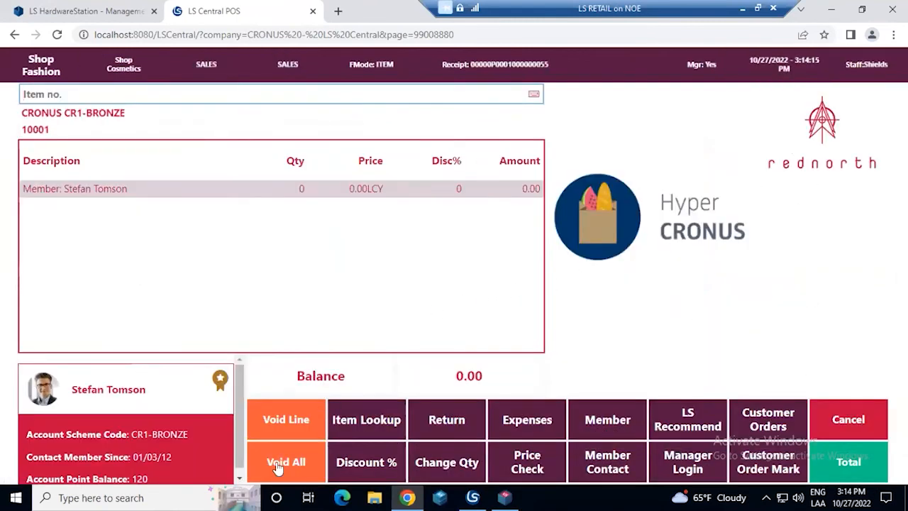
{"action": "left_click", "coordinate": [294, 450]}
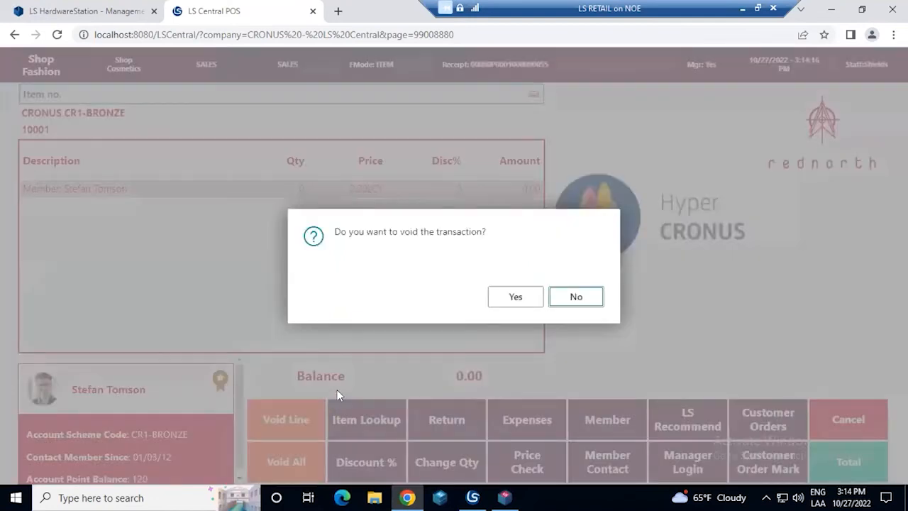
{"action": "left_click", "coordinate": [505, 297]}
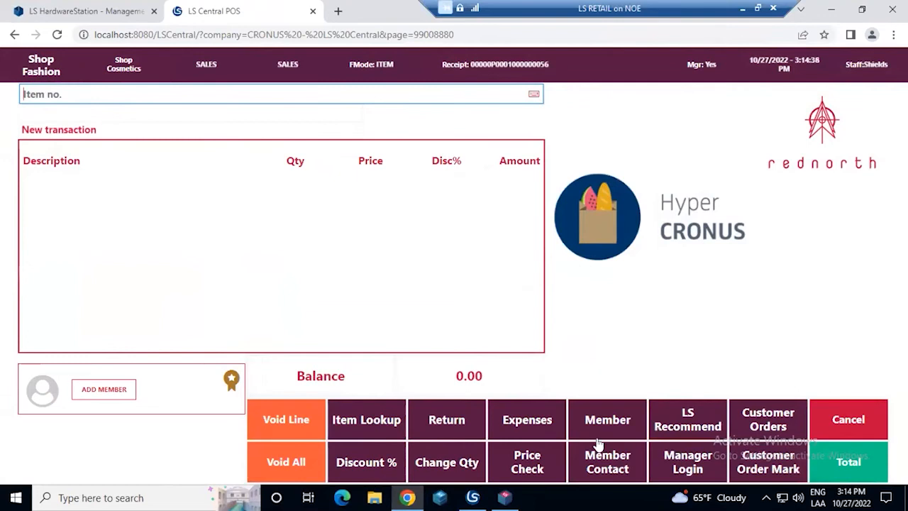
Start a new member contact in Member Contact Management and assign it to the CRONUS Loyalty Club
{"action": "left_click", "coordinate": [601, 454]}
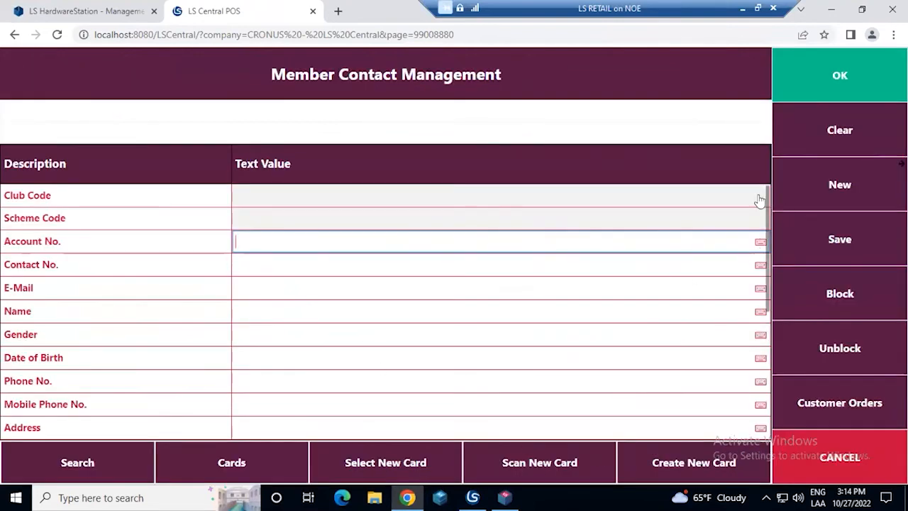
{"action": "left_click", "coordinate": [816, 188]}
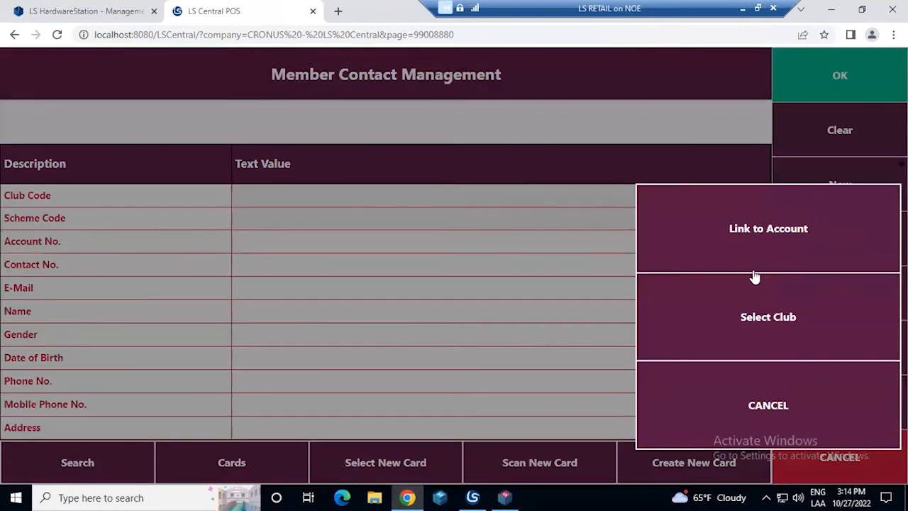
{"action": "left_click", "coordinate": [770, 347]}
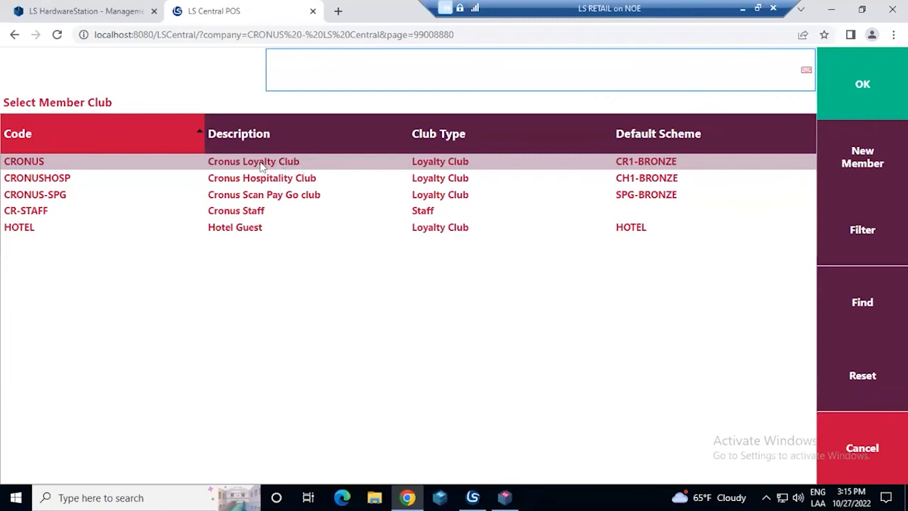
{"action": "left_click", "coordinate": [859, 104]}
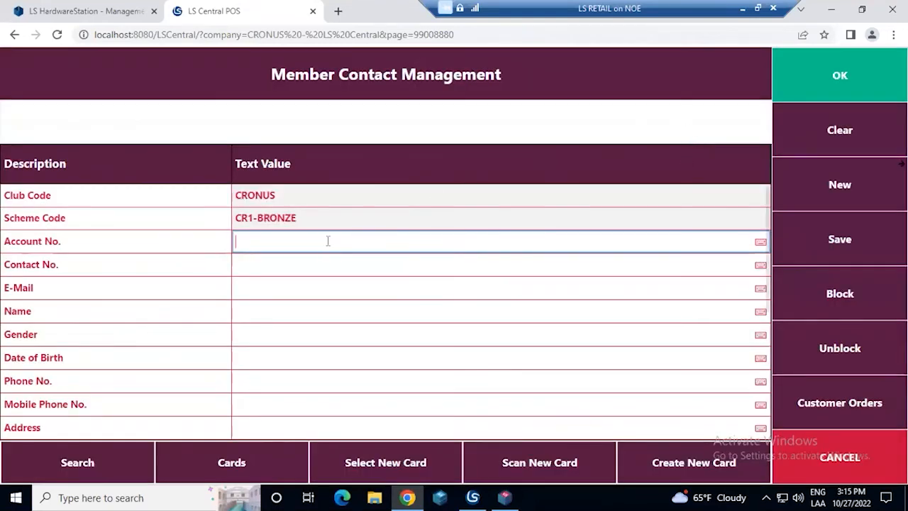
Try to select a new card for the unsaved member contact
{"action": "left_click", "coordinate": [490, 265]}
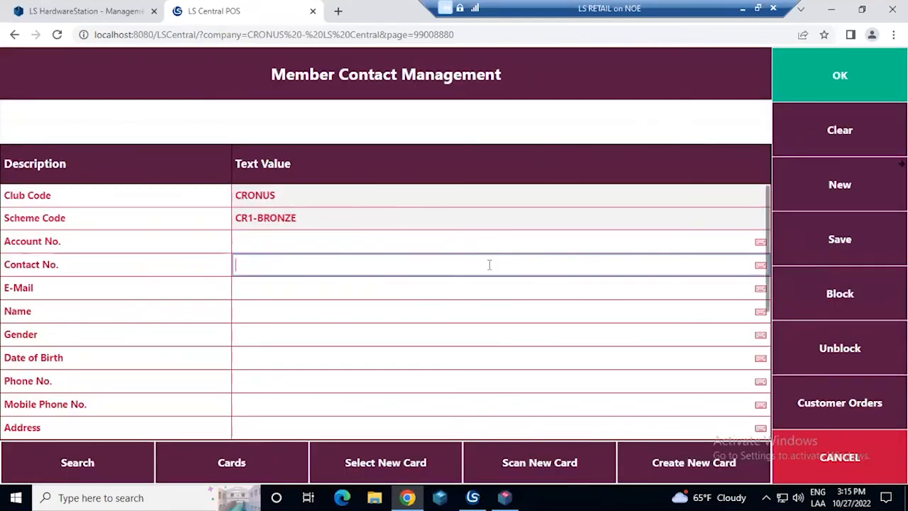
{"action": "left_click", "coordinate": [423, 461]}
{"action": "left_click", "coordinate": [543, 293]}
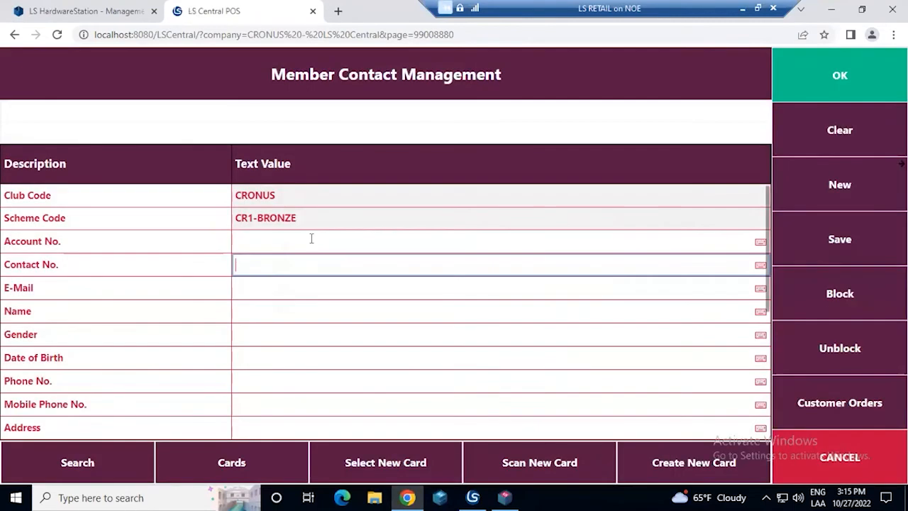
{"action": "left_click", "coordinate": [311, 239]}
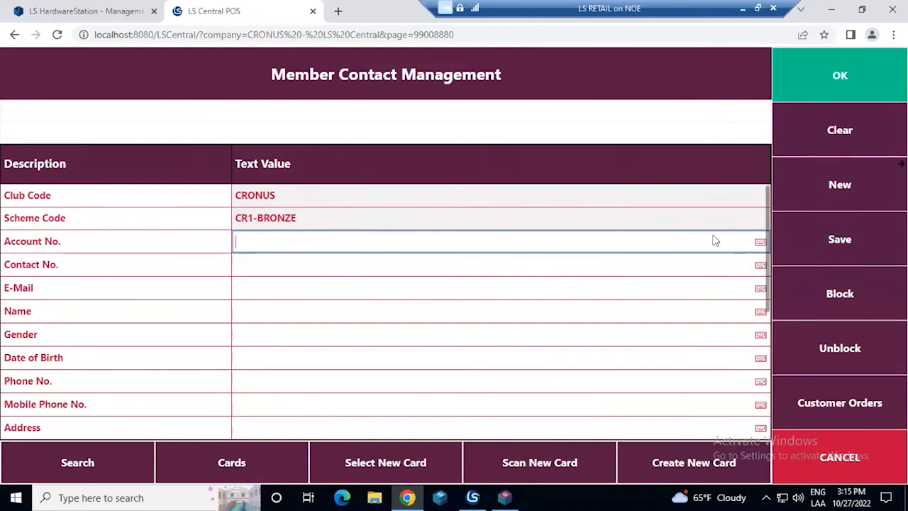
Enter the first part of the contact's e-mail and try to save the contact without a name
{"action": "left_click", "coordinate": [390, 292]}
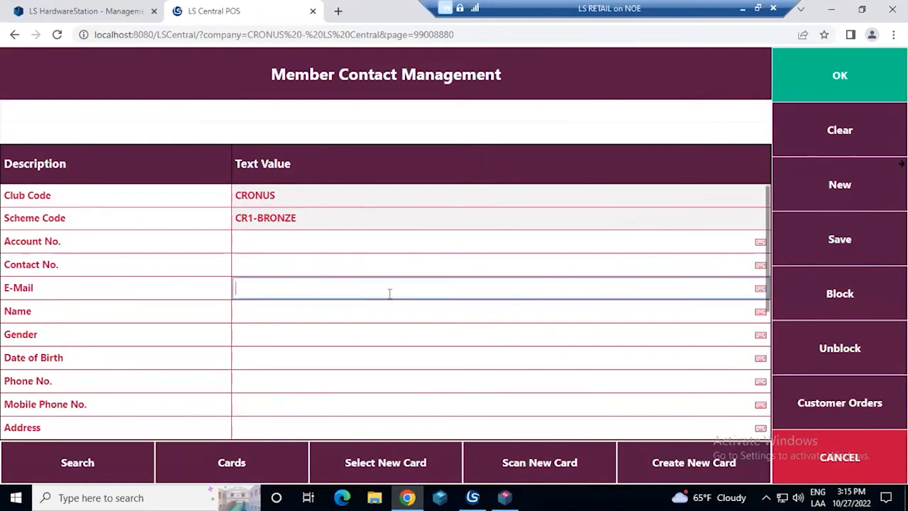
{"action": "key", "text": "Tab"}
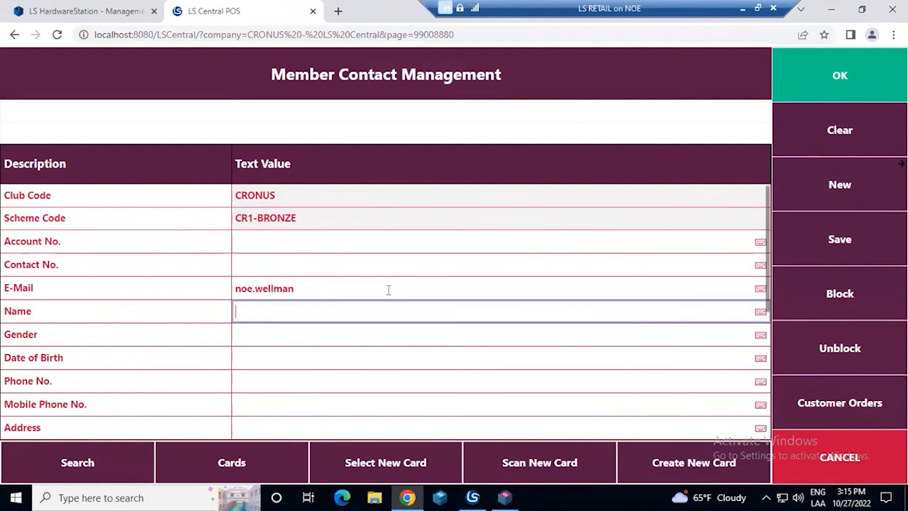
{"action": "left_click", "coordinate": [378, 291]}
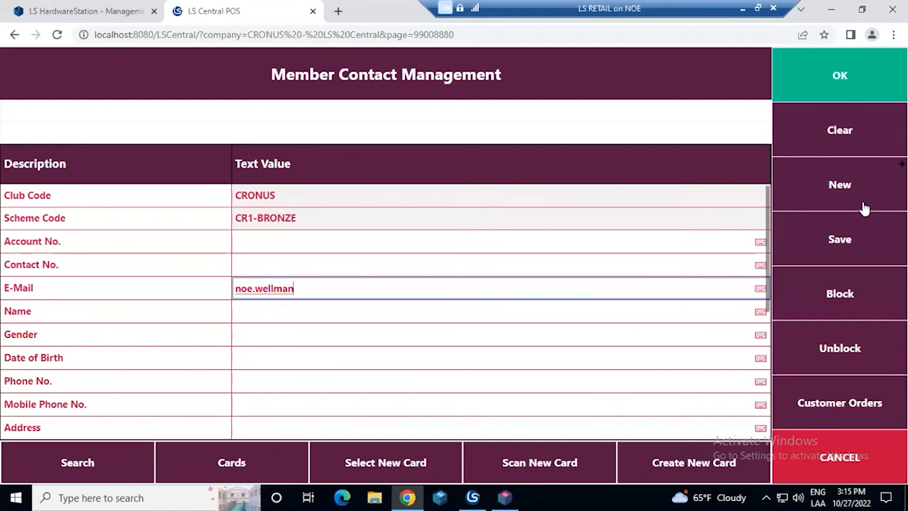
{"action": "left_click", "coordinate": [839, 245]}
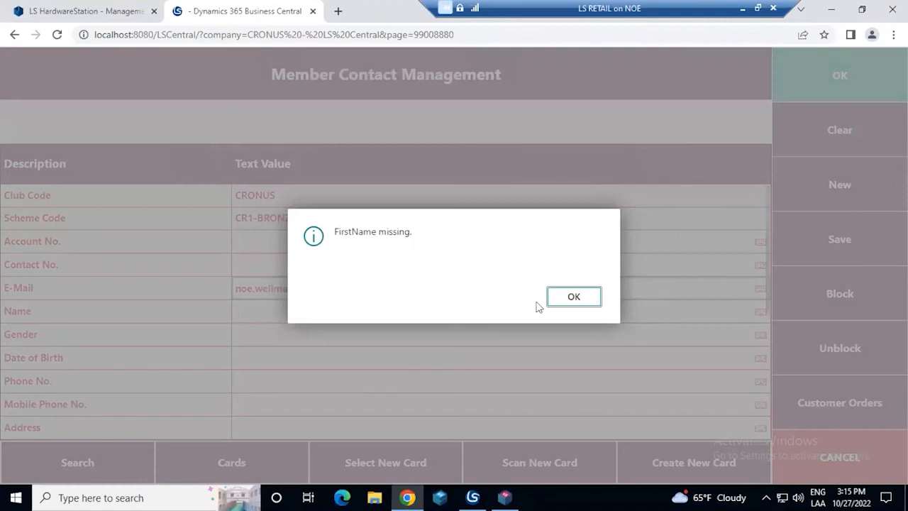
{"action": "left_click", "coordinate": [569, 297]}
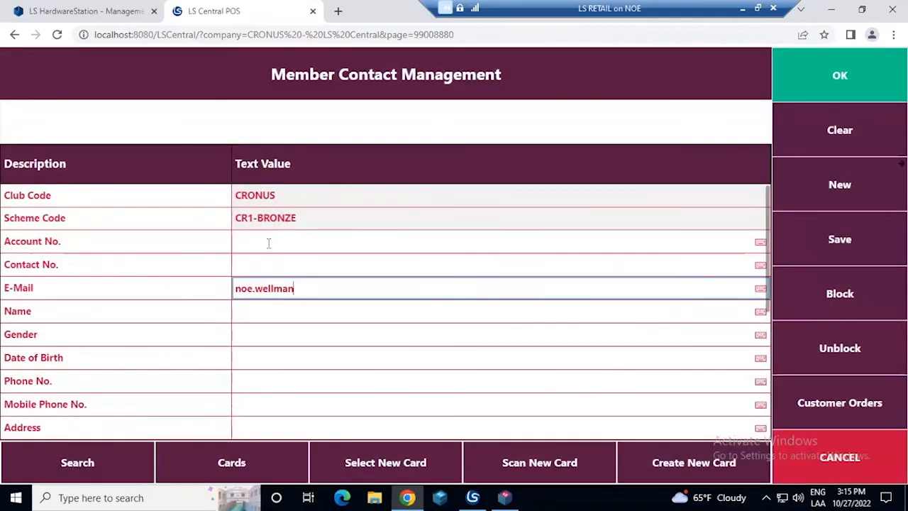
{"action": "left_click", "coordinate": [817, 261]}
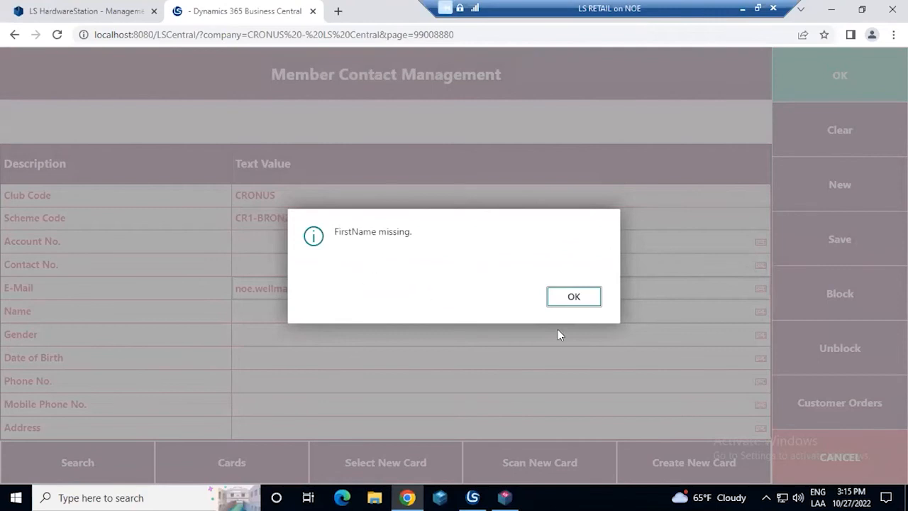
{"action": "left_click", "coordinate": [573, 304]}
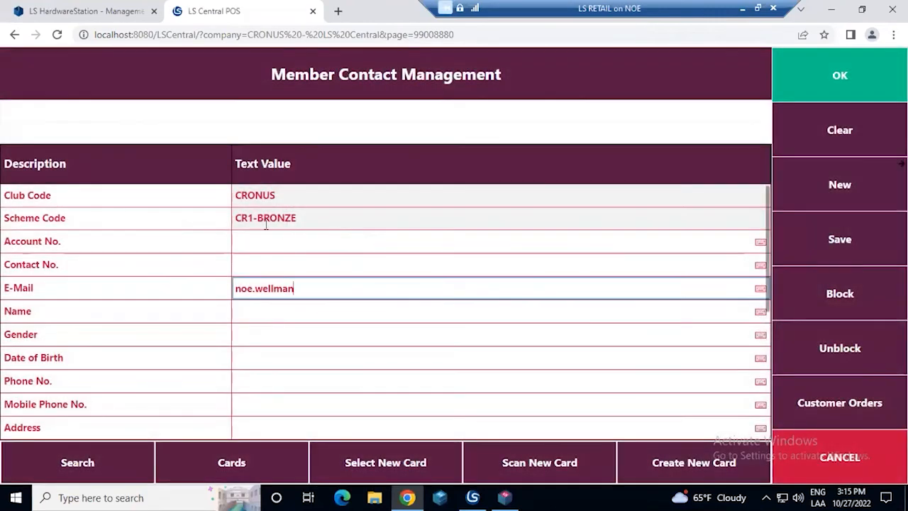
Complete the new contact's e-mail address with its domain
{"action": "left_click", "coordinate": [276, 312]}
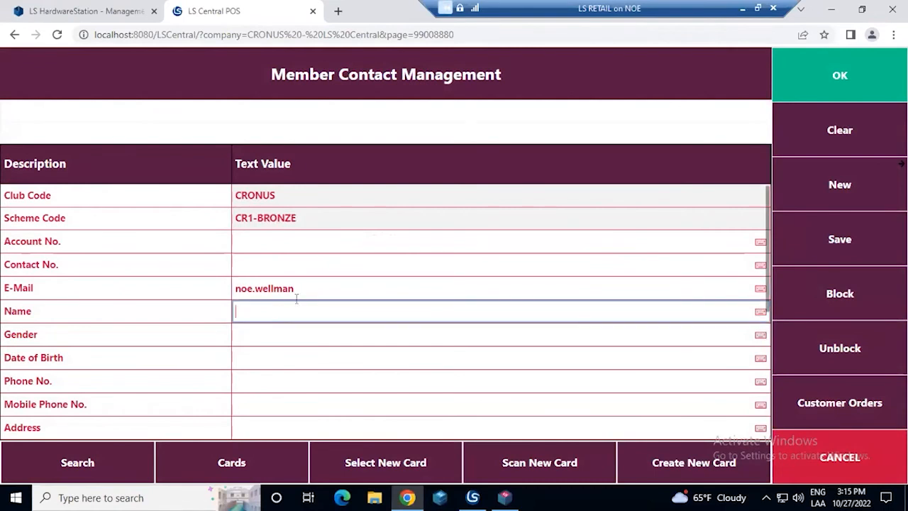
{"action": "left_click", "coordinate": [305, 286]}
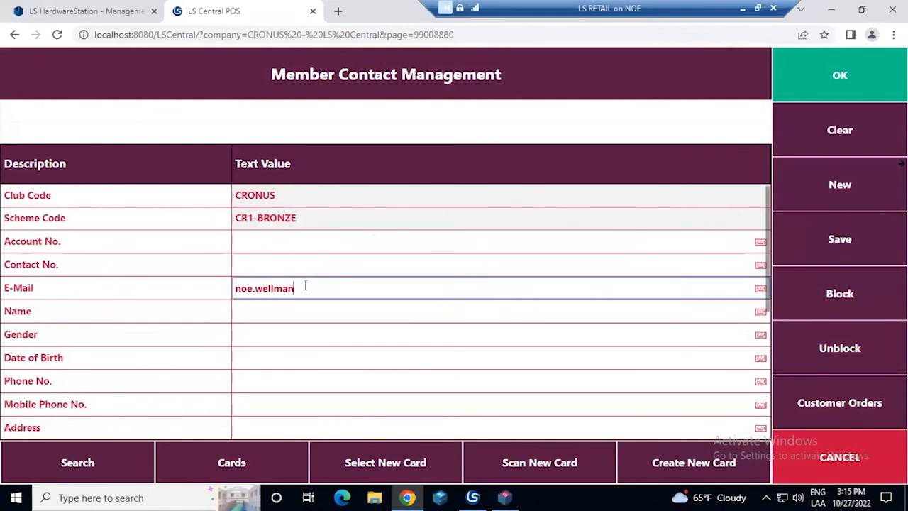
{"action": "type", "text": "@optimus.guru"}
{"action": "key", "text": "Tab"}
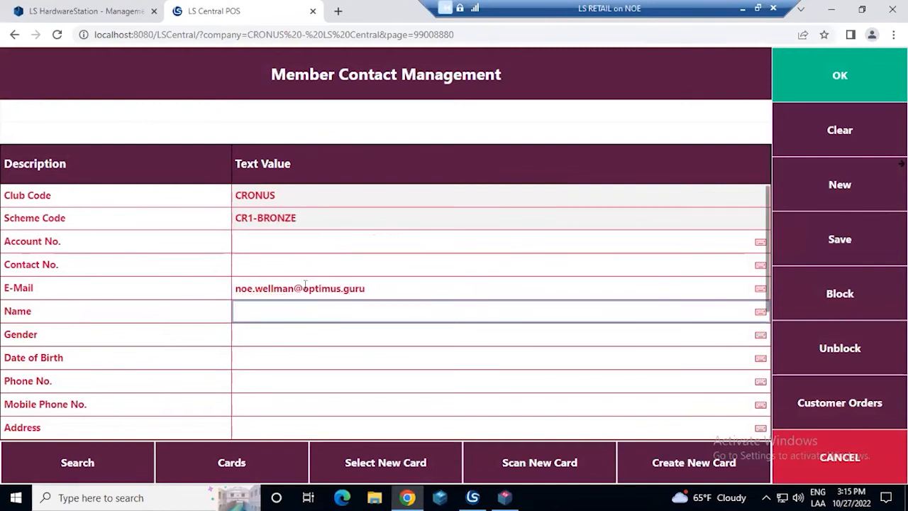
Enter the contact's name, set the gender to Male and fill in the date of birth
{"action": "type", "text": "Wellman"}
{"action": "key", "text": "Tab"}
{"action": "type", "text": "Male"}
{"action": "key", "text": "Tab"}
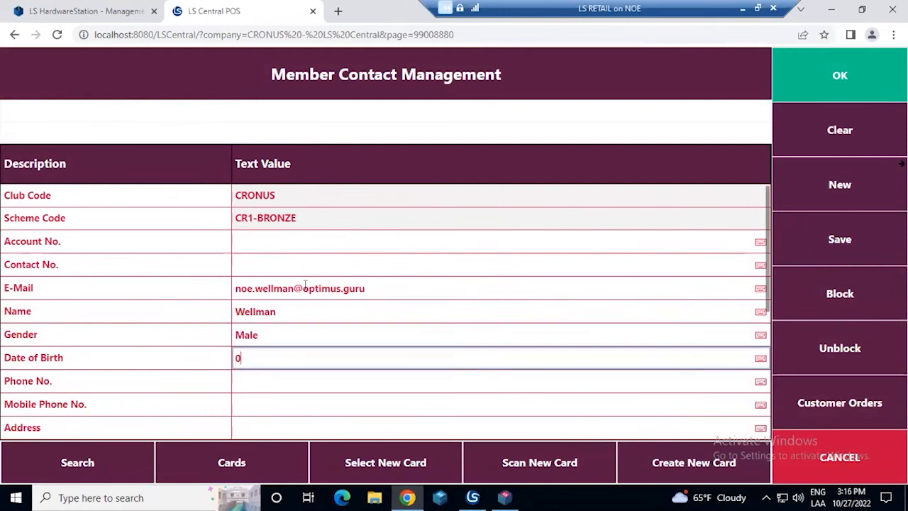
{"action": "type", "text": "08/08/"}
{"action": "type", "text": "81"}
{"action": "key", "text": "Tab"}
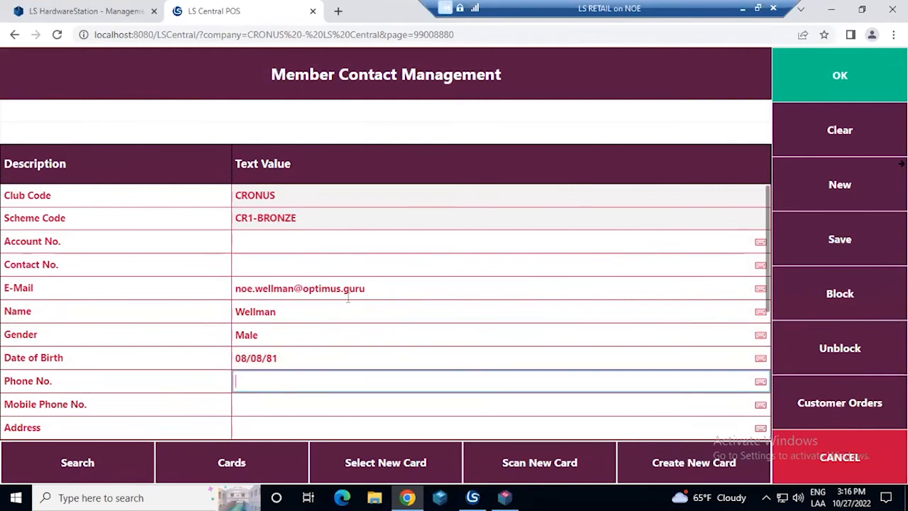
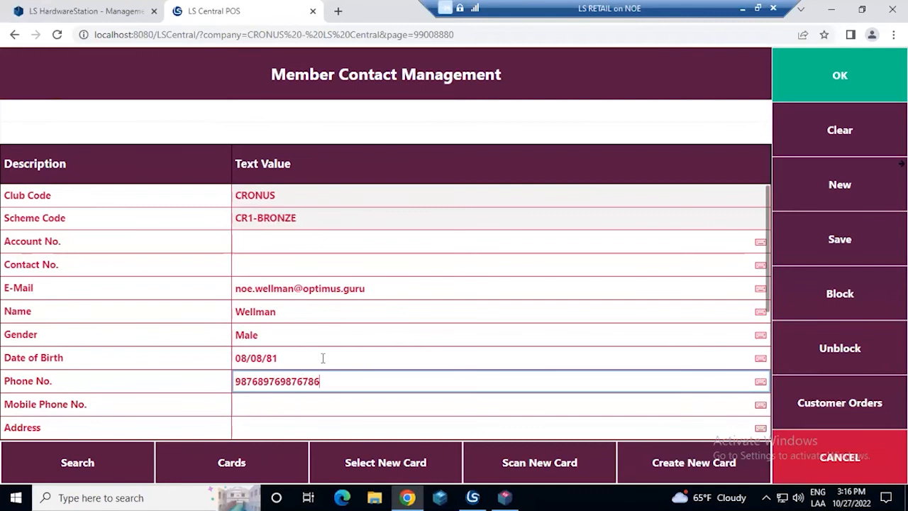
Fill in the contact's phone number and save the new member contact
{"action": "key", "text": "Tab"}
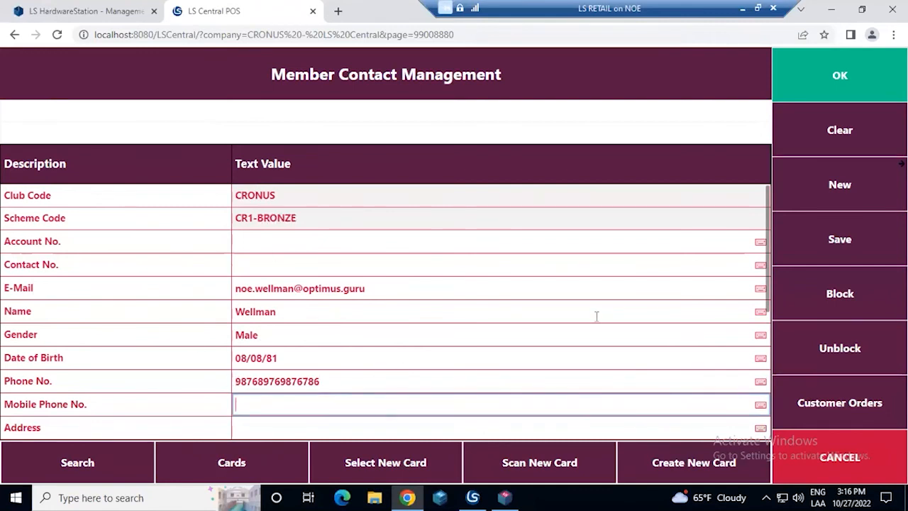
{"action": "left_click", "coordinate": [834, 237]}
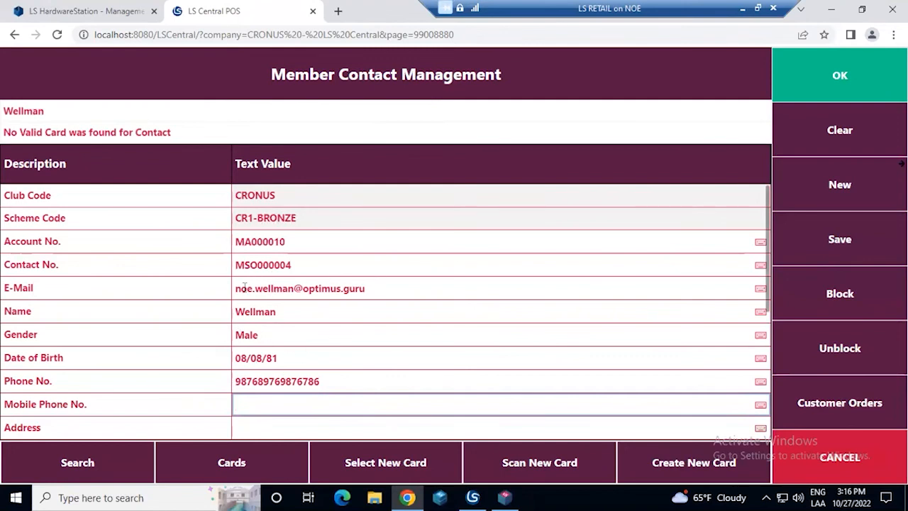
Review the e-mail, name and phone number fields of the saved member contact
{"action": "left_click", "coordinate": [274, 290]}
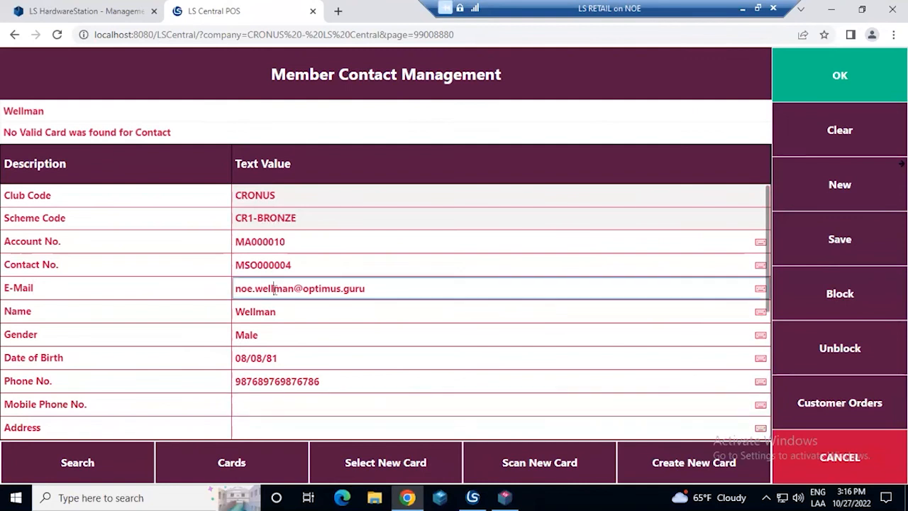
{"action": "left_click_drag", "start_coordinate": [367, 291], "coordinate": [236, 290]}
{"action": "left_click", "coordinate": [281, 310]}
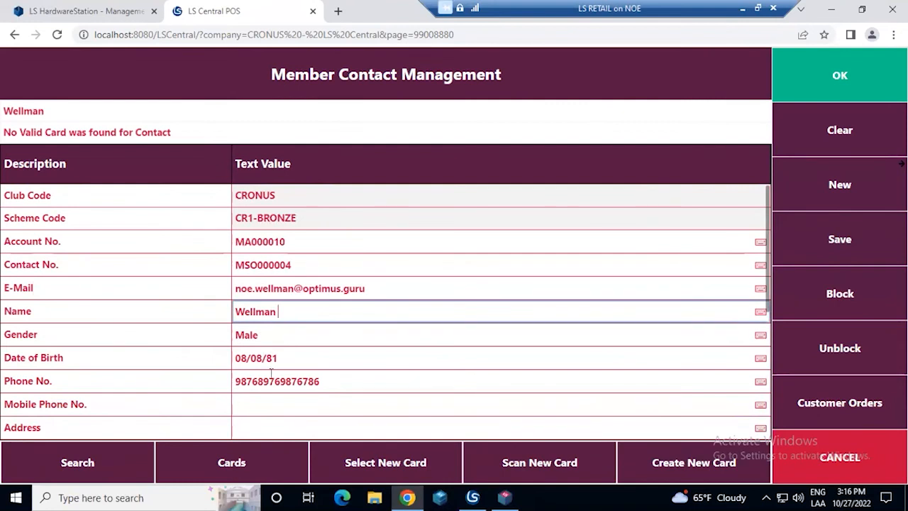
{"action": "left_click_drag", "start_coordinate": [320, 381], "coordinate": [240, 381]}
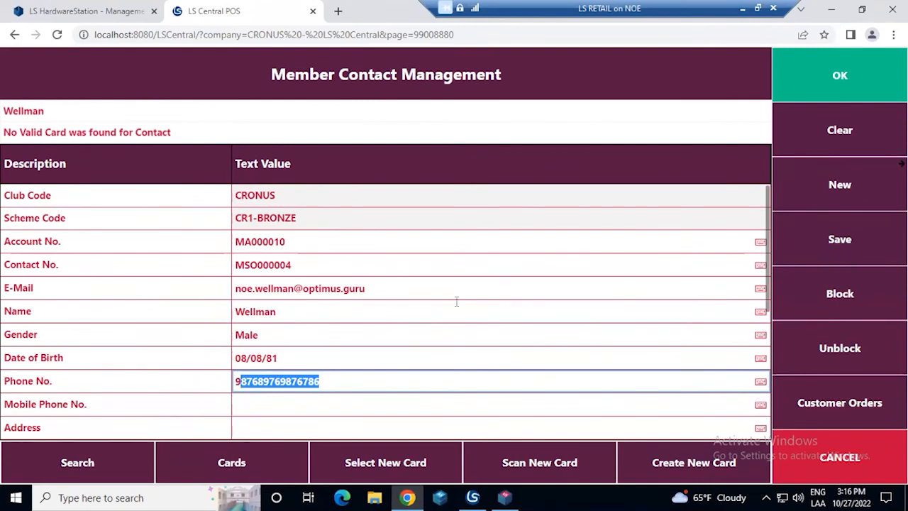
Assign the first free card with scheme code CR1-BRONZE to the new member contact
{"action": "left_click", "coordinate": [403, 459]}
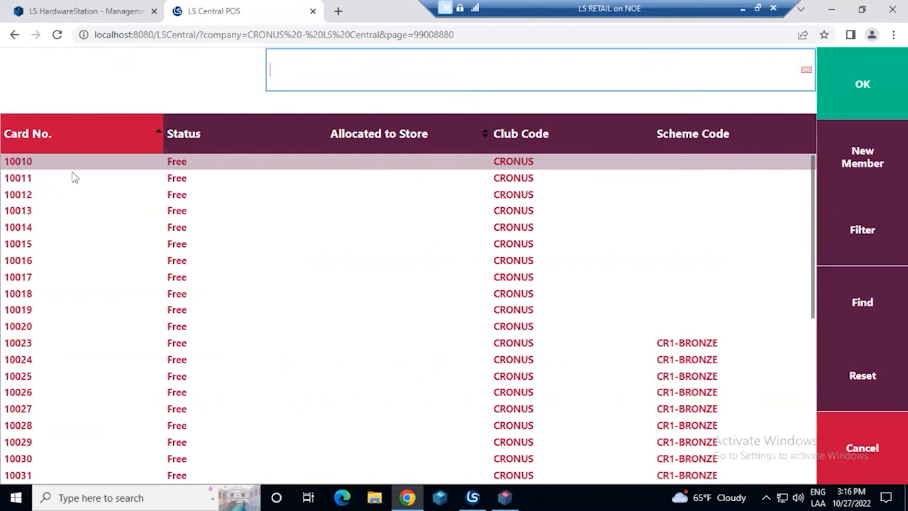
{"action": "left_click", "coordinate": [38, 182]}
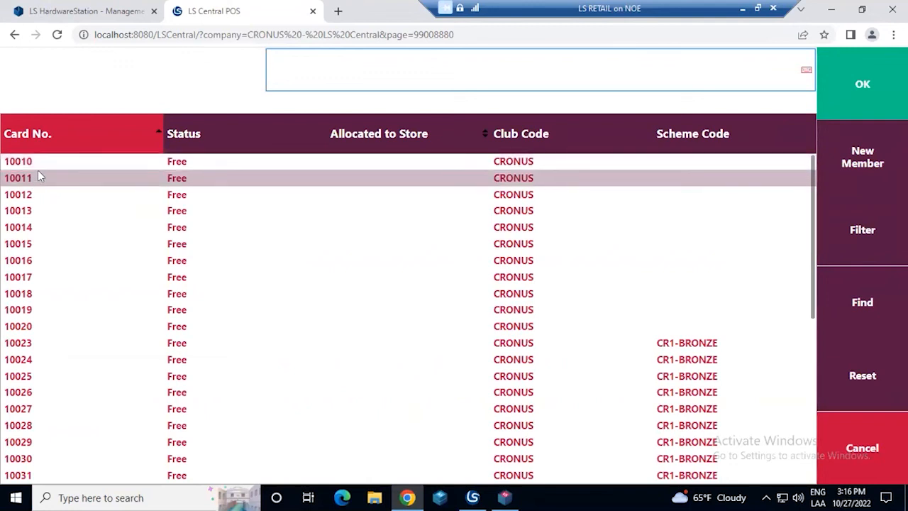
{"action": "left_click", "coordinate": [38, 163]}
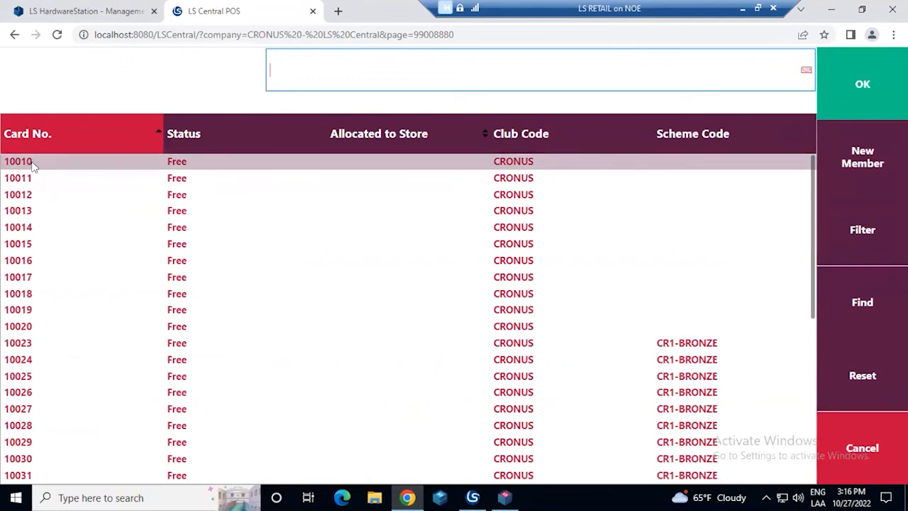
{"action": "left_click", "coordinate": [35, 182]}
{"action": "left_click", "coordinate": [40, 244]}
{"action": "left_click", "coordinate": [38, 326]}
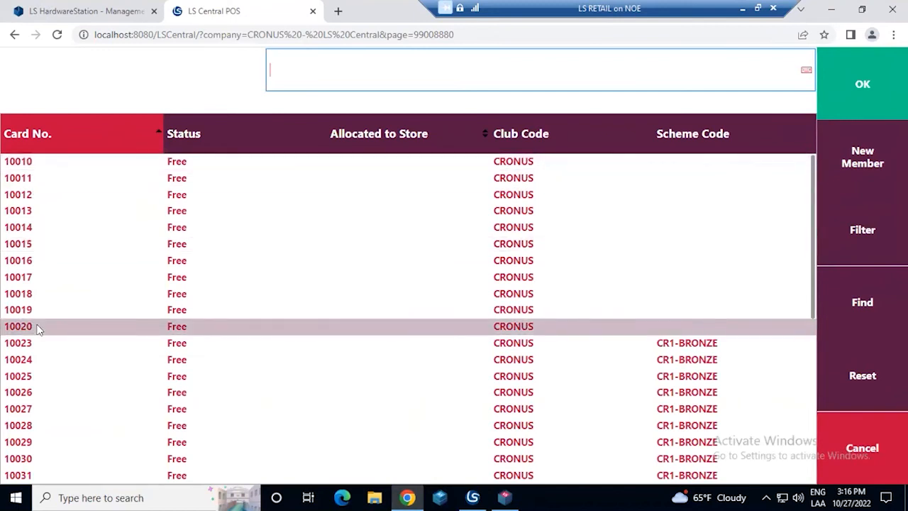
{"action": "scroll", "coordinate": [47, 325], "scroll_direction": "down", "scroll_amount": 1}
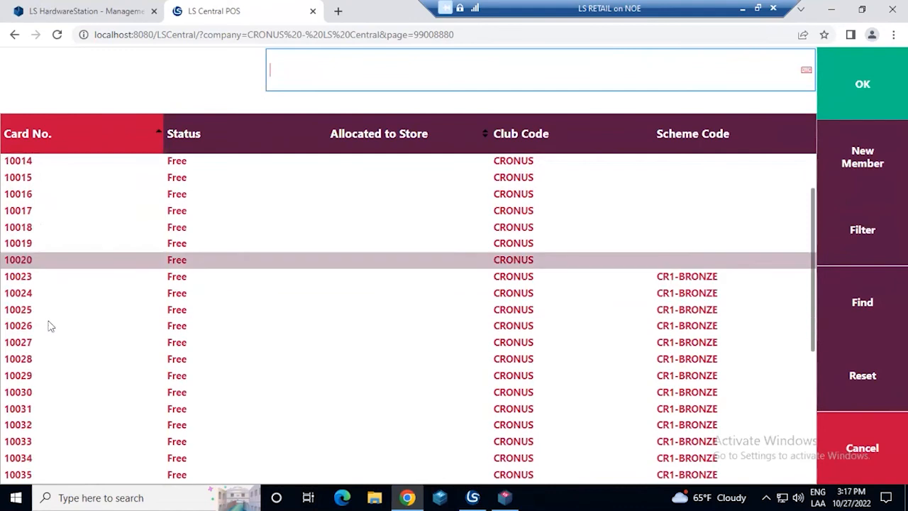
{"action": "left_click", "coordinate": [693, 283]}
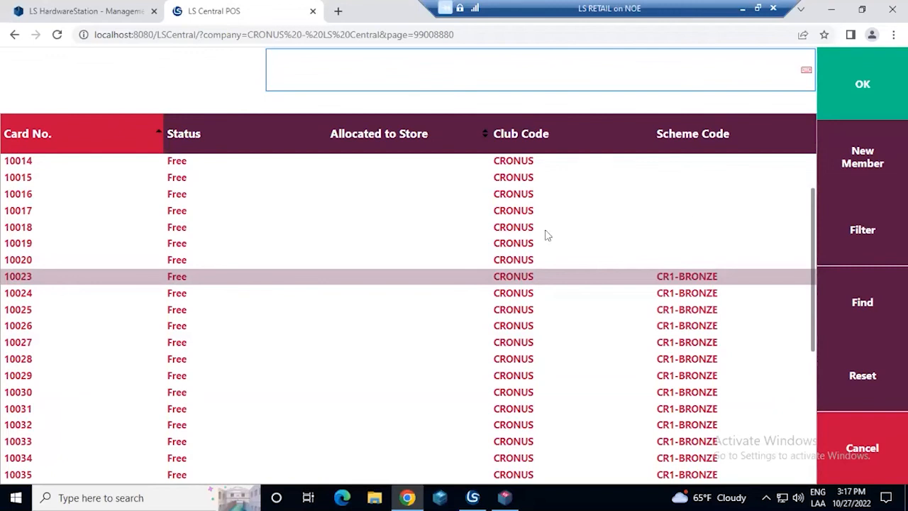
{"action": "left_click", "coordinate": [854, 92]}
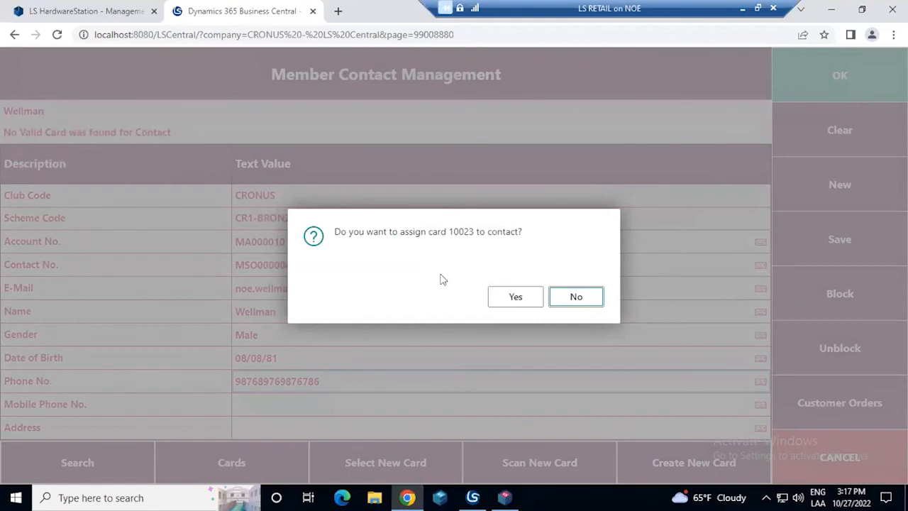
{"action": "left_click", "coordinate": [514, 302]}
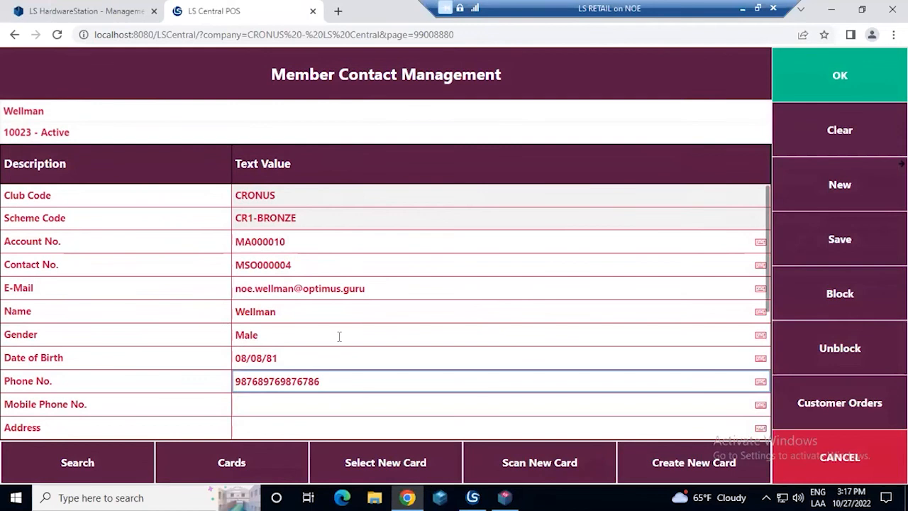
Check the contact's assigned cards, then accept the contact as the member on the current sale
{"action": "left_click", "coordinate": [247, 453]}
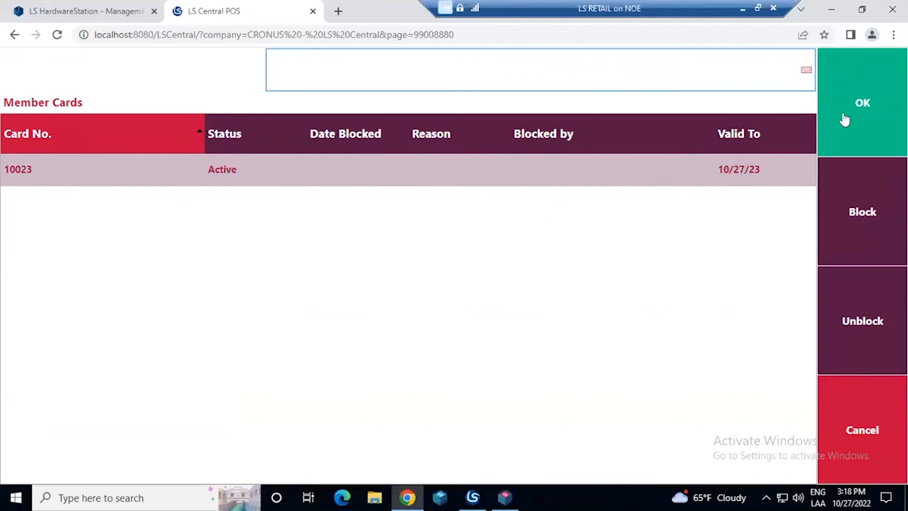
{"action": "left_click", "coordinate": [864, 92]}
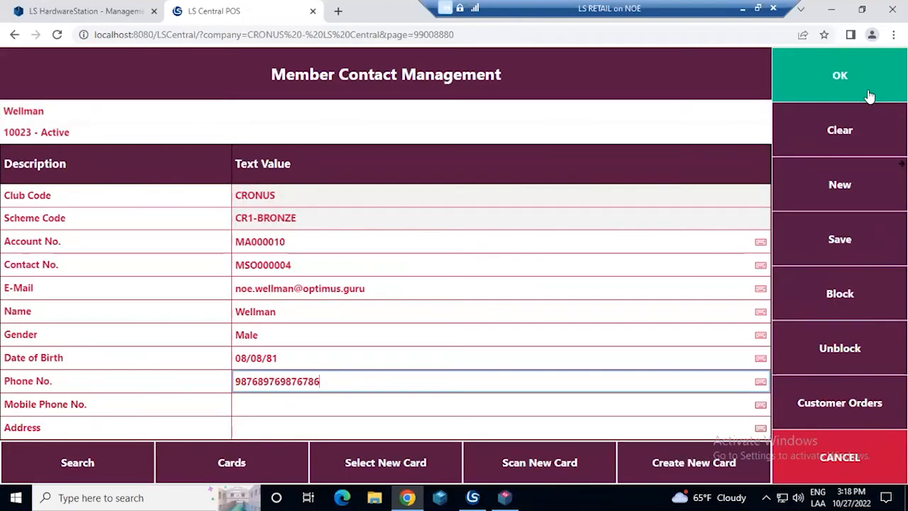
{"action": "left_click", "coordinate": [870, 96]}
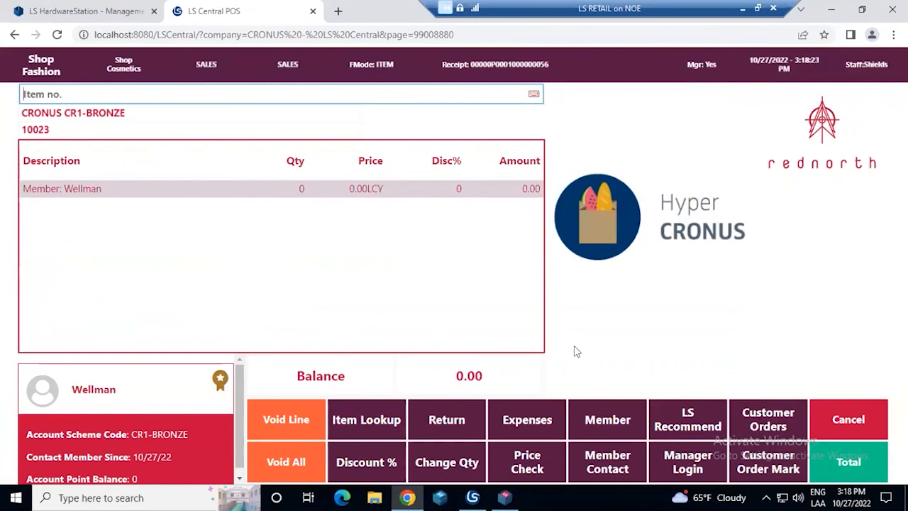
Open the My day foundation details from the Makeup cosmetics category and examine its shade pictures and description
{"action": "left_click", "coordinate": [122, 62]}
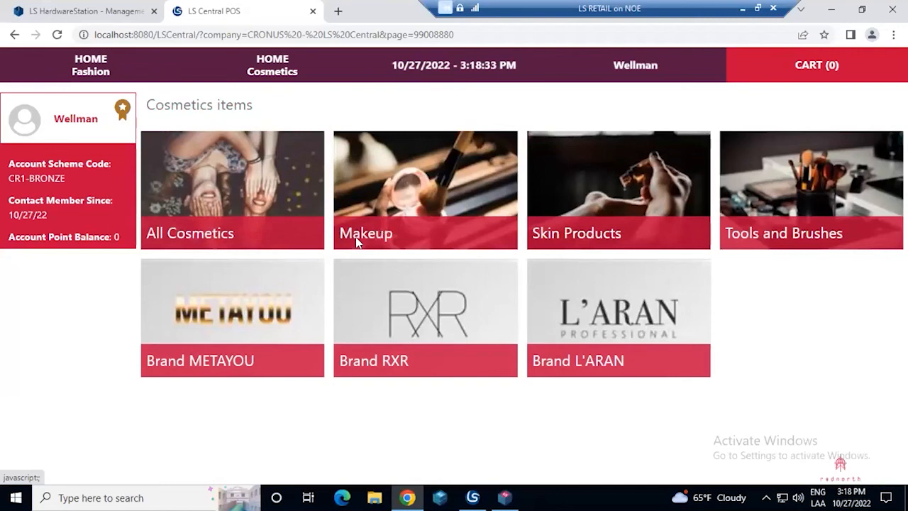
{"action": "left_click", "coordinate": [381, 239]}
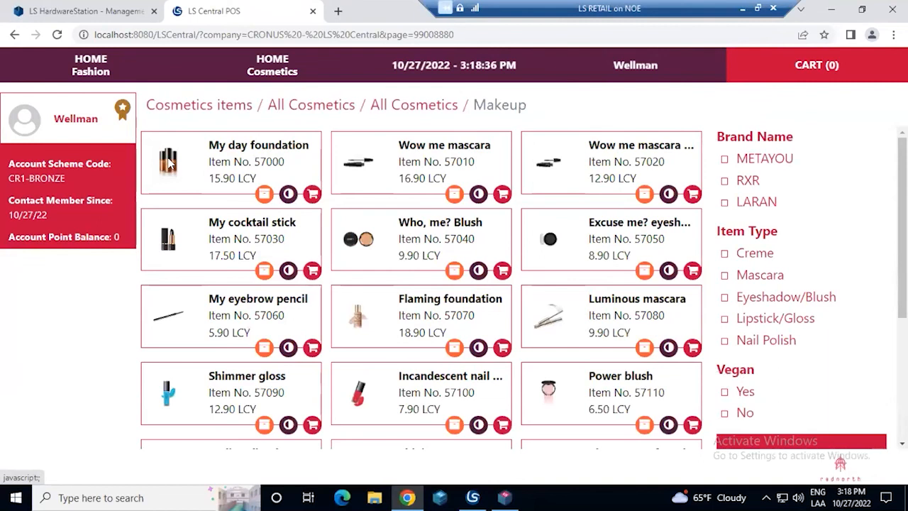
{"action": "left_click", "coordinate": [263, 193]}
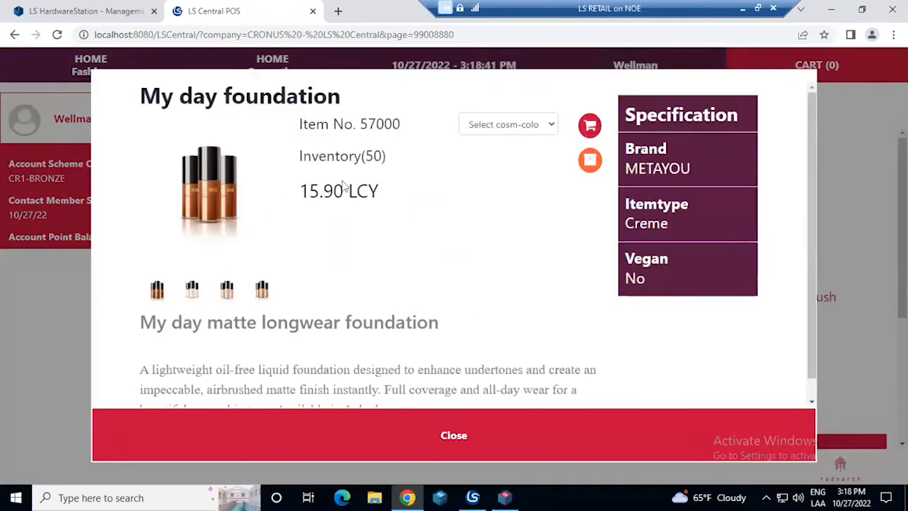
{"action": "scroll", "coordinate": [347, 186], "scroll_direction": "down", "scroll_amount": 1}
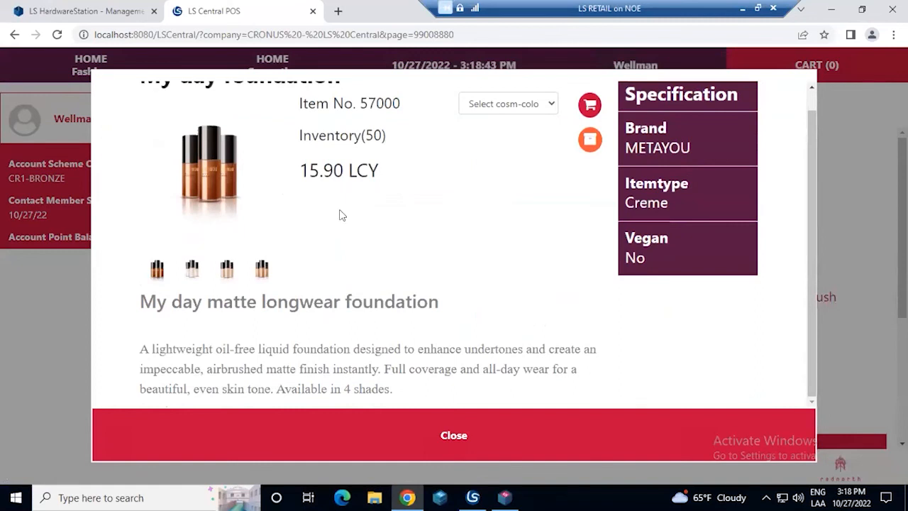
{"action": "scroll", "coordinate": [334, 217], "scroll_direction": "up", "scroll_amount": 1}
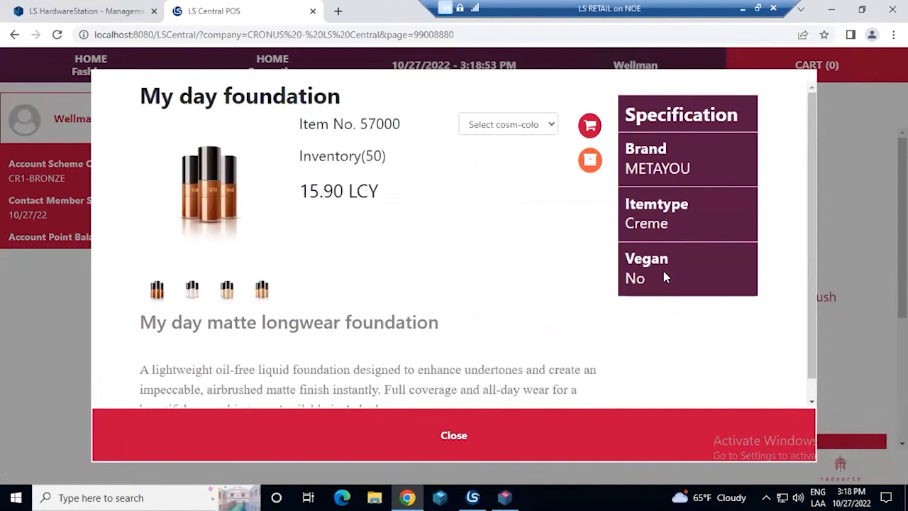
{"action": "left_click", "coordinate": [230, 287]}
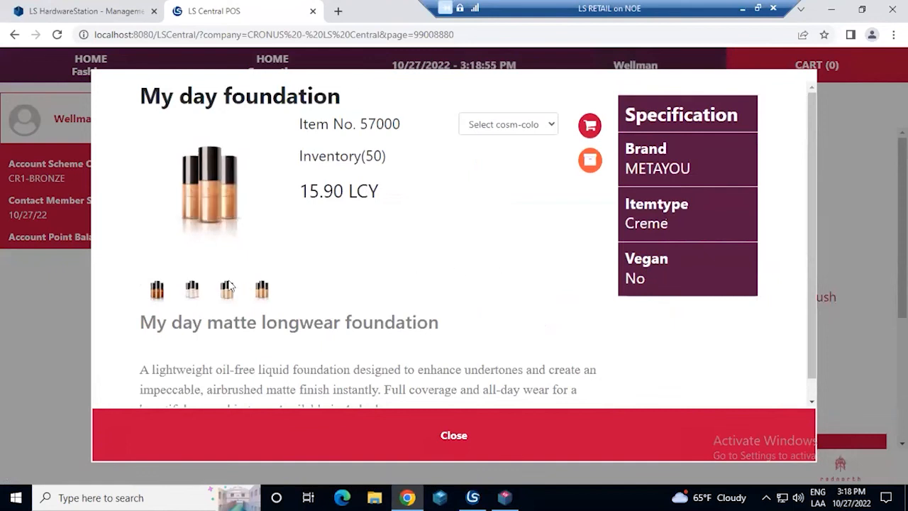
{"action": "scroll", "coordinate": [371, 277], "scroll_direction": "down", "scroll_amount": 1}
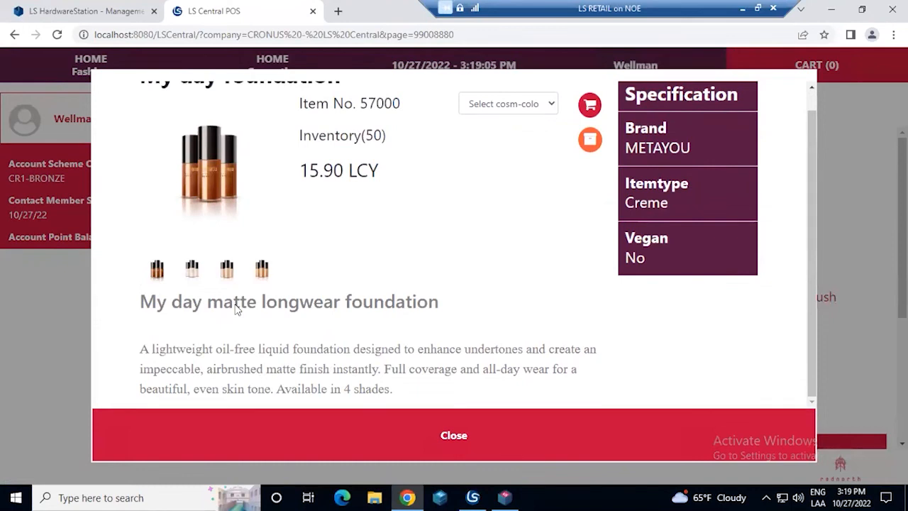
Add My day foundation in shade DEEP to the cart three times and close the item details
{"action": "left_click", "coordinate": [548, 106]}
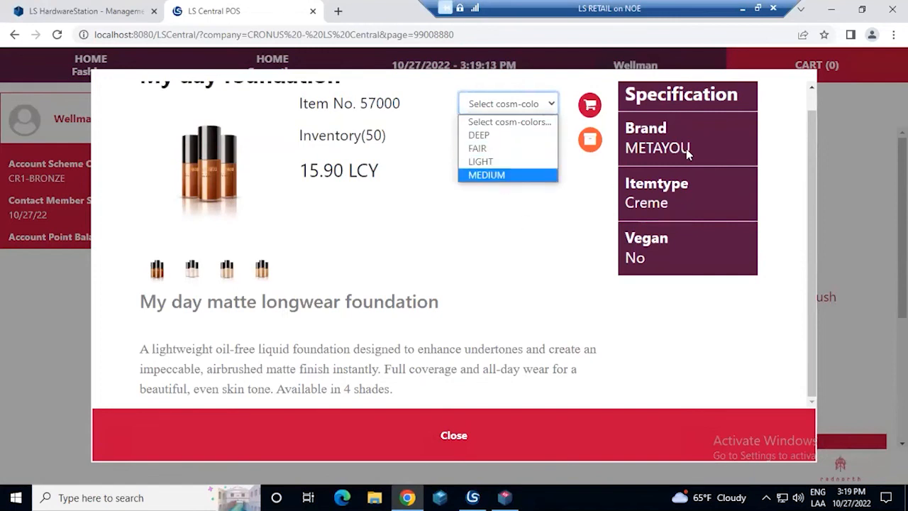
{"action": "left_click", "coordinate": [660, 149]}
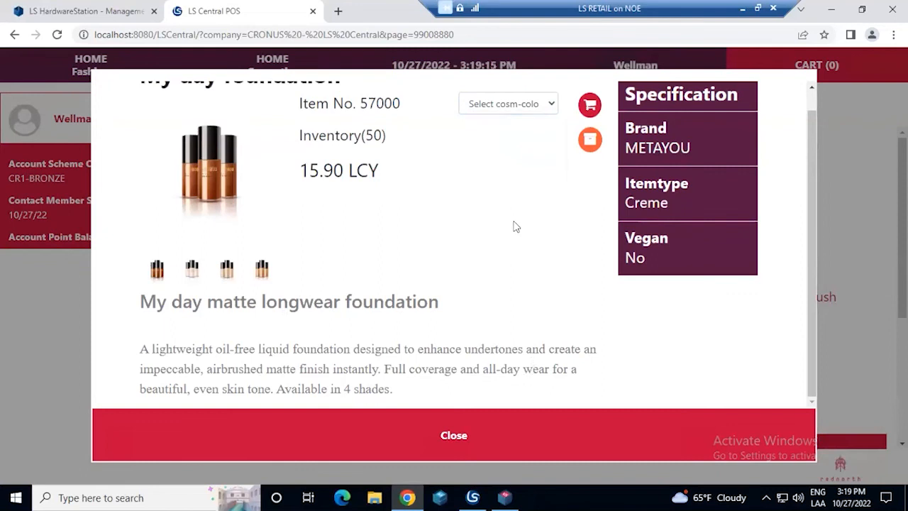
{"action": "scroll", "coordinate": [537, 182], "scroll_direction": "up", "scroll_amount": 1}
{"action": "left_click", "coordinate": [588, 126]}
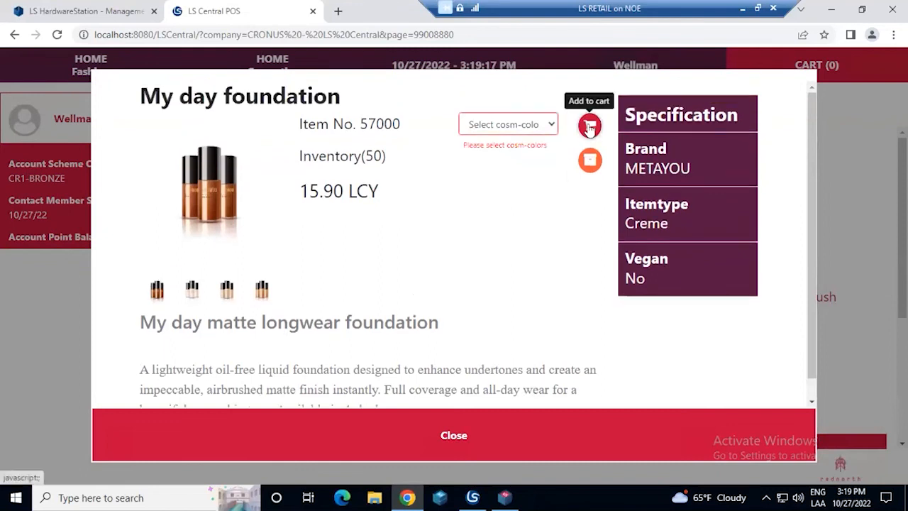
{"action": "left_click", "coordinate": [544, 124]}
{"action": "left_click", "coordinate": [523, 153]}
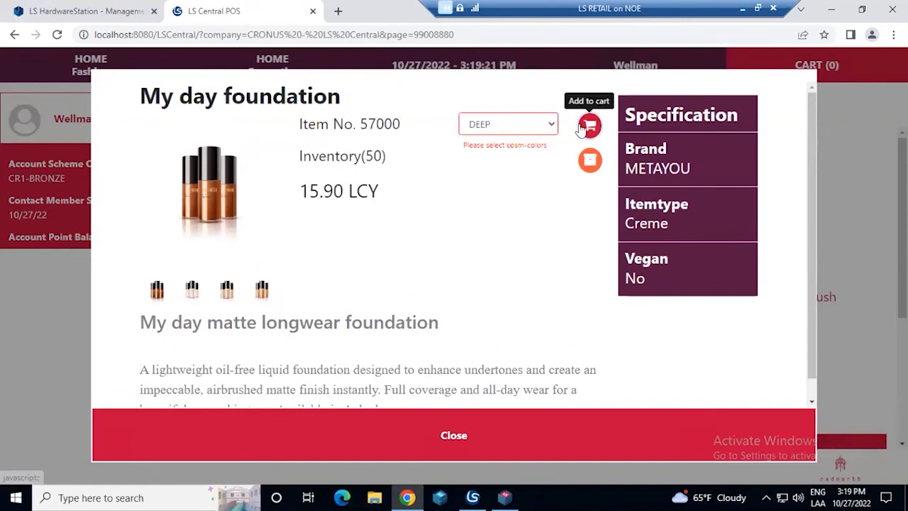
{"action": "left_click", "coordinate": [582, 127]}
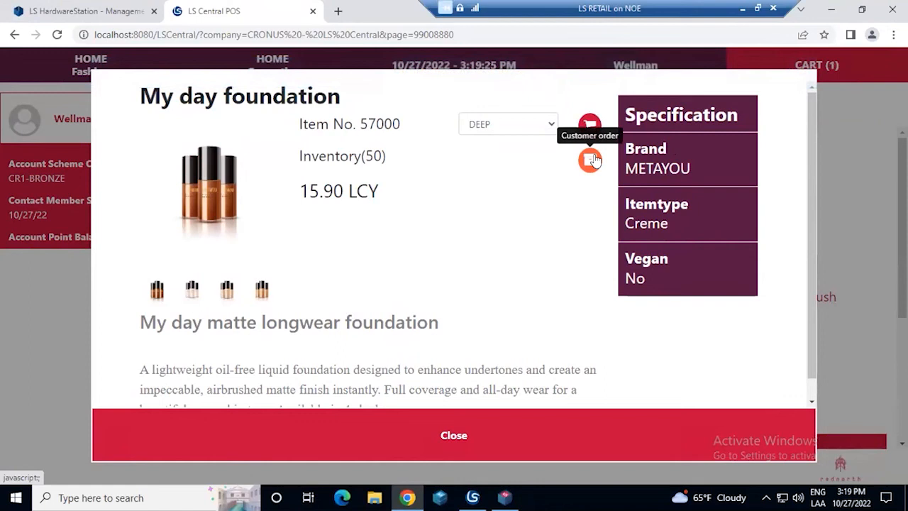
{"action": "left_click", "coordinate": [590, 125]}
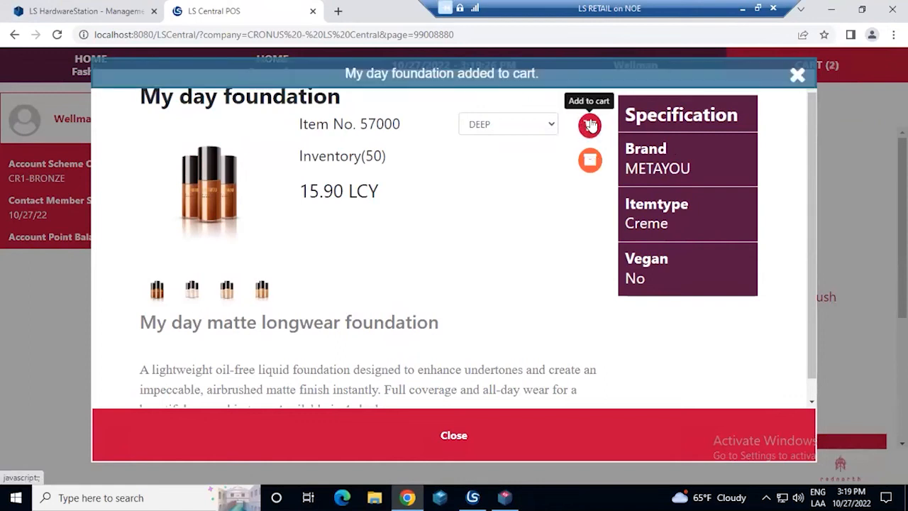
{"action": "left_click", "coordinate": [590, 125]}
{"action": "left_click", "coordinate": [490, 426]}
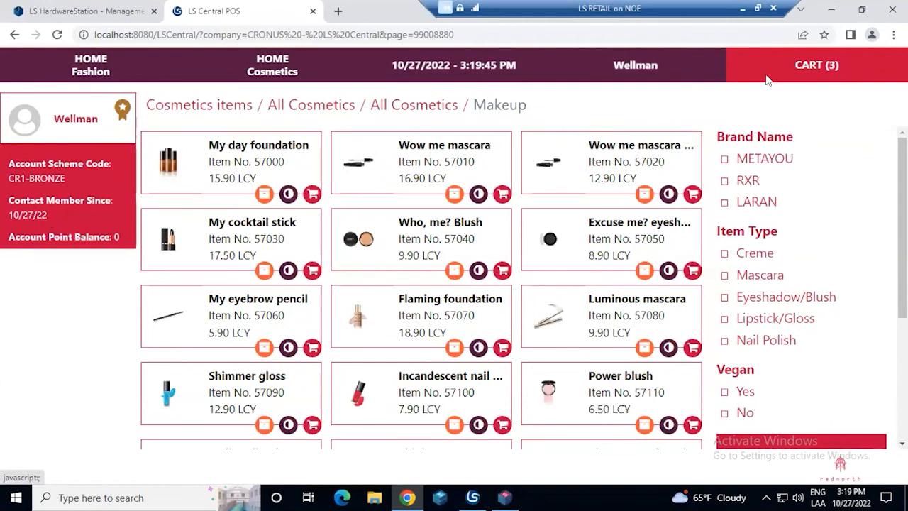
Bring the cart into the POS sale, total it and pay the full balance in cash
{"action": "left_click", "coordinate": [803, 66]}
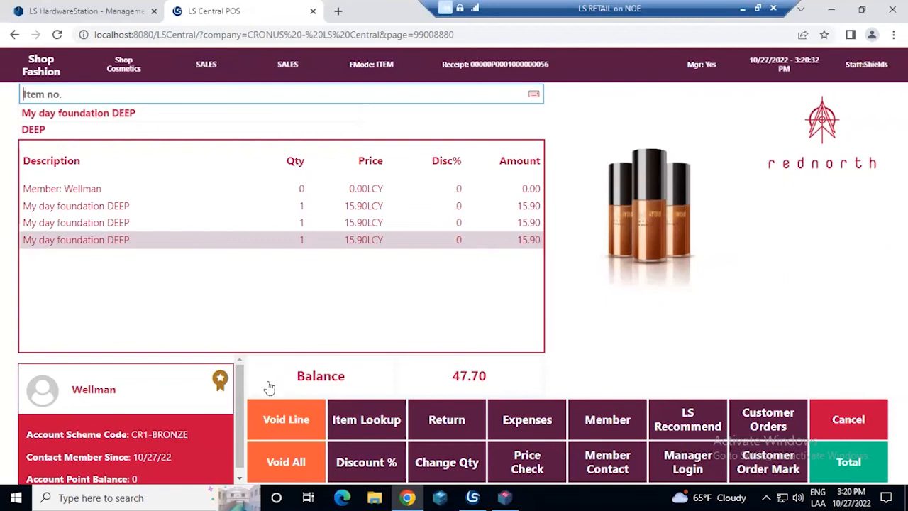
{"action": "scroll", "coordinate": [246, 454], "scroll_direction": "down", "scroll_amount": 1}
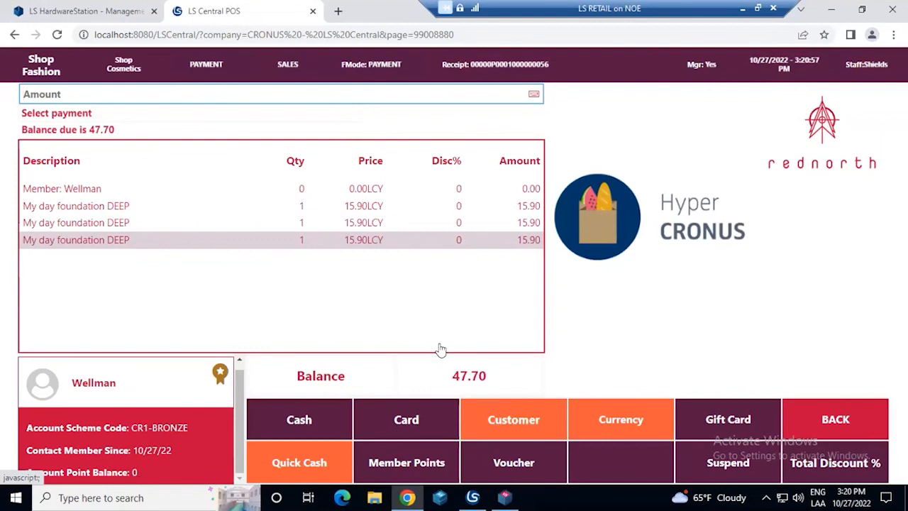
{"action": "left_click", "coordinate": [306, 418]}
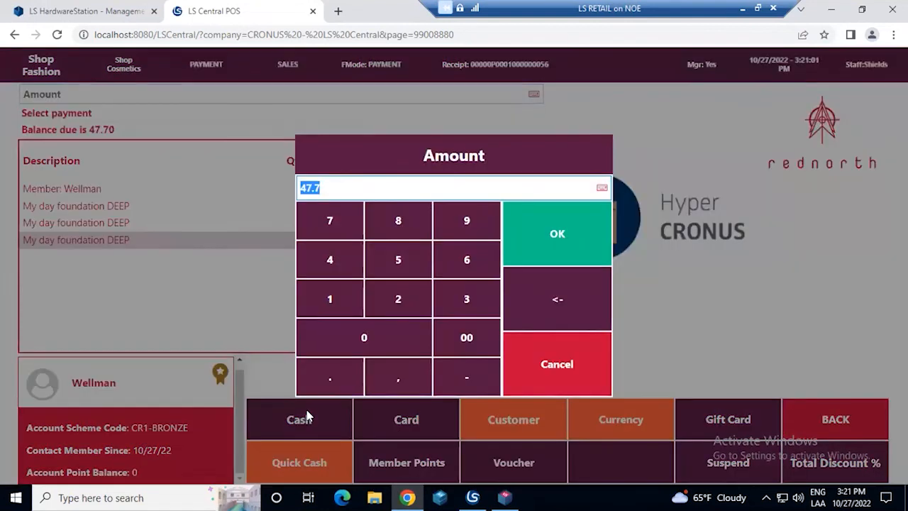
{"action": "left_click", "coordinate": [592, 233]}
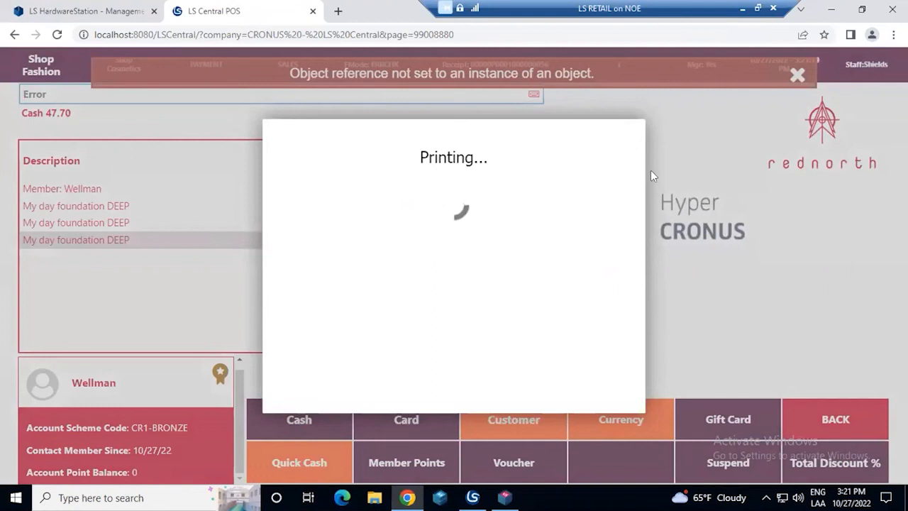
Switch to the virtual devices window and examine the printed sale receipt, including the member's issued and used points
{"action": "left_click", "coordinate": [505, 499]}
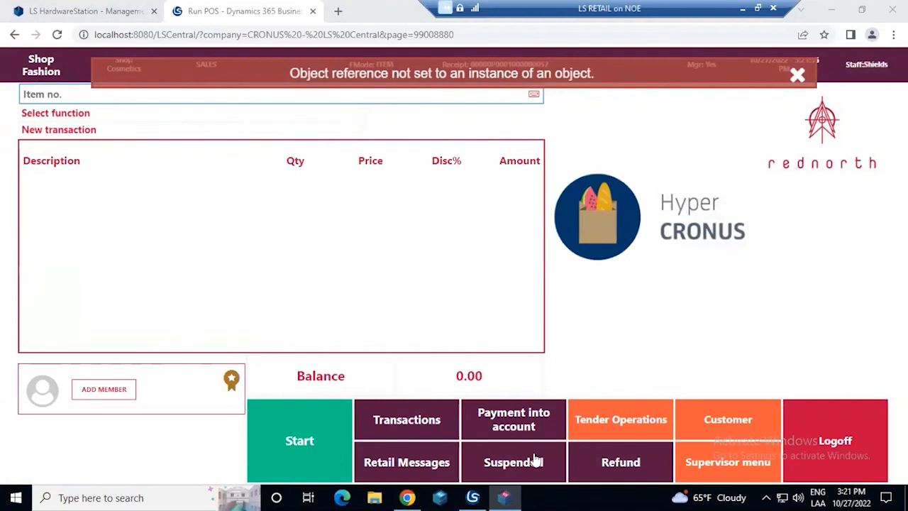
{"action": "mouse_move", "coordinate": [503, 497]}
{"action": "left_click", "coordinate": [496, 418]}
{"action": "scroll", "coordinate": [532, 376], "scroll_direction": "up", "scroll_amount": 3}
{"action": "scroll", "coordinate": [535, 376], "scroll_direction": "up", "scroll_amount": 3}
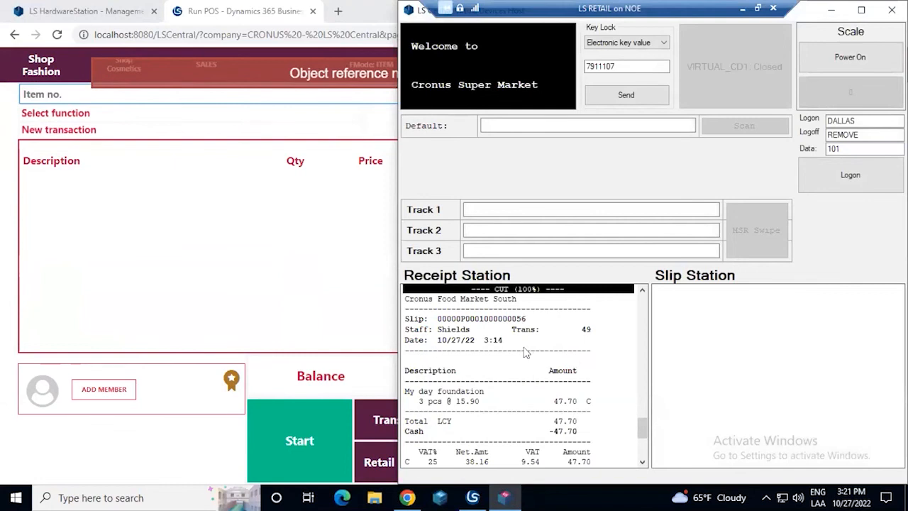
{"action": "scroll", "coordinate": [482, 338], "scroll_direction": "down", "scroll_amount": 3}
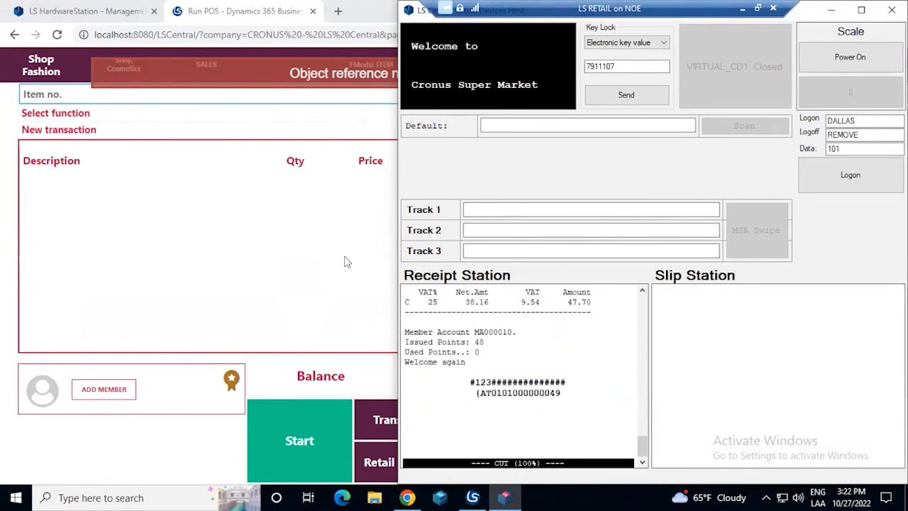
Return to the POS, log off the staff session and exit to the Business Central home page
{"action": "left_click", "coordinate": [322, 254]}
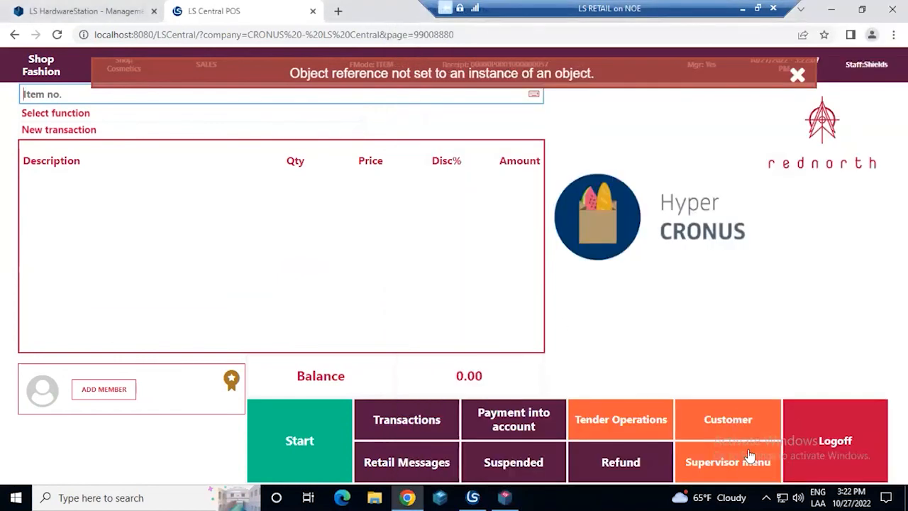
{"action": "left_click", "coordinate": [809, 443]}
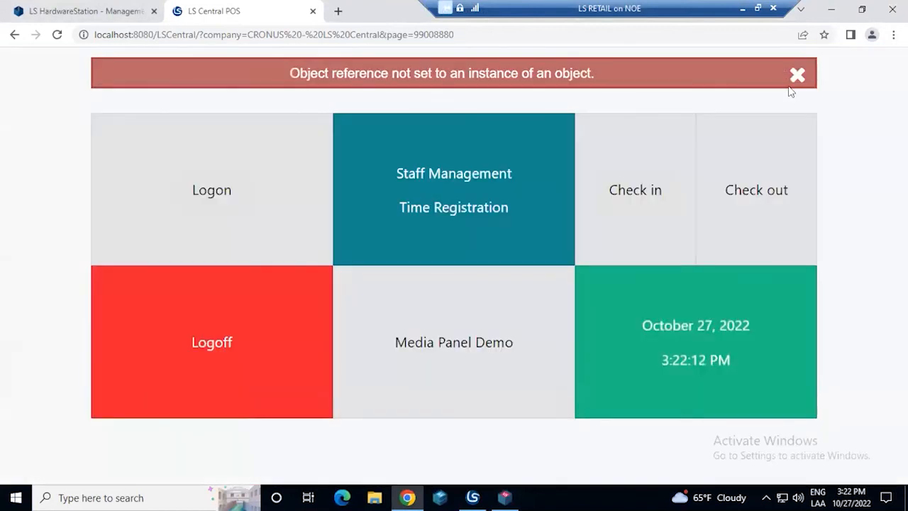
{"action": "left_click", "coordinate": [796, 74]}
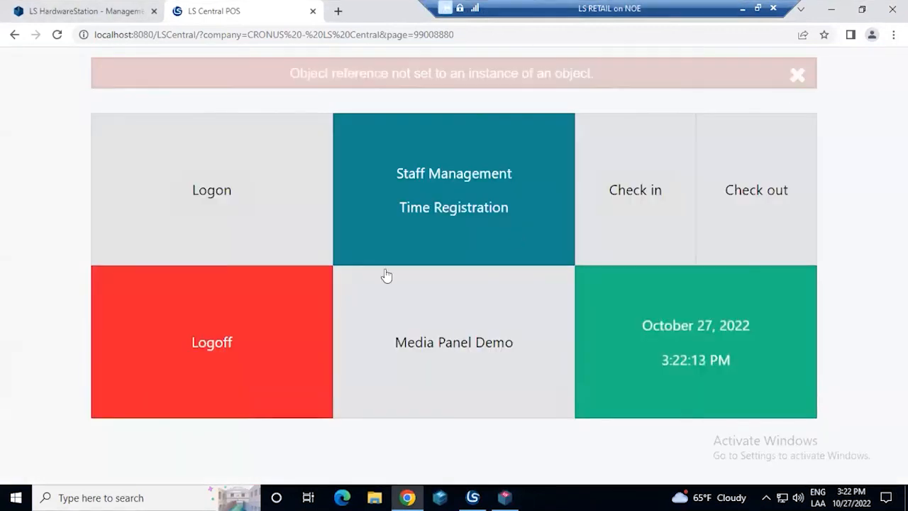
{"action": "left_click", "coordinate": [258, 312]}
{"action": "left_click", "coordinate": [510, 296]}
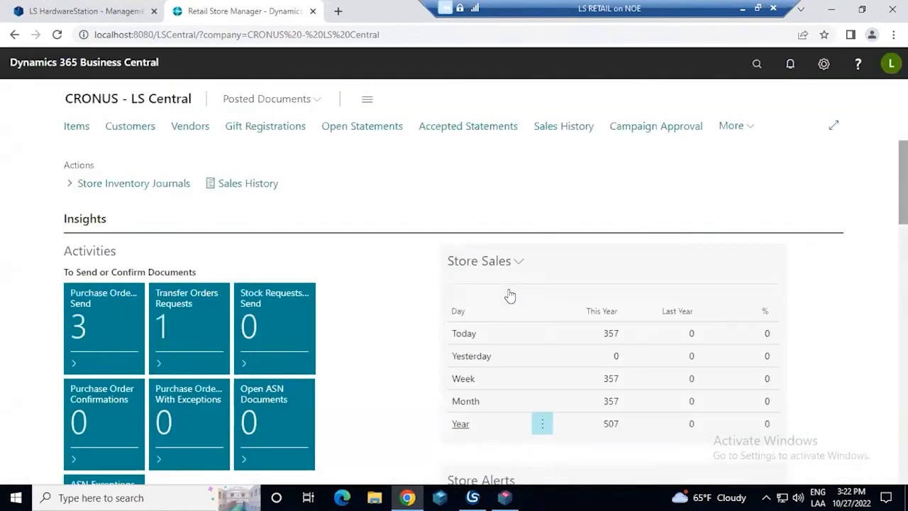
Search for the Member Point Register report, try to preview it without filters, and dismiss the resulting message
{"action": "left_click", "coordinate": [756, 66]}
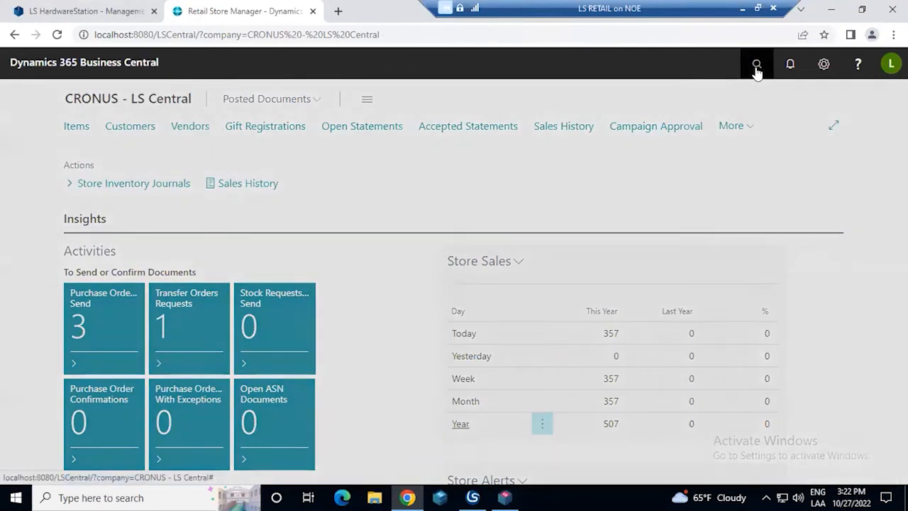
{"action": "type", "text": "memebr"}
{"action": "key", "text": "BackSpace"}
{"action": "type", "text": "e"}
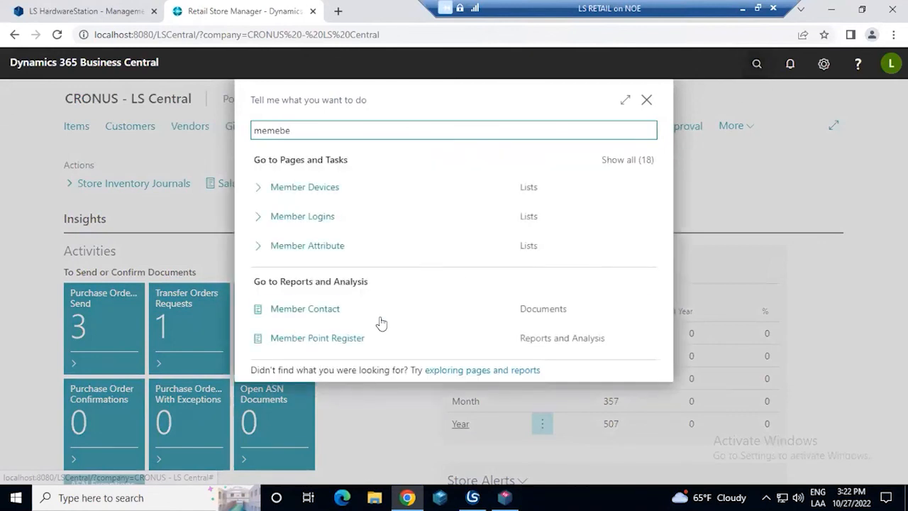
{"action": "left_click", "coordinate": [341, 337]}
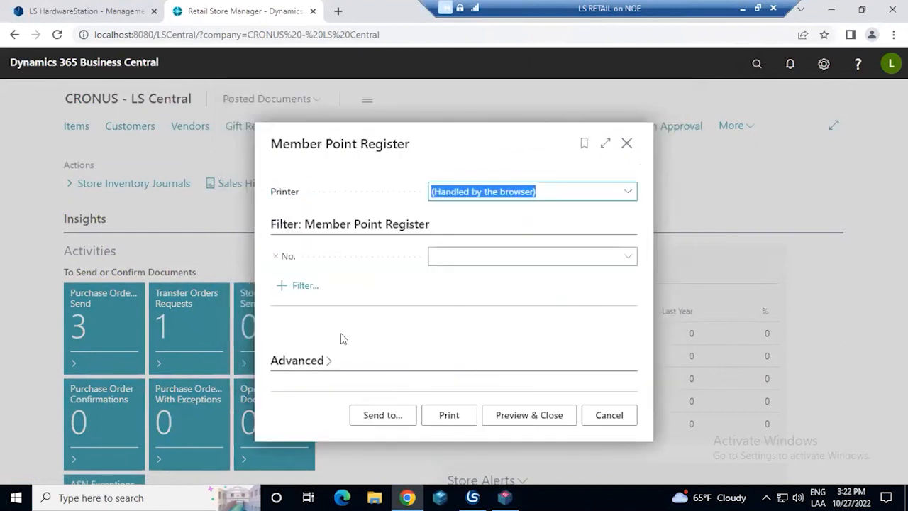
{"action": "left_click", "coordinate": [536, 416]}
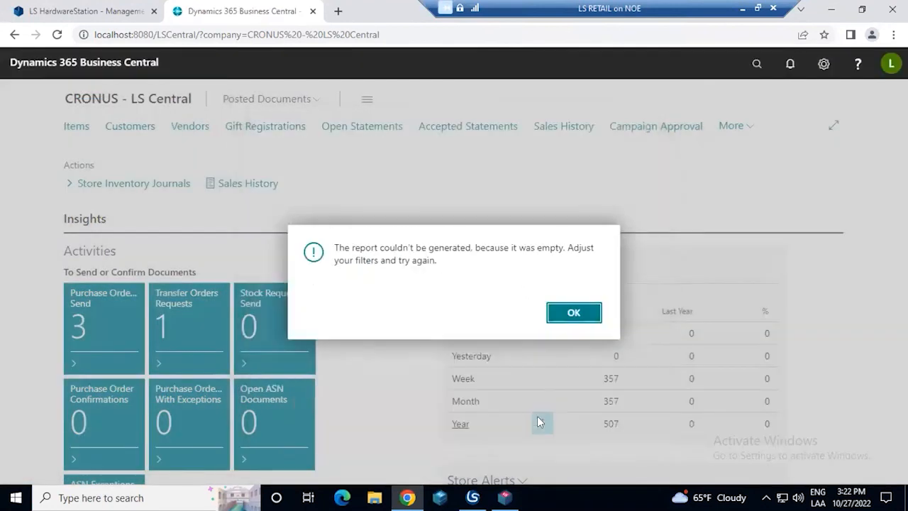
{"action": "left_click", "coordinate": [578, 300]}
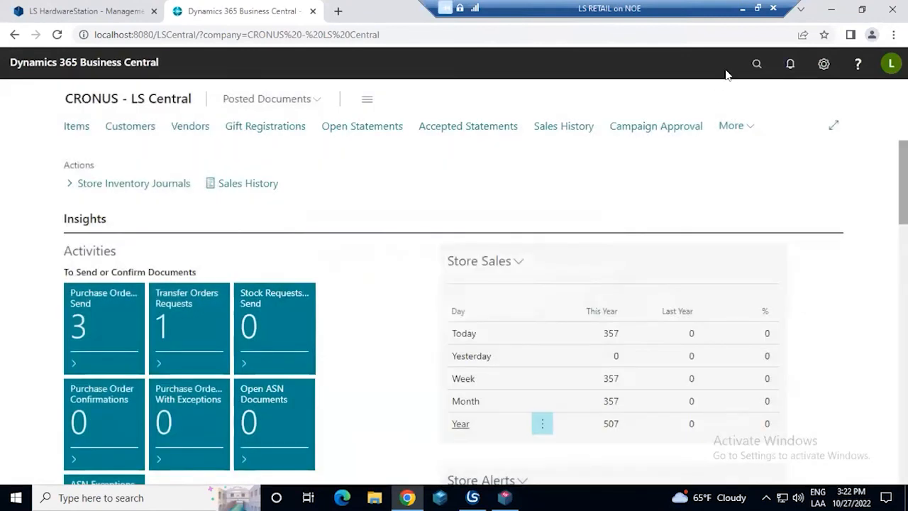
{"action": "left_click", "coordinate": [753, 65]}
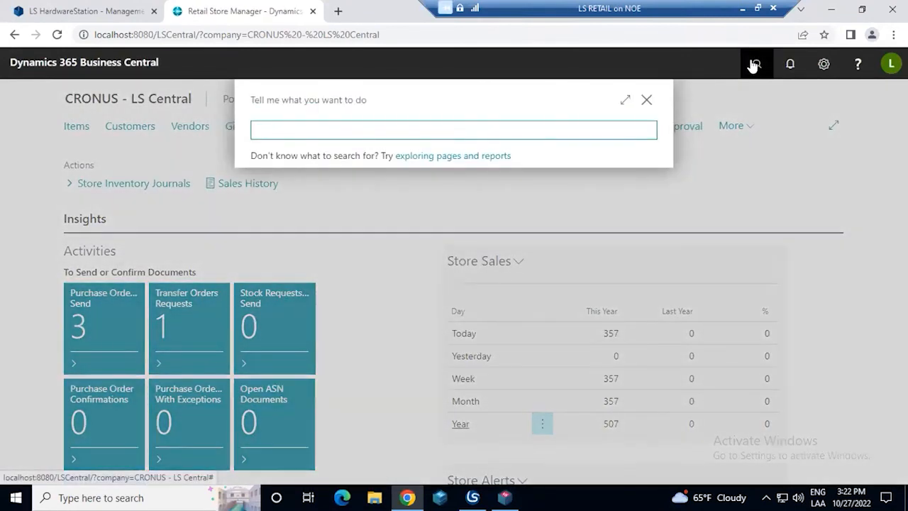
{"action": "type", "text": "c"}
{"action": "key", "text": "BackSpace"}
{"action": "type", "text": "accounts"}
{"action": "left_click", "coordinate": [327, 250]}
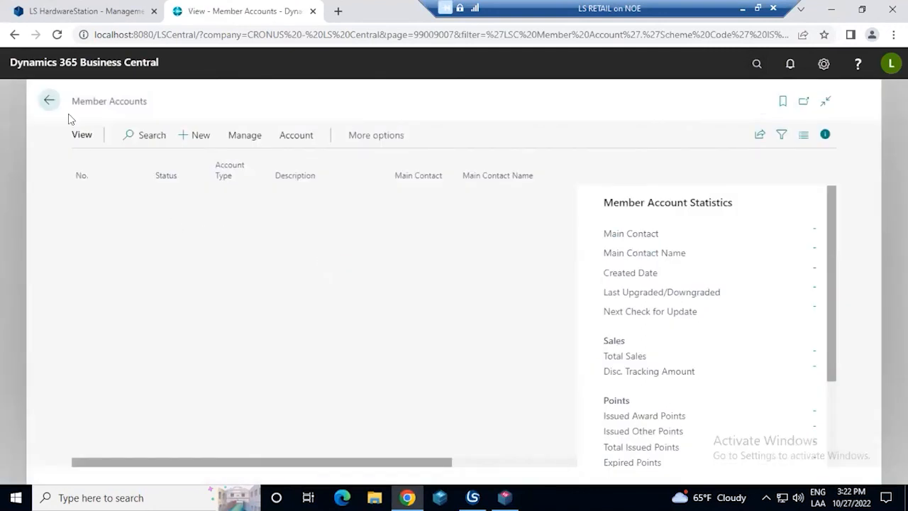
{"action": "left_click", "coordinate": [46, 103]}
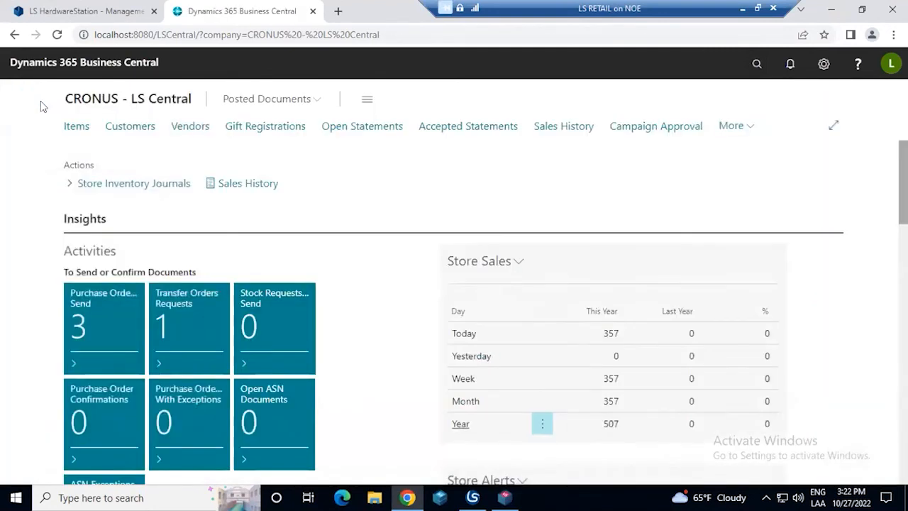
Search for clubs, open the CRONUS member club card from the club list and examine the club's statistics
{"action": "left_click", "coordinate": [757, 64]}
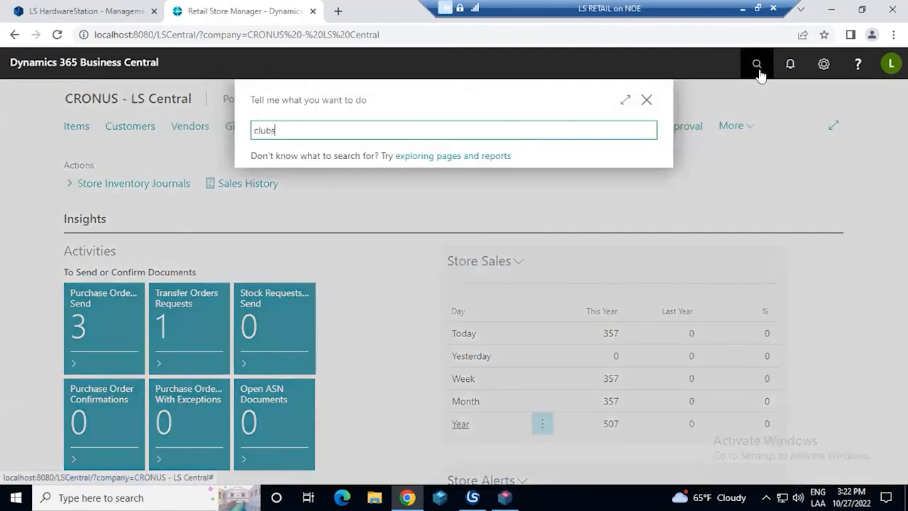
{"action": "left_click", "coordinate": [347, 187]}
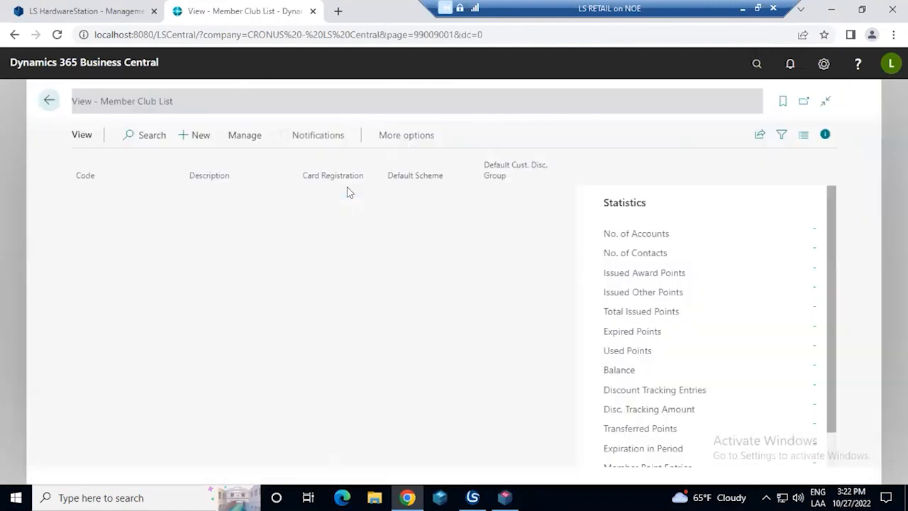
{"action": "left_click", "coordinate": [105, 199]}
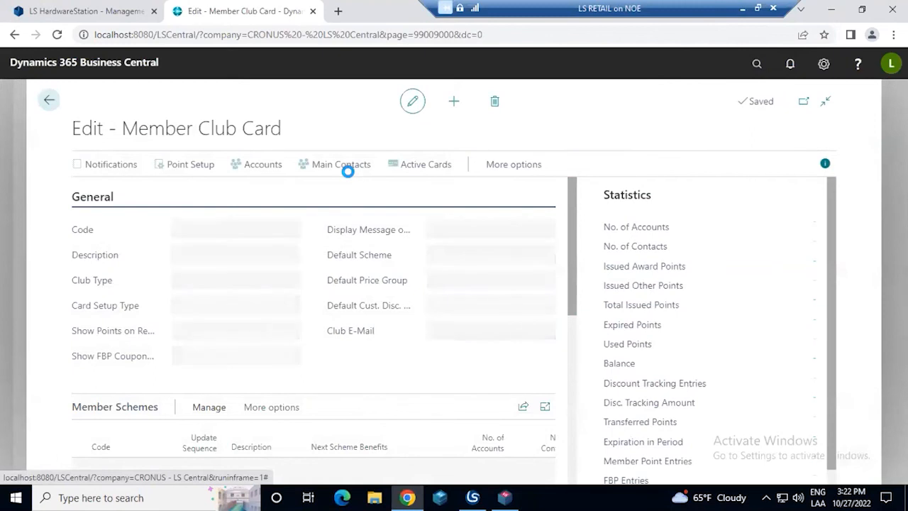
{"action": "scroll", "coordinate": [617, 251], "scroll_direction": "down", "scroll_amount": 1}
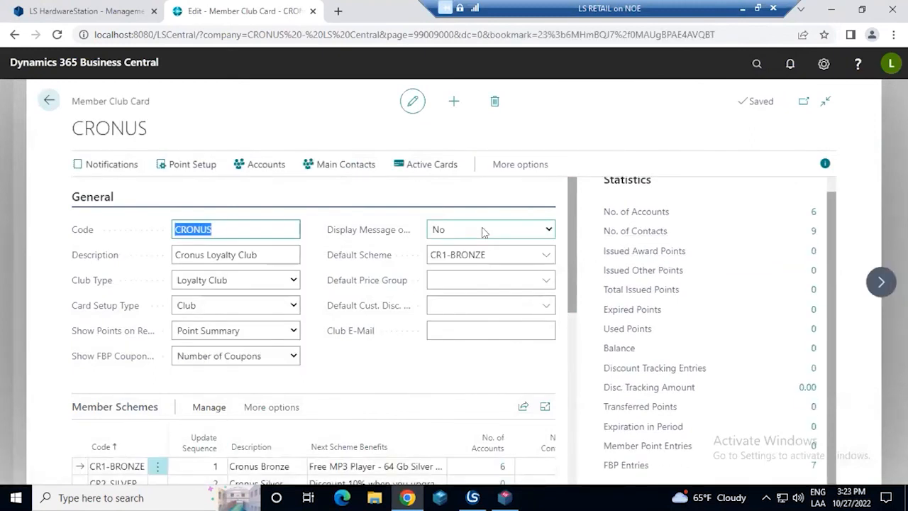
Open the club's member accounts, then the first Family account's card, and examine its member account statistics and points
{"action": "left_click", "coordinate": [266, 165]}
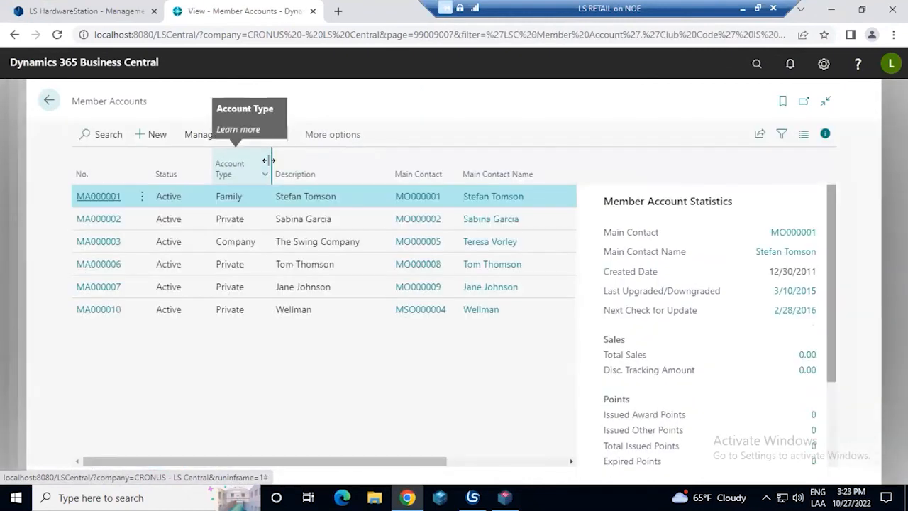
{"action": "scroll", "coordinate": [719, 234], "scroll_direction": "down", "scroll_amount": 3}
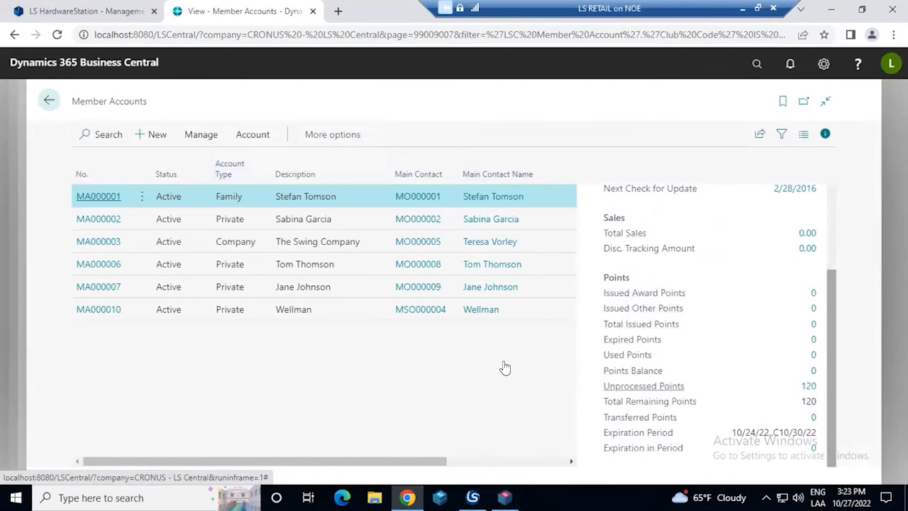
{"action": "left_click", "coordinate": [114, 201]}
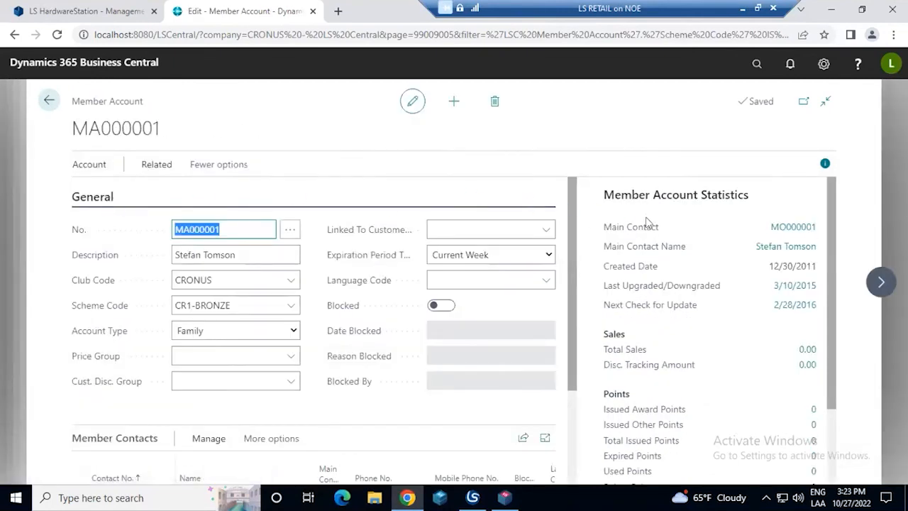
{"action": "scroll", "coordinate": [645, 226], "scroll_direction": "down", "scroll_amount": 2}
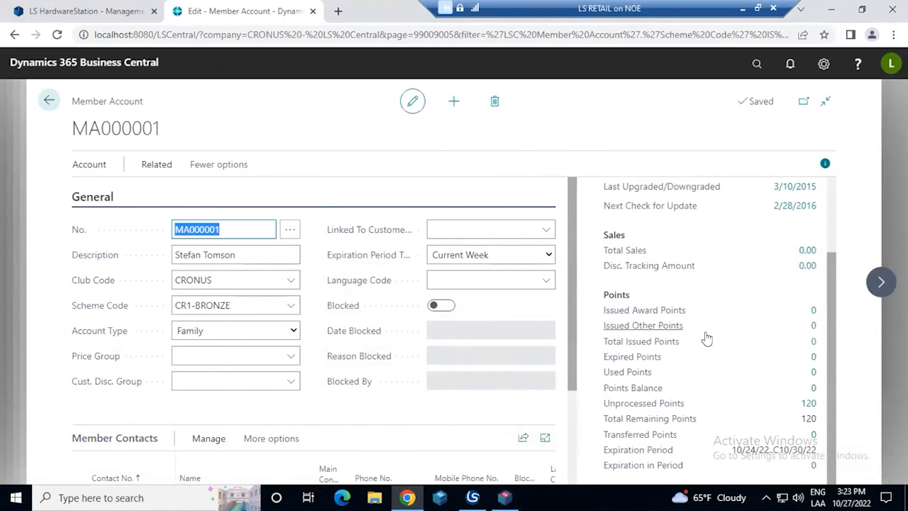
Look through the member account's related entries, view its Discount Tracking Entries and return to the account card
{"action": "left_click", "coordinate": [158, 165]}
{"action": "left_click", "coordinate": [117, 191]}
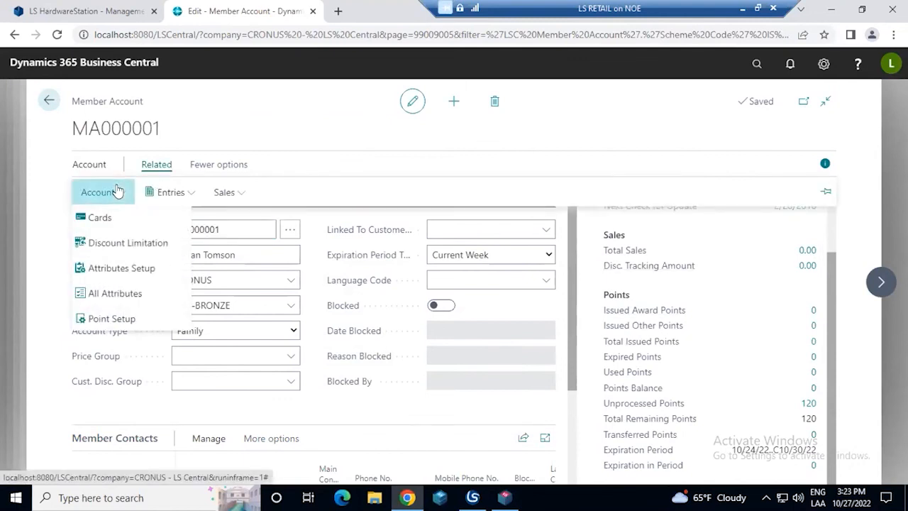
{"action": "left_click", "coordinate": [195, 166]}
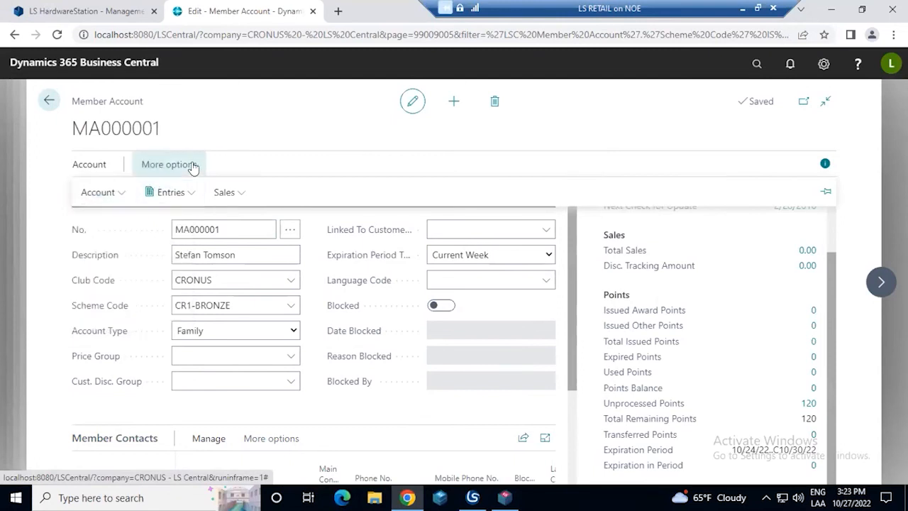
{"action": "left_click", "coordinate": [183, 199]}
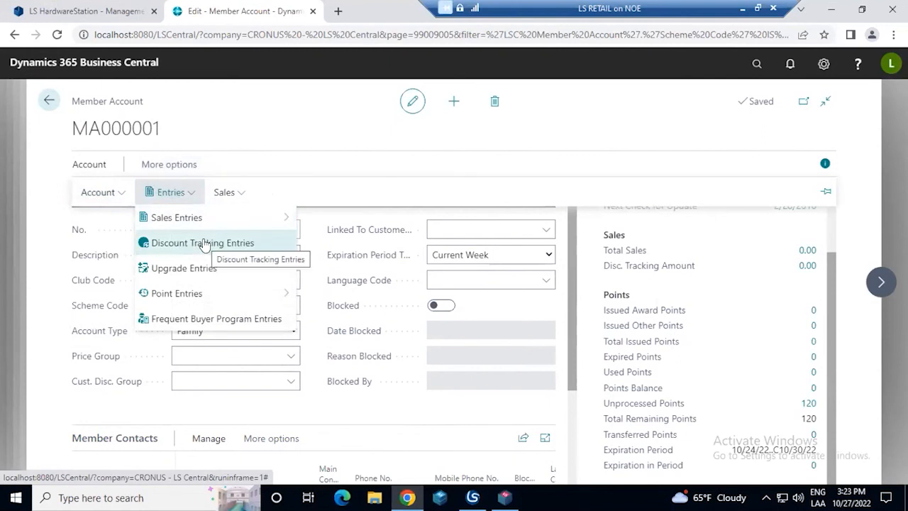
{"action": "mouse_move", "coordinate": [239, 217]}
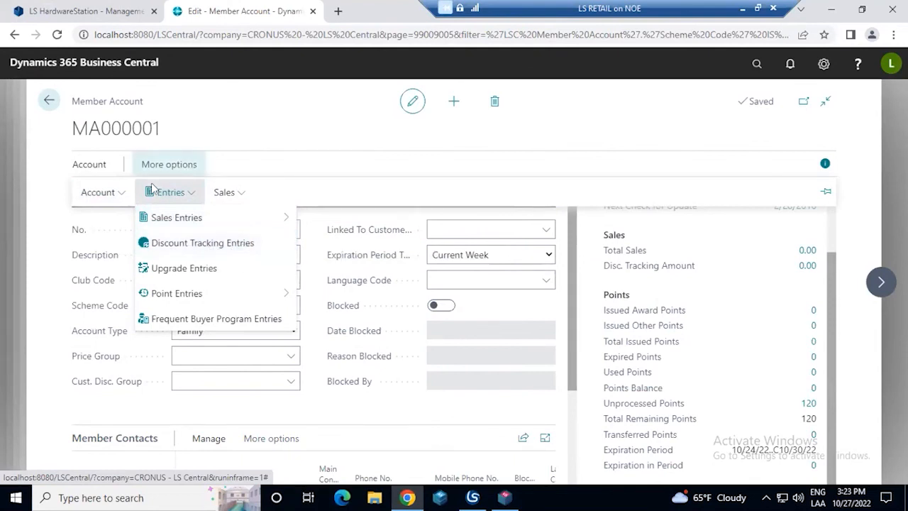
{"action": "left_click", "coordinate": [205, 245]}
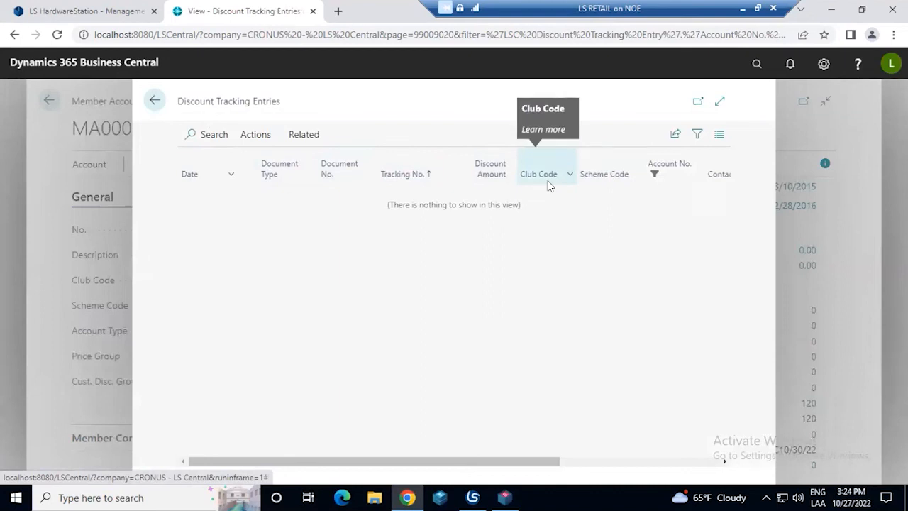
{"action": "left_click", "coordinate": [156, 101]}
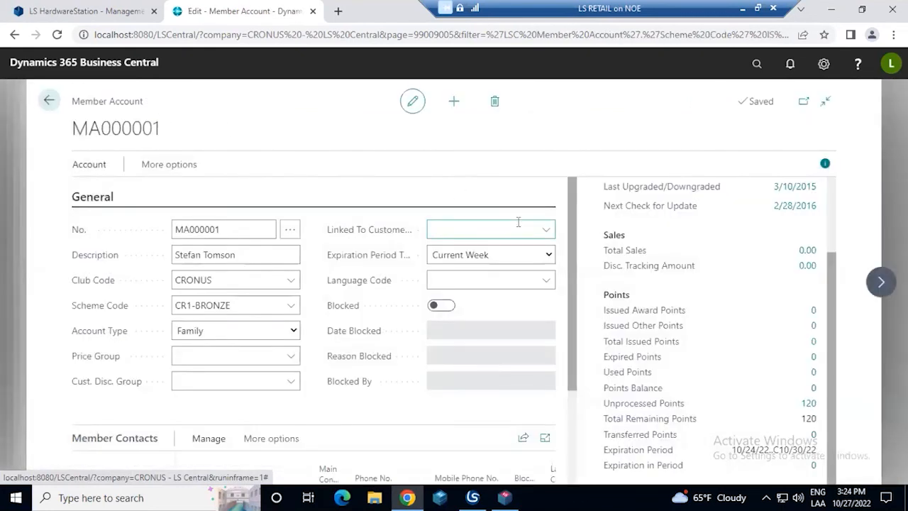
Leave the member account, accounts list, club card and club list to return to the Business Central home page
{"action": "left_click", "coordinate": [49, 101]}
{"action": "left_click", "coordinate": [49, 100]}
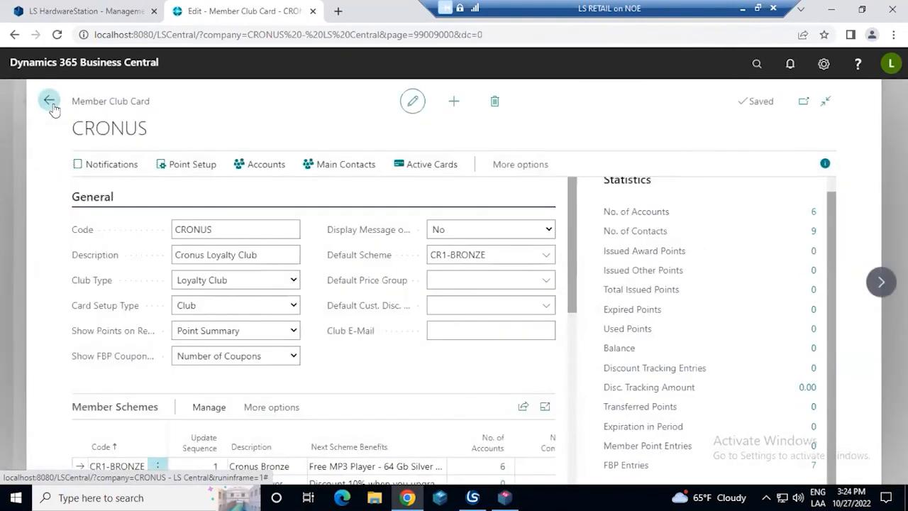
{"action": "left_click", "coordinate": [49, 101]}
{"action": "left_click", "coordinate": [48, 101]}
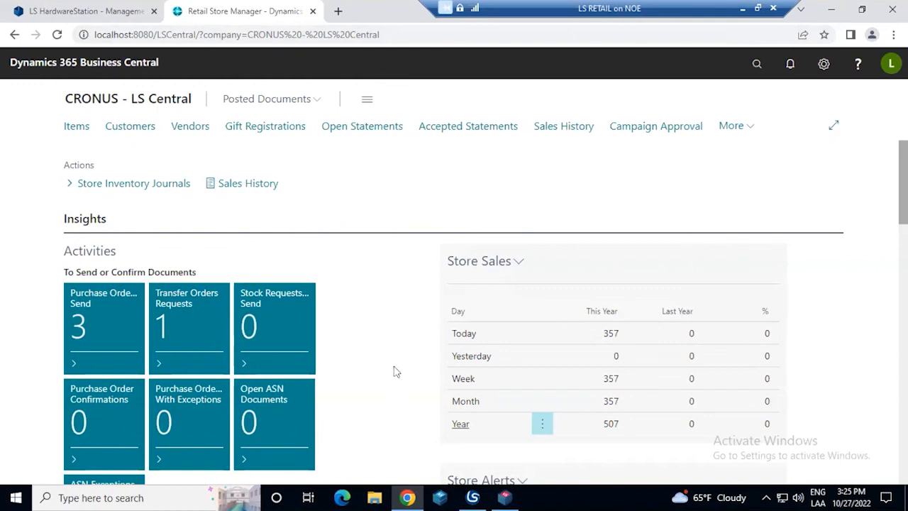
Open a blank browser tab and minimize the remote desktop session to get back to the local desktop
{"action": "left_click", "coordinate": [339, 11]}
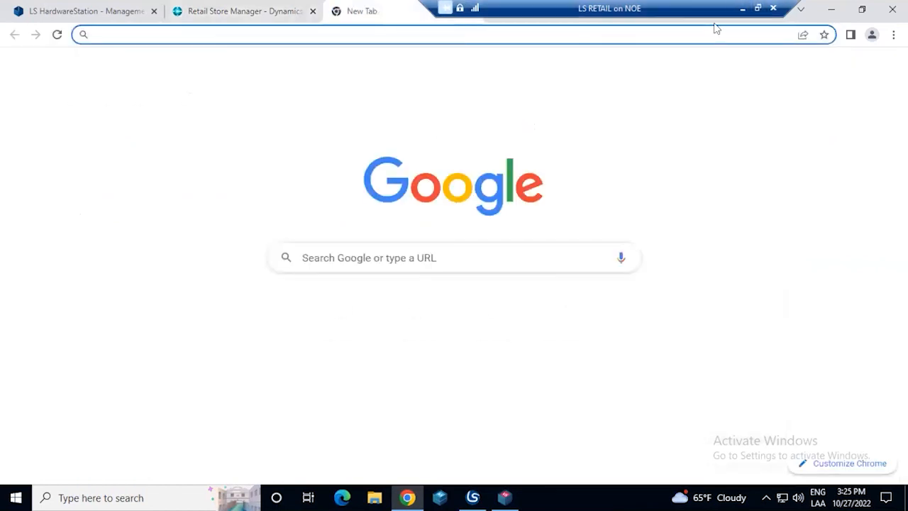
{"action": "left_click", "coordinate": [743, 8]}
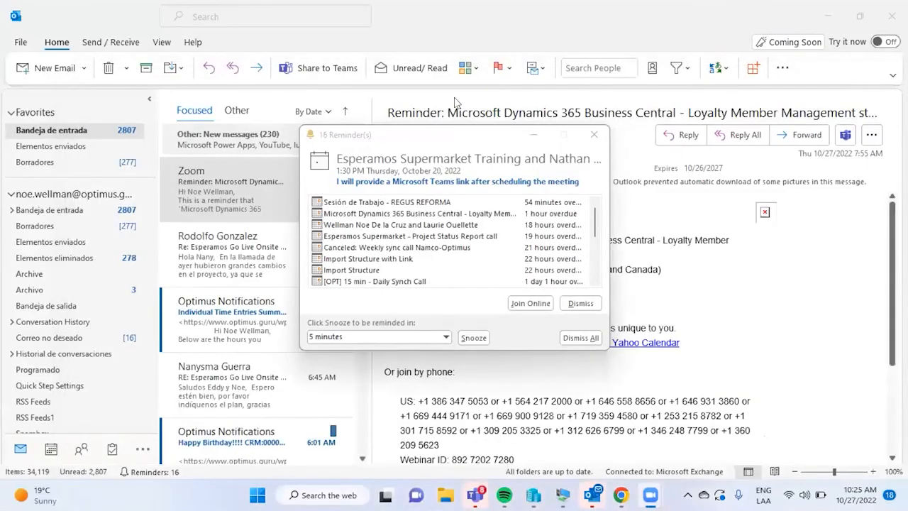